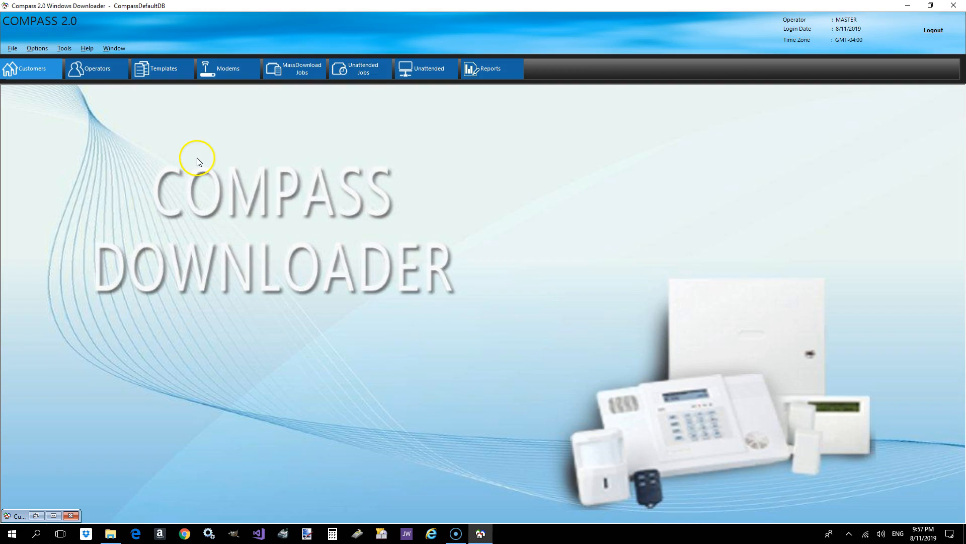
- Start a new customer record with receiver 2, the customer's account number and the business name test
left_click(41, 71)
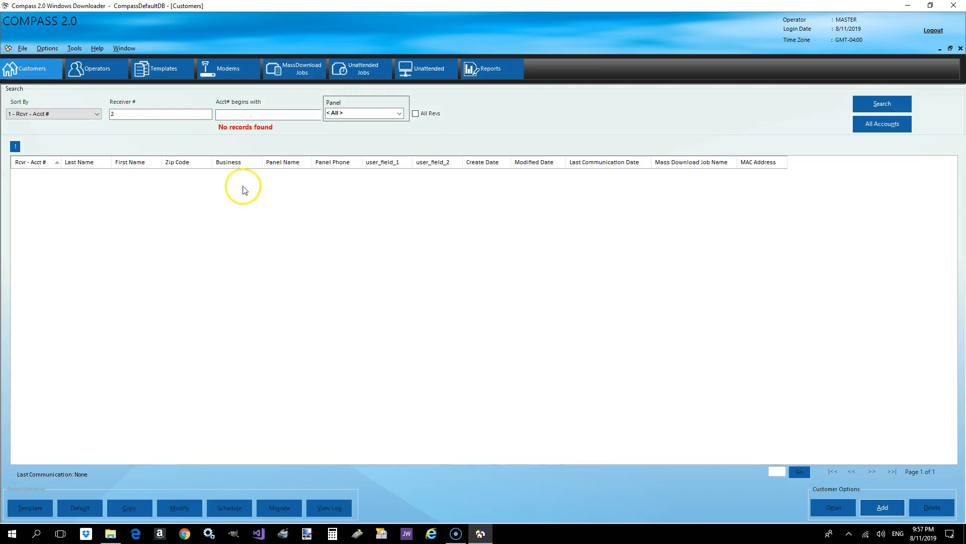
left_click(878, 507)
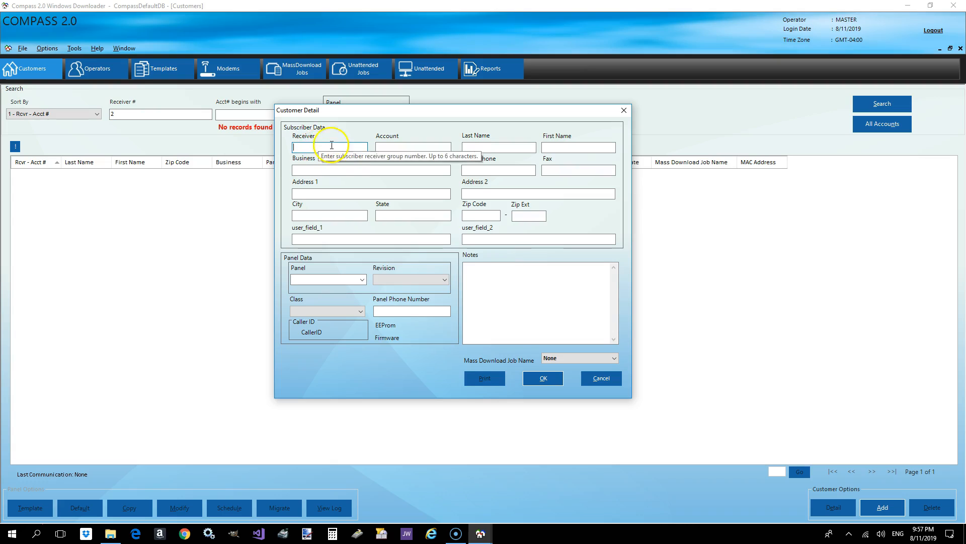
left_click_drag(371, 117, 332, 113)
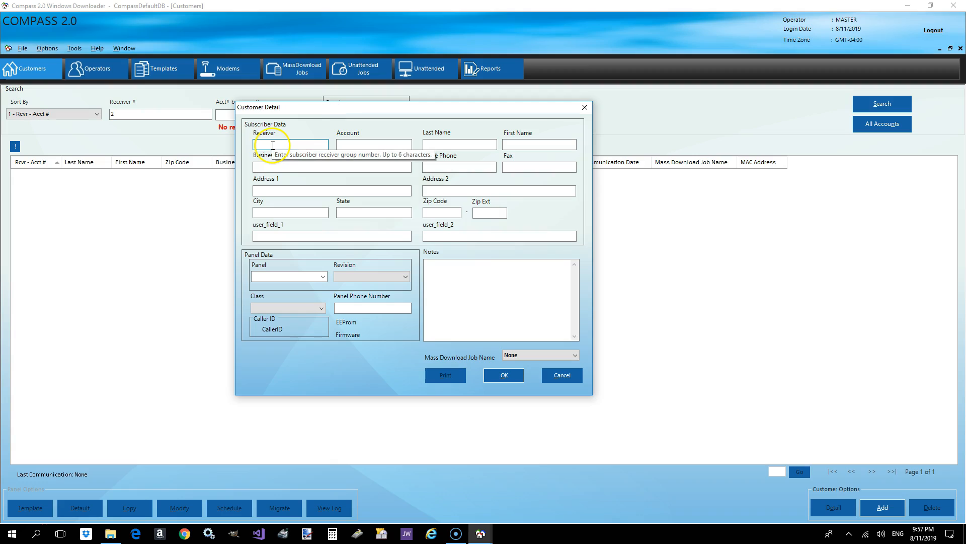
left_click(351, 144)
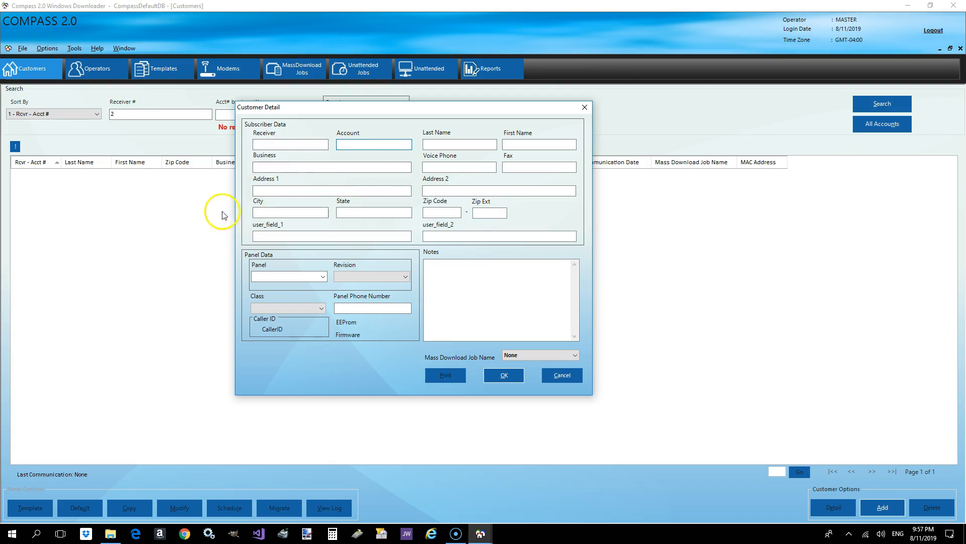
left_click(282, 145)
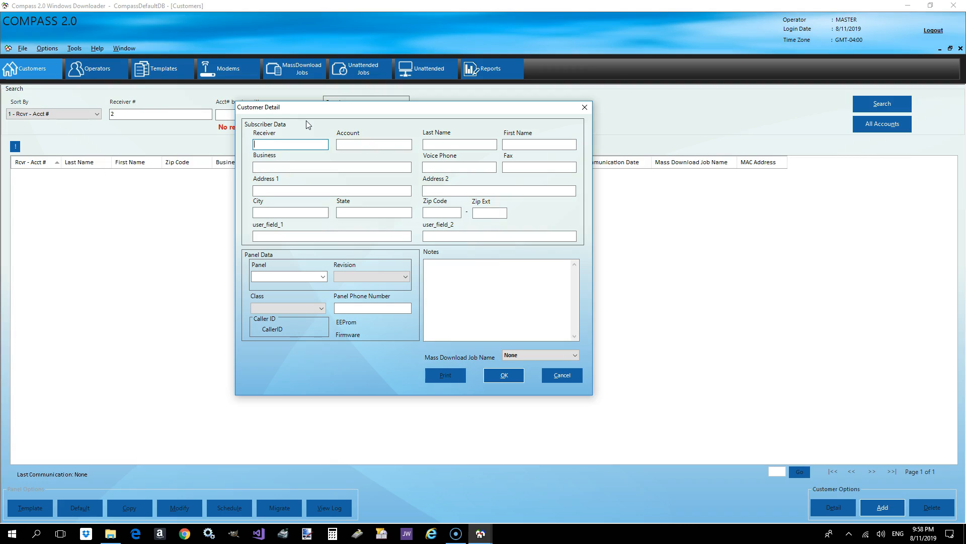
left_click(360, 145)
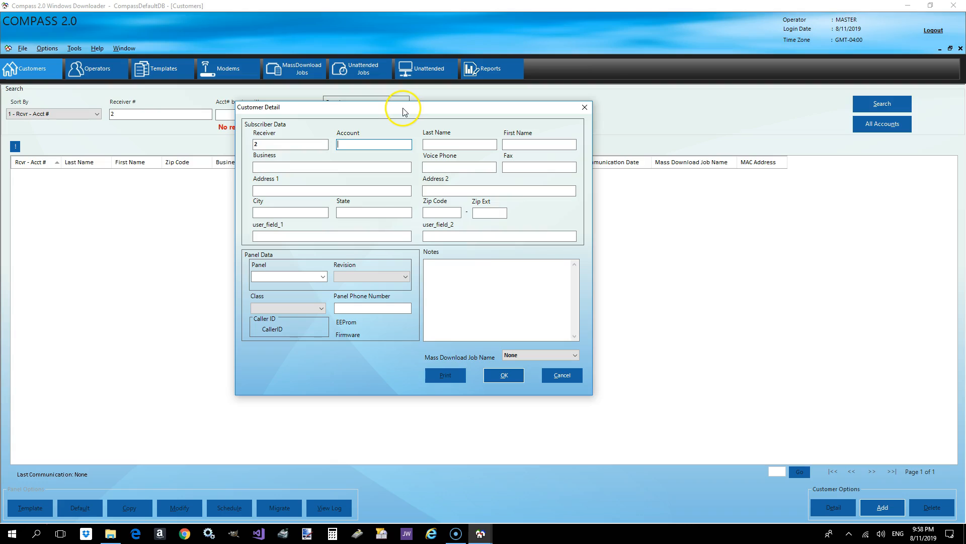
left_click_drag(402, 112, 394, 114)
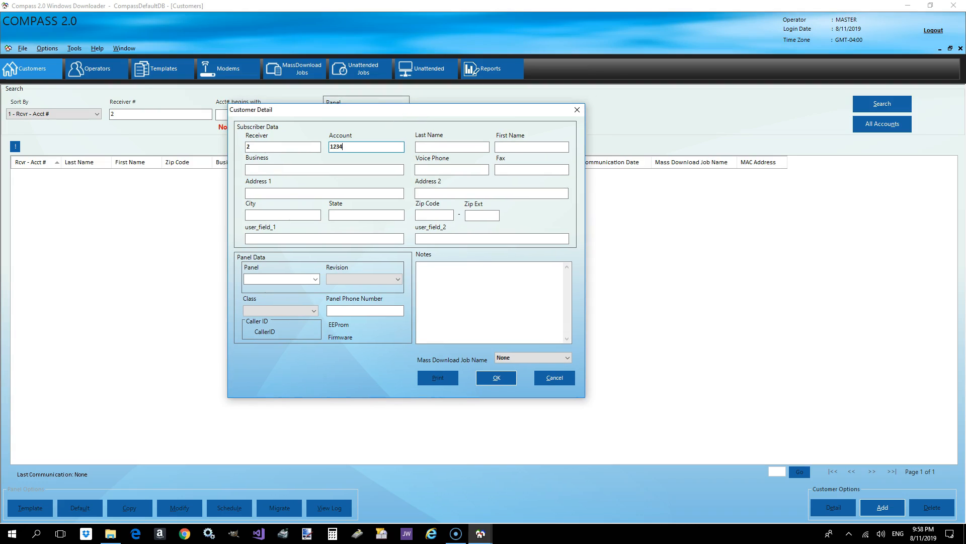
left_click(318, 171)
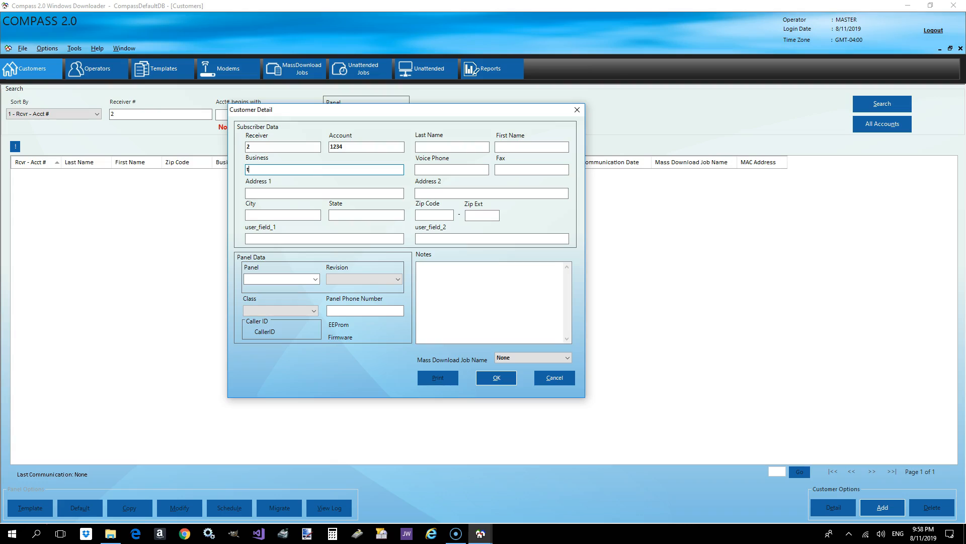
left_click(284, 193)
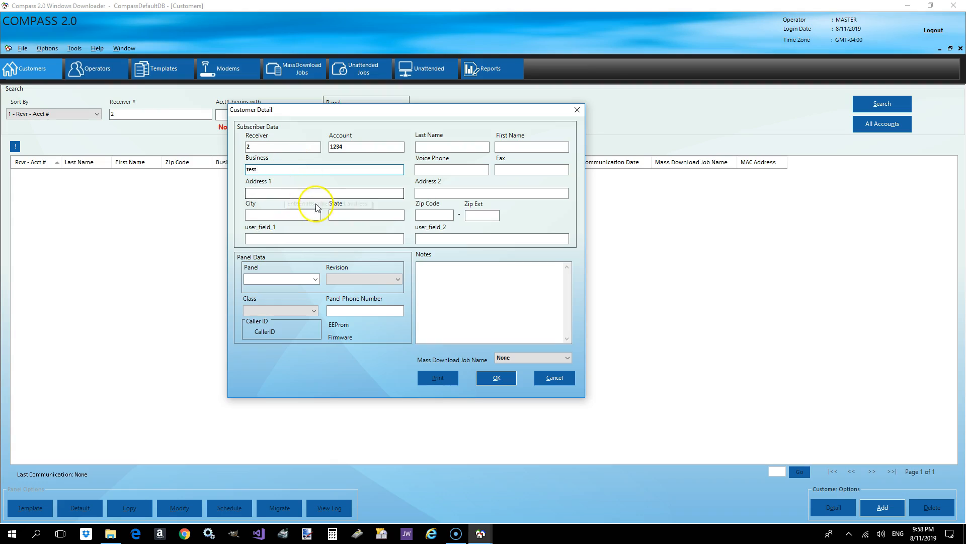
left_click(304, 192)
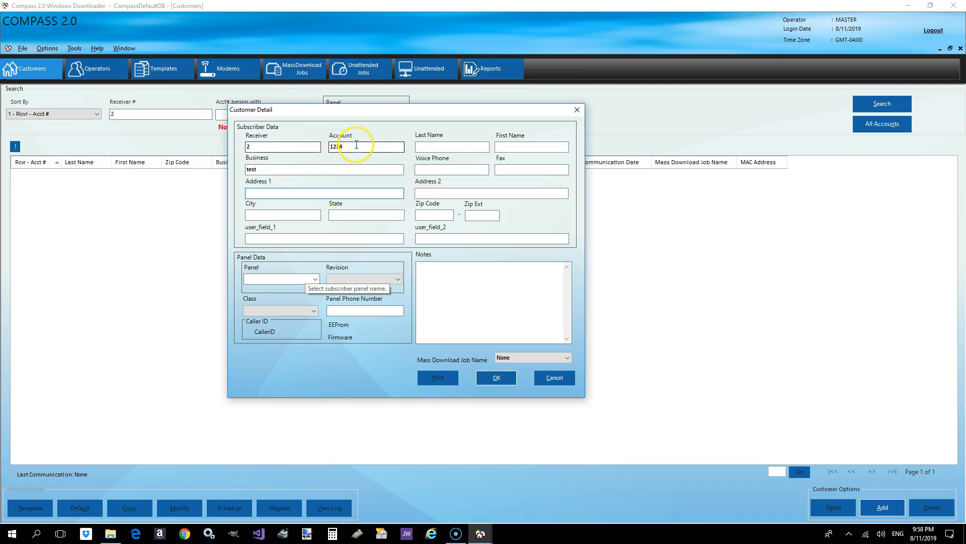
- Set the customer's panel to Vista128BPT with revision Vista128BPT-12
left_click(286, 278)
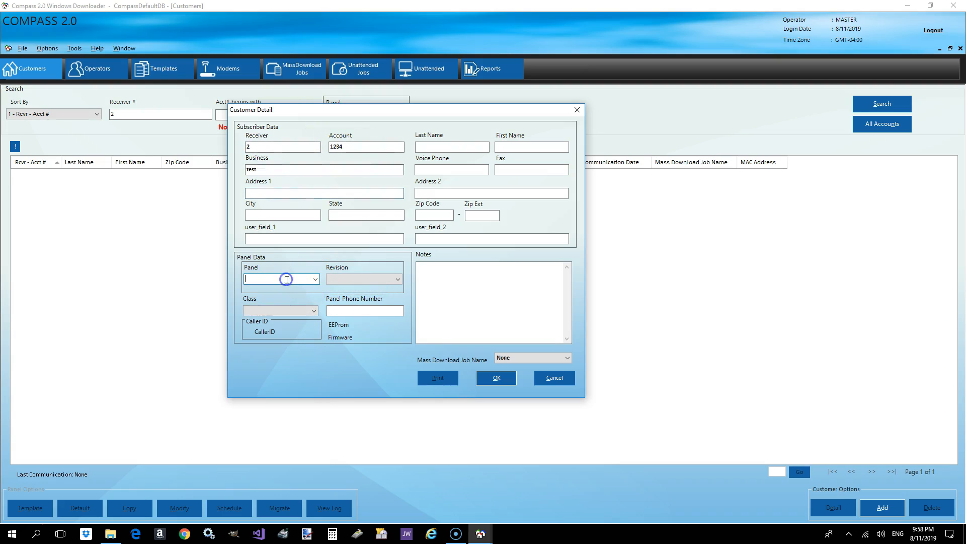
left_click(315, 280)
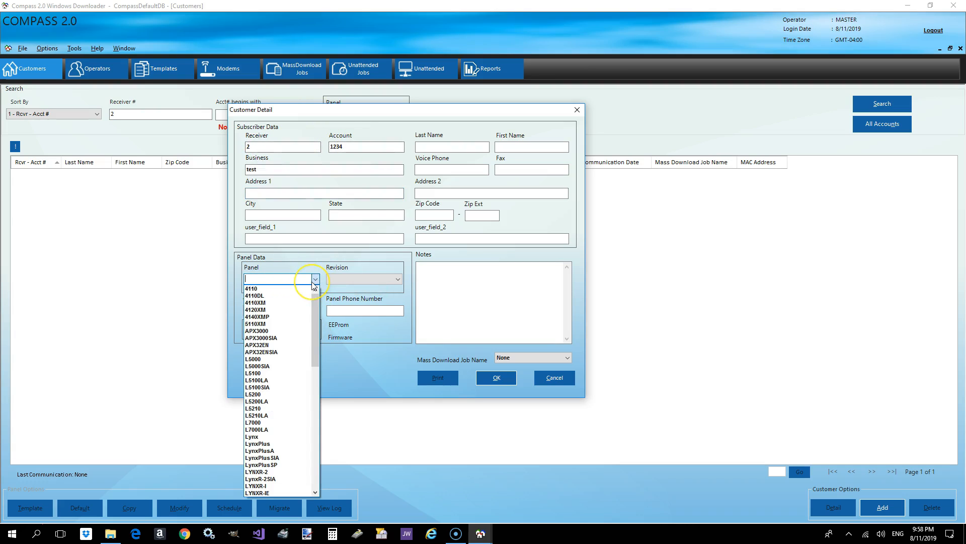
type("v")
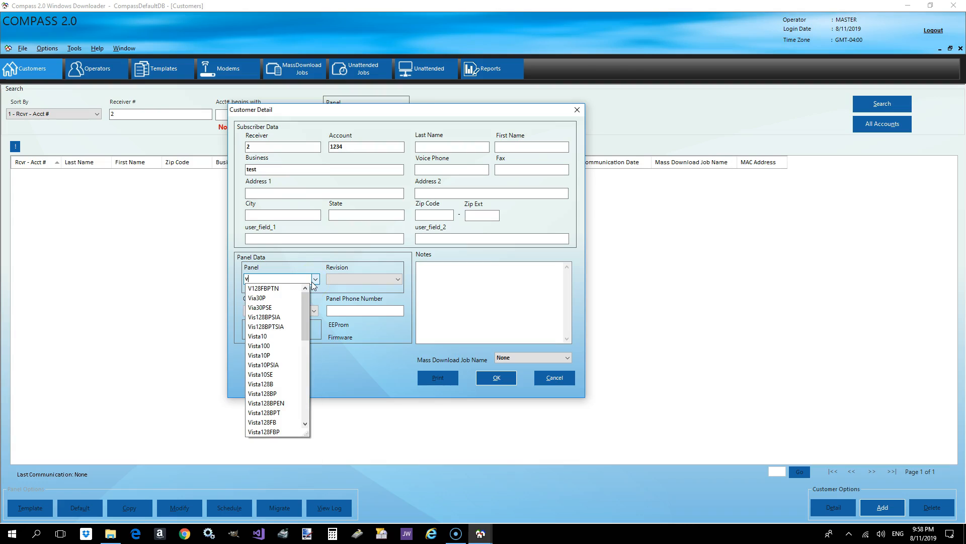
type("ista128")
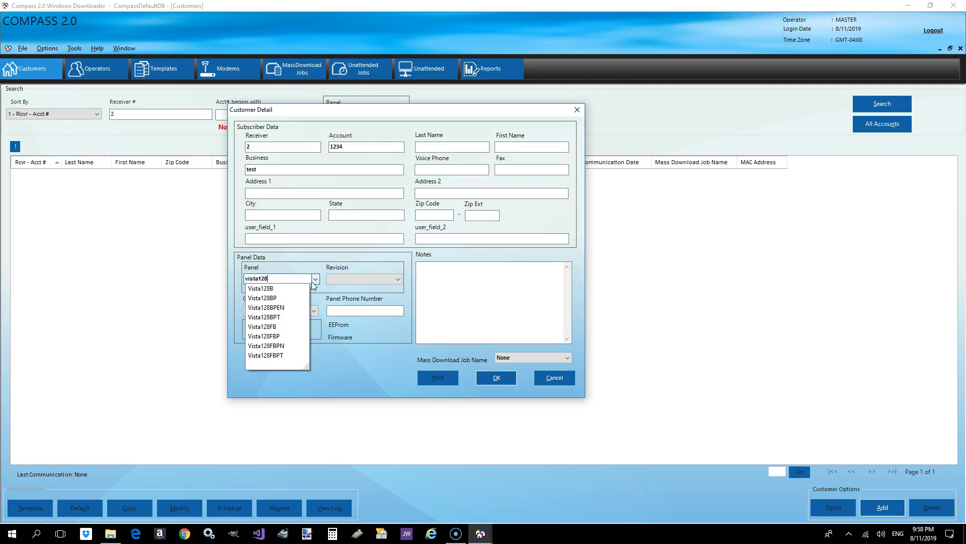
type("bp")
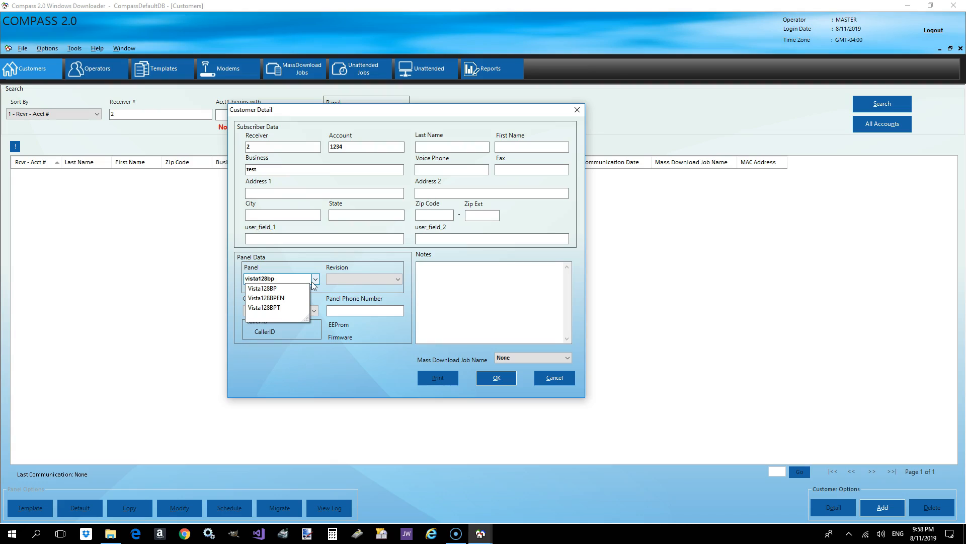
type("t")
left_click(336, 279)
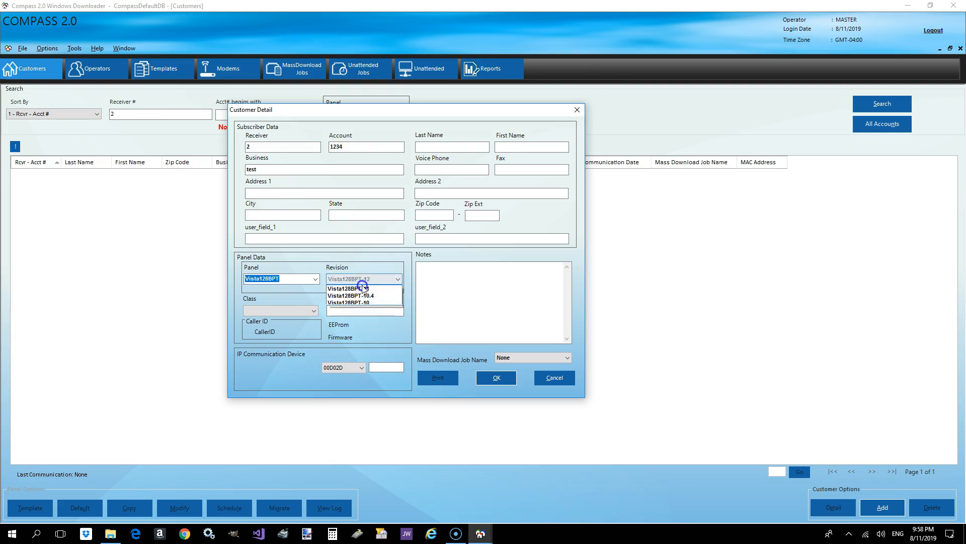
left_click(394, 287)
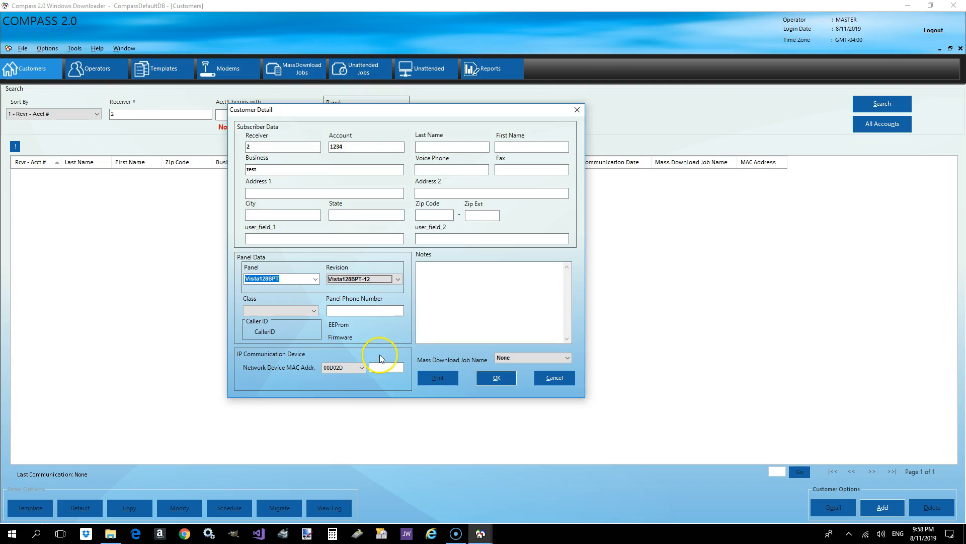
- Choose B82CA0 as the network device's MAC address prefix and save the customer record
left_click(361, 369)
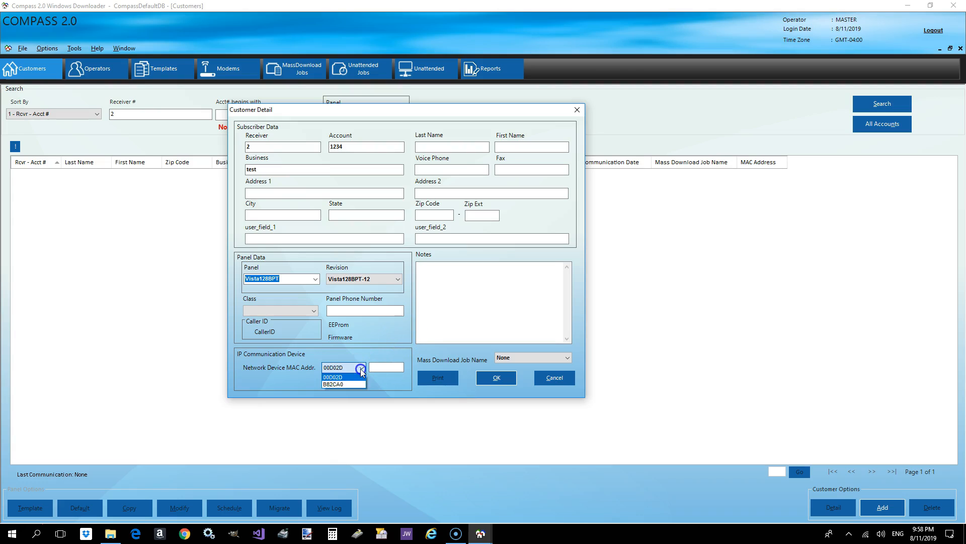
left_click(358, 384)
left_click(359, 370)
left_click(361, 378)
left_click(381, 367)
left_click(361, 369)
left_click(356, 383)
left_click(378, 368)
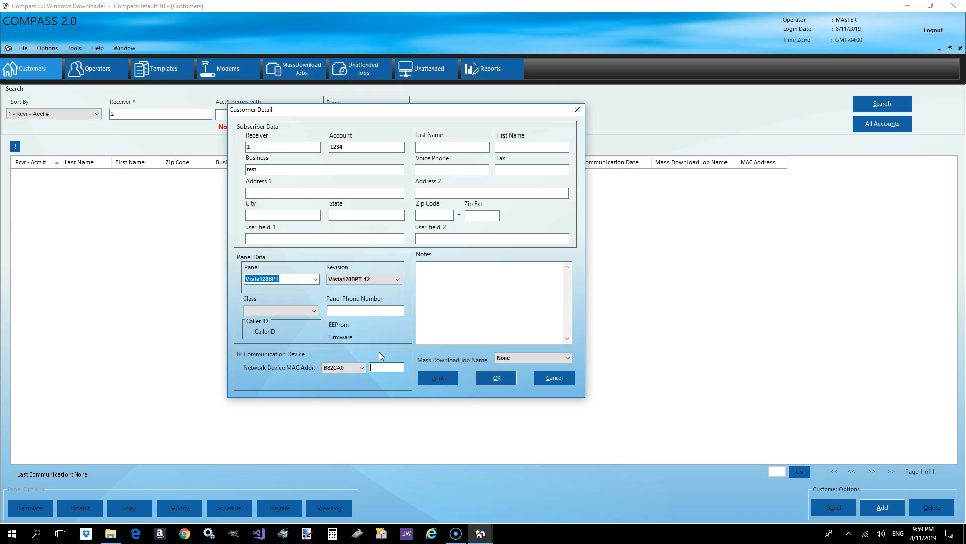
left_click(499, 378)
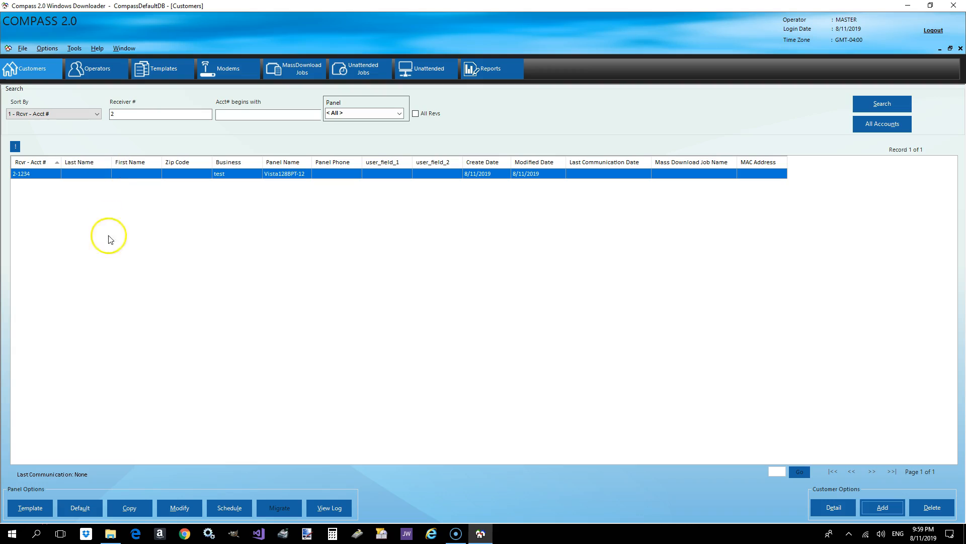
- Create a panel template named DSG for the Vista128BPT panel with revision Vista128BPT-12
left_click(168, 72)
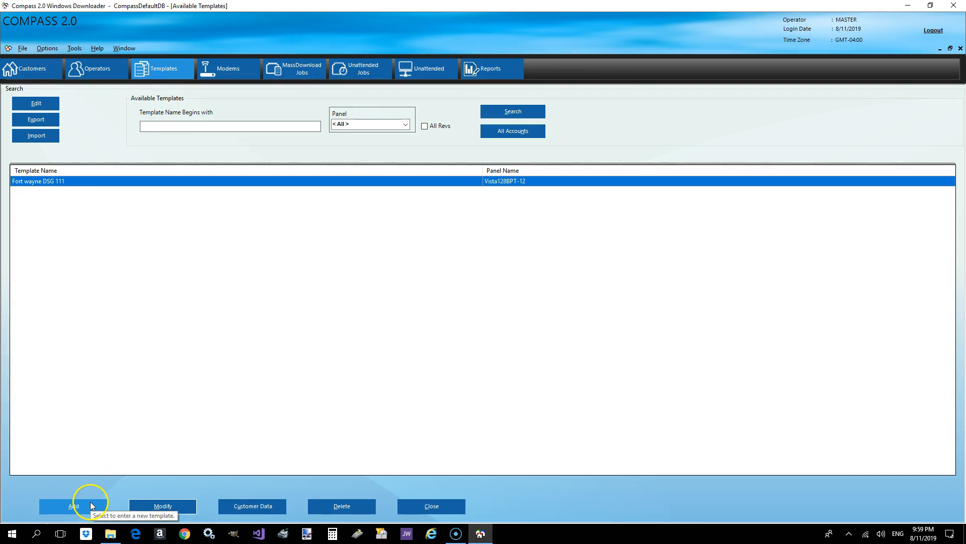
left_click(91, 505)
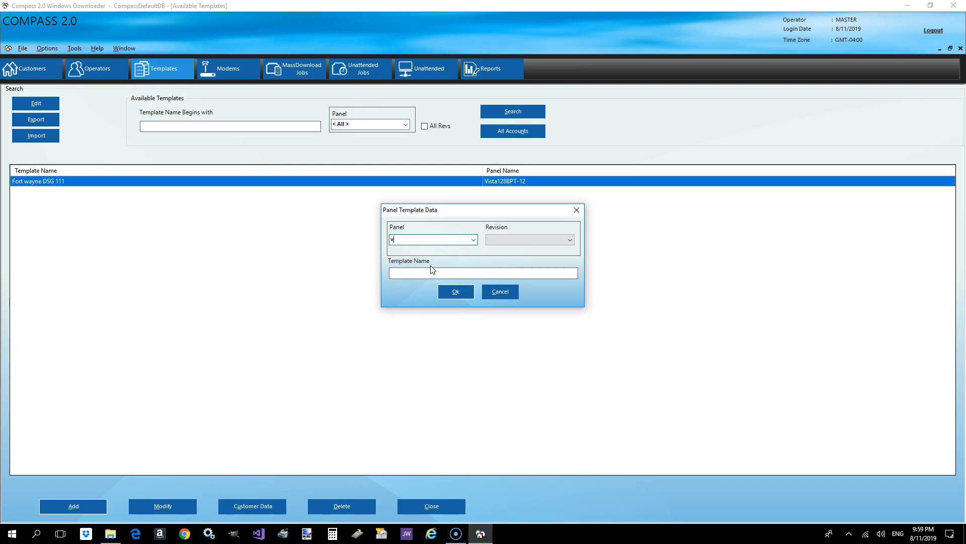
type("vist128bpt")
left_click(518, 240)
left_click(463, 241)
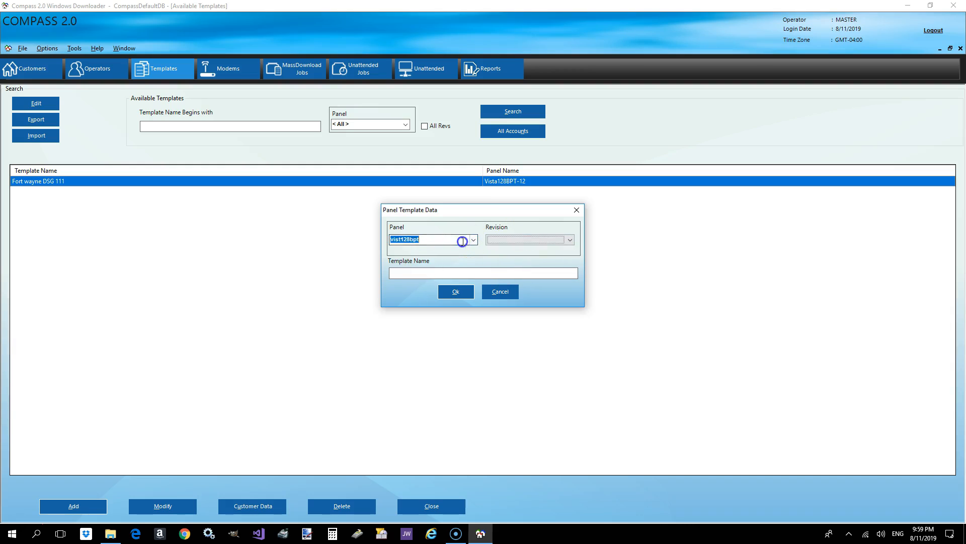
left_click(399, 240)
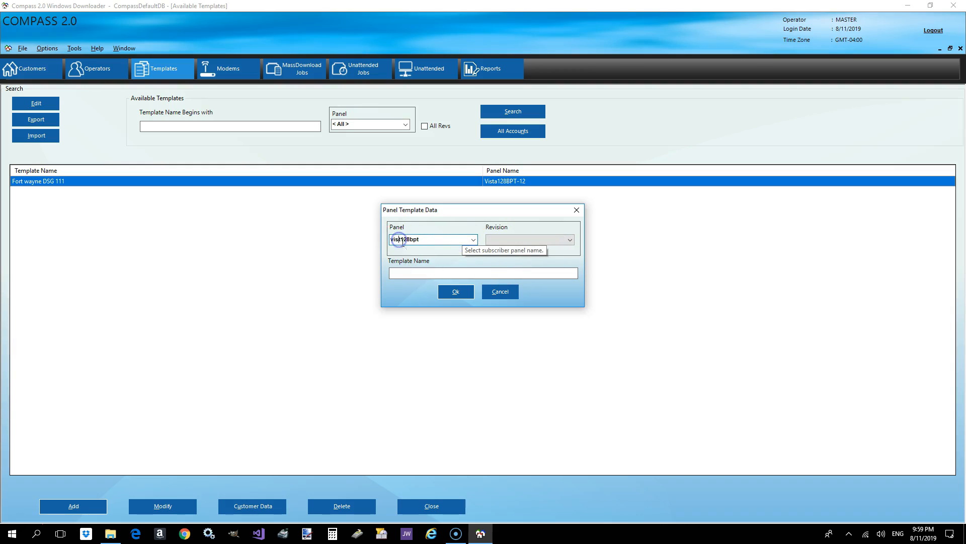
type("a")
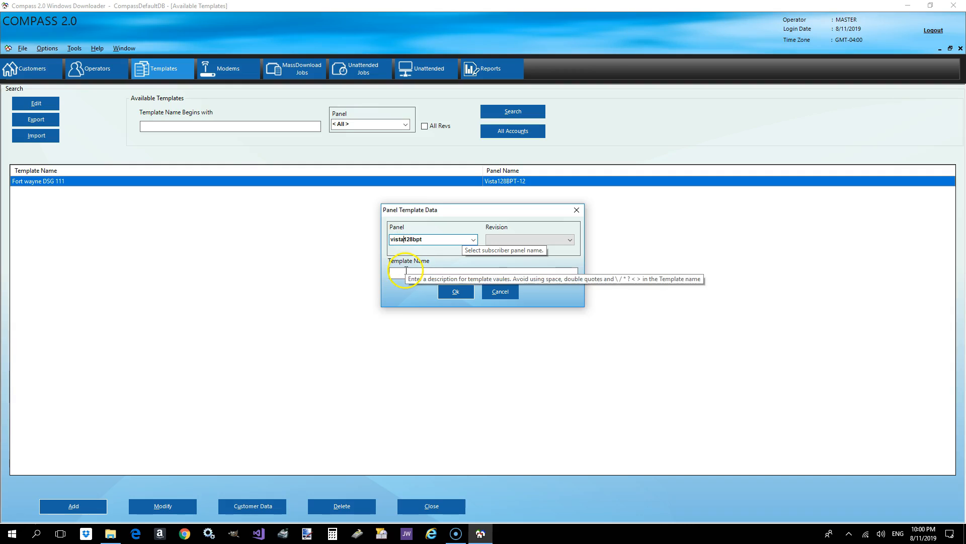
left_click(518, 240)
left_click(522, 239)
left_click(444, 273)
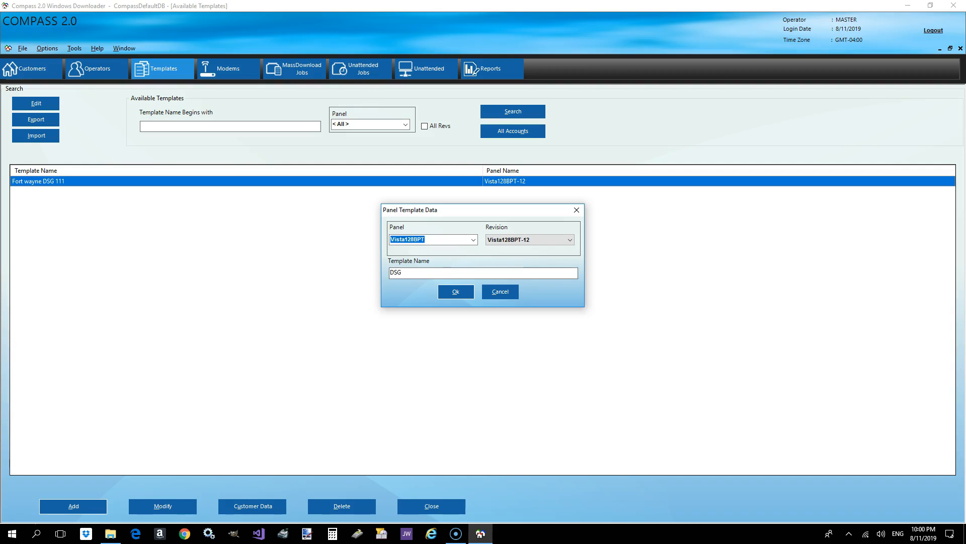
left_click(456, 291)
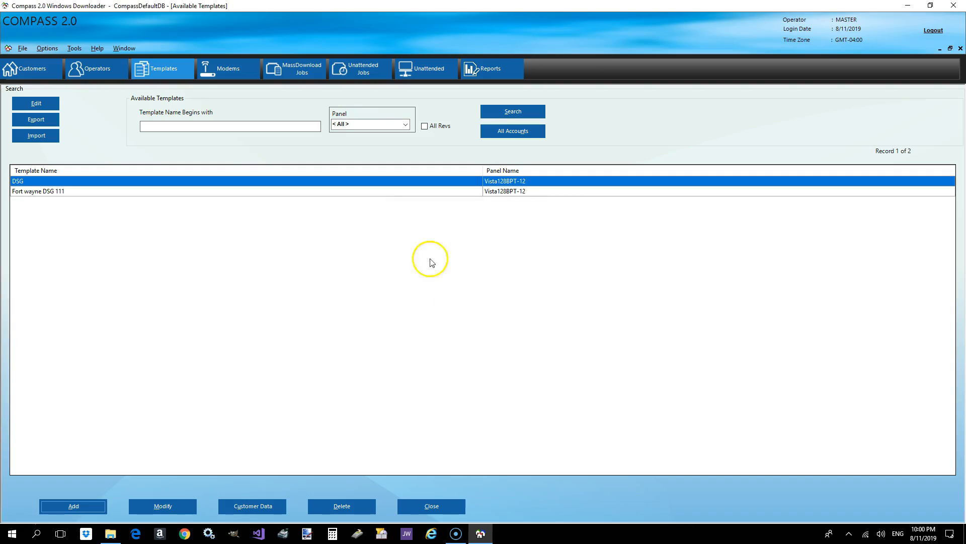
- Open the DSG template for editing and add five partitions, Partition 2 through Partition 6
left_click(35, 181)
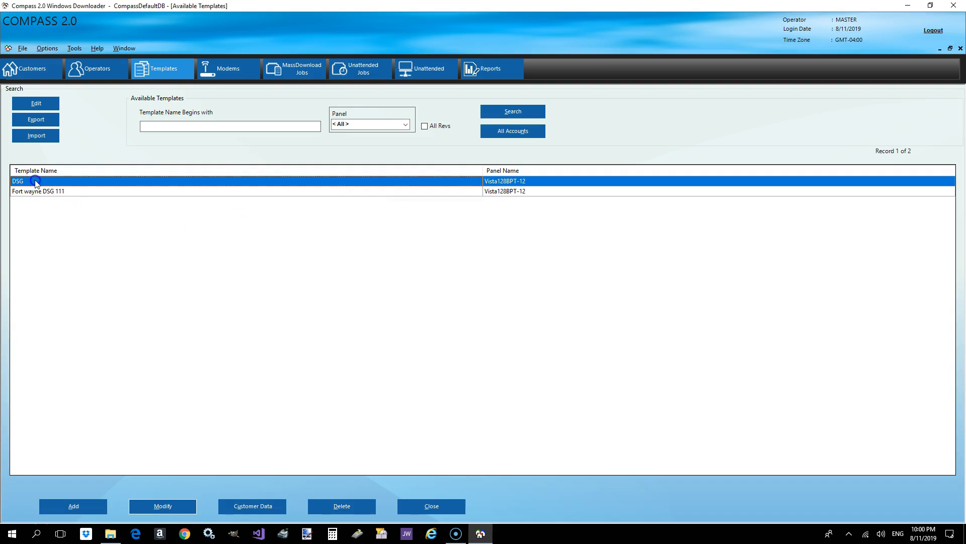
double_click(35, 182)
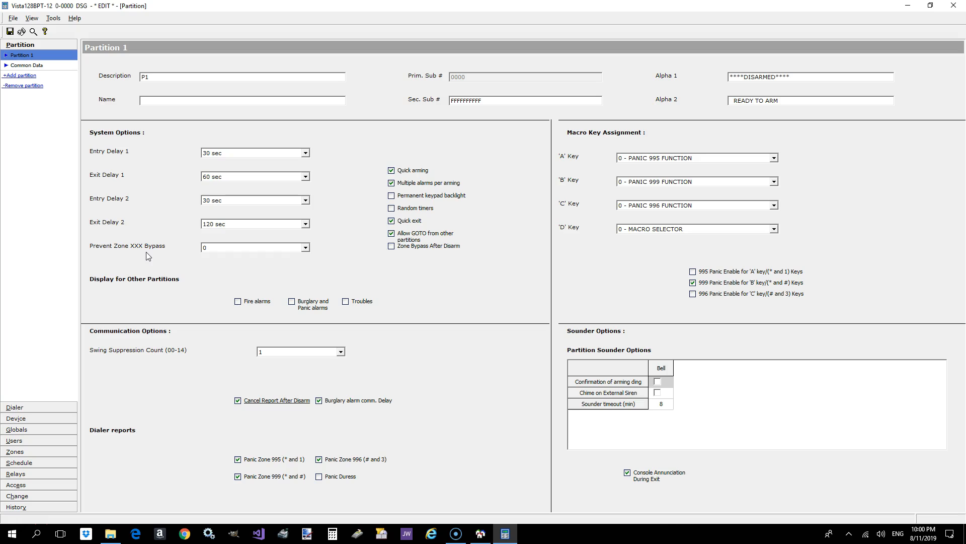
left_click(27, 76)
left_click(26, 86)
left_click(26, 95)
left_click(26, 106)
left_click(26, 116)
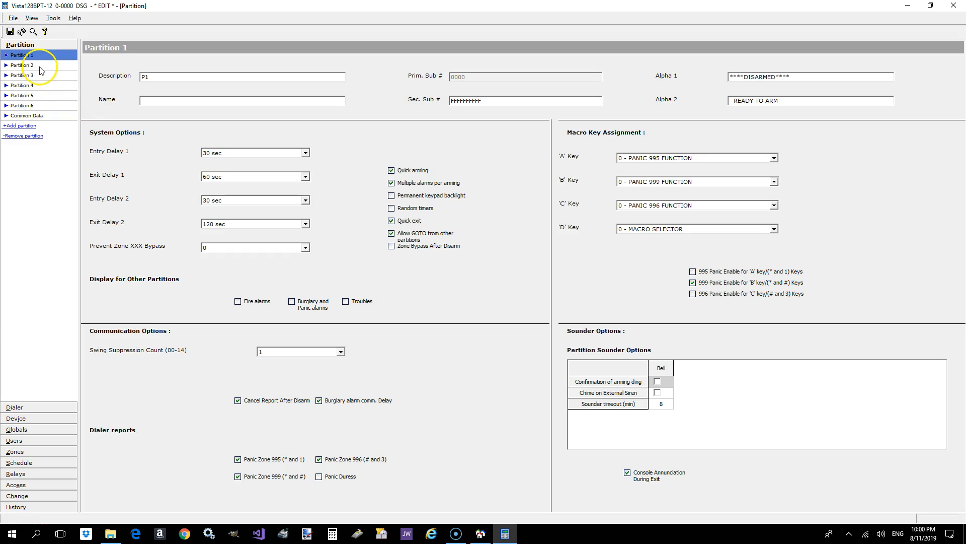
left_click(23, 106)
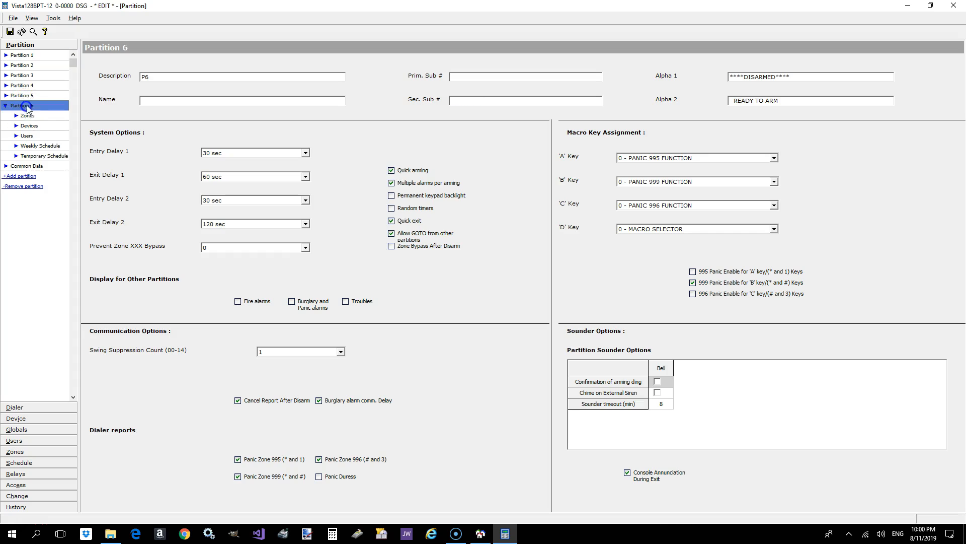
left_click(22, 95)
left_click(30, 85)
- Name Partition 1 Perimeter and set its Alpha 1 display text to DSG STORE
left_click(22, 54)
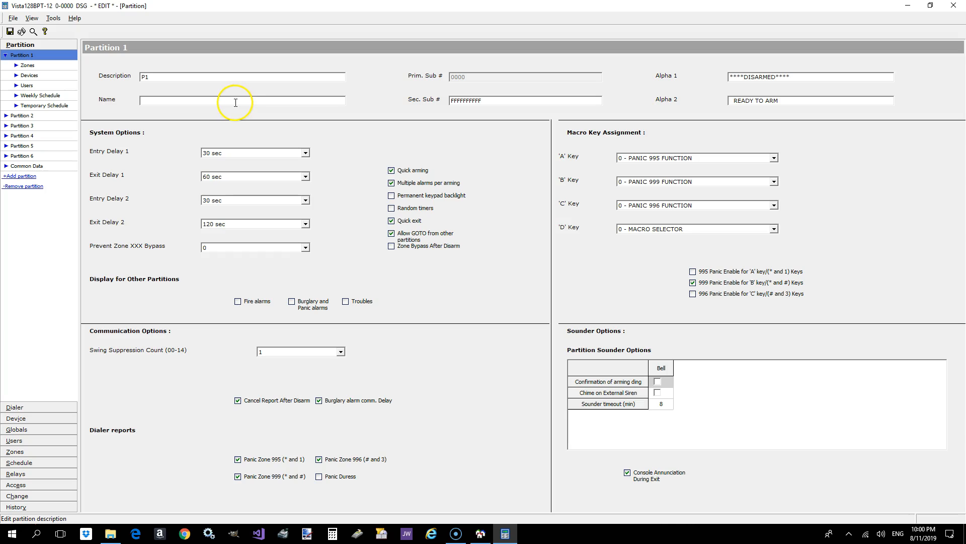
left_click(227, 103)
type("Perimeter")
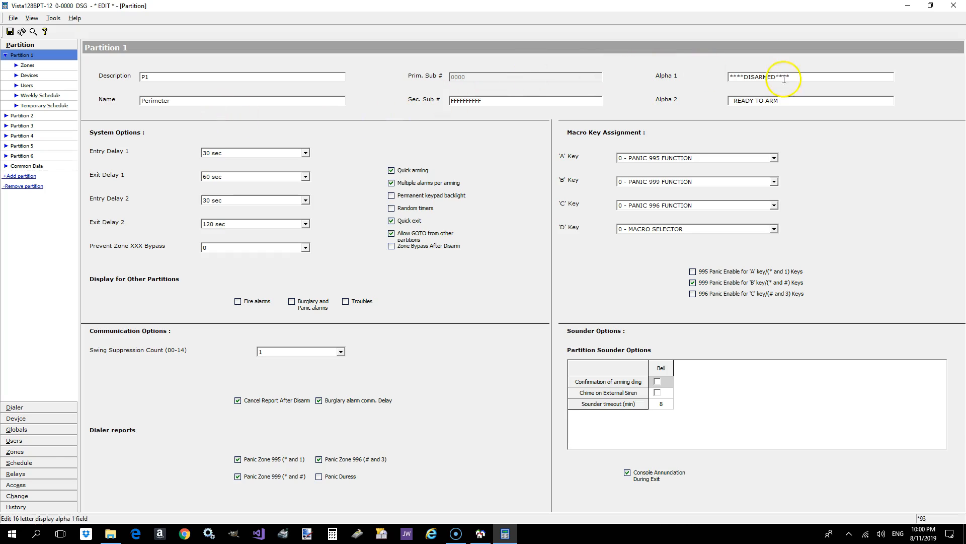
left_click_drag(798, 76, 714, 80)
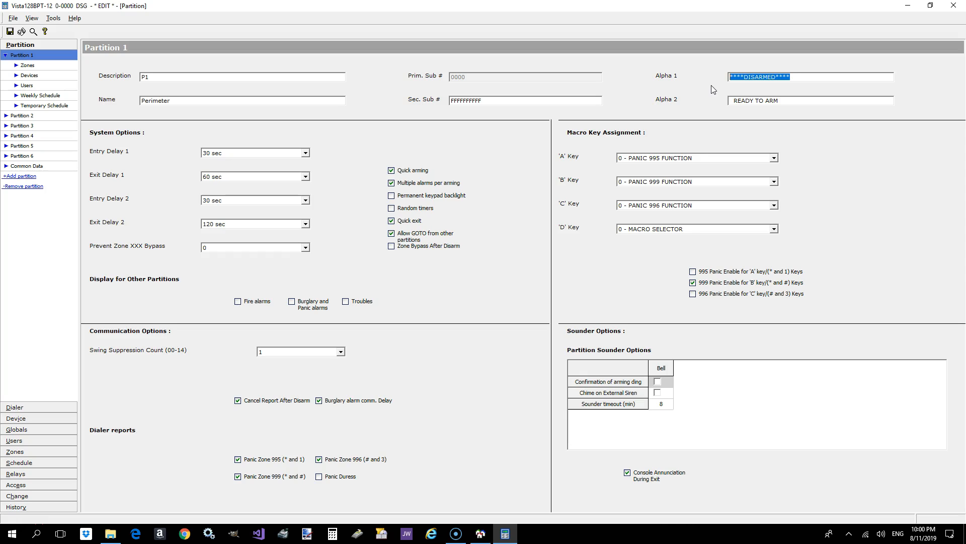
type("DSG STORE")
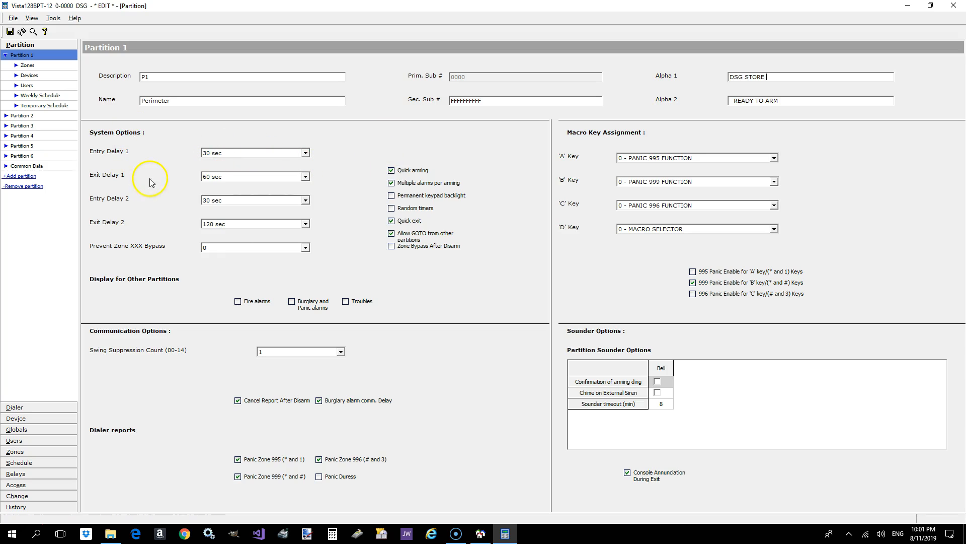
- Set Partition 1's Entry Delay 1 to 120 sec and Entry Delay 2 to 135 sec
left_click(264, 154)
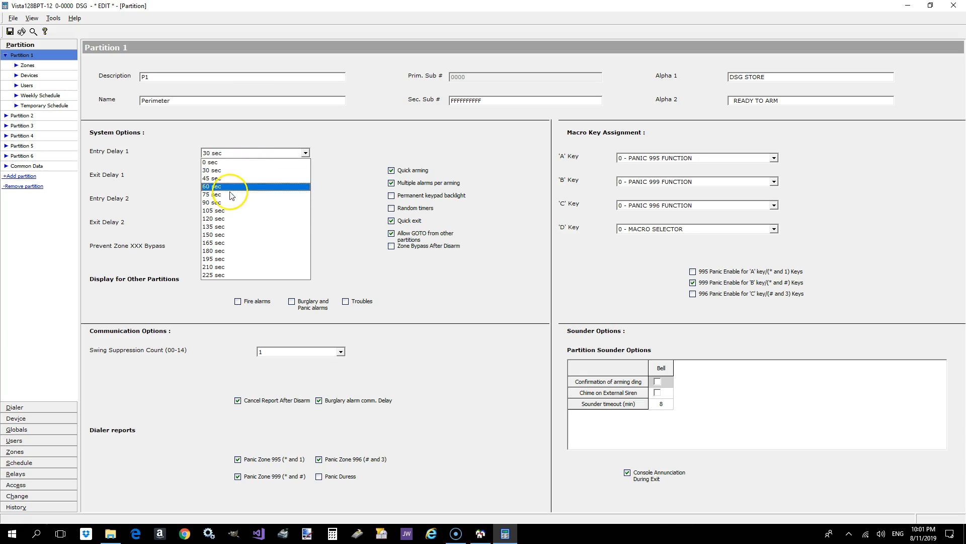
left_click(229, 219)
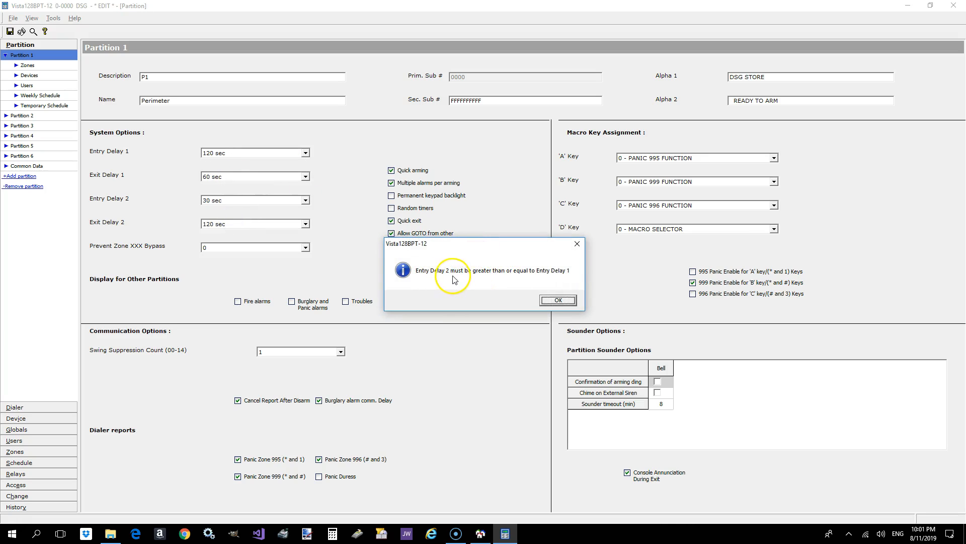
left_click(555, 301)
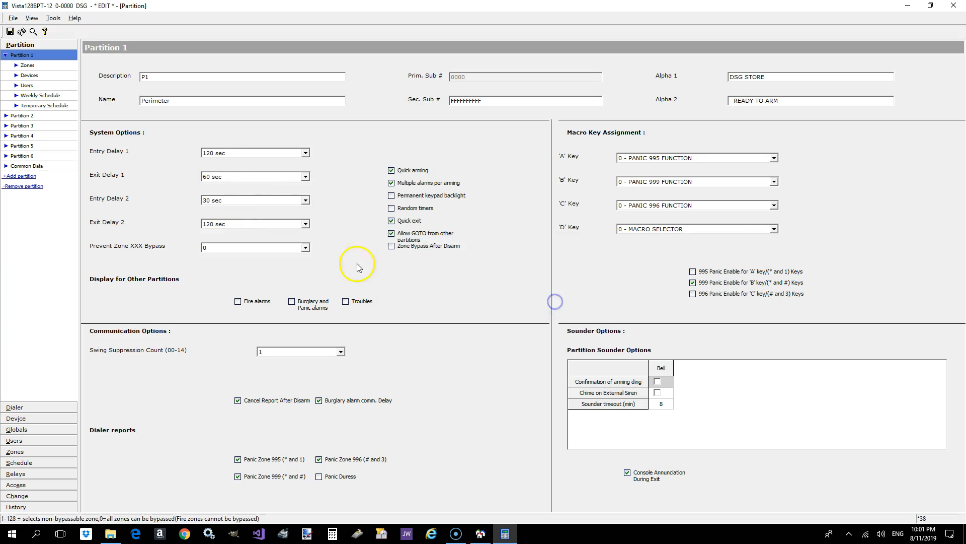
left_click(219, 200)
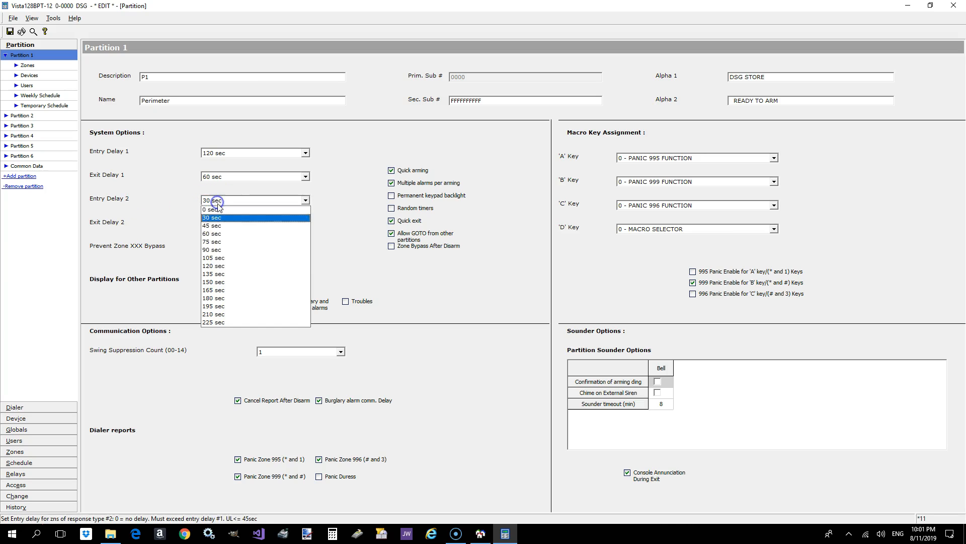
left_click(222, 275)
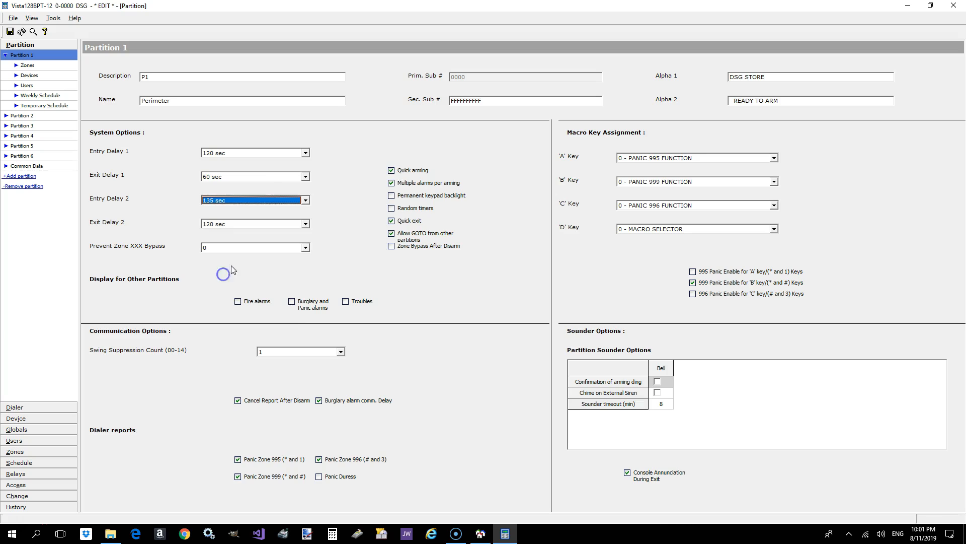
- Set Partition 1's Exit Delay 1 to 120 sec and Exit Delay 2 to 135 sec
left_click(245, 176)
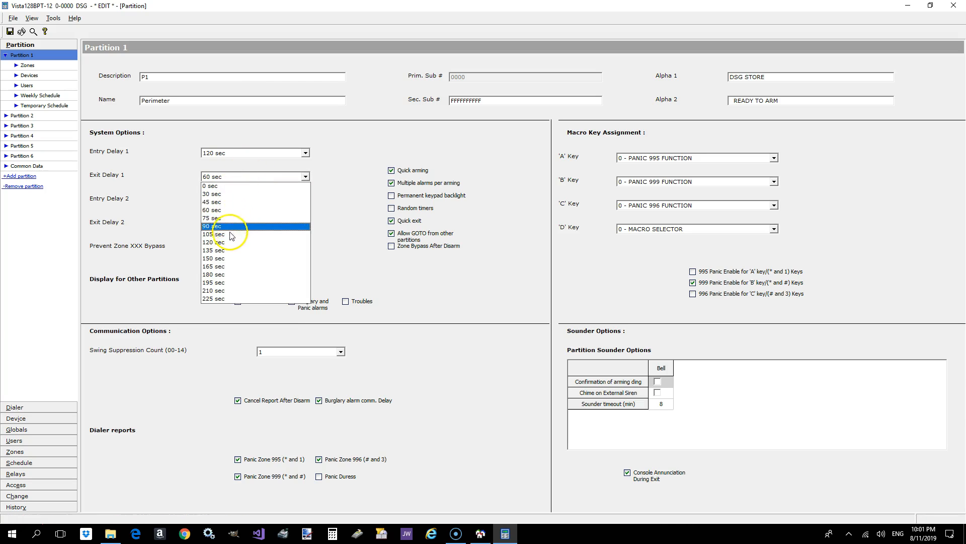
left_click(229, 242)
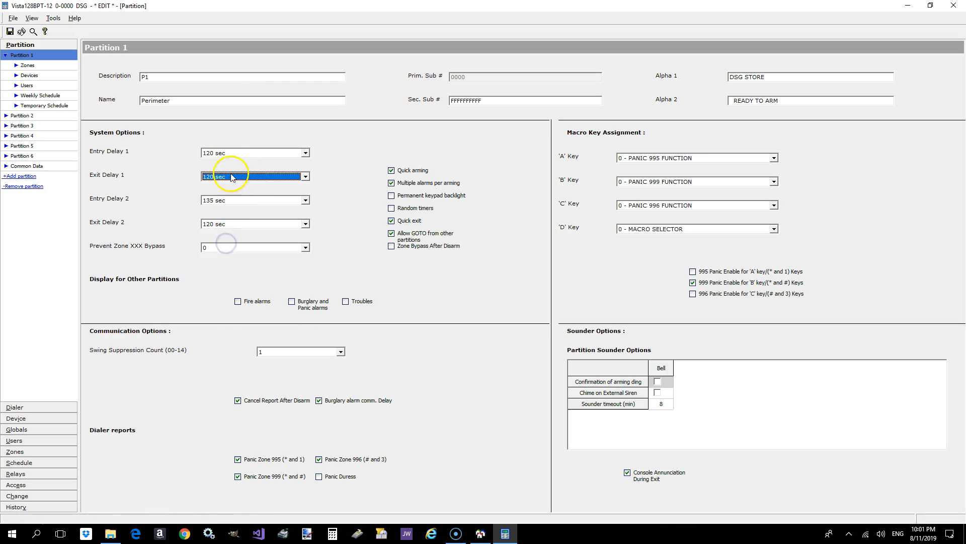
left_click(234, 229)
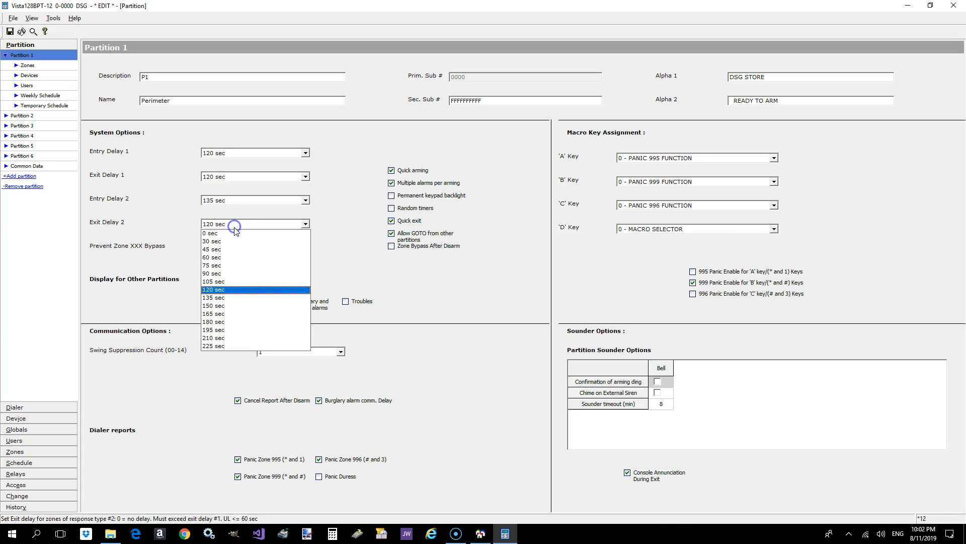
left_click(223, 300)
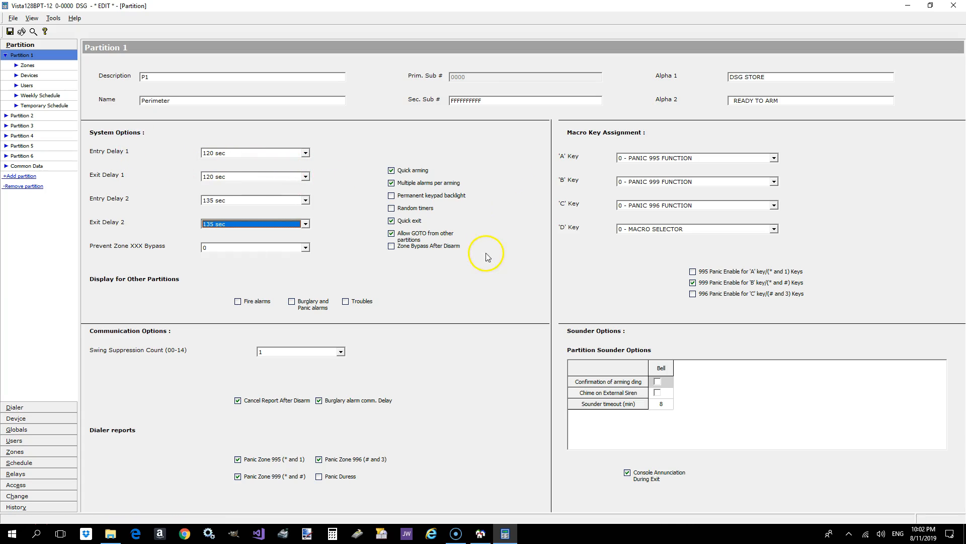
- Enable Partition 1's bell confirmation of arming ding, chime on external siren, and display of troubles for other partitions
left_click(657, 385)
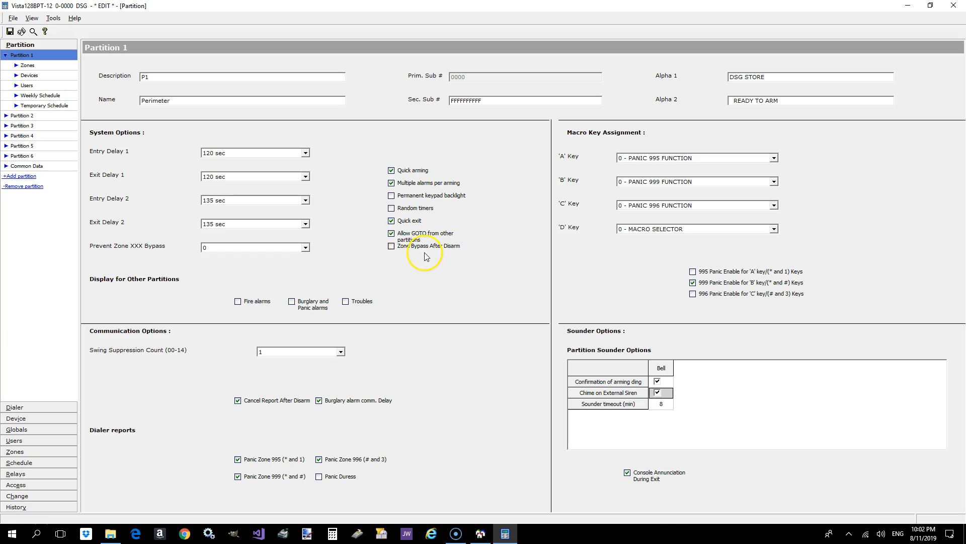
left_click(396, 249)
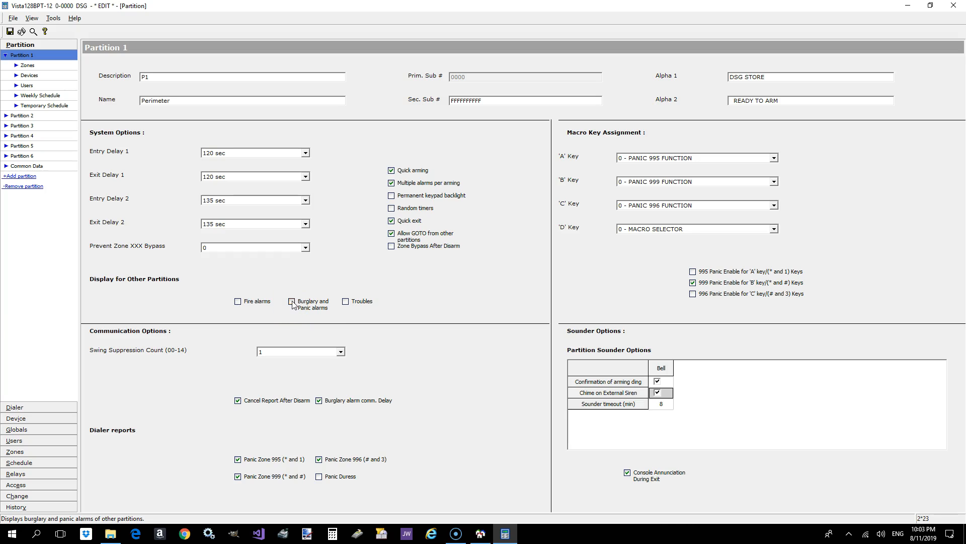
left_click(346, 302)
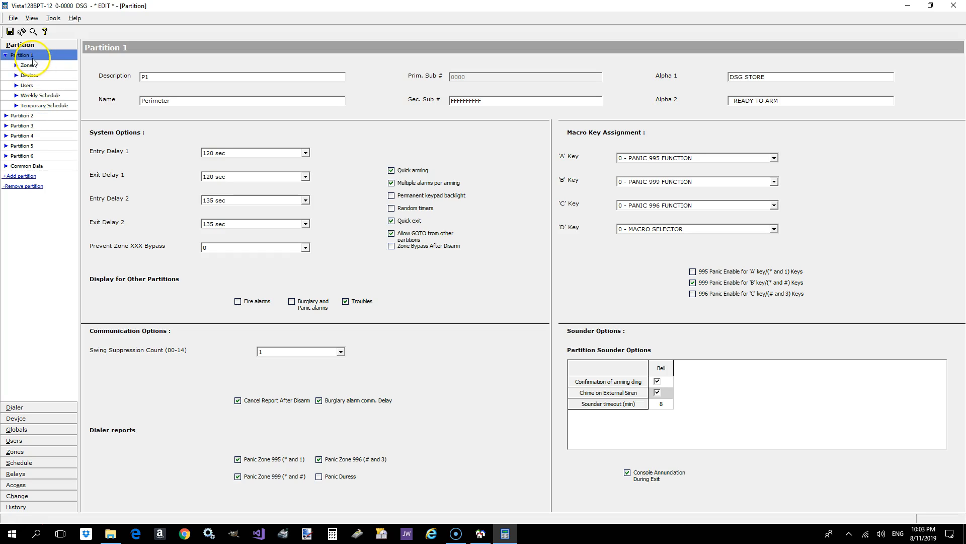
- Name Partition 2 Interior and enable its bell confirmation of arming ding and chime on external siren
left_click(25, 117)
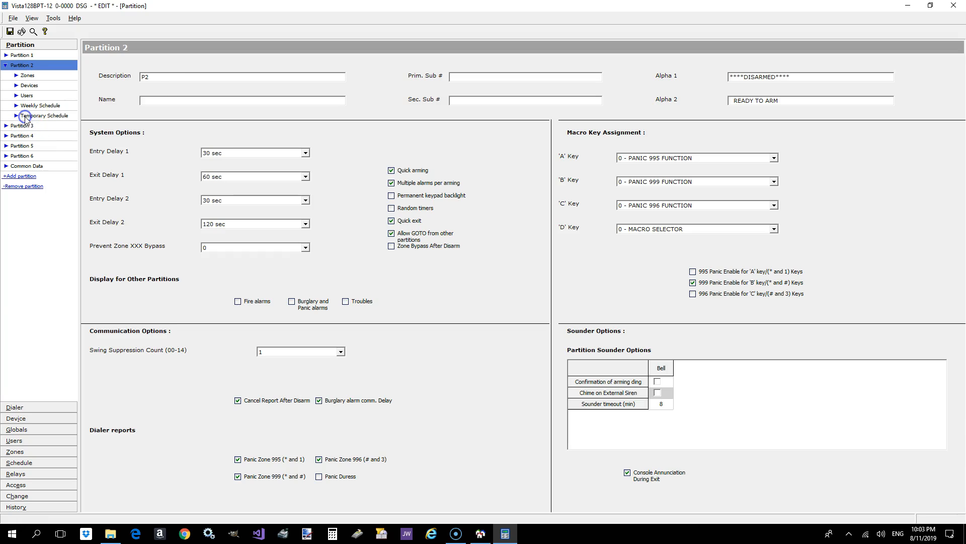
left_click(154, 102)
left_click(658, 381)
left_click(657, 392)
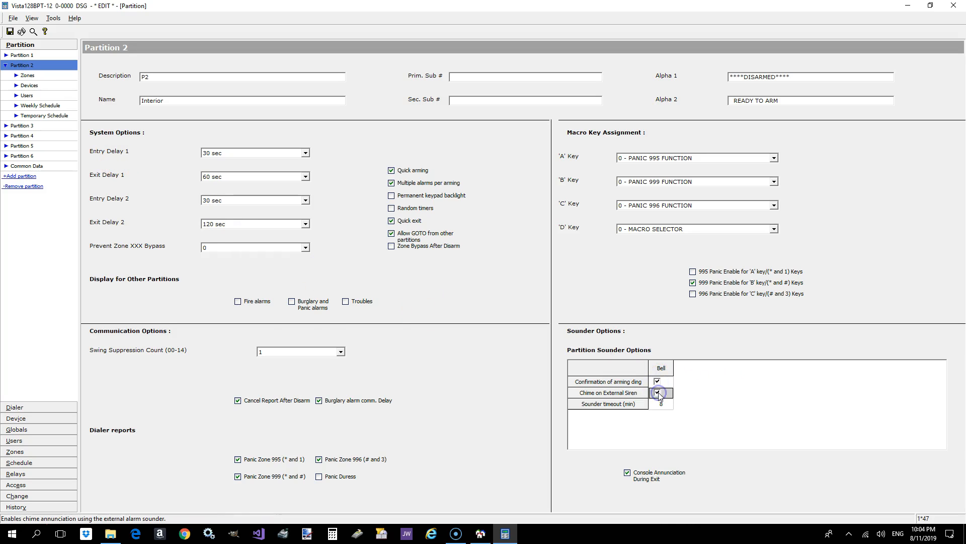
- Name Partition 3 Cash Office
left_click(22, 126)
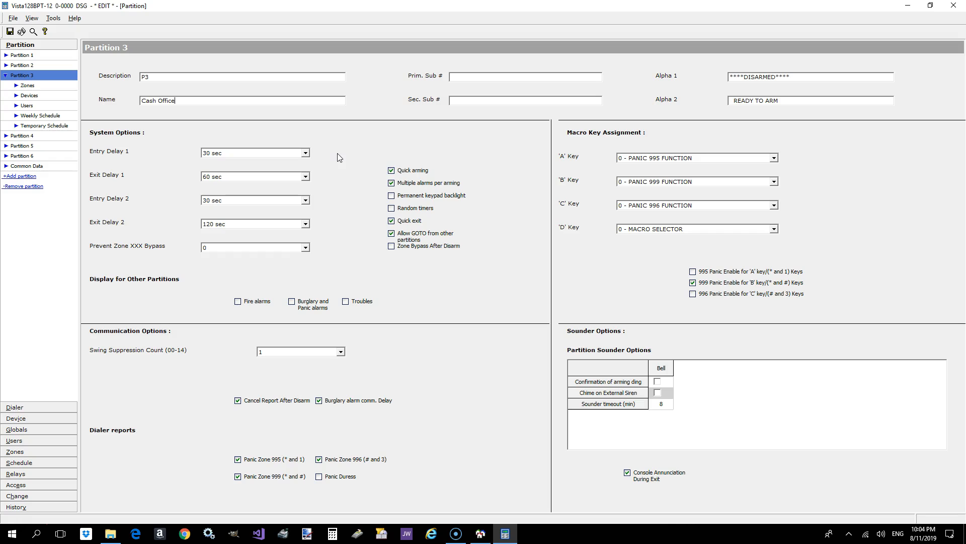
- Set Partition 2's Entry Delay 1 and Exit Delay 1 to 120 sec
left_click(23, 65)
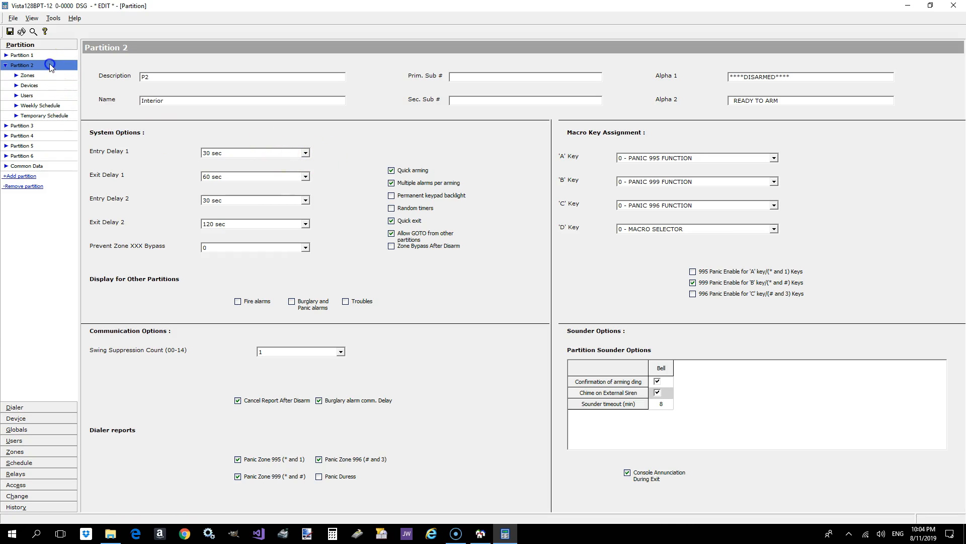
left_click(281, 152)
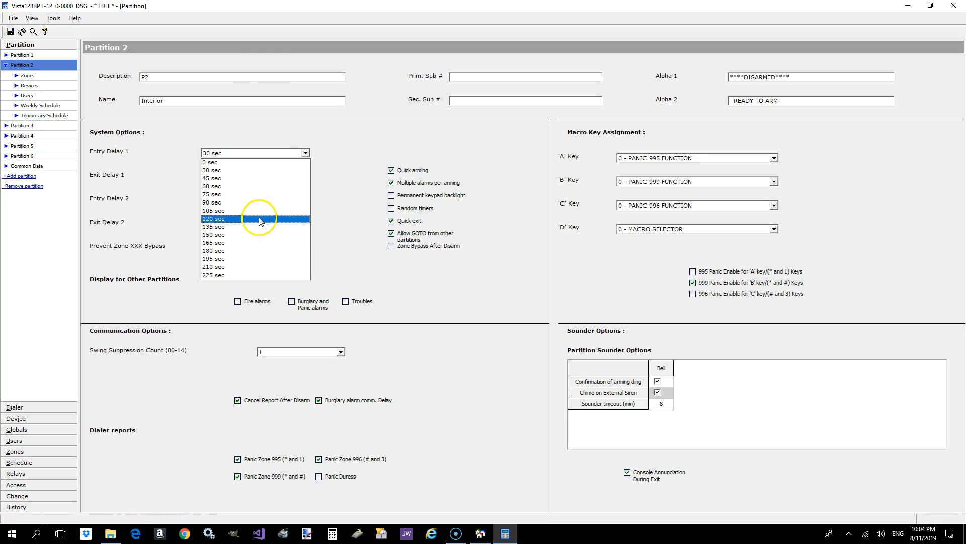
left_click(232, 221)
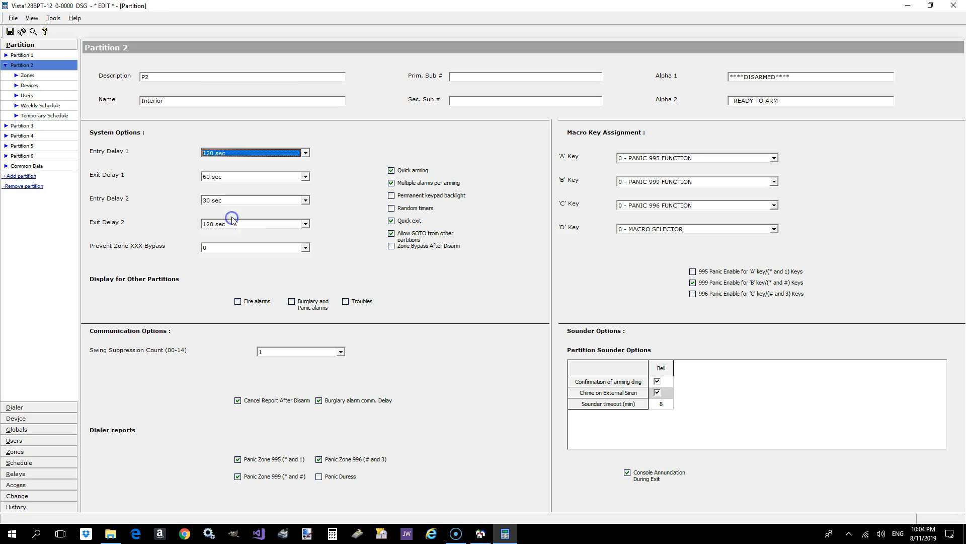
left_click(559, 301)
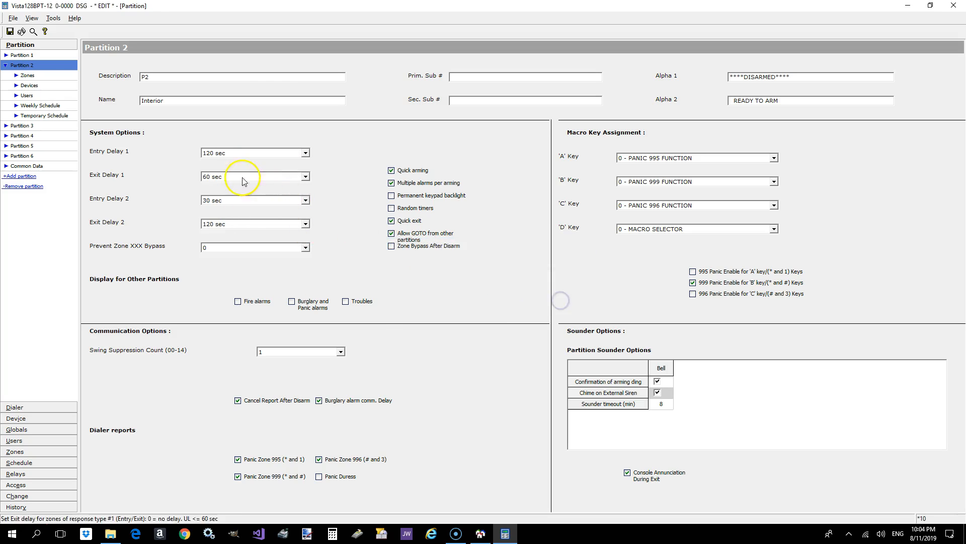
left_click(255, 177)
left_click(226, 242)
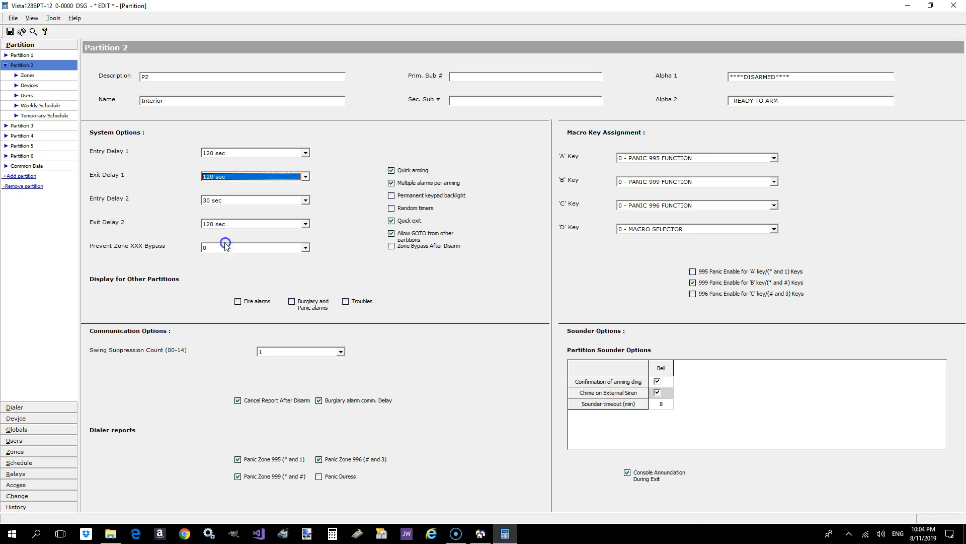
- Set Partition 2's Entry Delay 2 and Exit Delay 2 to 135 sec, and save the changes without exiting
left_click(223, 201)
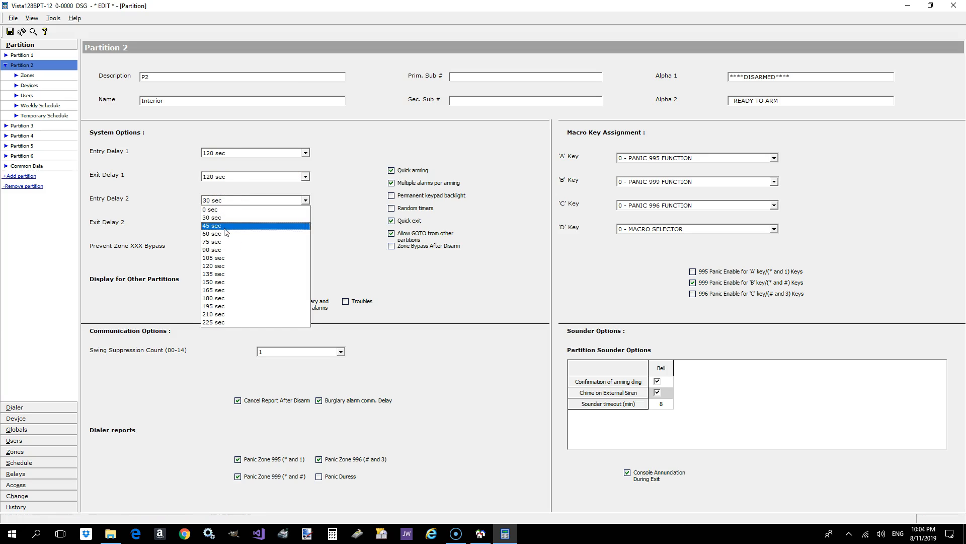
left_click(221, 274)
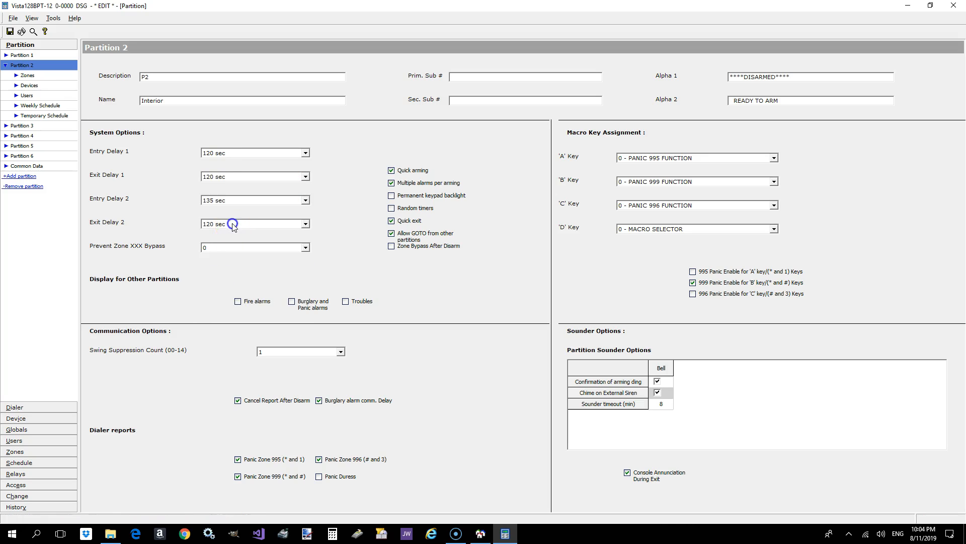
left_click(233, 224)
left_click(224, 296)
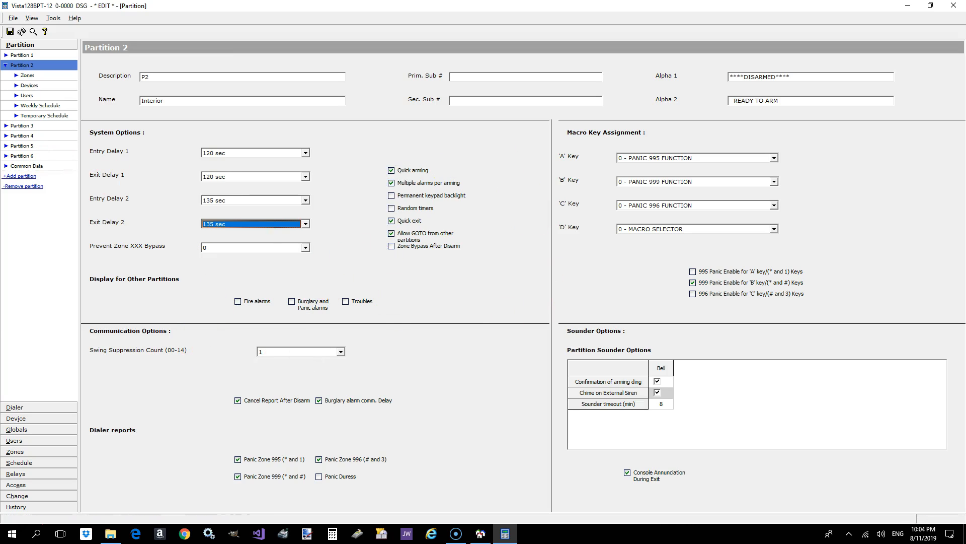
left_click(10, 32)
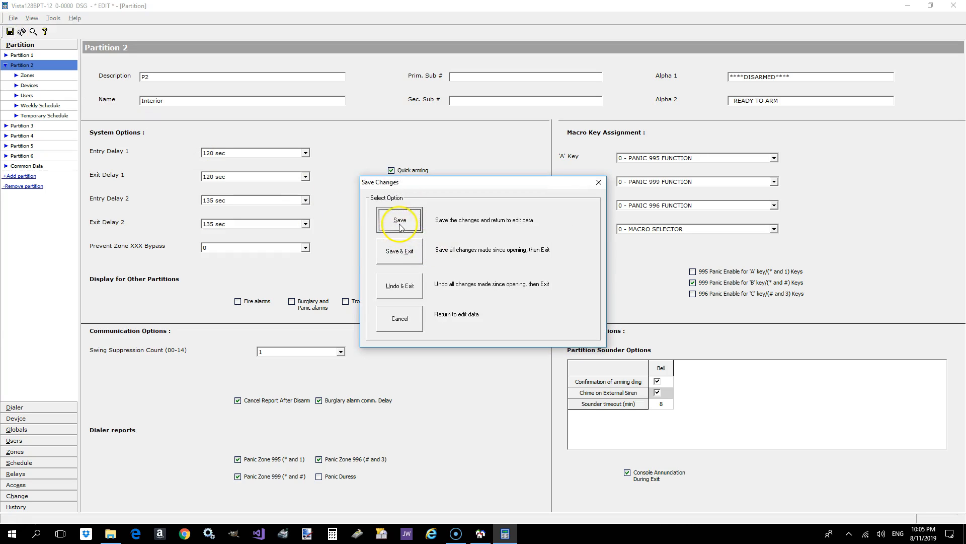
left_click(404, 224)
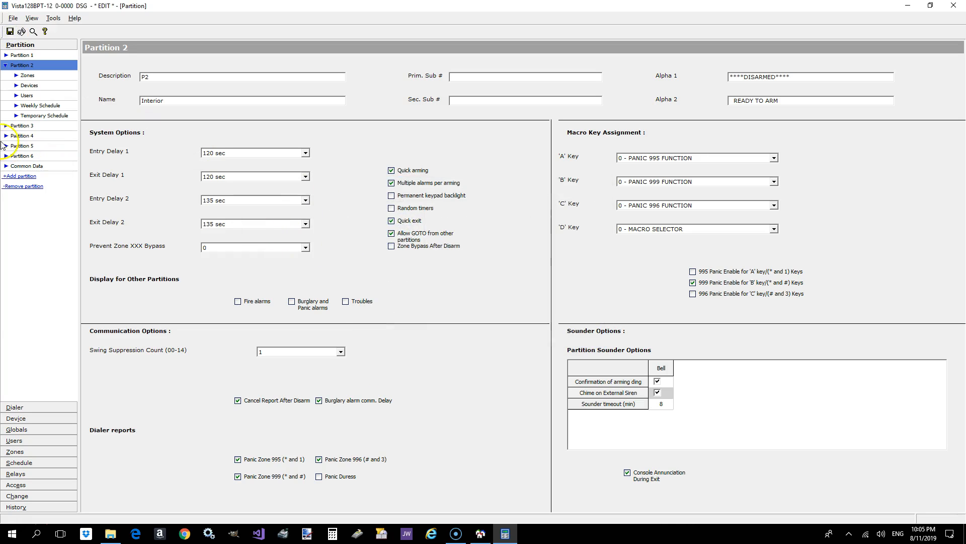
left_click(33, 128)
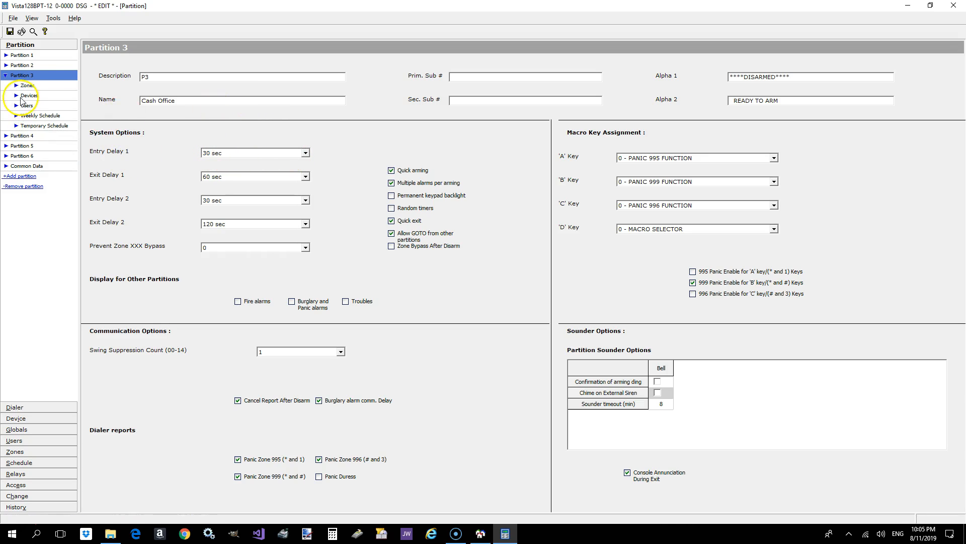
left_click(22, 65)
left_click(23, 76)
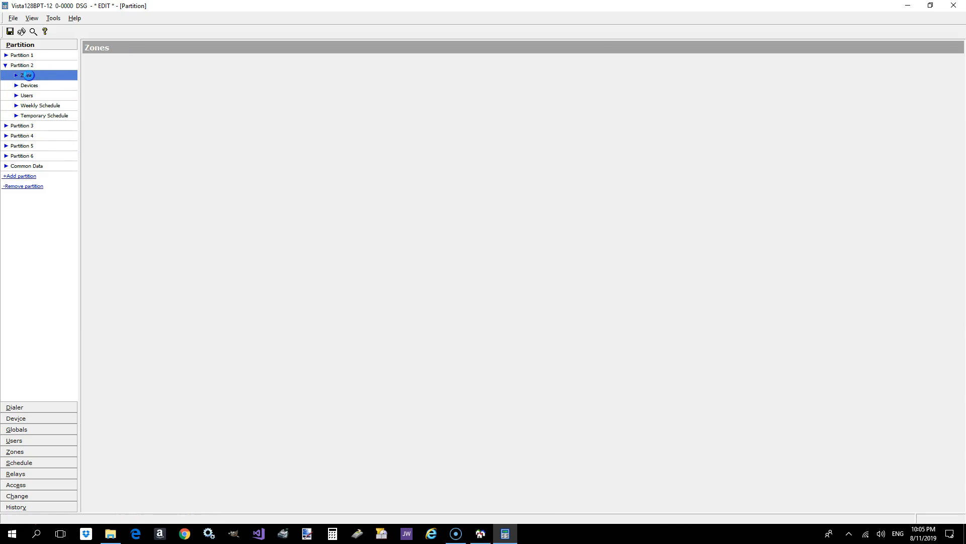
left_click(16, 66)
- Set Partition 3's Entry Delay 1 and Exit Delay 1 to 0 sec, and enable its bell confirmation of arming ding and chime on external siren
left_click(19, 77)
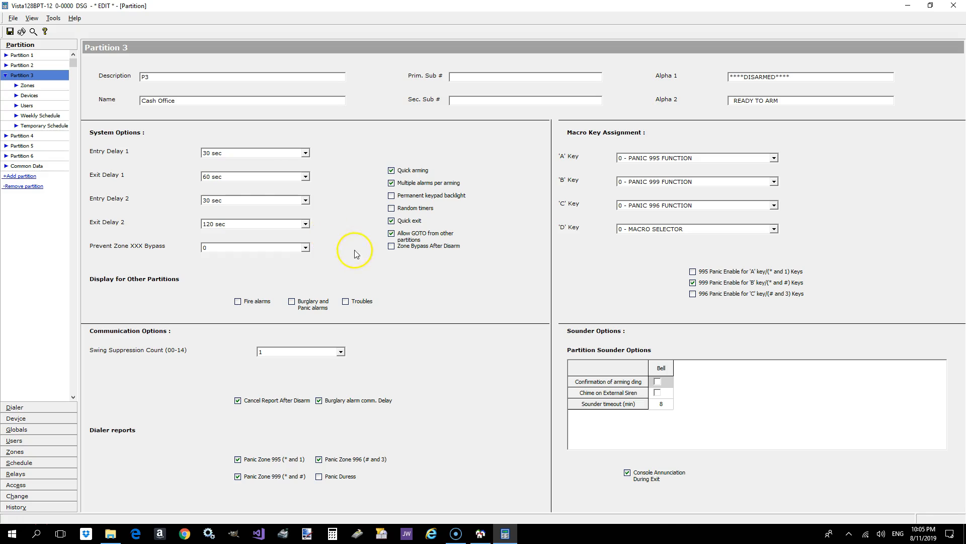
left_click(285, 154)
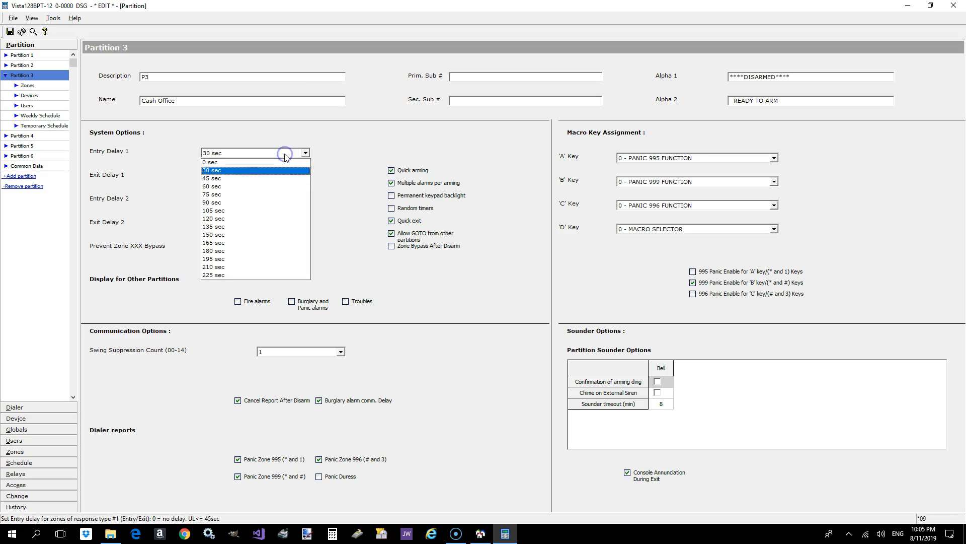
left_click(267, 163)
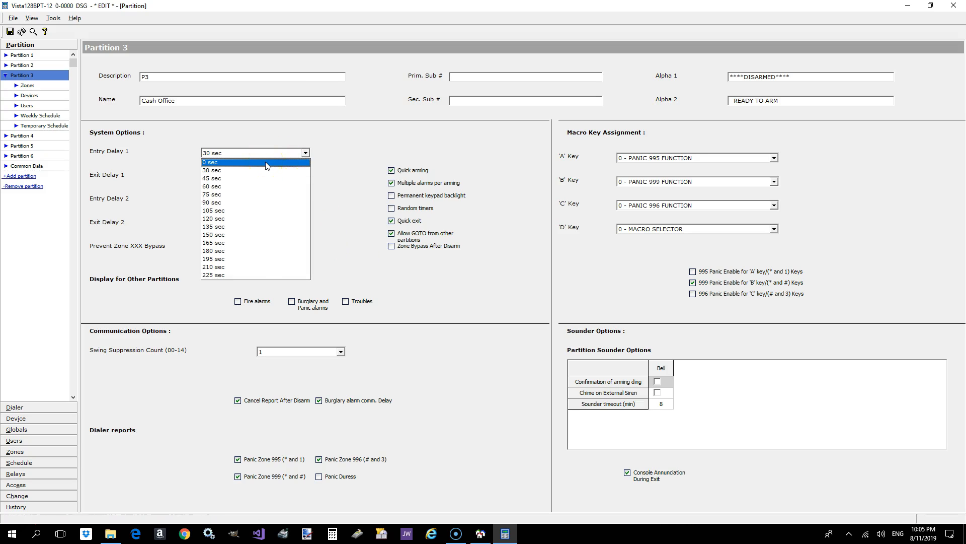
left_click(266, 163)
left_click(258, 176)
left_click(252, 188)
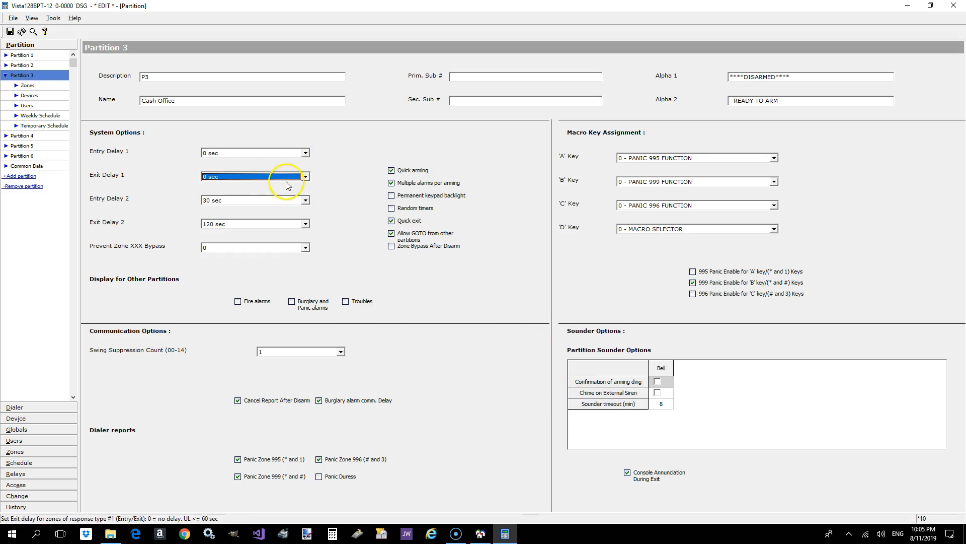
left_click(658, 382)
left_click(658, 392)
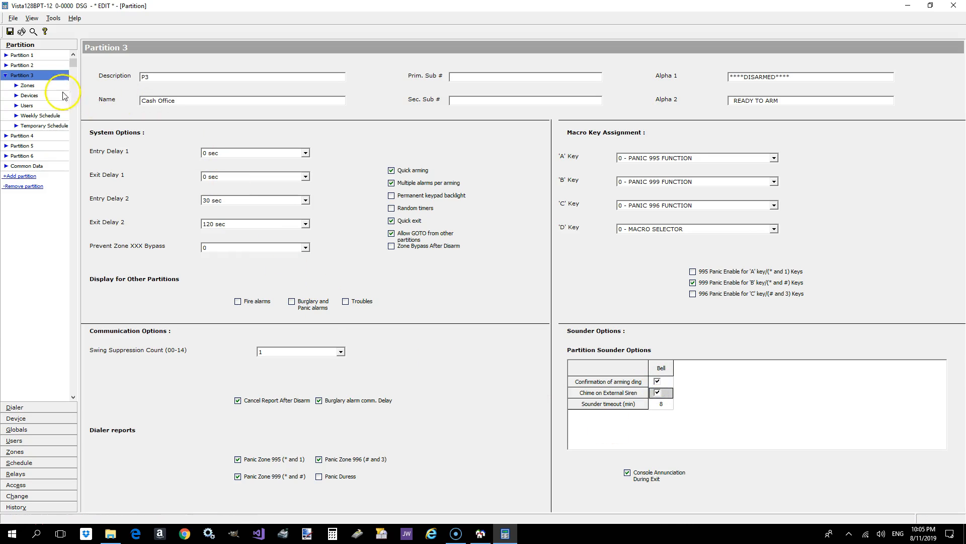
- Name Partition 4 Safe
left_click(6, 75)
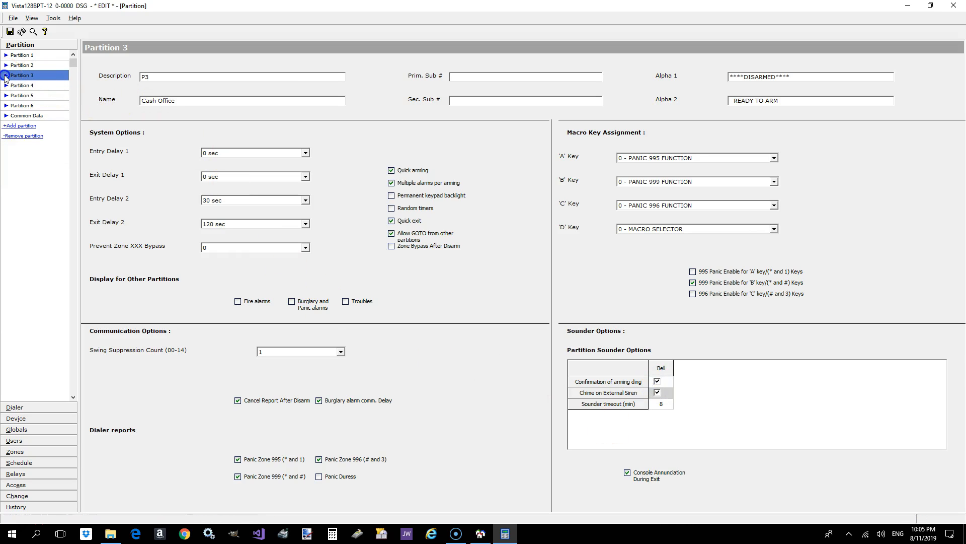
left_click(6, 85)
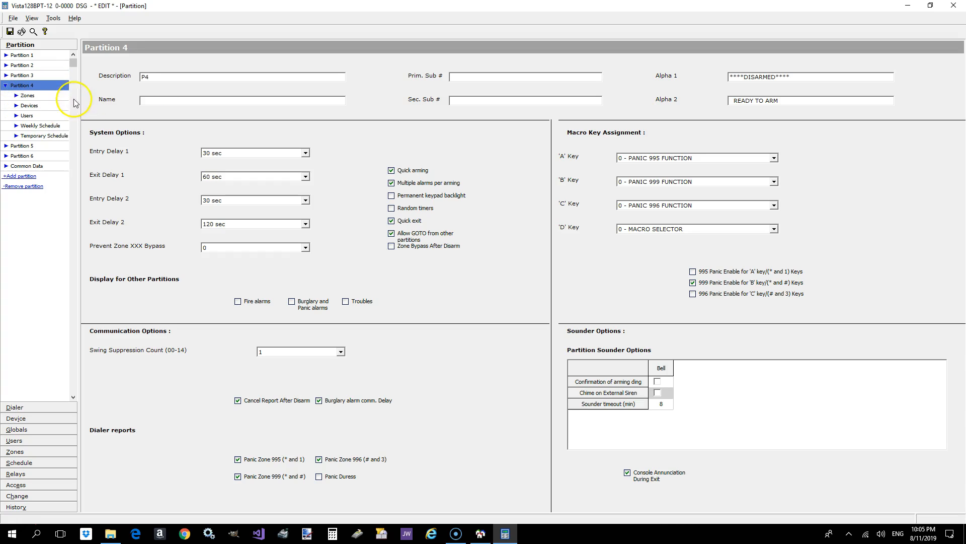
left_click(161, 100)
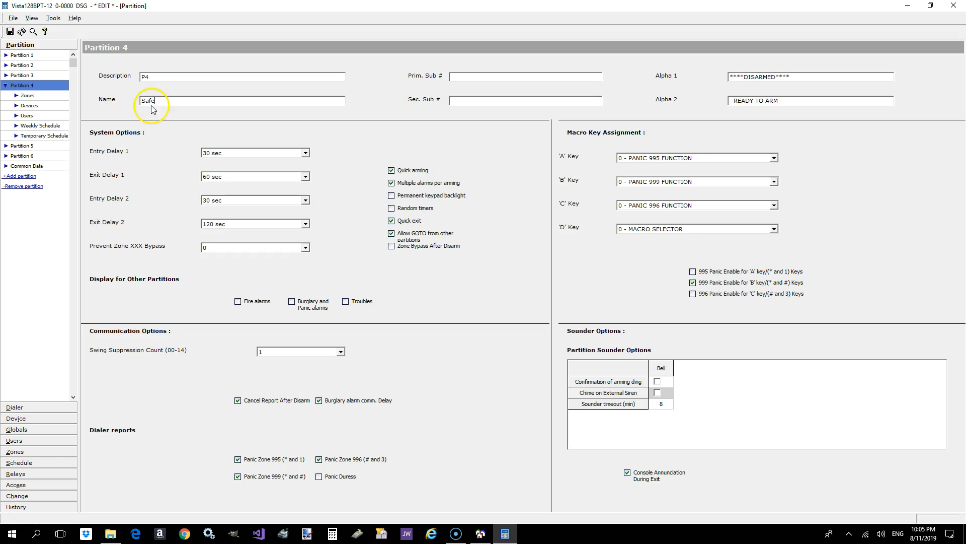
- Replace Partition 3's Alpha 1 display text with Cash Office
left_click(49, 75)
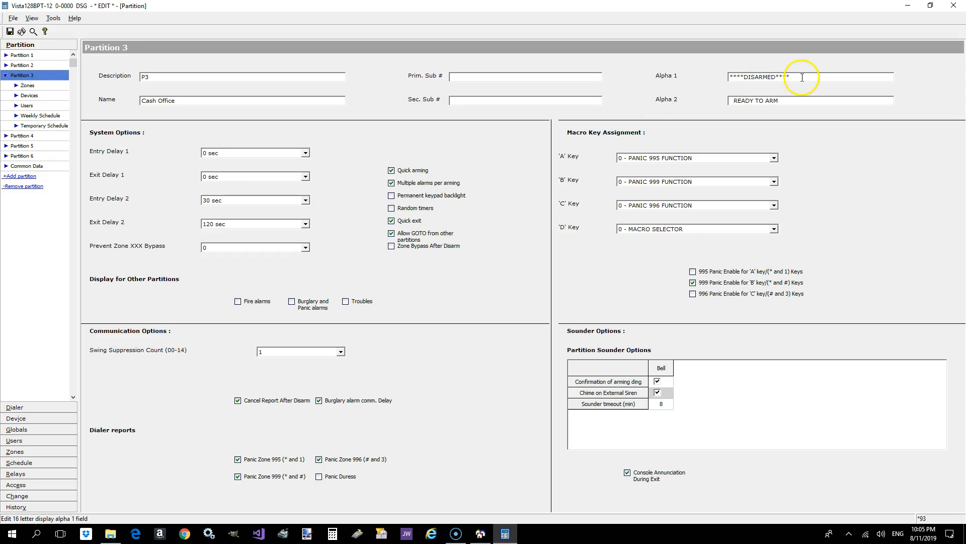
left_click_drag(805, 79, 701, 84)
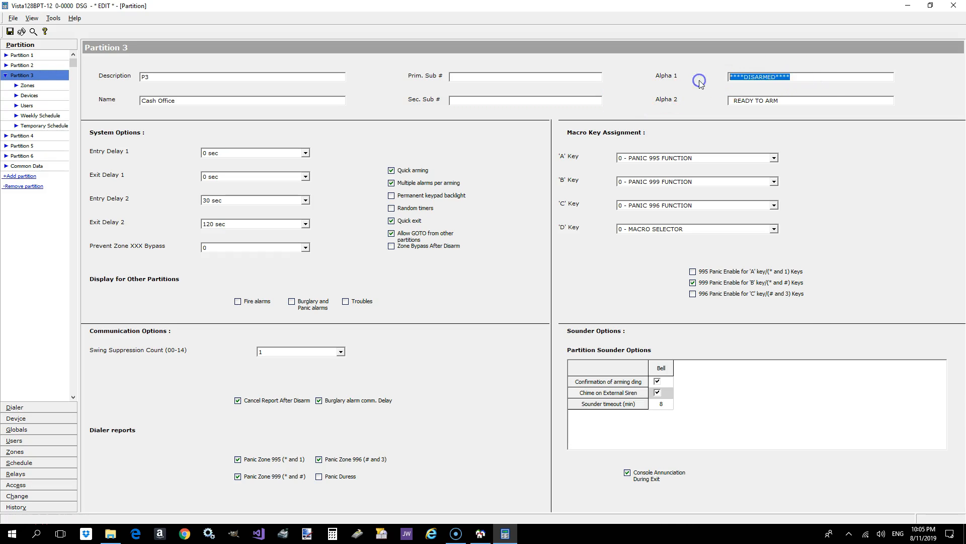
key("Delete")
type("Cash Office")
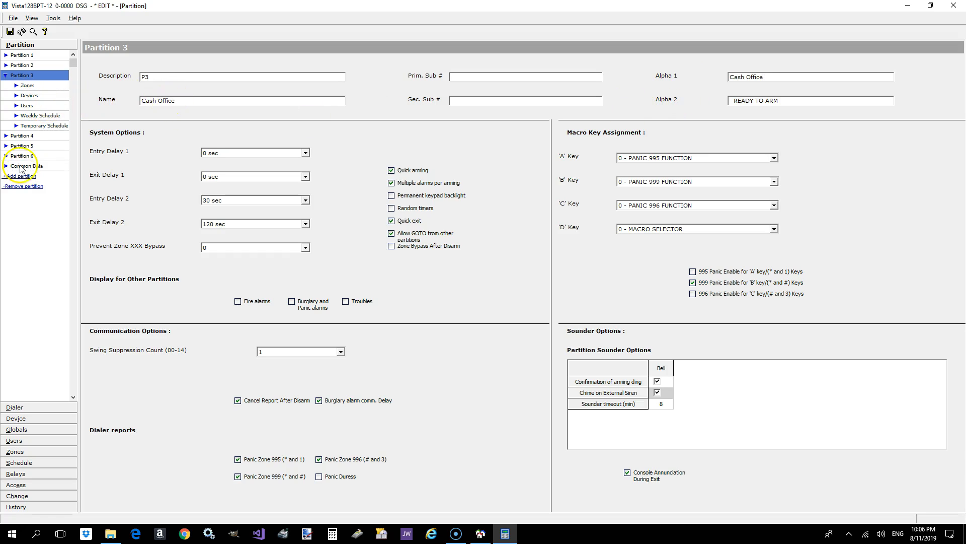
- Enable Partition 4's bell confirmation of arming ding and chime on external siren
left_click(22, 135)
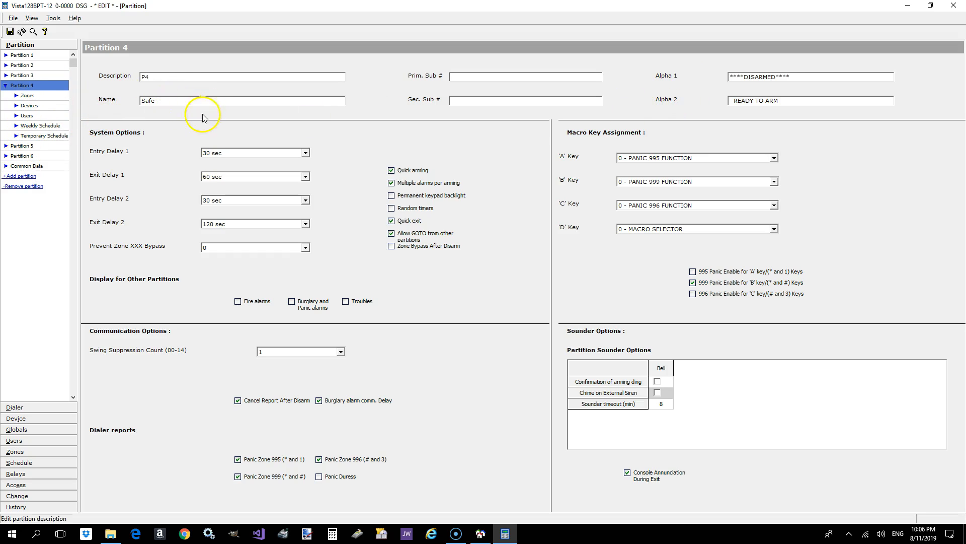
left_click(657, 381)
left_click(657, 393)
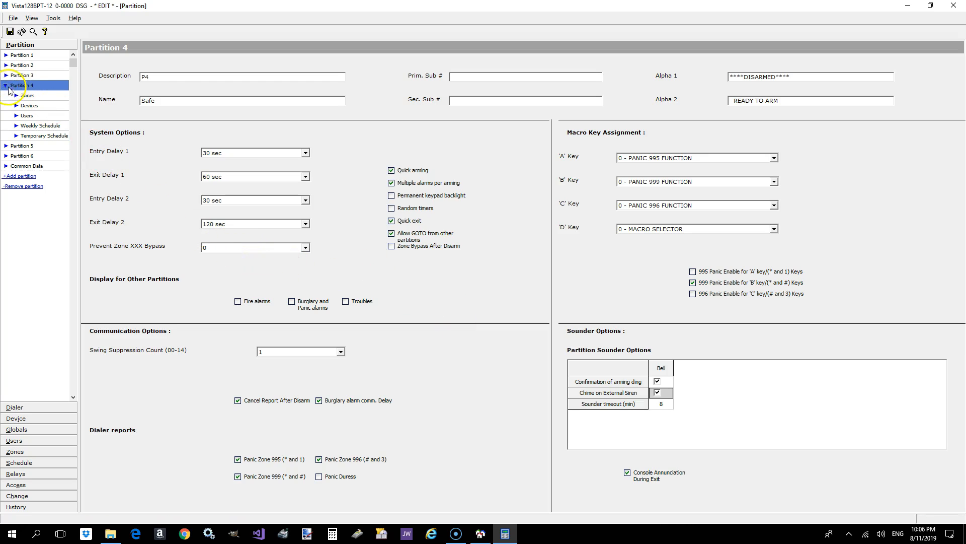
- Name Partition 5 Gun Area and set its Entry Delay 1 and Exit Delay 1 to 120 sec
left_click(18, 146)
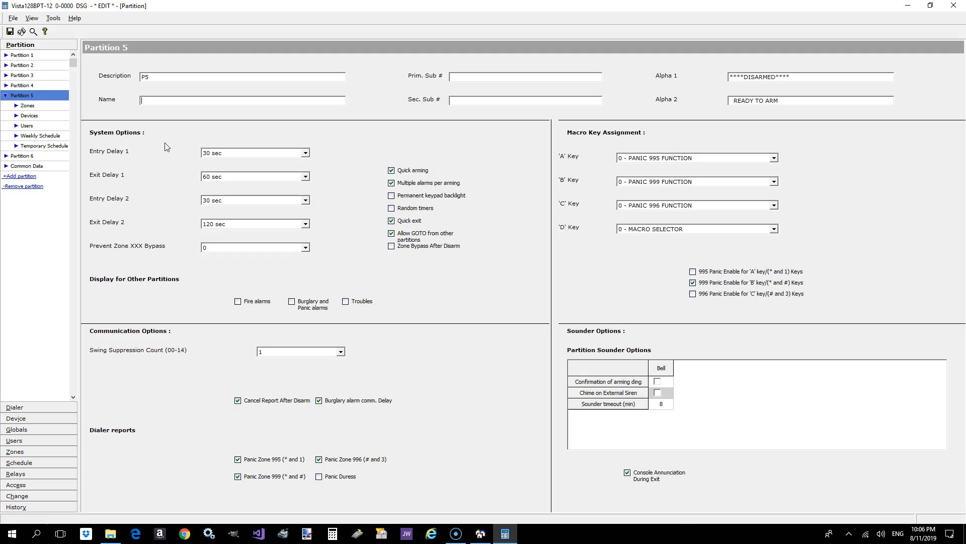
type("G")
left_click(233, 152)
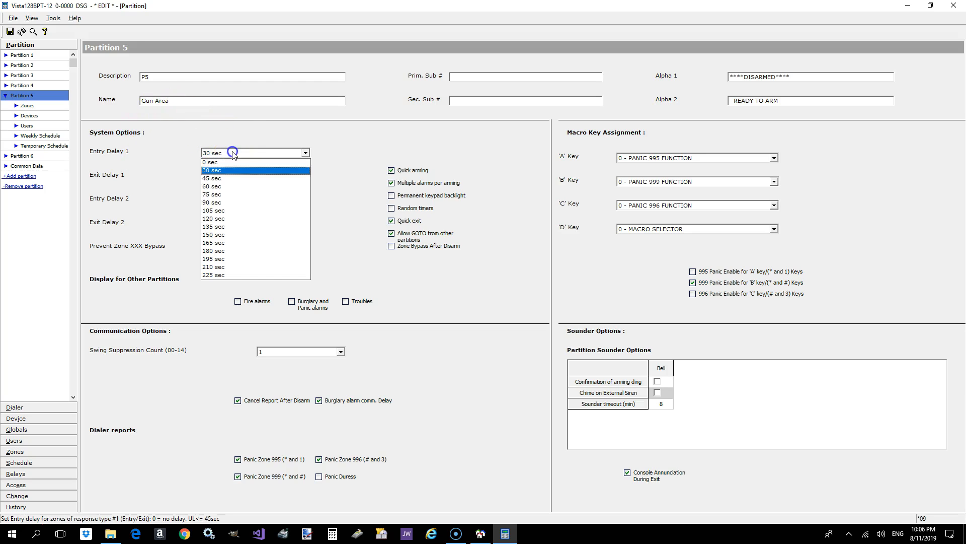
left_click(227, 218)
left_click(554, 302)
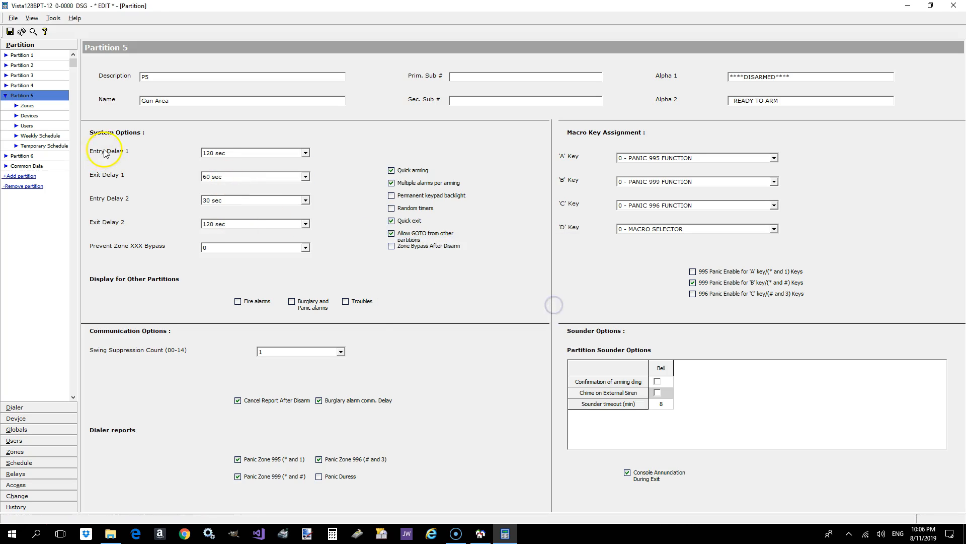
left_click(237, 177)
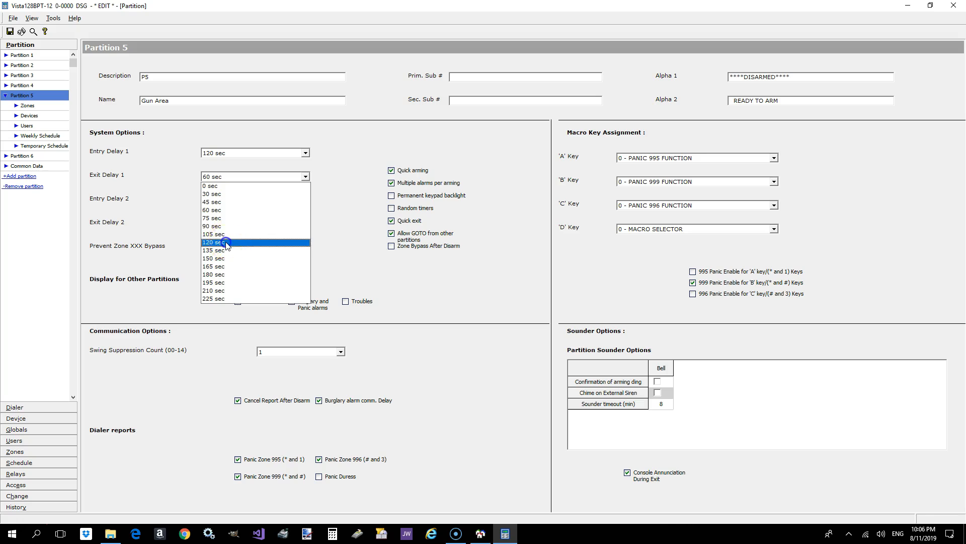
left_click(226, 242)
- Set Partition 5's Entry Delay 2 and Exit Delay 2 to 135 sec
left_click(239, 200)
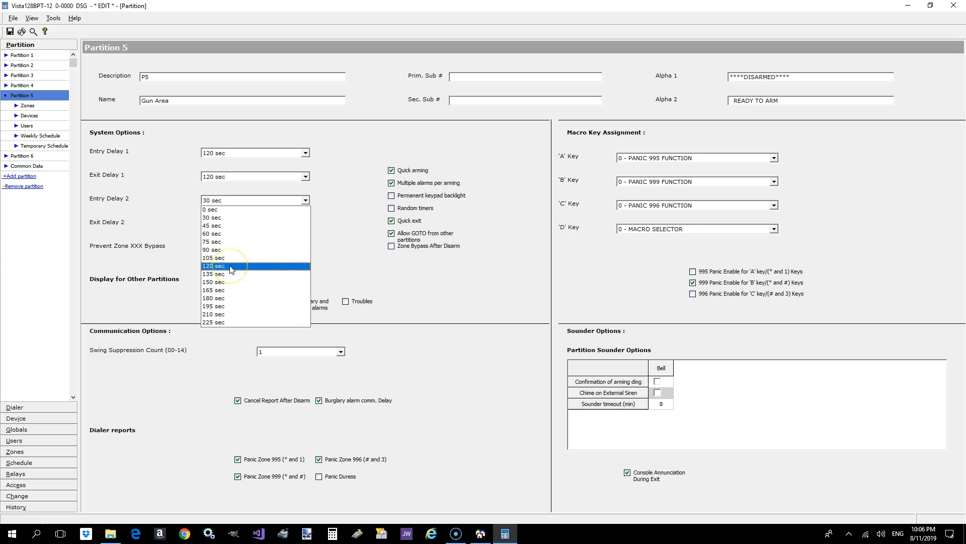
left_click(232, 274)
left_click(235, 223)
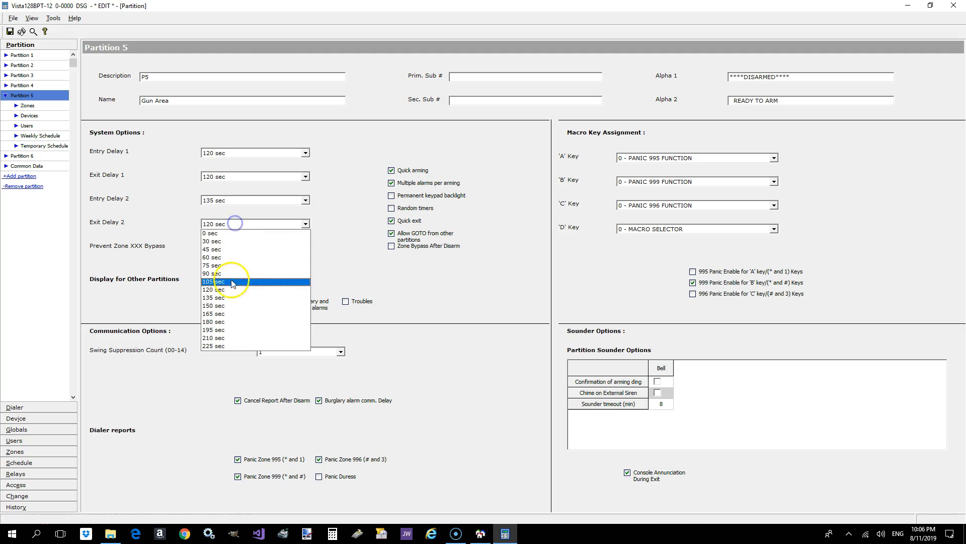
left_click(232, 297)
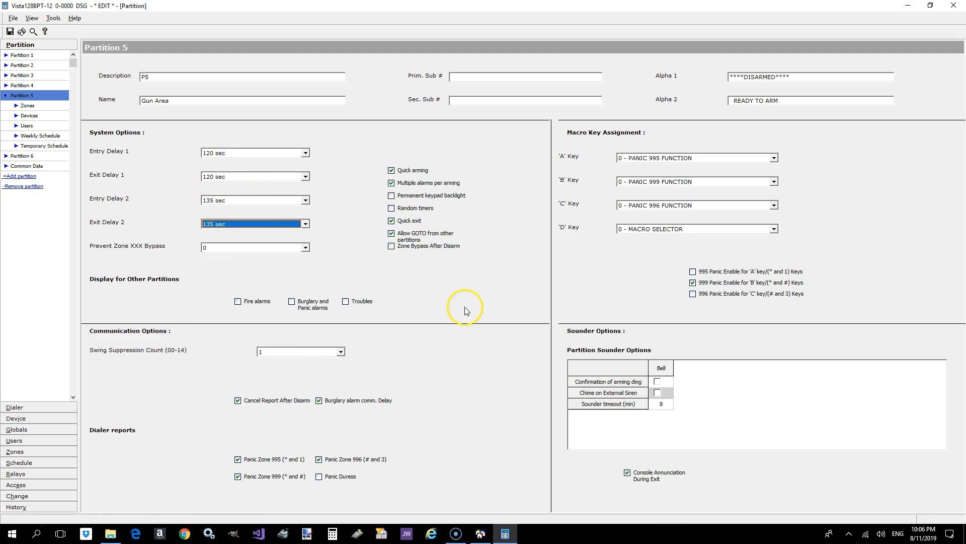
- Enable Partition 5's bell confirmation of arming ding and chime on external siren, and save the changes
left_click(657, 381)
left_click(657, 392)
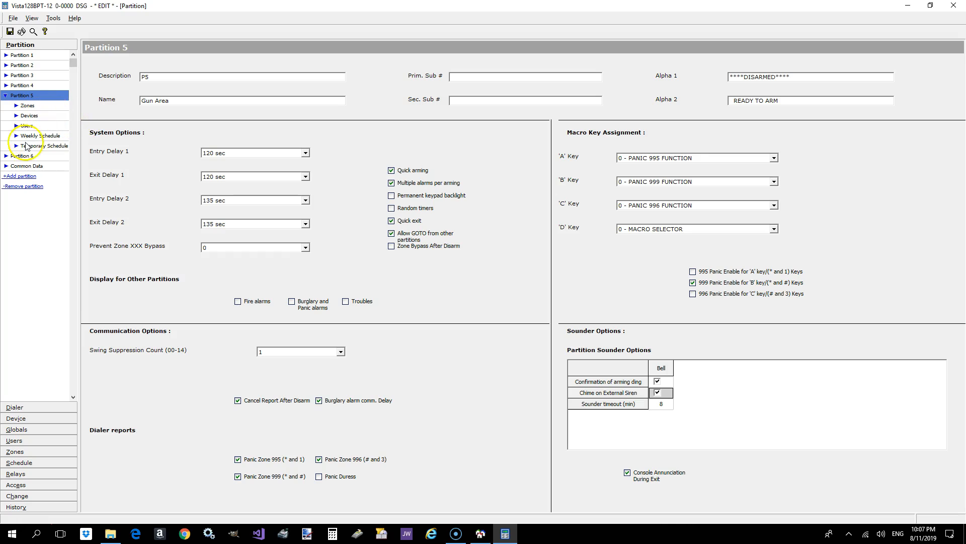
left_click(18, 32)
left_click(385, 214)
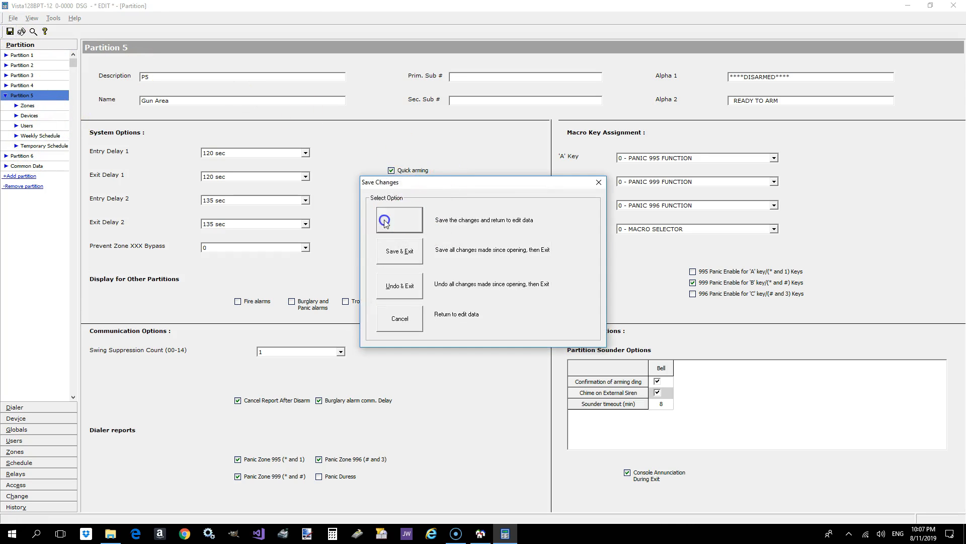
- Name Partition 6 Receiving and set its Alpha 1 display text to Receiving
left_click(21, 155)
left_click(177, 98)
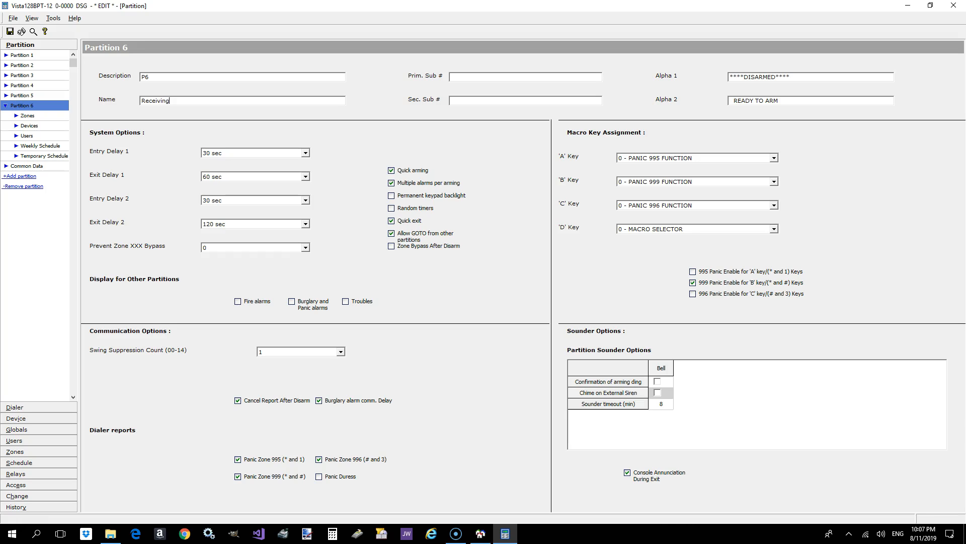
left_click(811, 81)
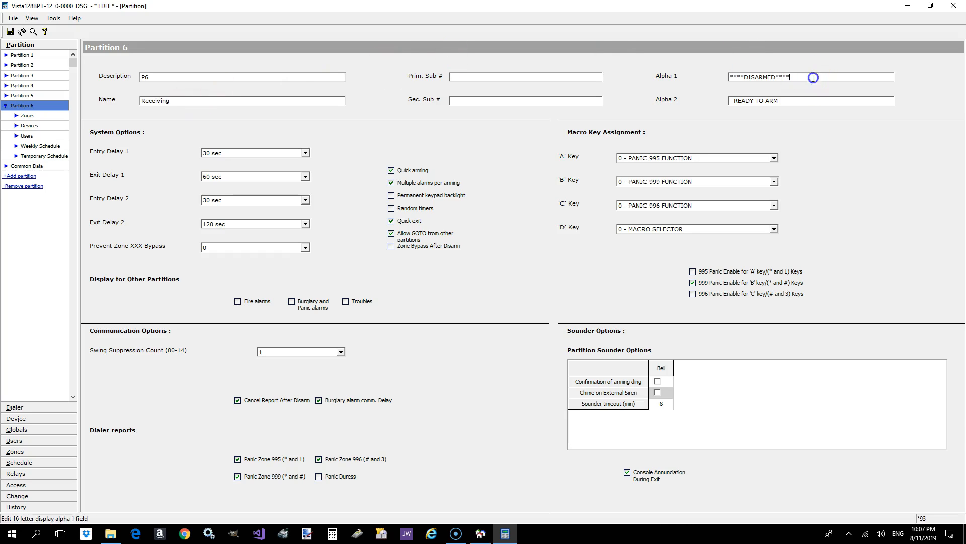
left_click_drag(813, 77, 642, 86)
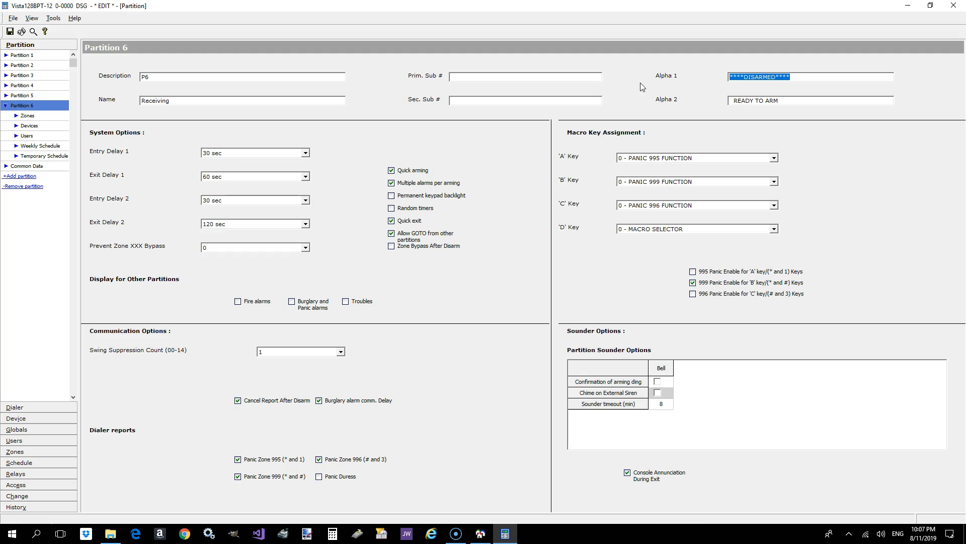
type("Receiving")
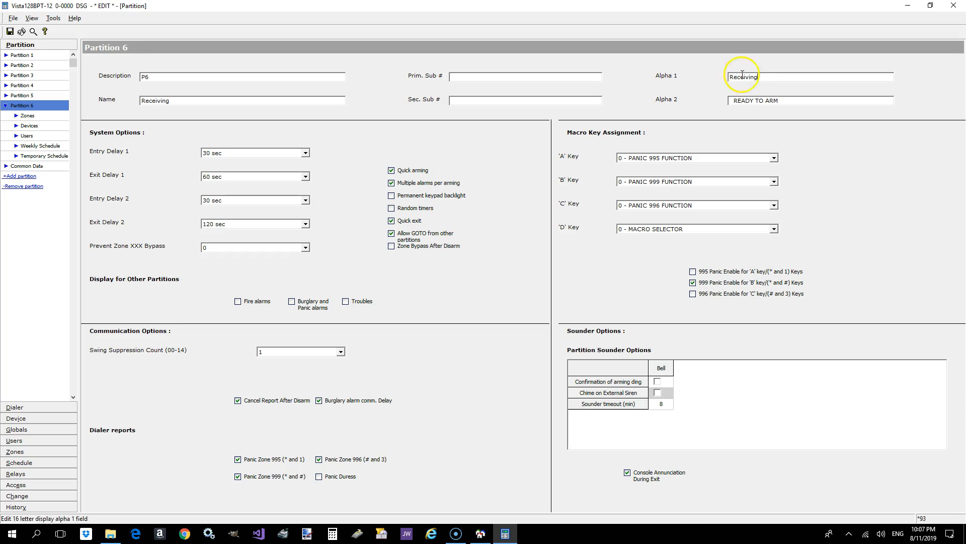
- Set Partition 6's Entry Delay 1 and Exit Delay 1 to 0 sec
left_click(266, 154)
left_click(267, 161)
left_click(267, 175)
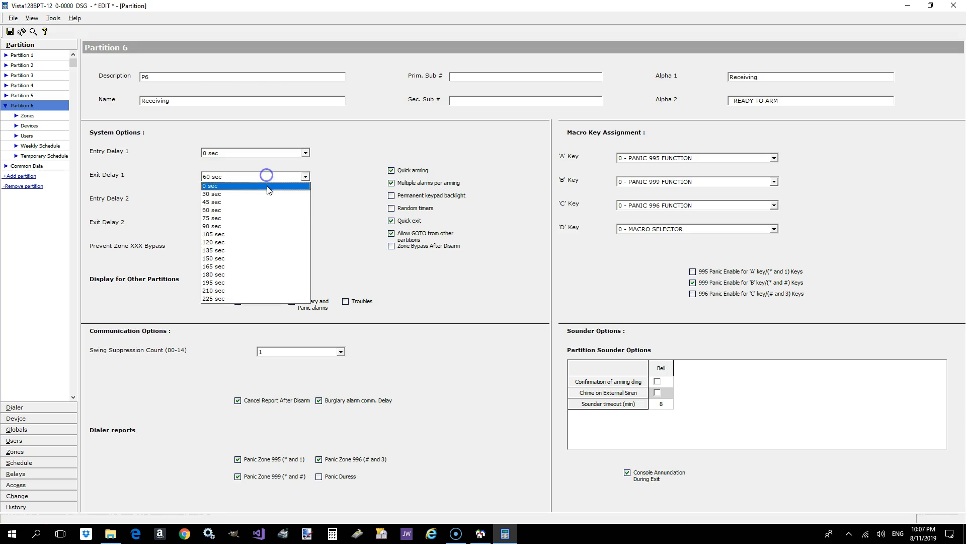
left_click(268, 187)
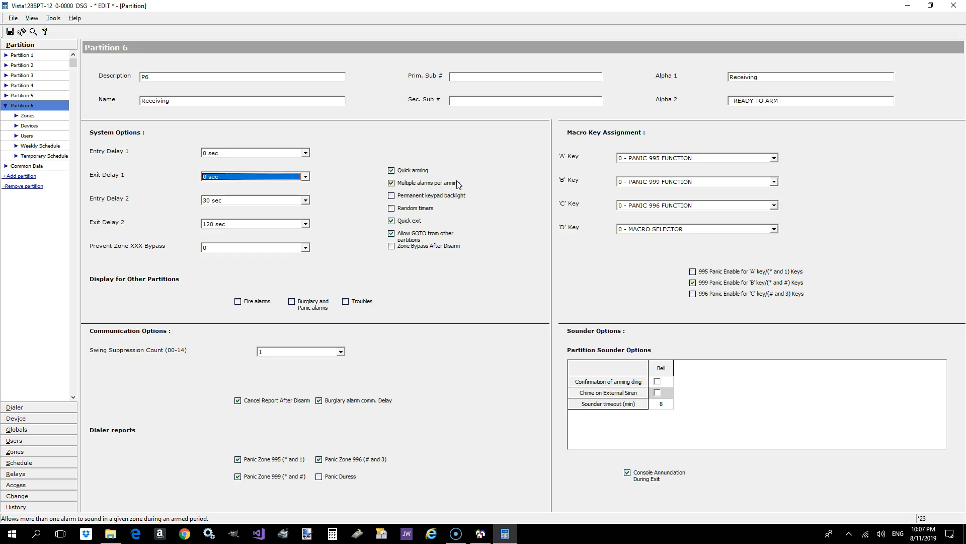
- Enable Partition 6's bell confirmation of arming ding and chime on external siren, and save the changes
left_click(657, 382)
left_click(658, 393)
left_click(11, 31)
left_click(398, 225)
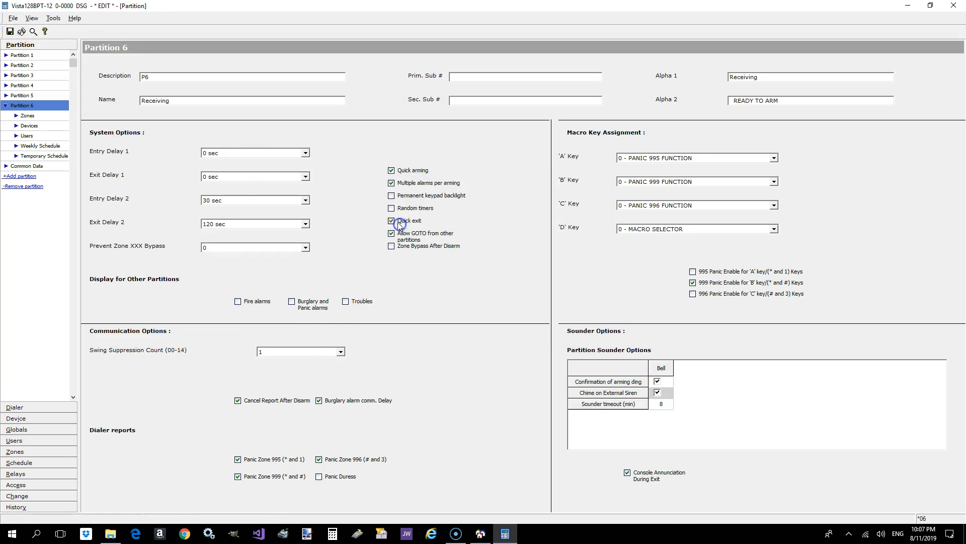
- Review the names, alpha text, delays and sounder options of Partitions 1, 2 and 3
left_click(39, 56)
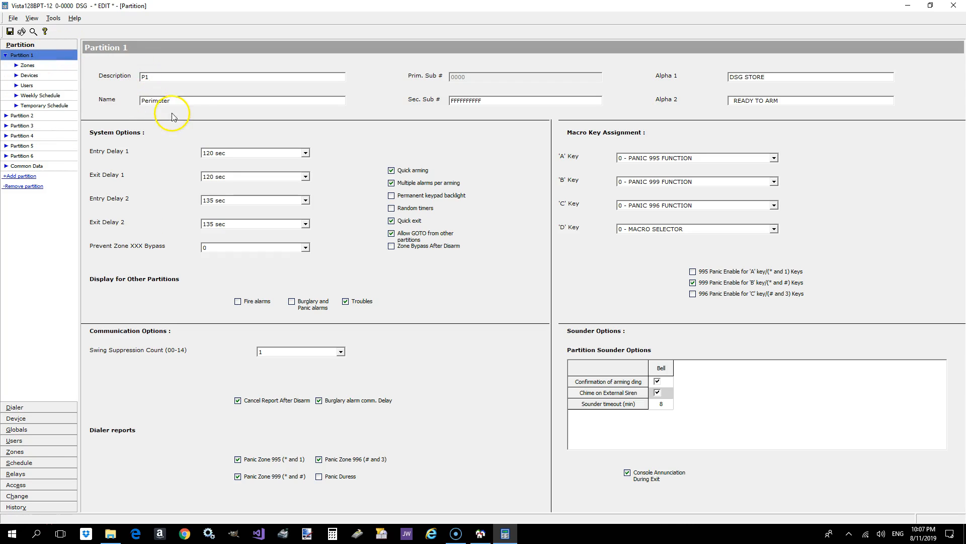
left_click(770, 79)
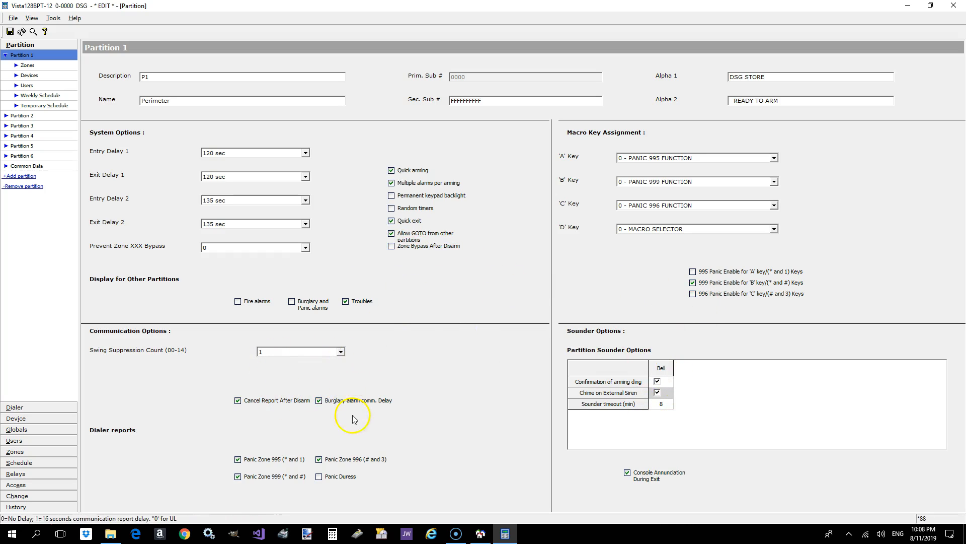
left_click(22, 115)
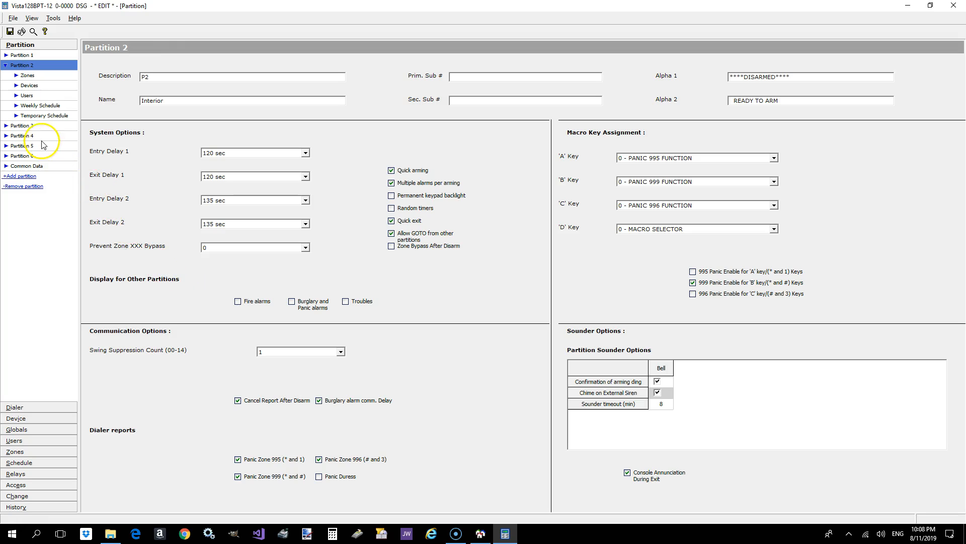
left_click(25, 126)
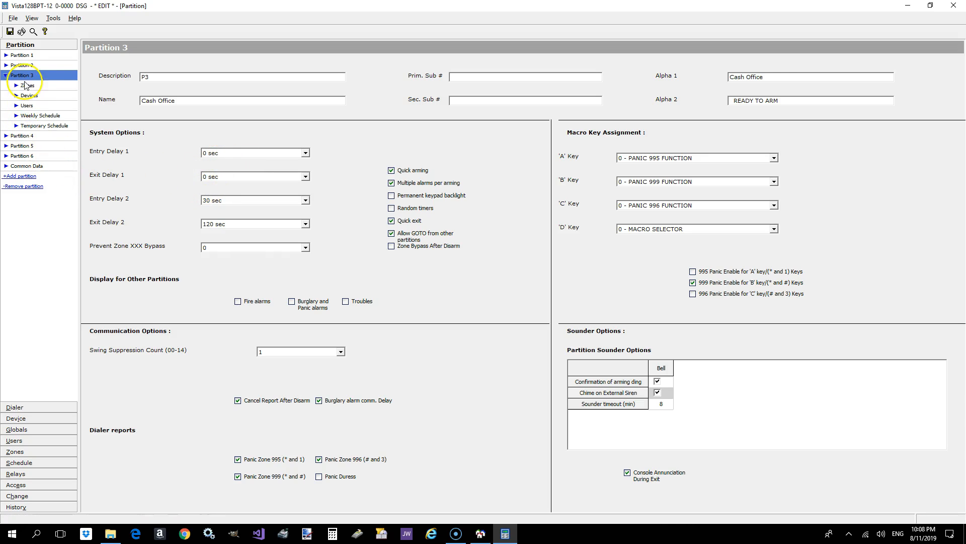
left_click(22, 65)
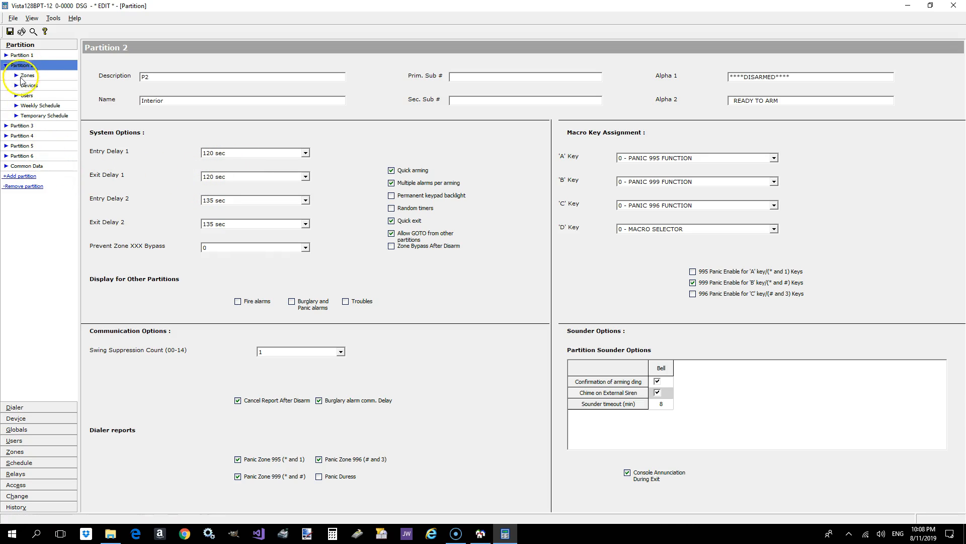
left_click(28, 127)
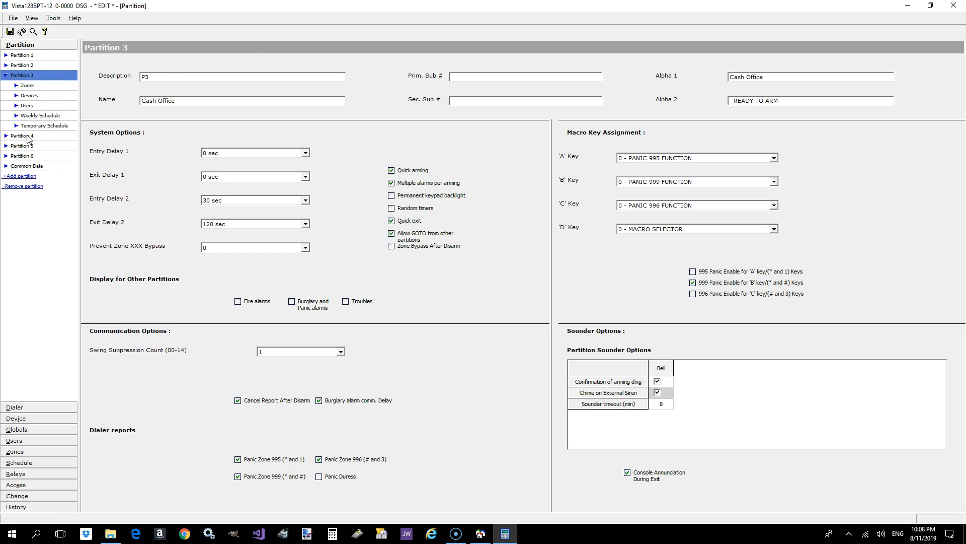
- Set Partition 4's Entry Delay 1 and Exit Delay 1 to 0 sec
left_click(23, 137)
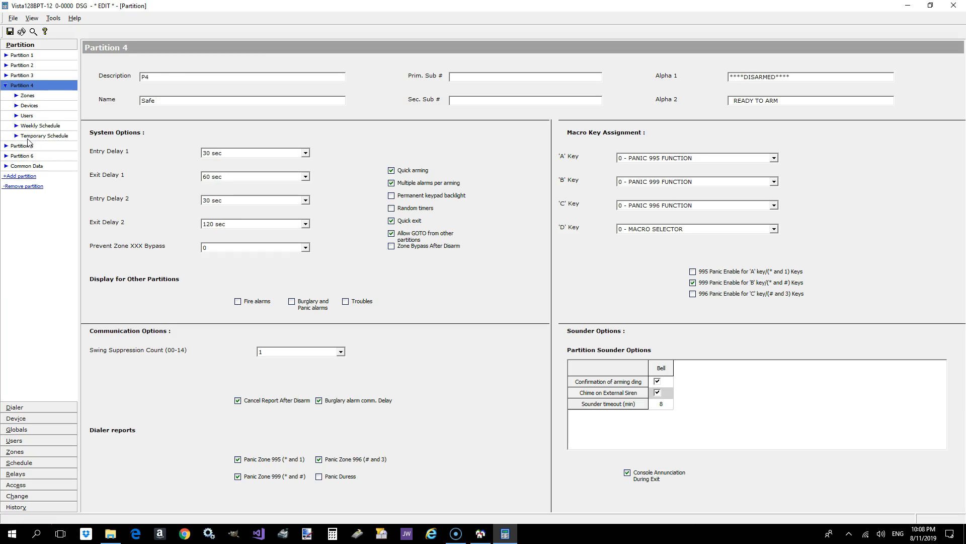
left_click(244, 152)
left_click(245, 164)
left_click(231, 176)
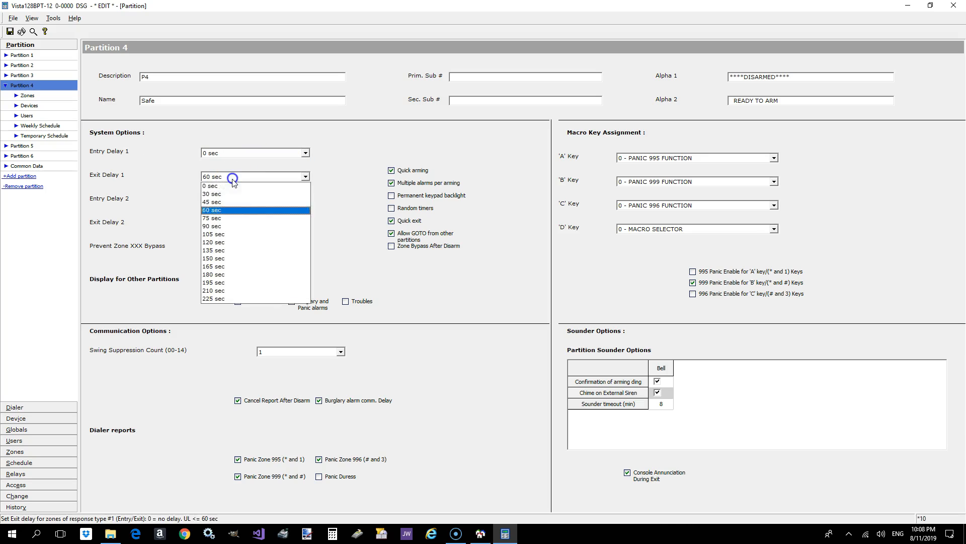
left_click(230, 187)
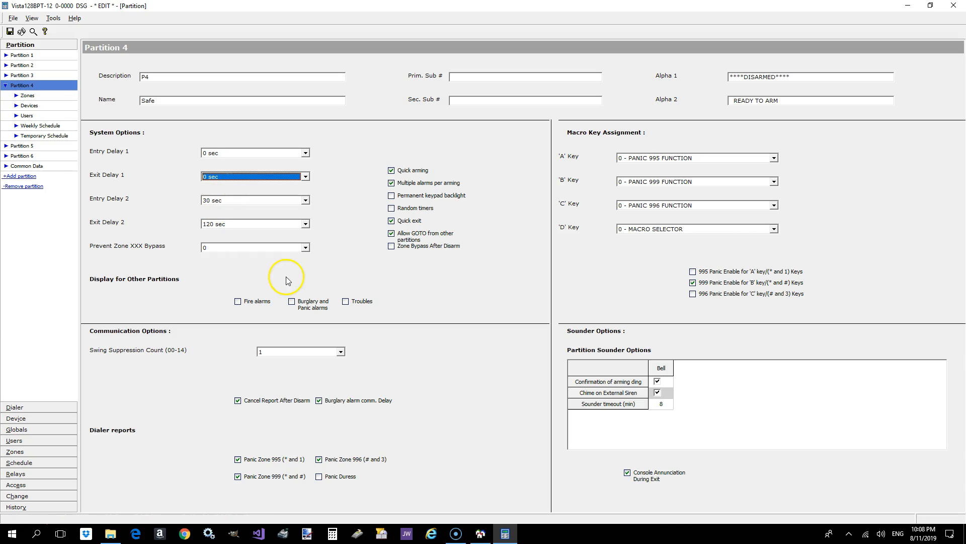
- Check the settings of Partitions 5 and 6, and save the partition changes
left_click(24, 145)
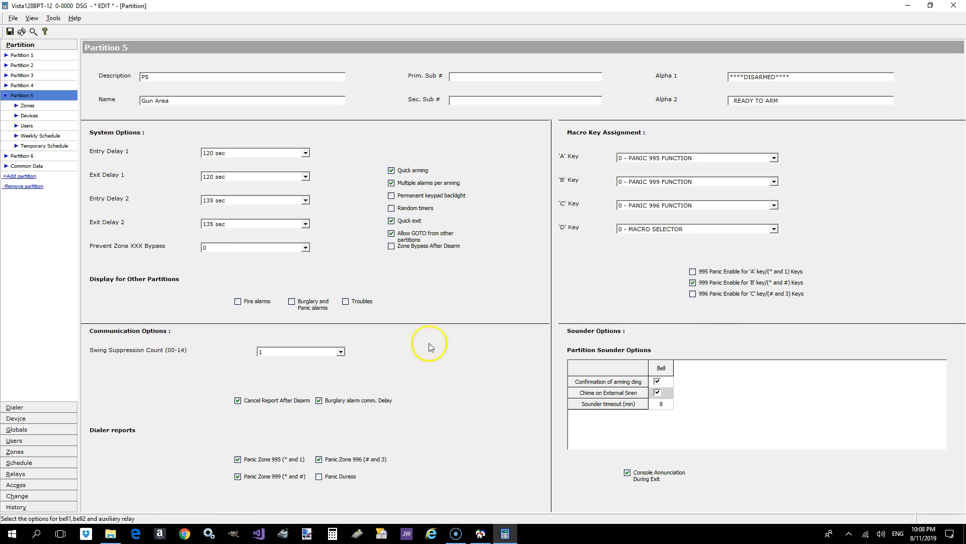
left_click(24, 156)
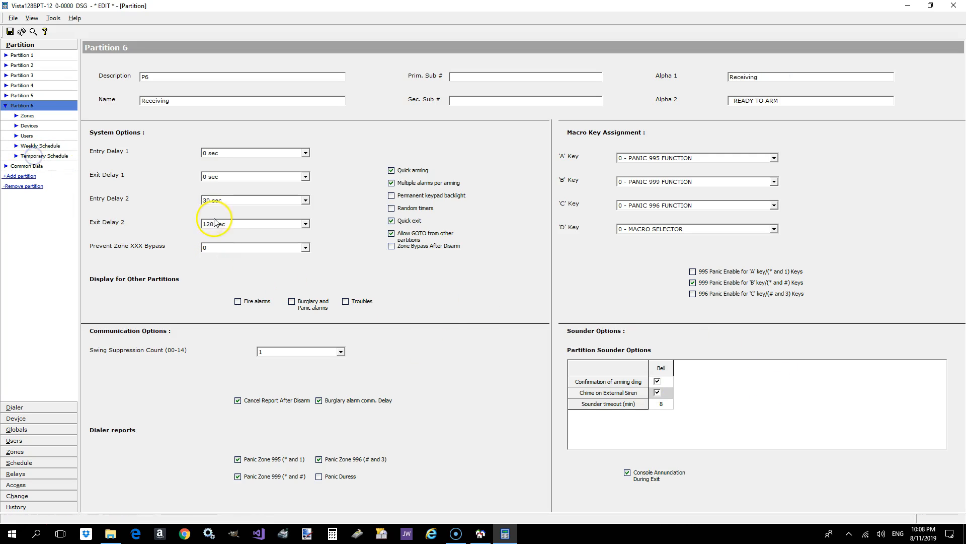
left_click(10, 31)
left_click(398, 220)
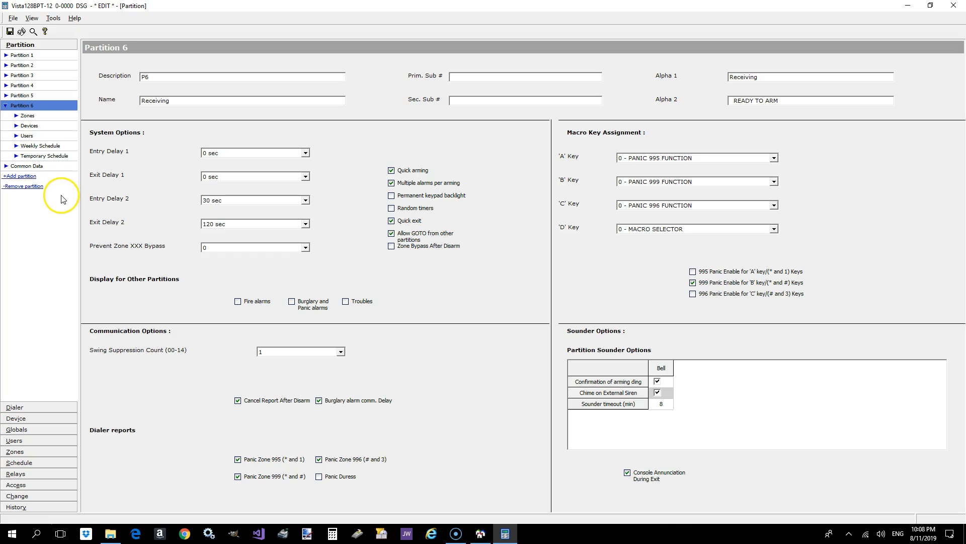
- Set the dialer's Dynamic Signaling Delay to 15-225 seconds and Dynamic Signaling Priority to Long Range Radio First, and save
left_click(39, 409)
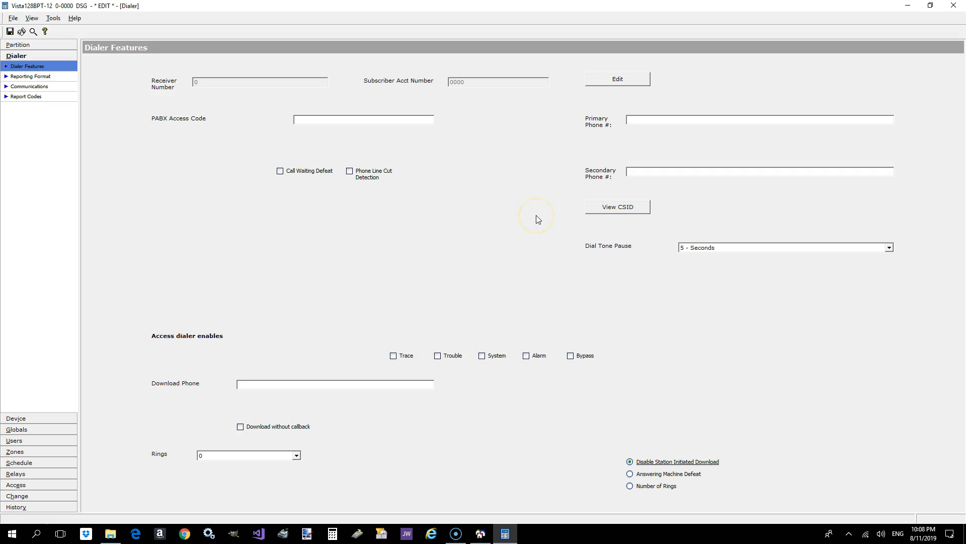
left_click(25, 91)
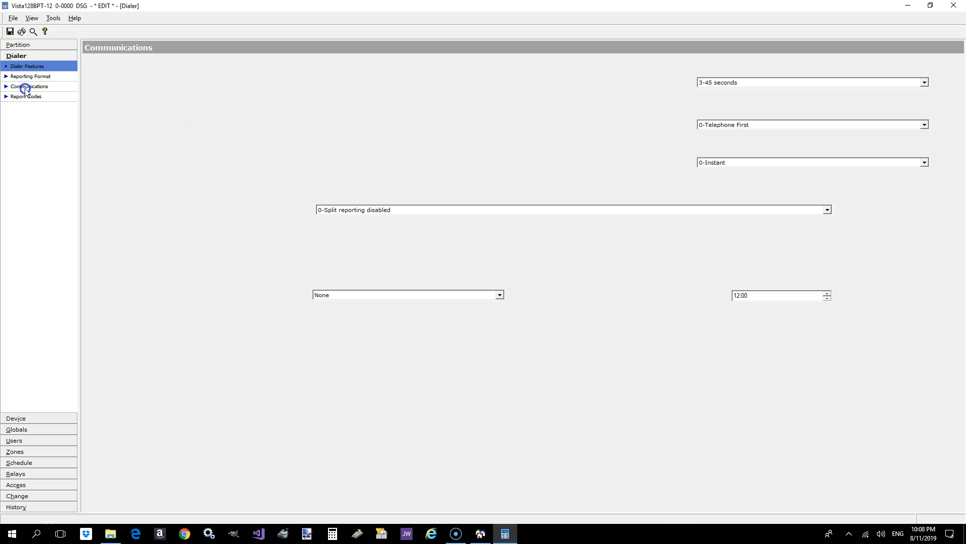
left_click(751, 83)
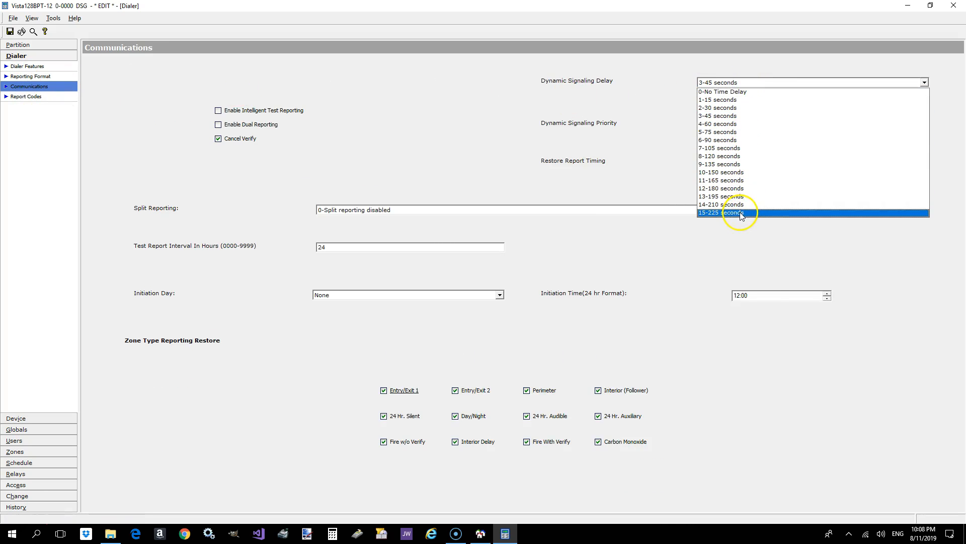
left_click(720, 212)
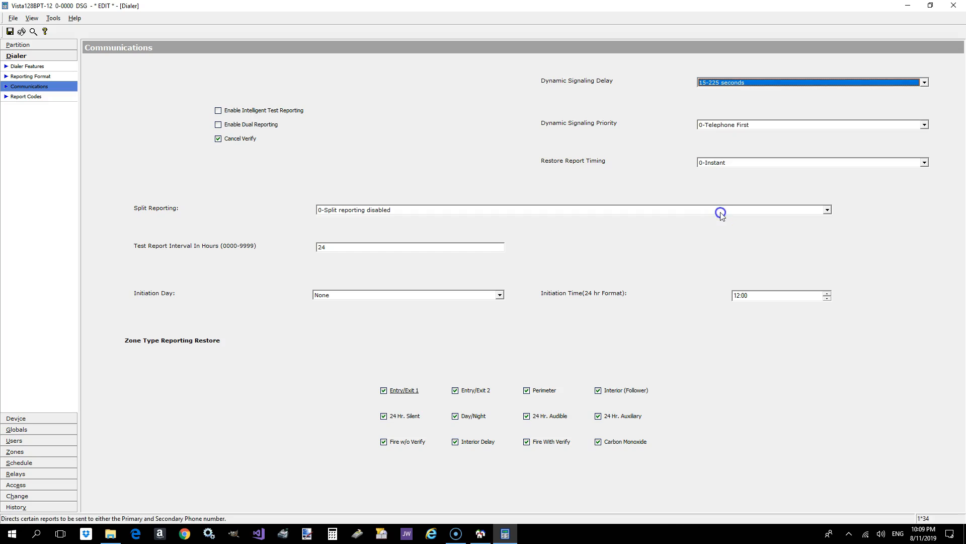
left_click(736, 125)
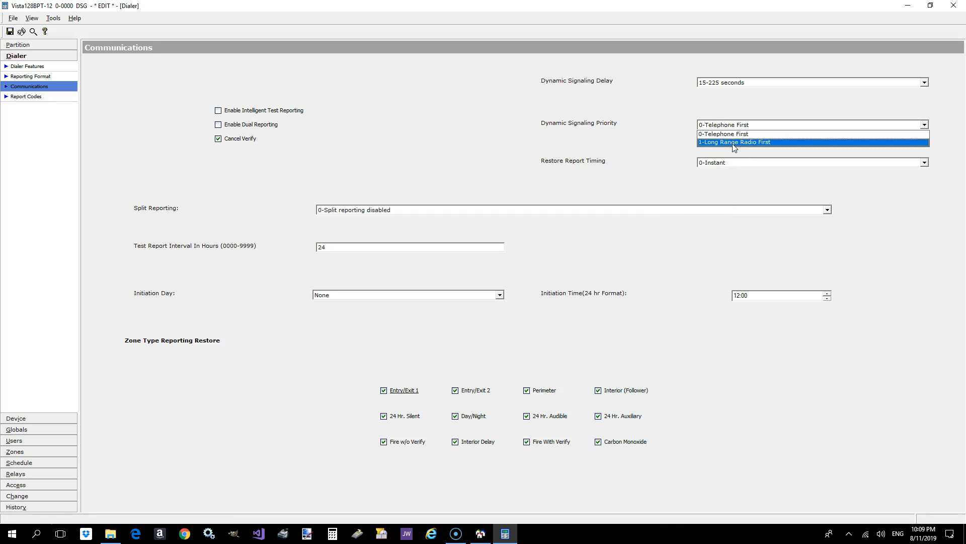
left_click(734, 143)
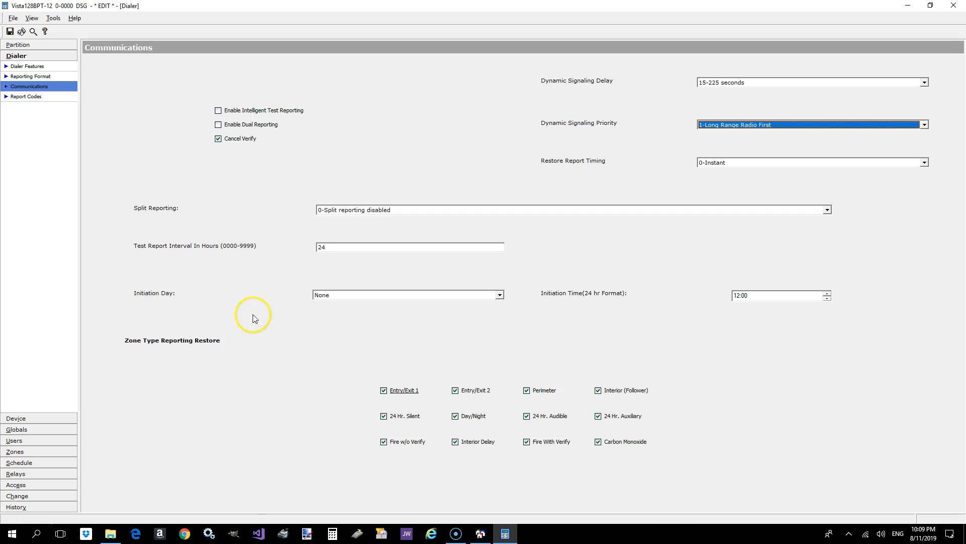
left_click(8, 32)
left_click(395, 218)
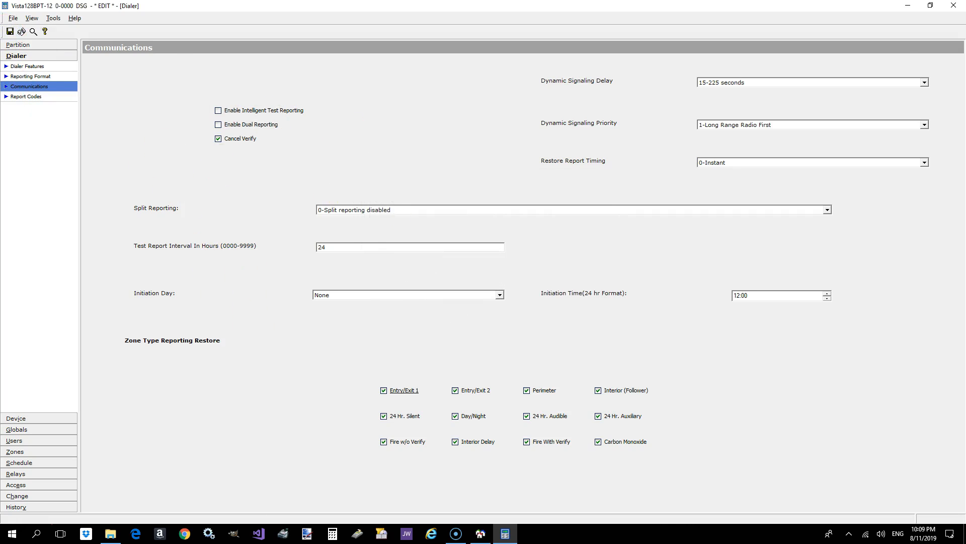
- Enable Bypass reporting in the dialer report codes for every zone group from 1-16 through 800-815
left_click(28, 97)
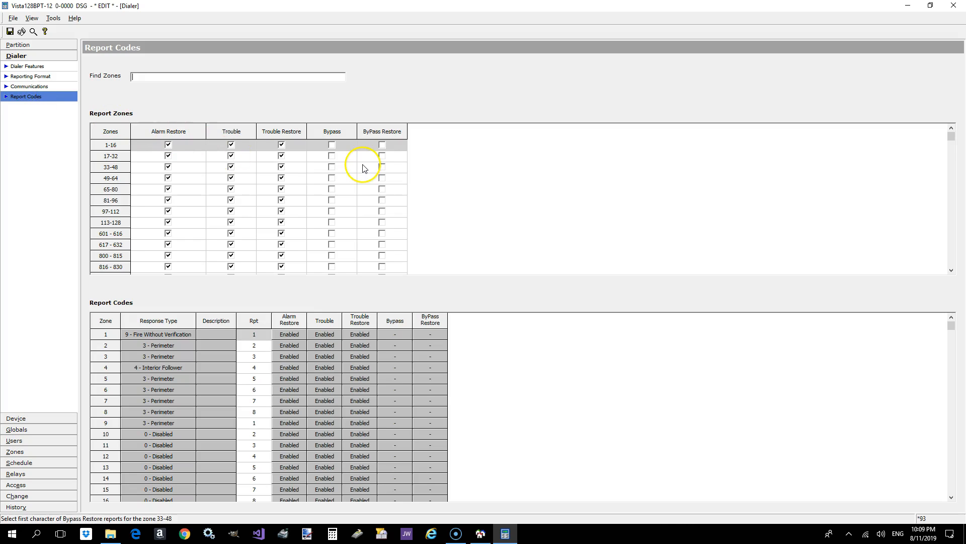
left_click(332, 145)
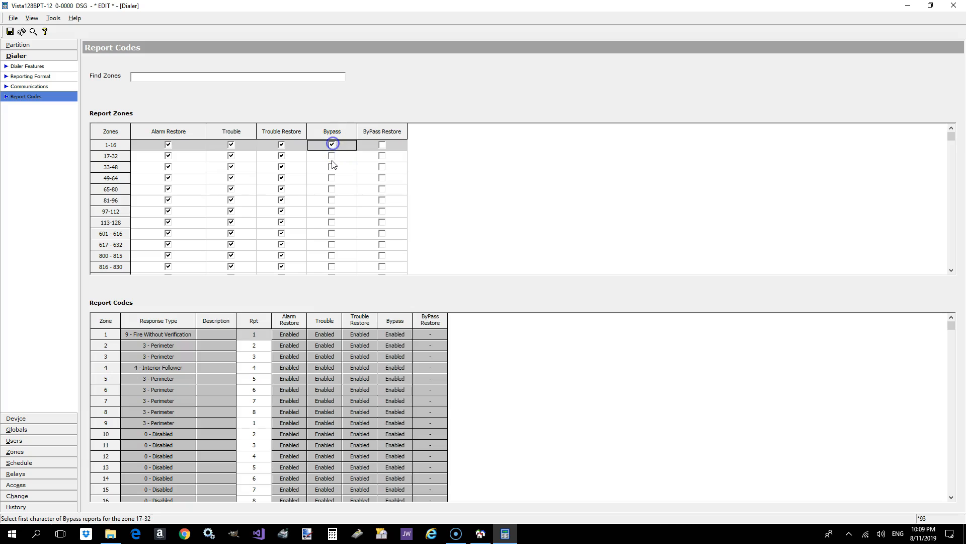
left_click(332, 156)
left_click(332, 166)
left_click(332, 178)
left_click(331, 189)
left_click(331, 200)
left_click(331, 212)
left_click(331, 222)
left_click(330, 233)
left_click(331, 245)
left_click(331, 255)
- Enable ByPass Restore reporting for every zone group from 1-16 through 800-815
left_click(382, 145)
left_click(382, 156)
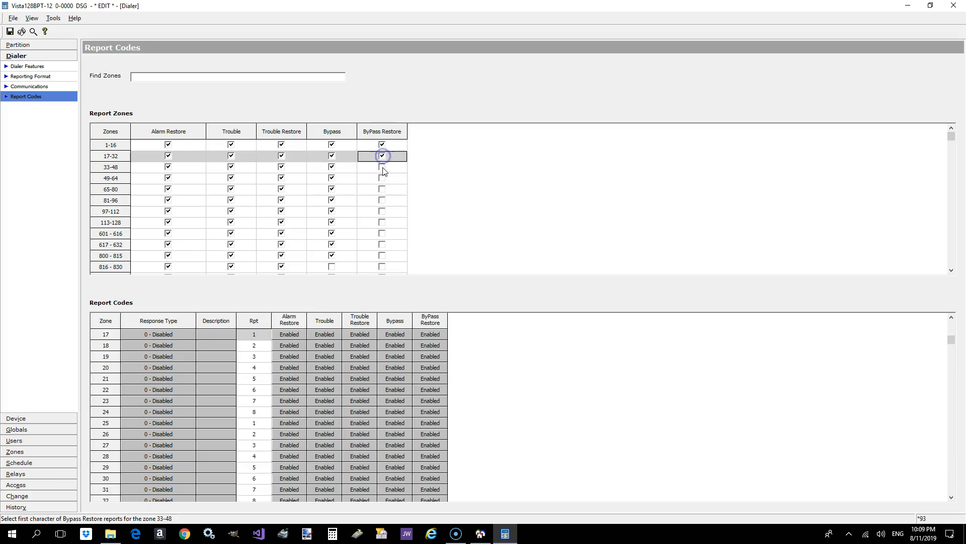
left_click(382, 166)
left_click(383, 179)
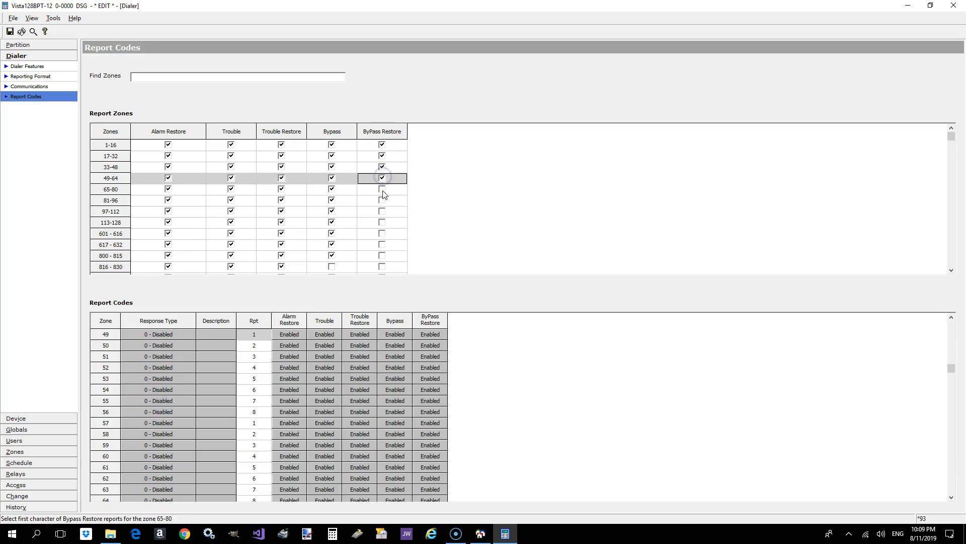
left_click(382, 189)
left_click(382, 201)
left_click(382, 212)
left_click(382, 222)
left_click(382, 234)
left_click(382, 245)
left_click(382, 256)
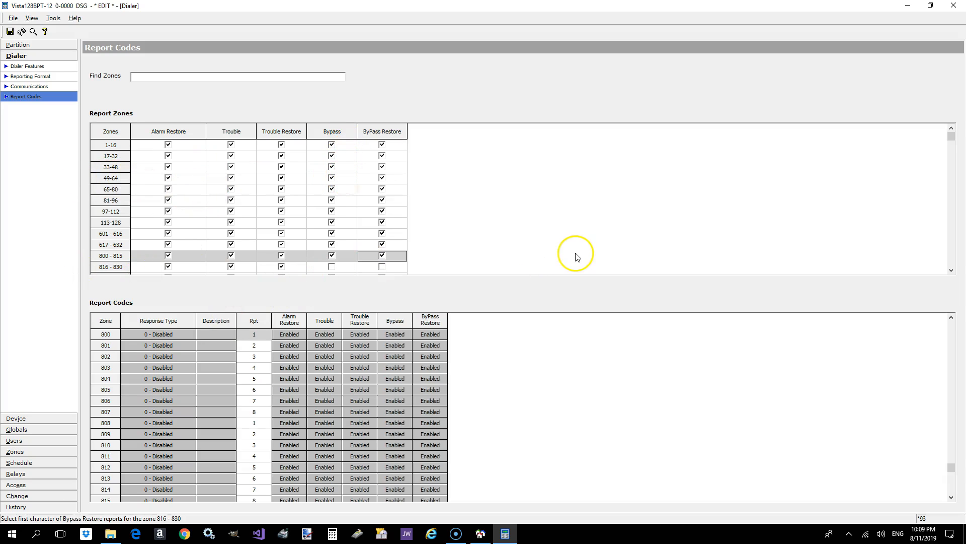
- Enable Bypass and ByPass Restore reporting for zone groups 816-830, 970 and 988-999, and save the report codes
left_click(327, 265)
left_click(381, 267)
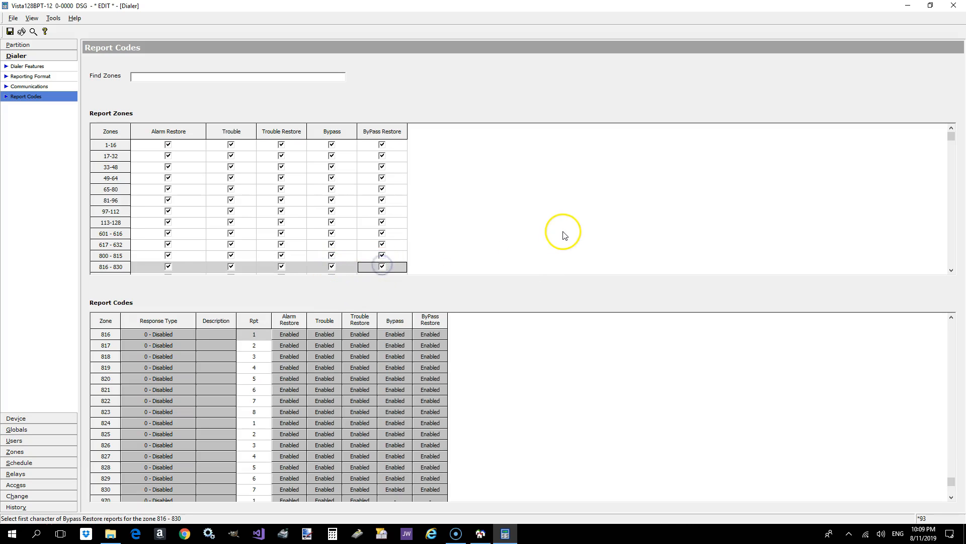
left_click(951, 256)
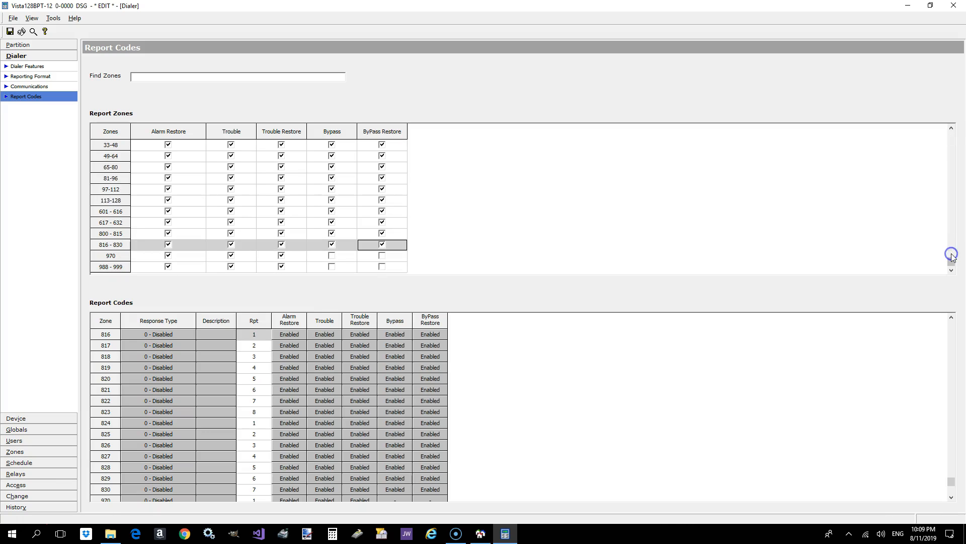
left_click(329, 255)
left_click(335, 267)
left_click(381, 256)
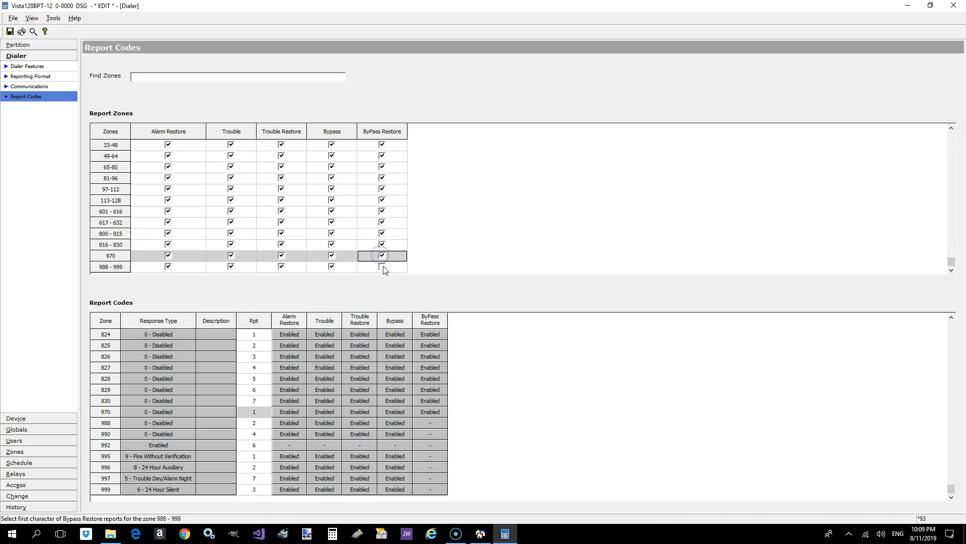
left_click(381, 267)
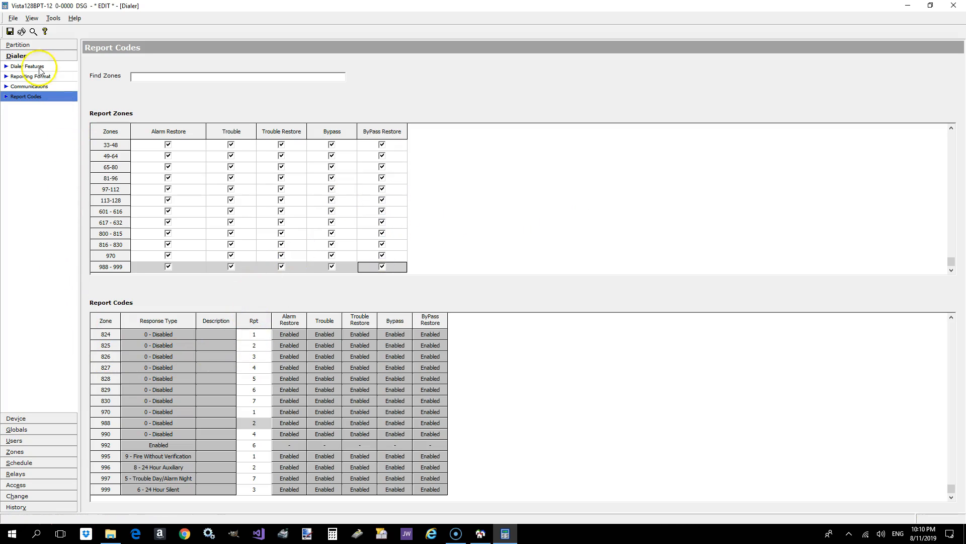
left_click(11, 32)
left_click(399, 221)
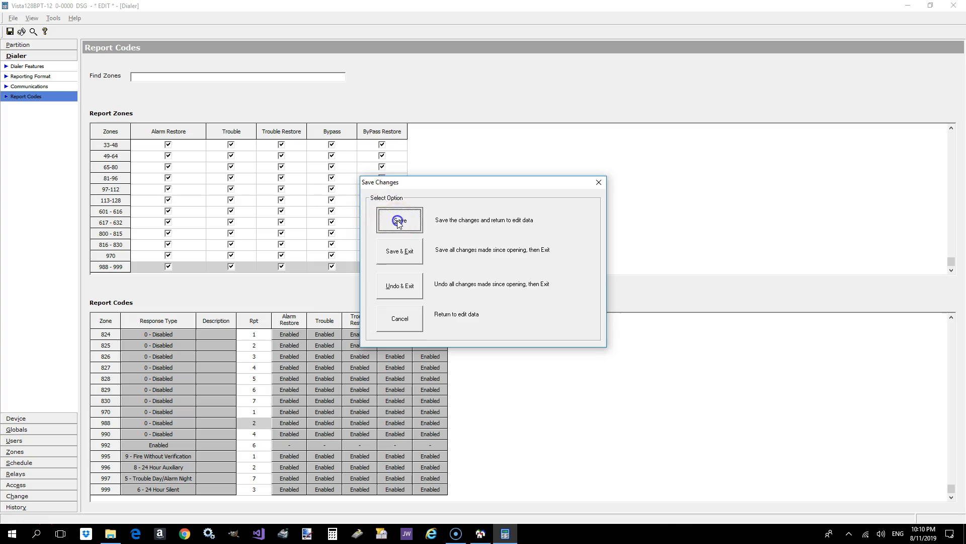
- Switch Trouble reporting for zones 65-80 off and back on, and save the dialer settings
left_click_drag(951, 261, 940, 134)
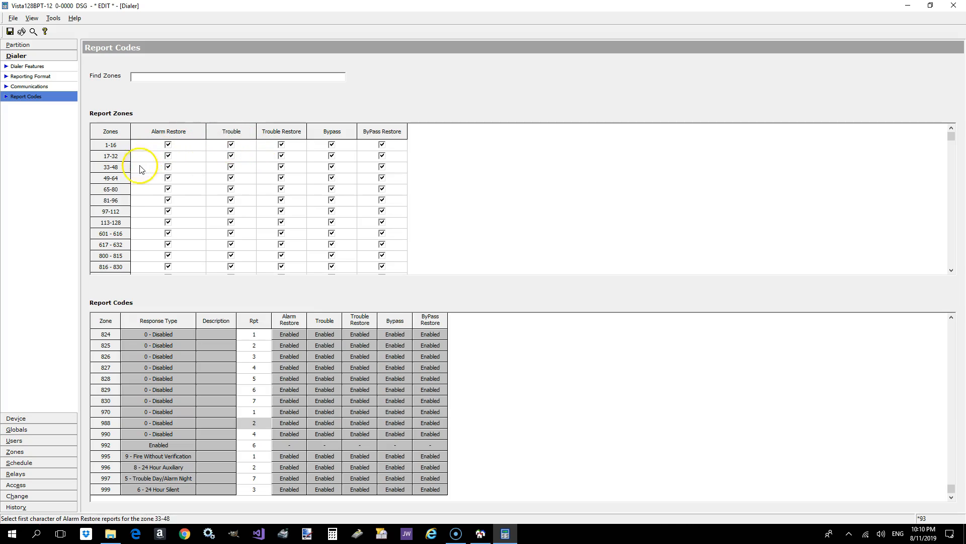
left_click(231, 189)
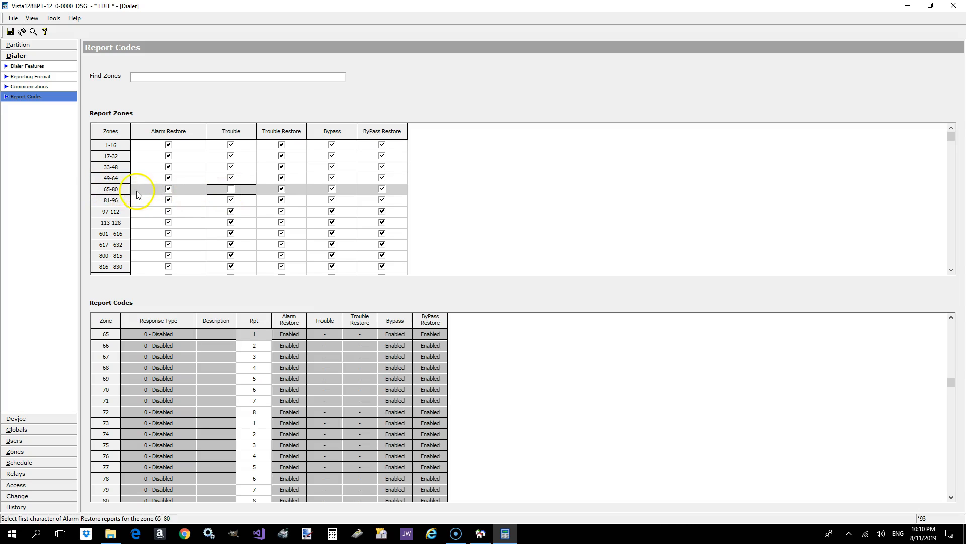
left_click(232, 189)
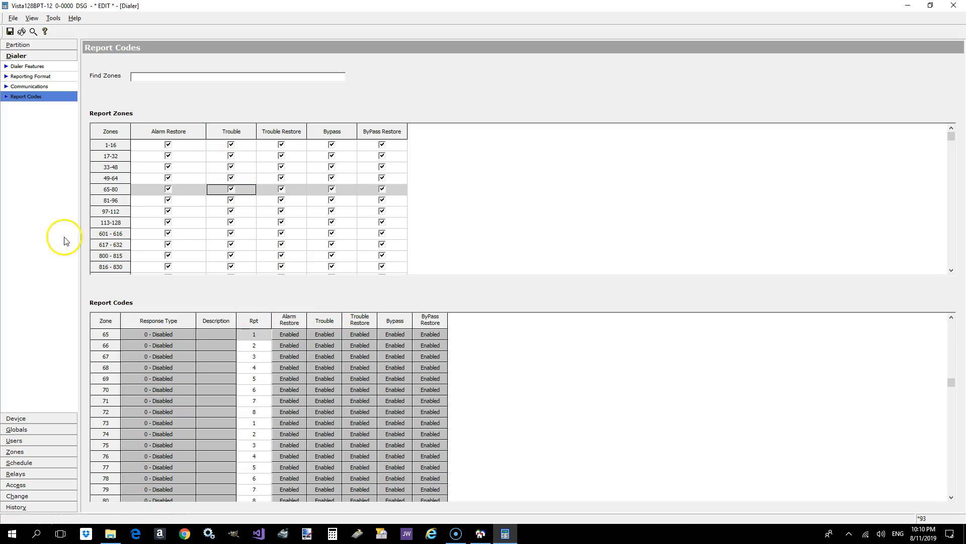
left_click(9, 31)
left_click(408, 218)
- Set device address 2 to Alpha Console in the device configuration, and check its master partition and sounder suppression options
left_click(34, 420)
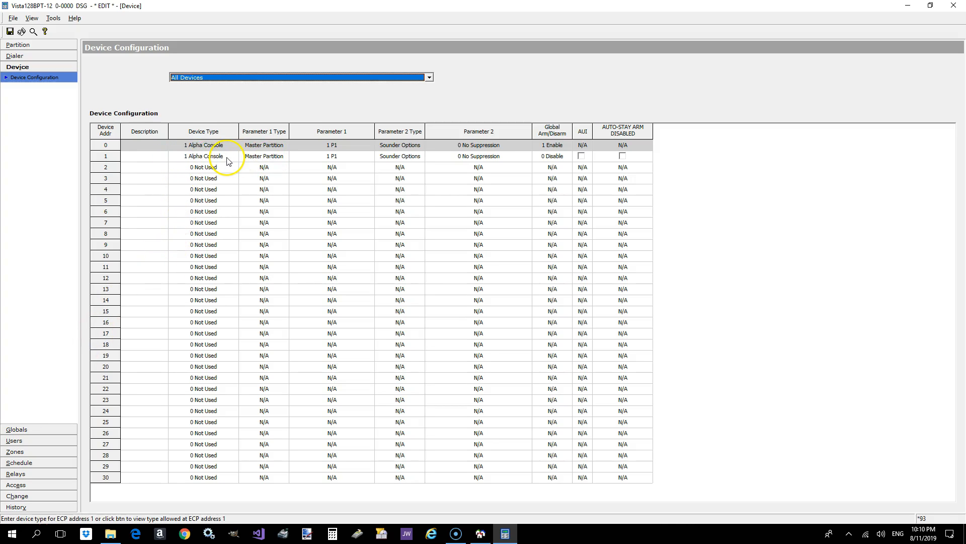
left_click(158, 159)
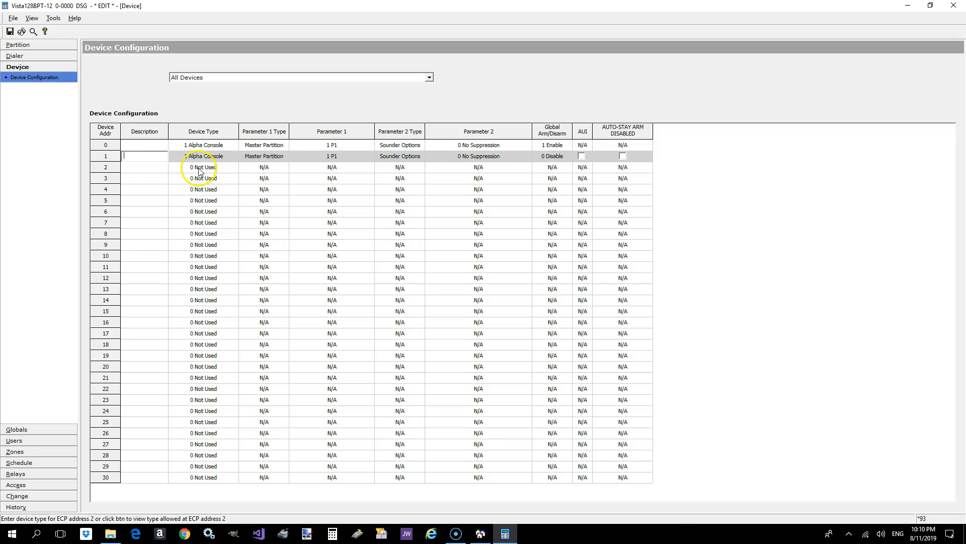
left_click(181, 169)
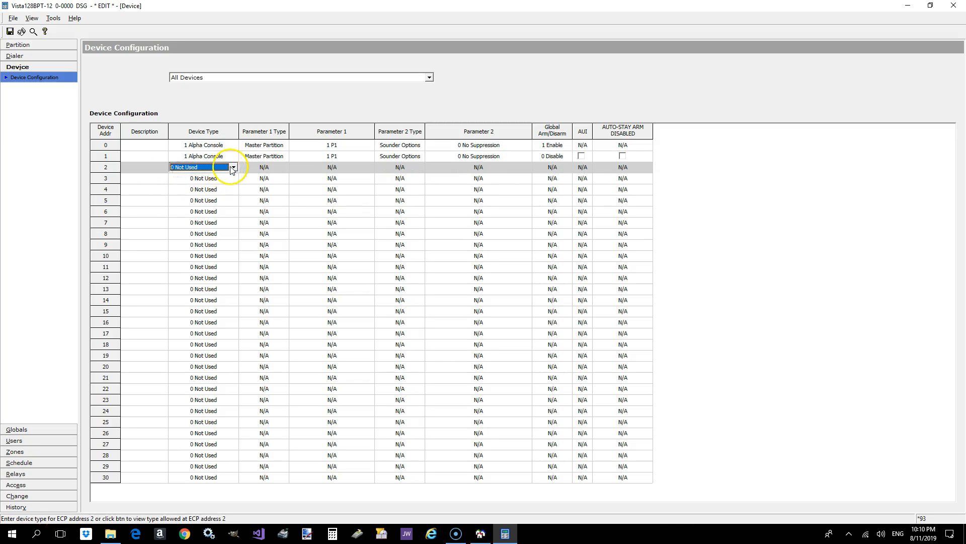
left_click(232, 168)
left_click(212, 185)
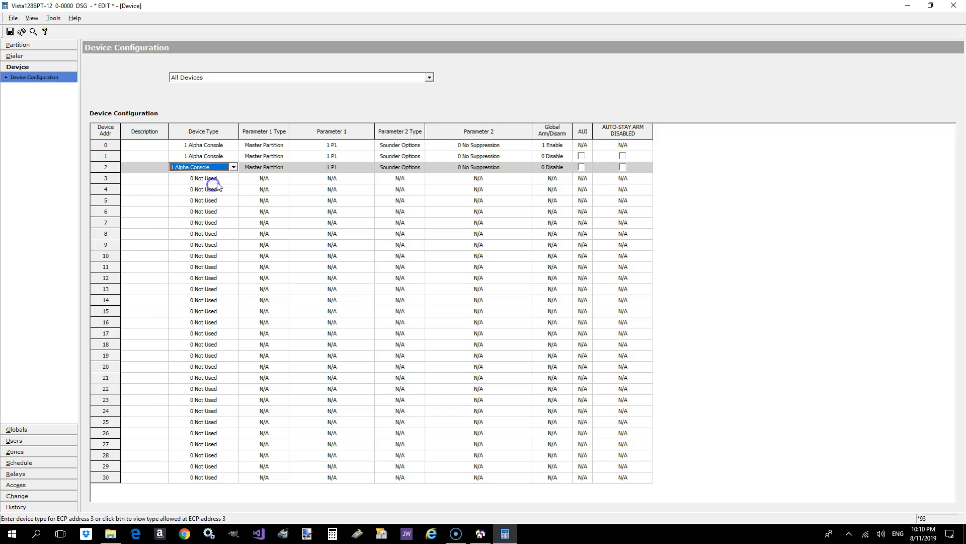
left_click(280, 170)
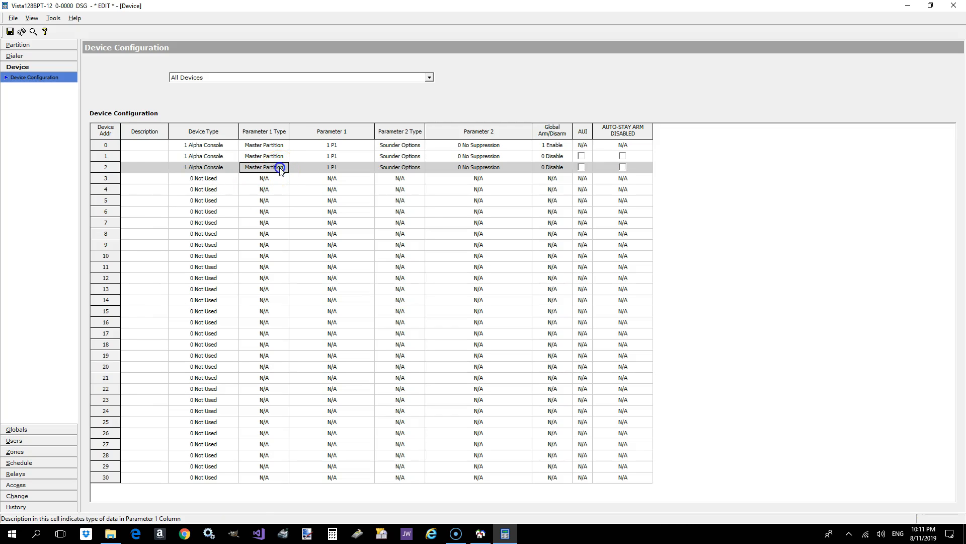
left_click(325, 167)
left_click(325, 167)
left_click(325, 168)
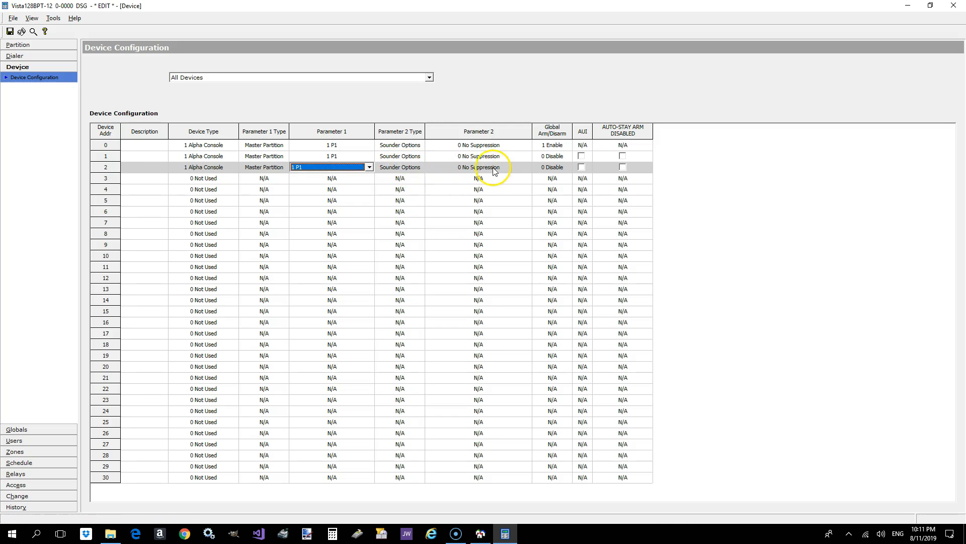
left_click(524, 167)
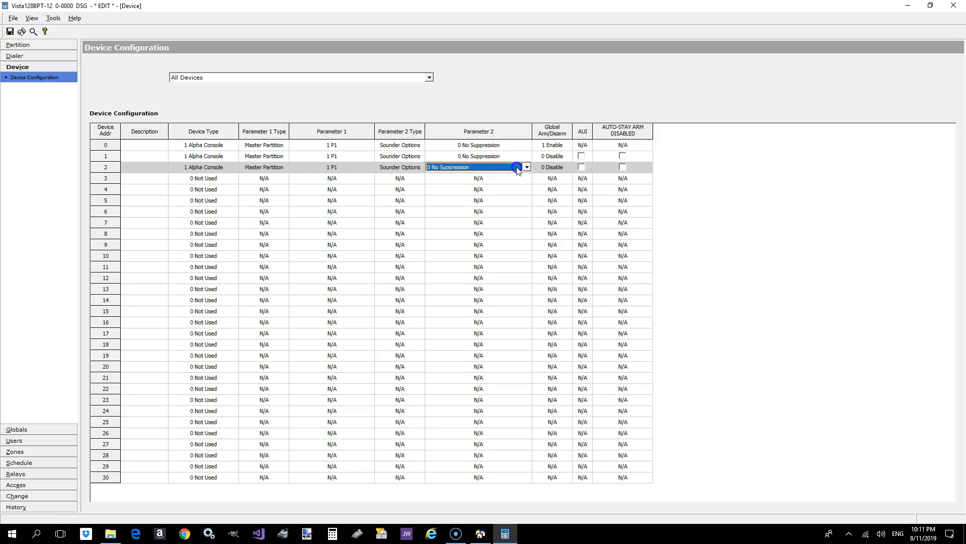
- Enable Global Arm/Disarm for device addresses 1 and 2, and enable AUI for device address 2
left_click(561, 157)
left_click(563, 157)
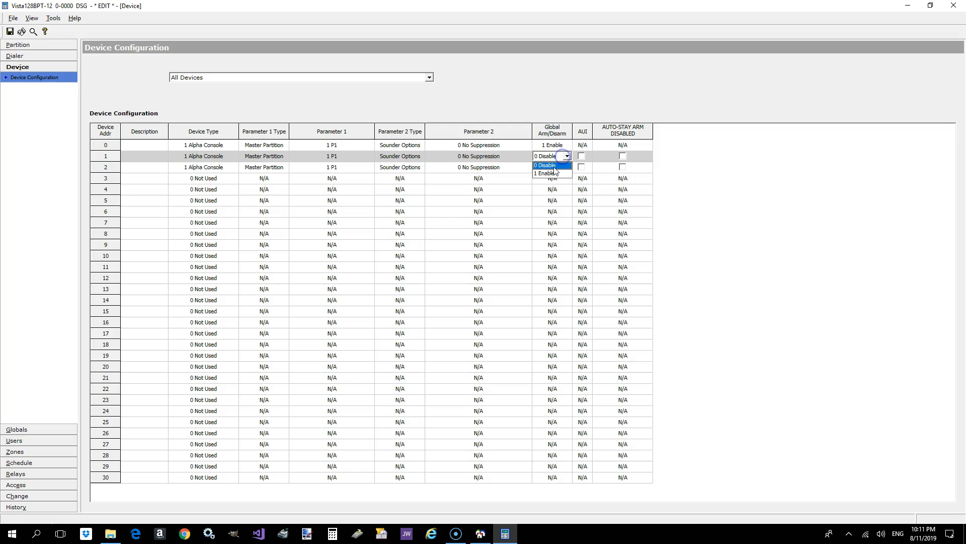
left_click(556, 177)
left_click(554, 168)
left_click(559, 168)
left_click(548, 185)
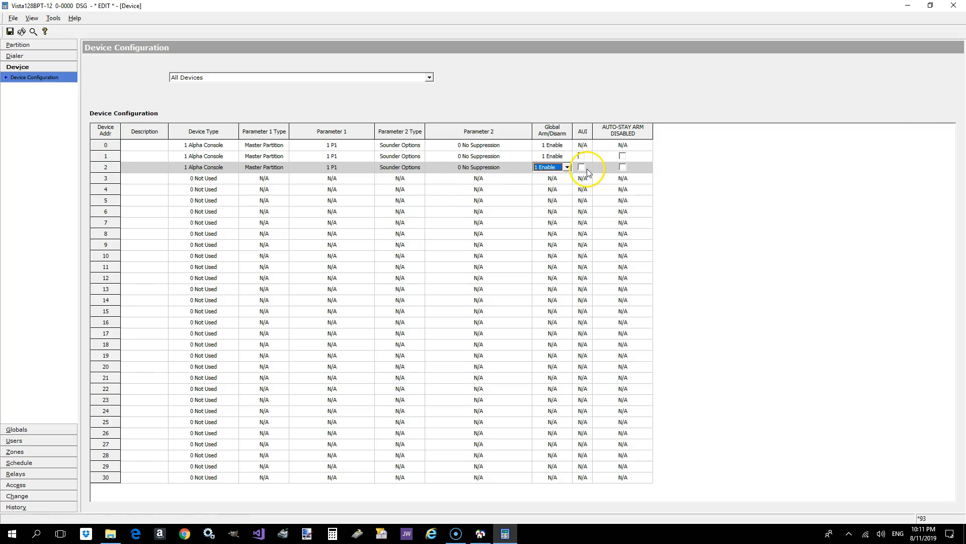
left_click(582, 168)
left_click(582, 167)
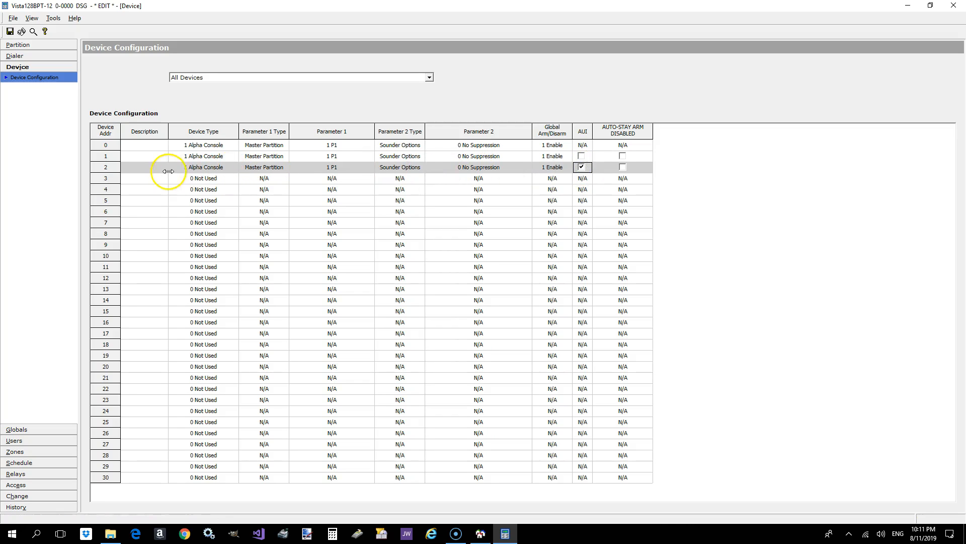
- Set device address 3 to Long Range Radio and device address 4 to Output Device
left_click(186, 180)
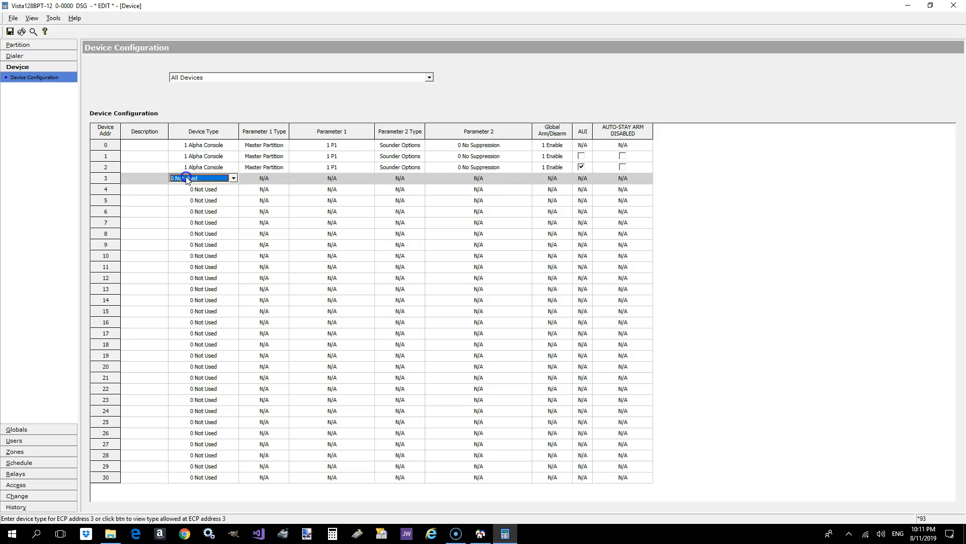
left_click(234, 179)
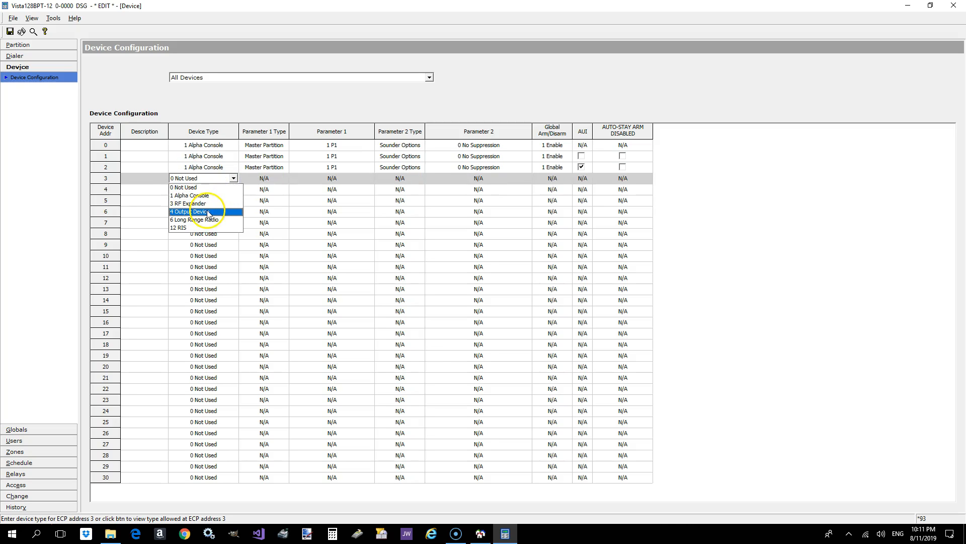
left_click(209, 219)
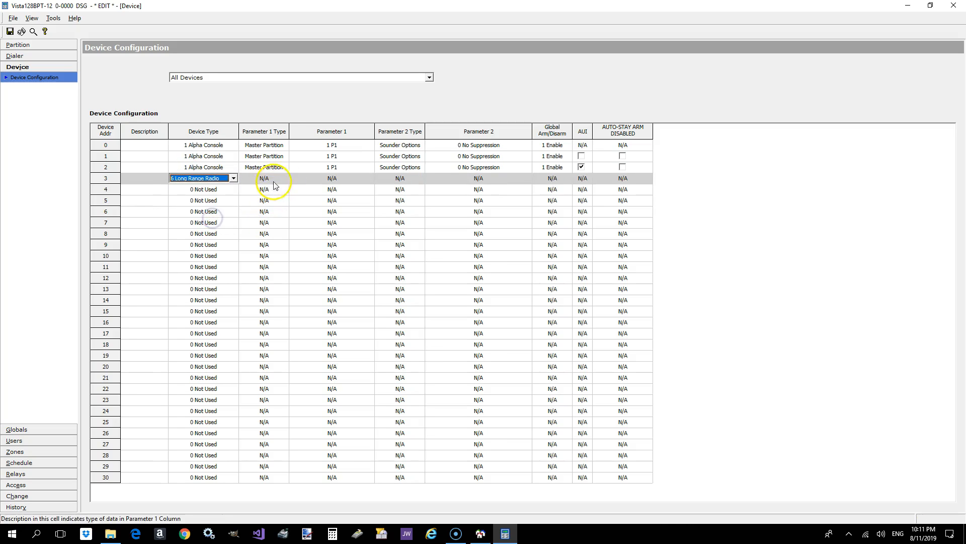
left_click(233, 189)
left_click(234, 190)
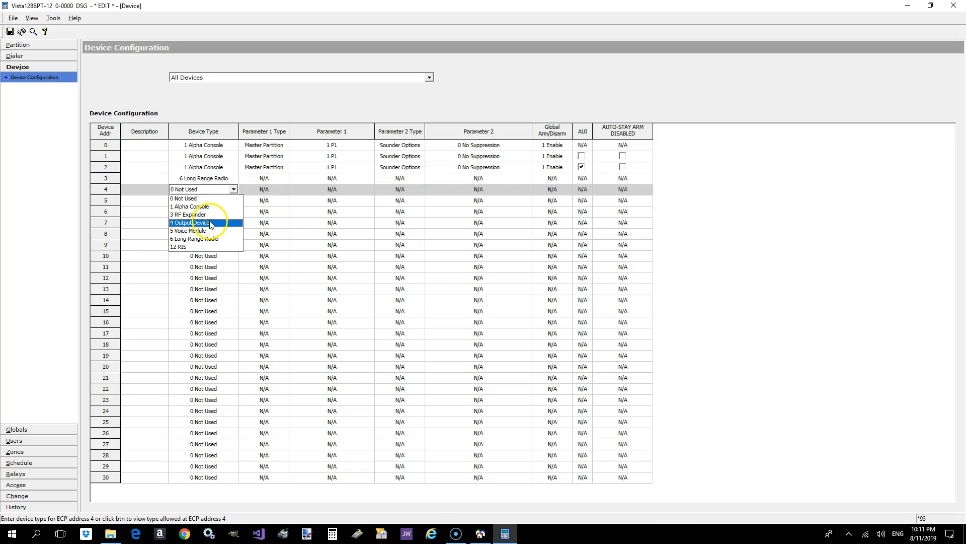
left_click(210, 223)
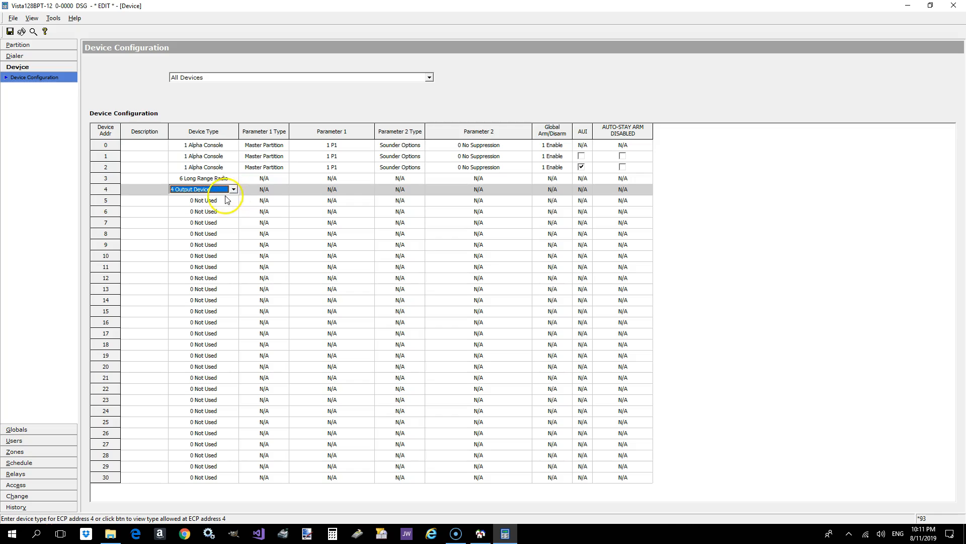
- Set device address 5 to Alpha Console and enable its Global Arm/Disarm option
left_click(225, 203)
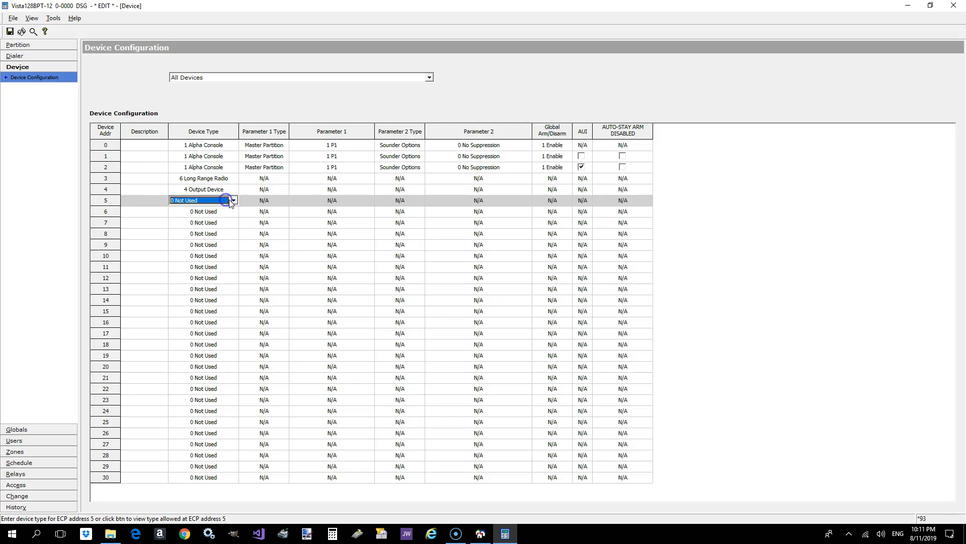
left_click(234, 200)
left_click(224, 218)
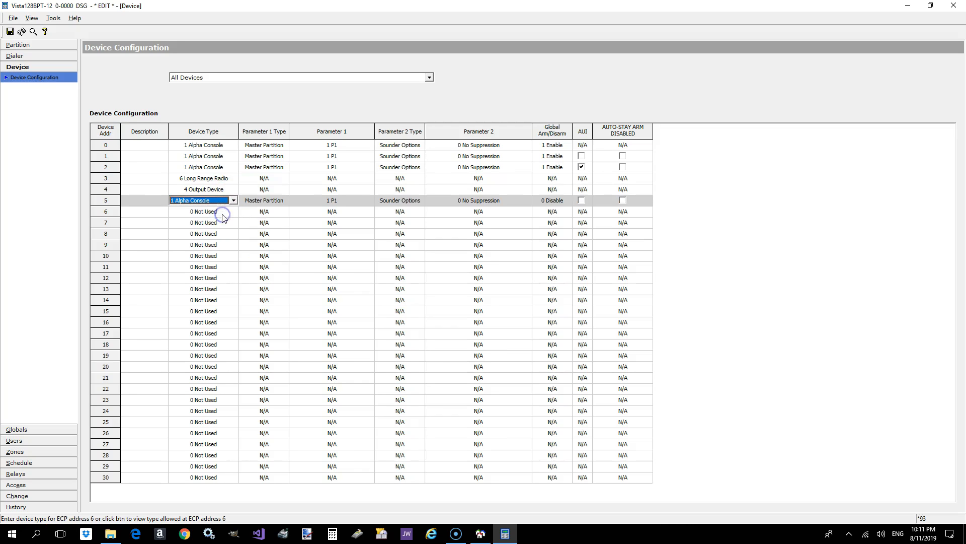
left_click(553, 201)
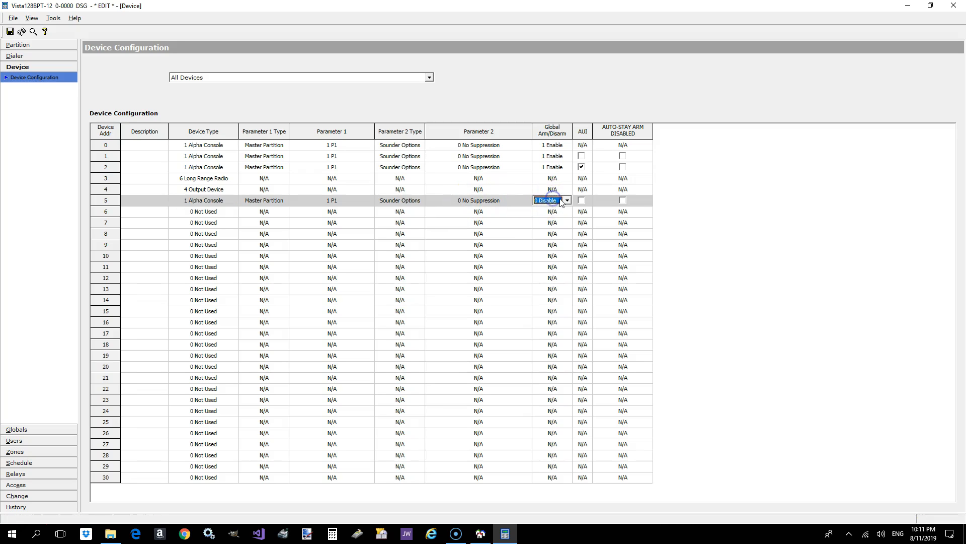
left_click(558, 200)
left_click(547, 217)
- Set device address 6 to Alpha Console and enable its Global Arm/Disarm option
left_click(231, 213)
left_click(231, 212)
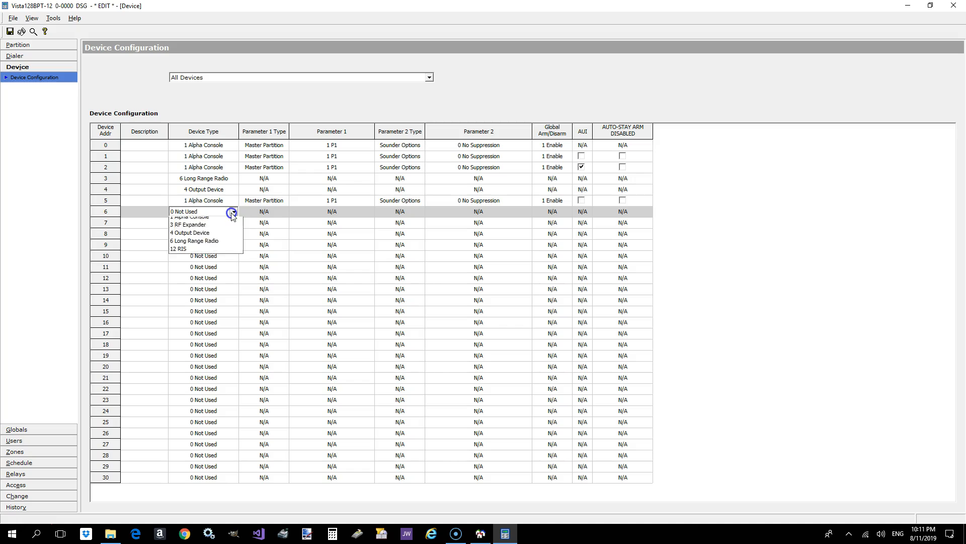
left_click(206, 229)
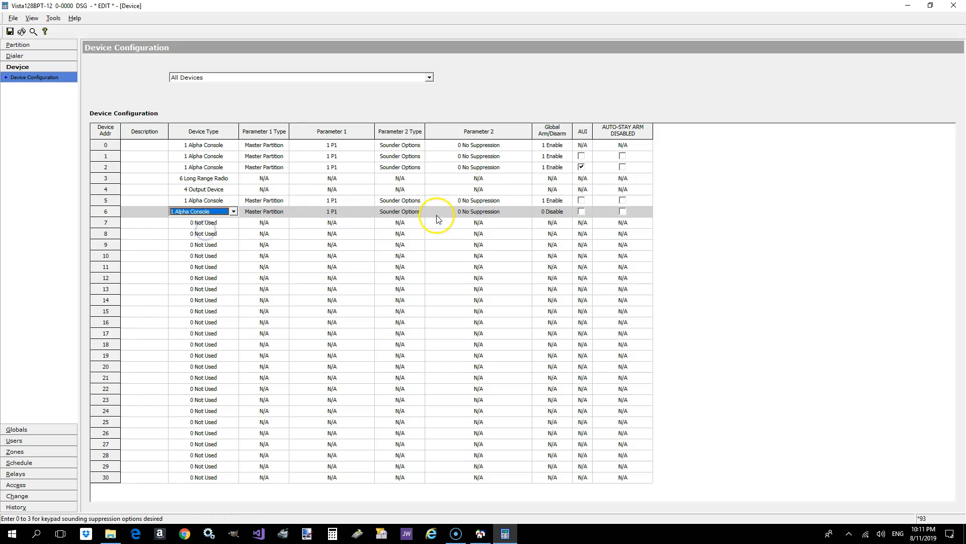
left_click(554, 213)
left_click(565, 211)
left_click(559, 229)
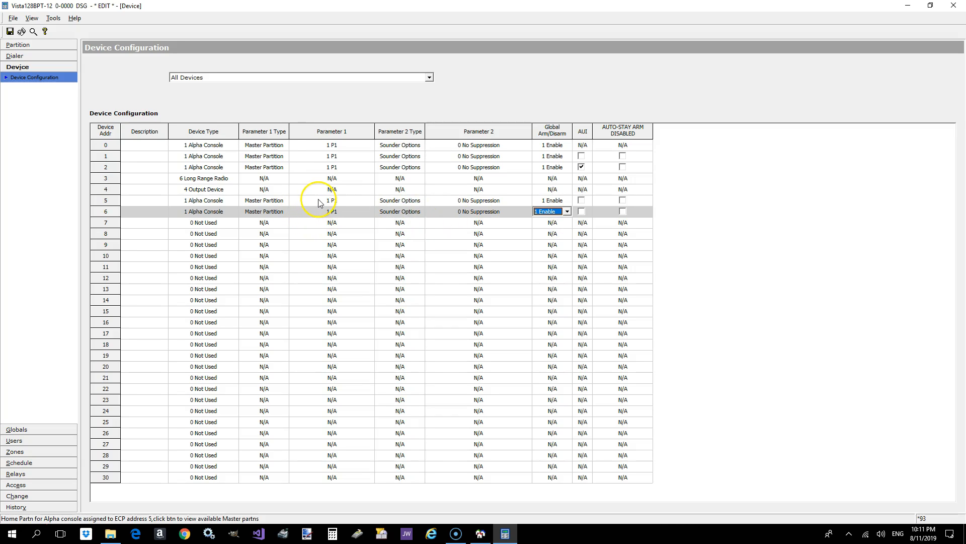
- Assign device address 5 to master partition P3 and device address 6 to master partition P6
left_click(347, 199)
left_click(369, 200)
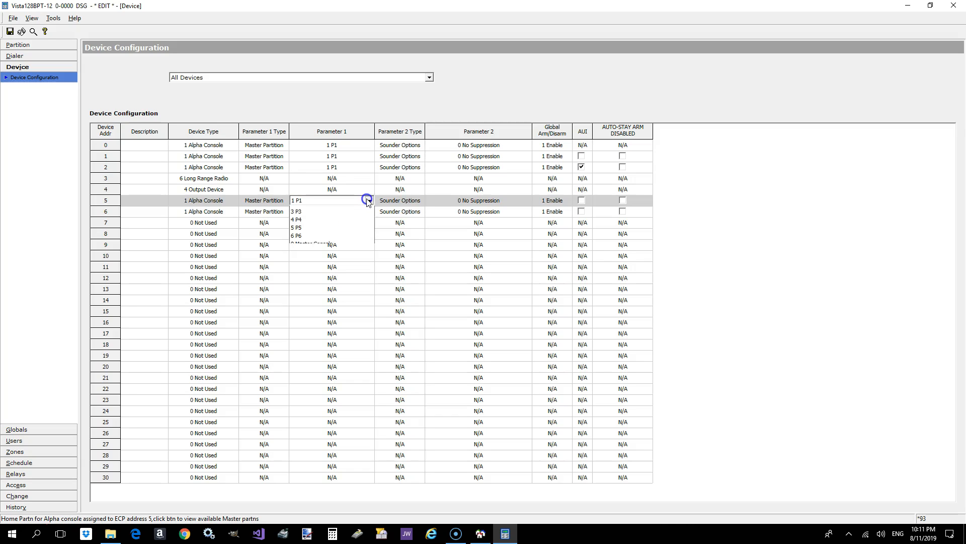
left_click(323, 222)
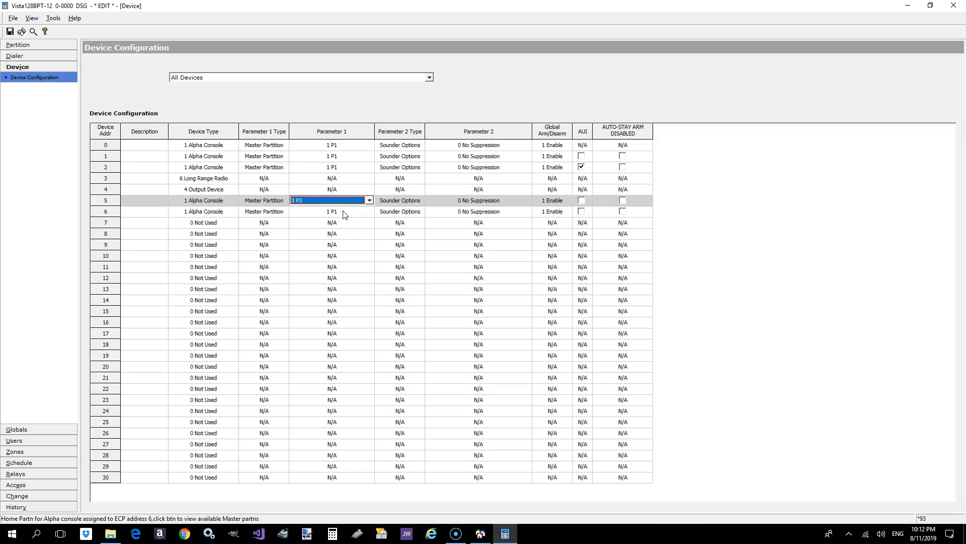
left_click(345, 214)
left_click(369, 211)
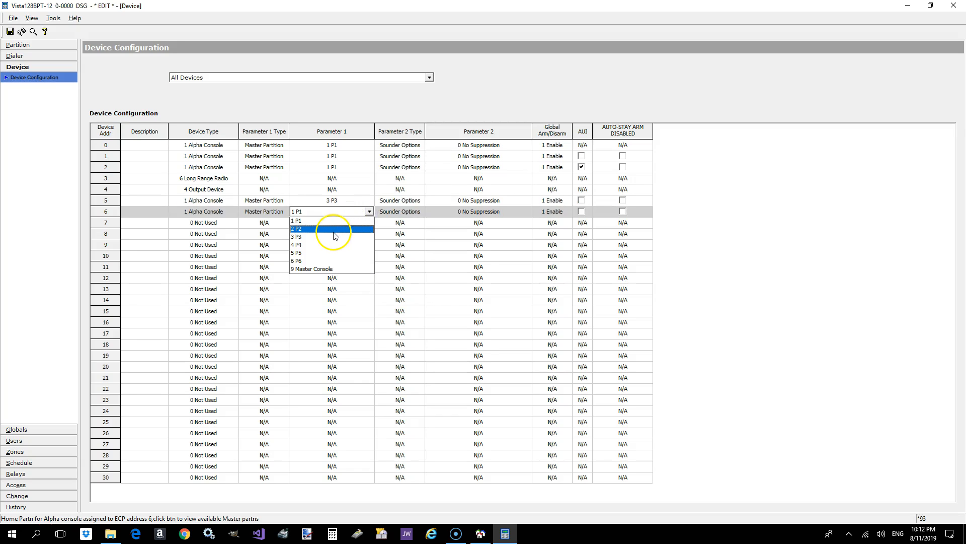
left_click(315, 261)
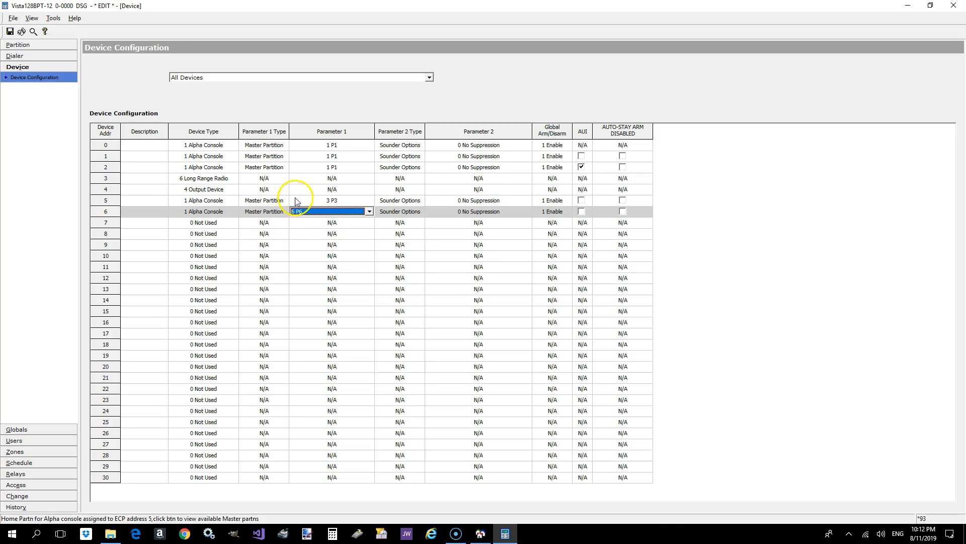
- Enter the description Main Keypad for device address 1 and Virtual Keypad for device address 2
left_click(159, 157)
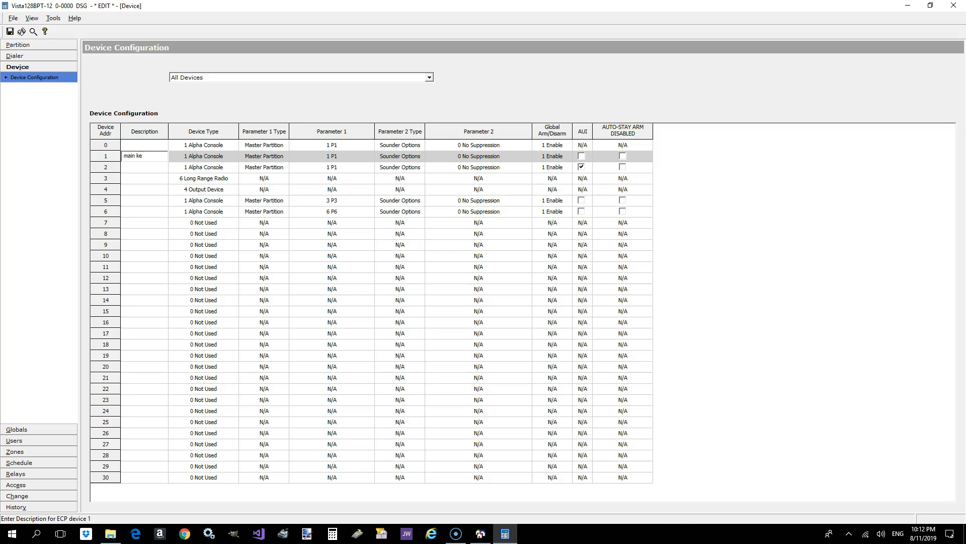
left_click(151, 180)
left_click(159, 170)
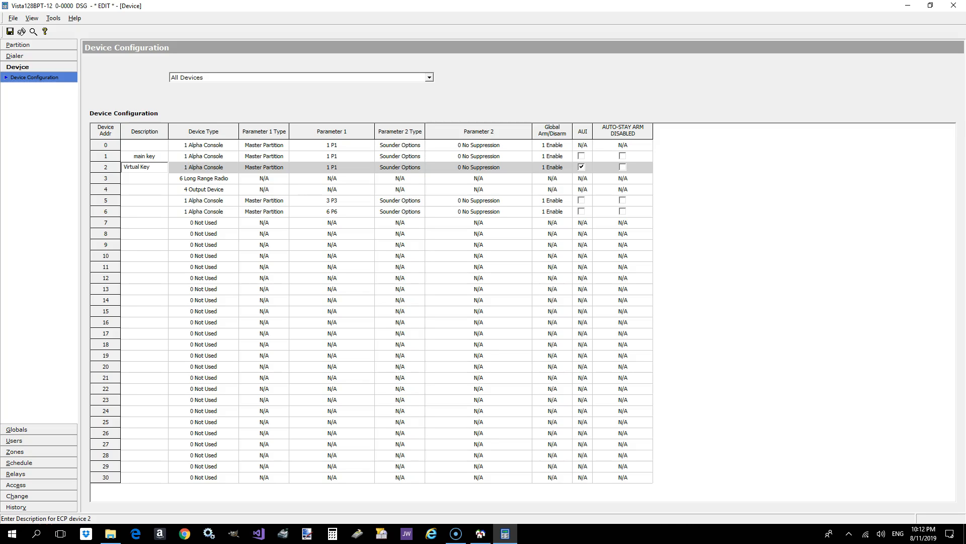
left_click(149, 156)
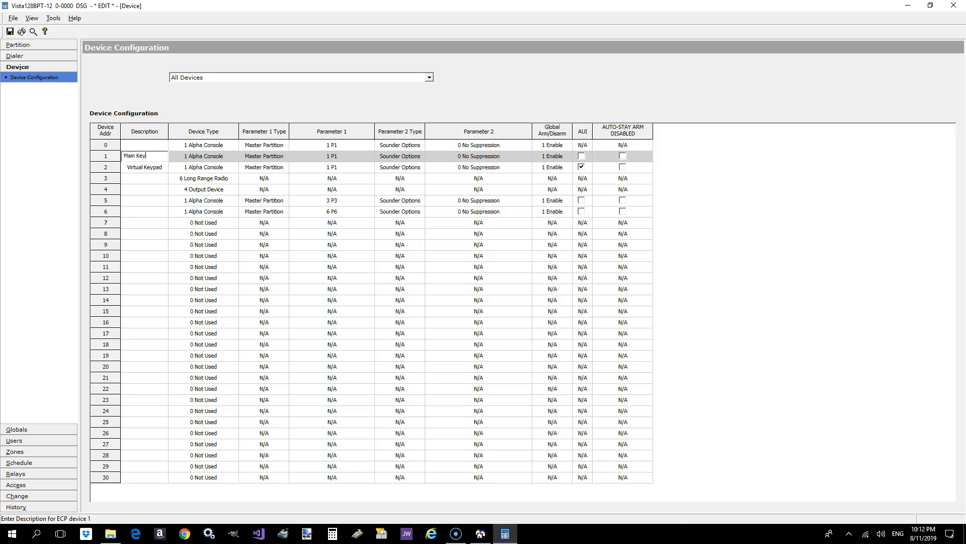
- Describe device address 4 as Relay, address 5 as Cash Keypad and address 6 as Receiving Keypad
left_click(148, 189)
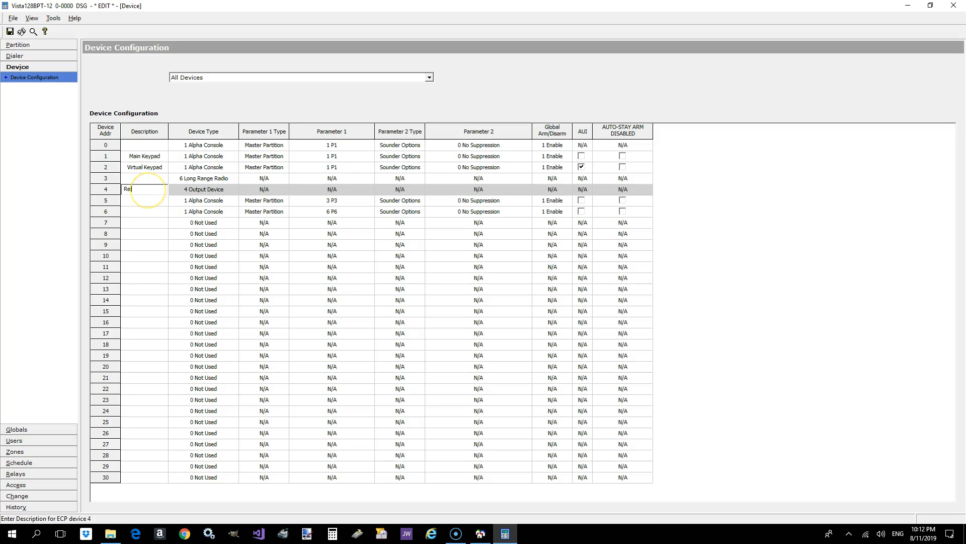
left_click(158, 201)
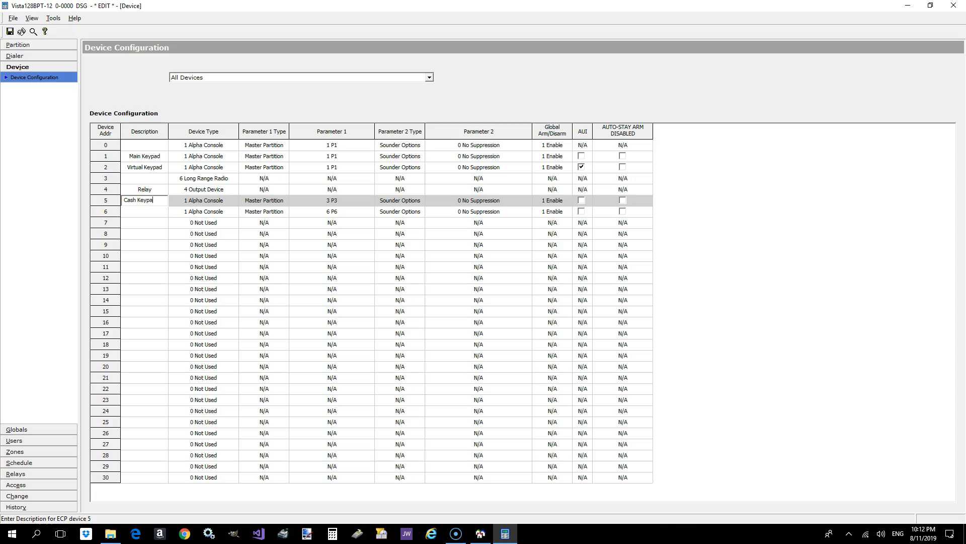
left_click(154, 210)
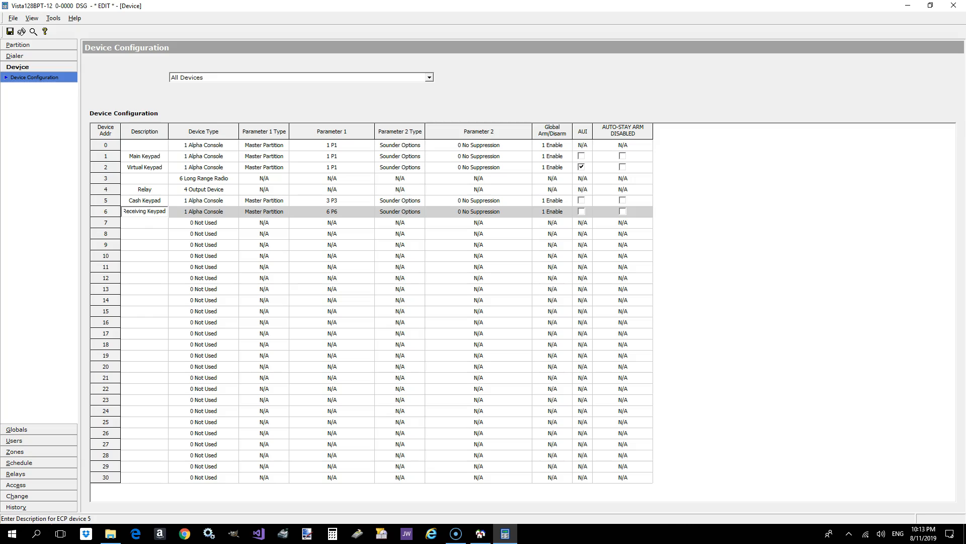
- Set device address 25 to RIS and save the device configuration without exiting
left_click(137, 422)
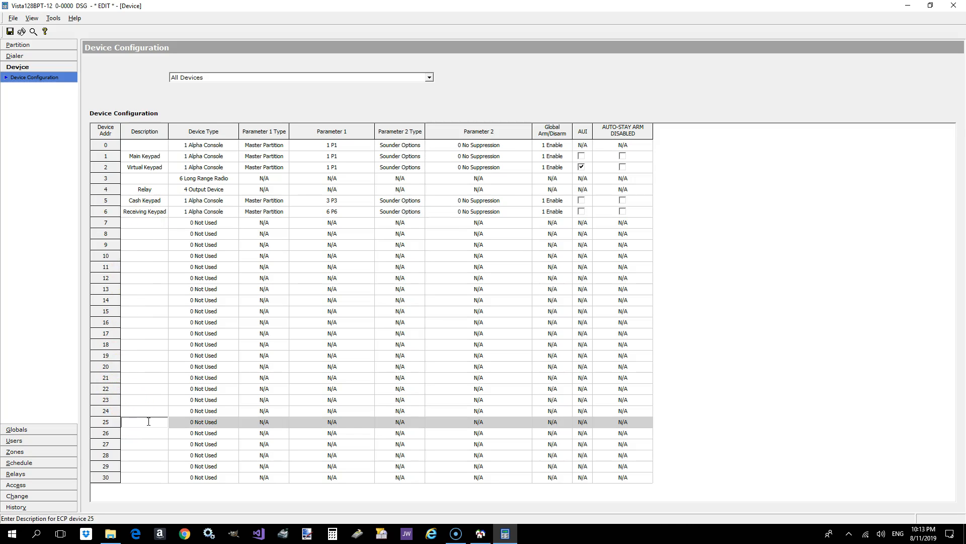
left_click(201, 422)
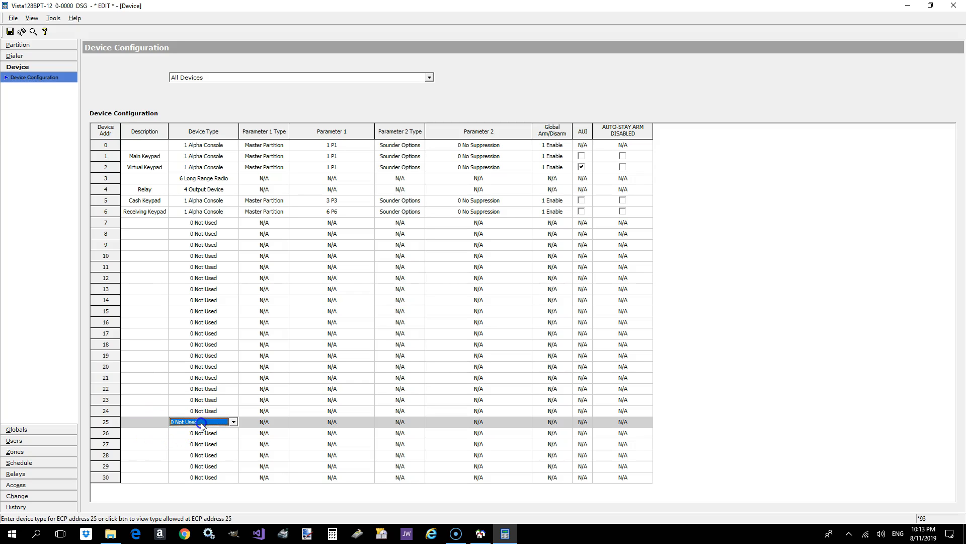
left_click(201, 421)
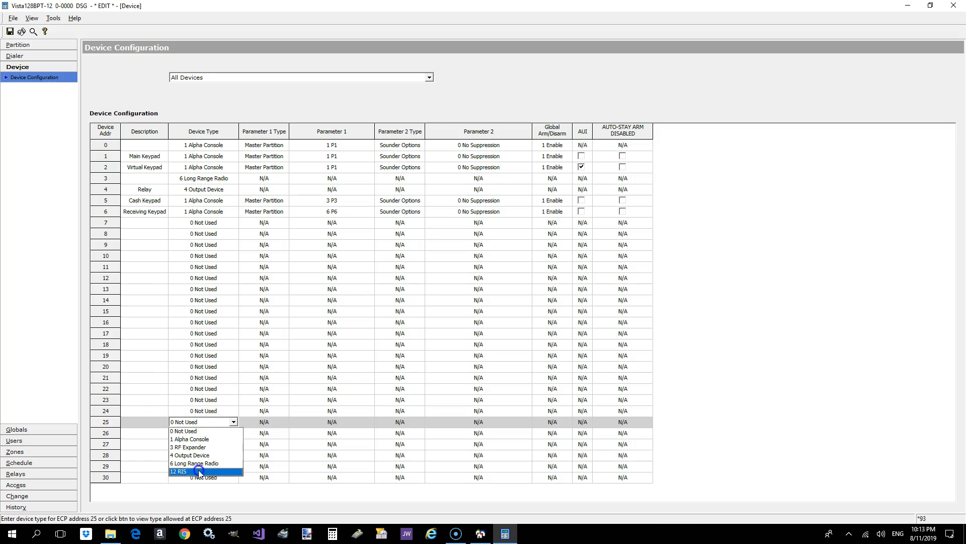
left_click(199, 470)
left_click(147, 424)
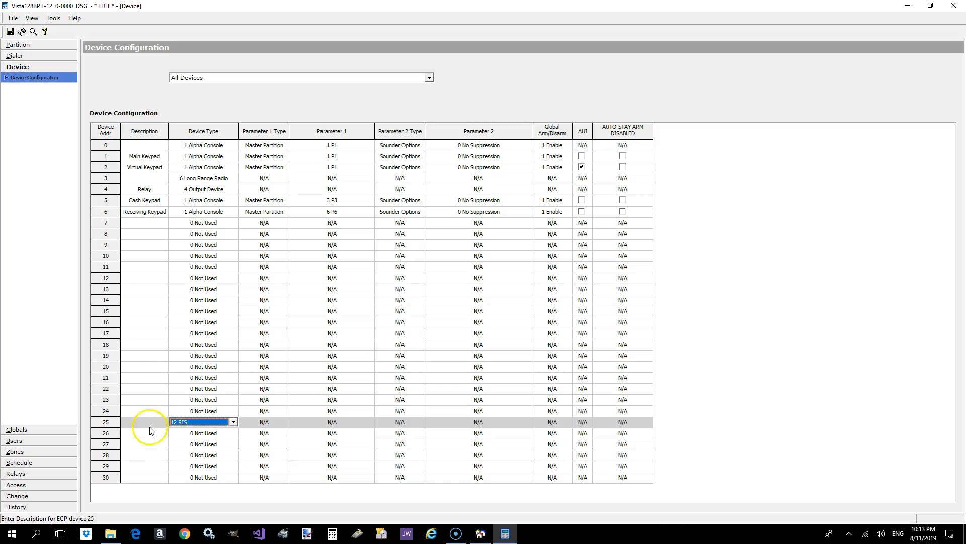
left_click(11, 31)
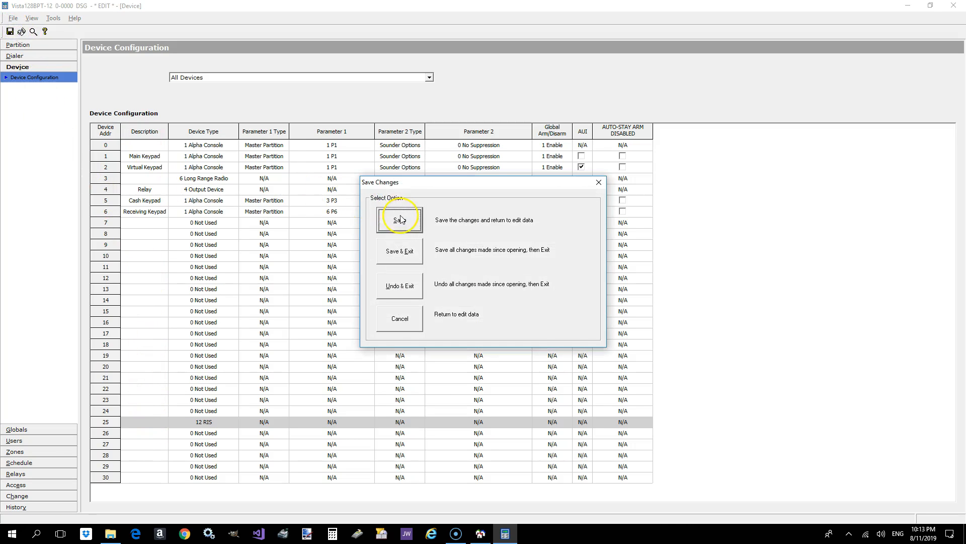
left_click(400, 220)
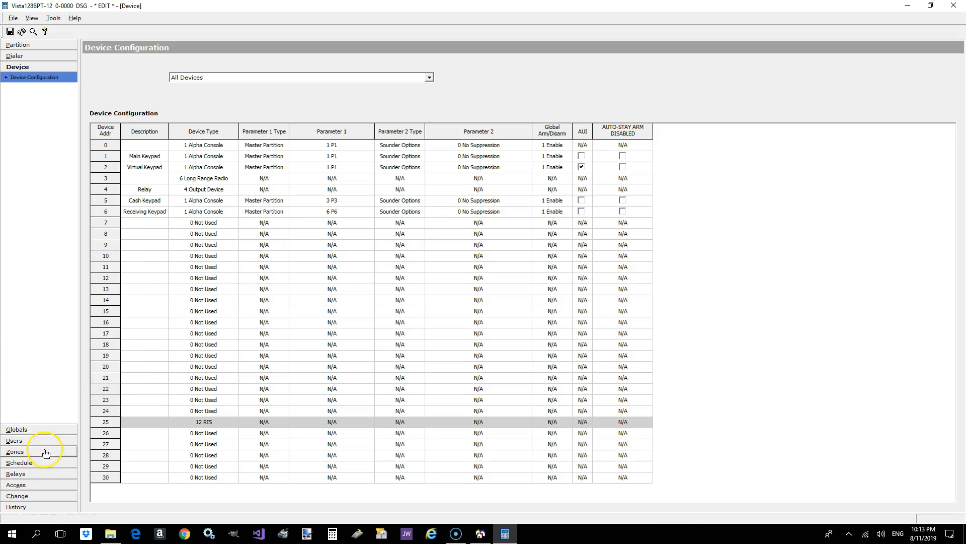
- In the global event log settings, enable all six LRR categories for CS#1, from Alarm through Test, and save the changes
left_click(45, 433)
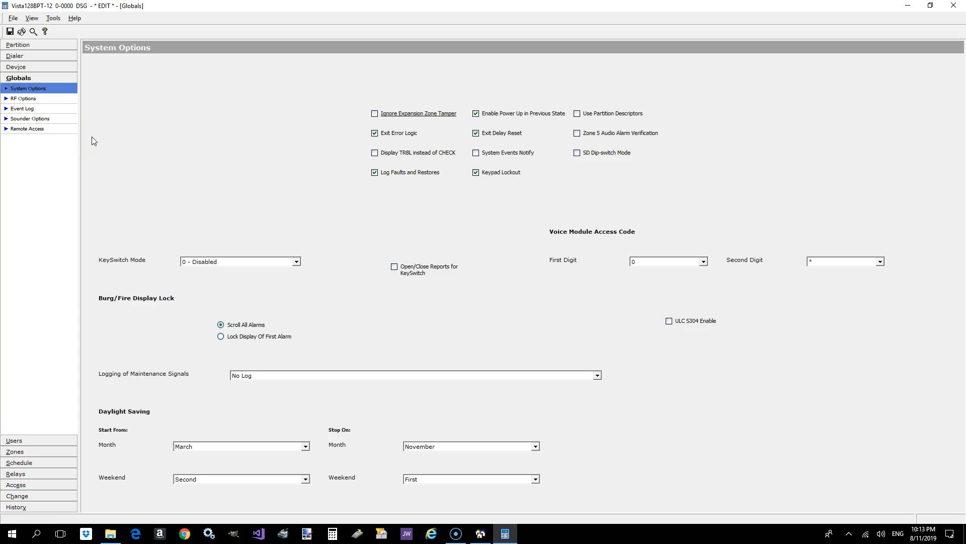
left_click(23, 100)
left_click(22, 108)
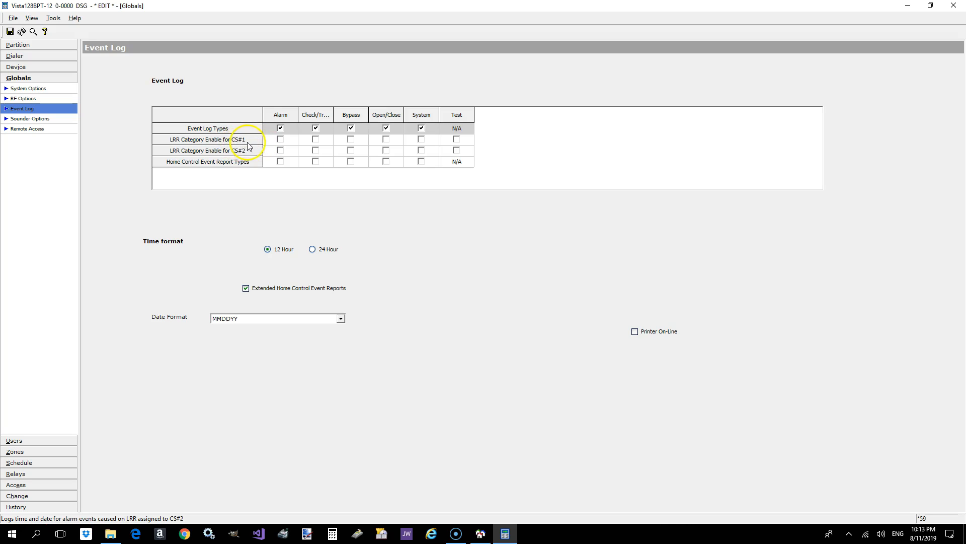
left_click(281, 140)
left_click(315, 139)
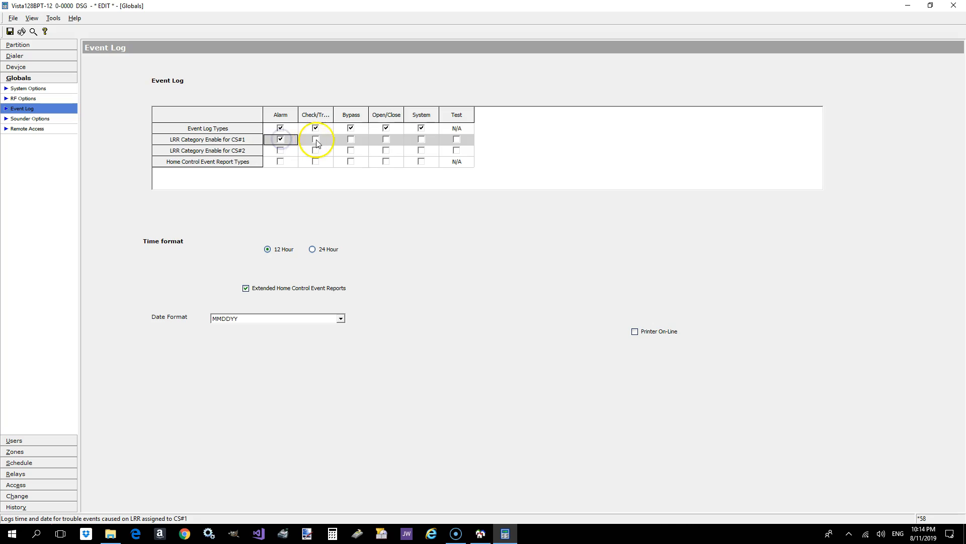
left_click(351, 139)
left_click(386, 140)
left_click(421, 139)
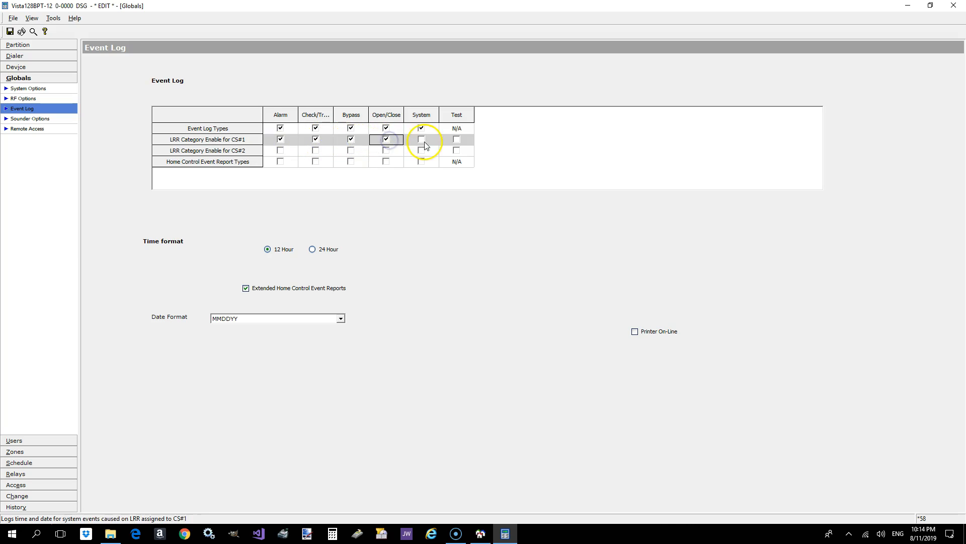
left_click(456, 140)
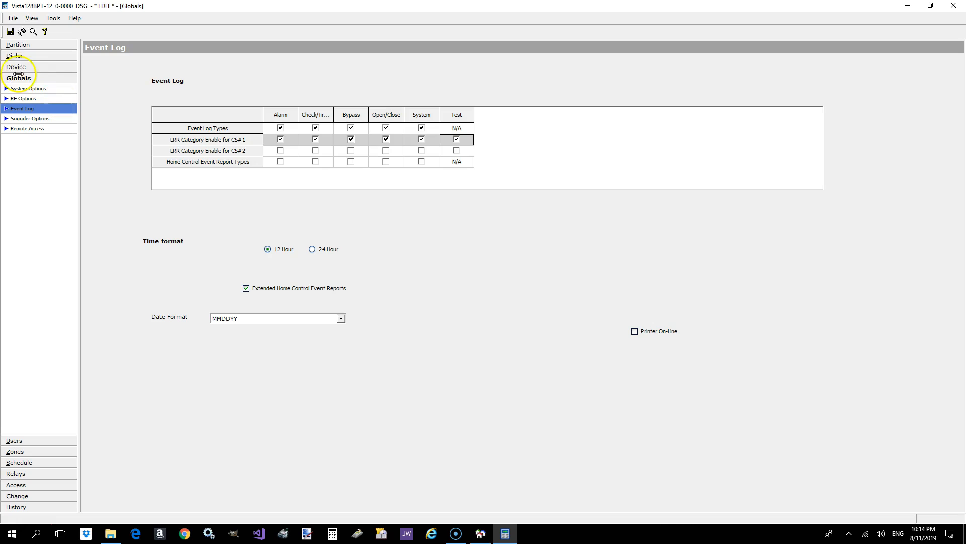
left_click(10, 32)
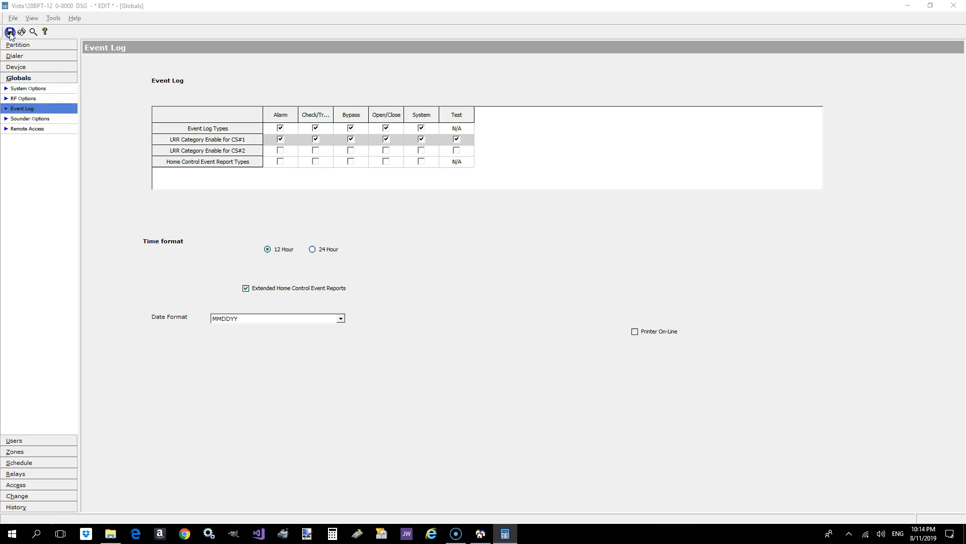
left_click(408, 220)
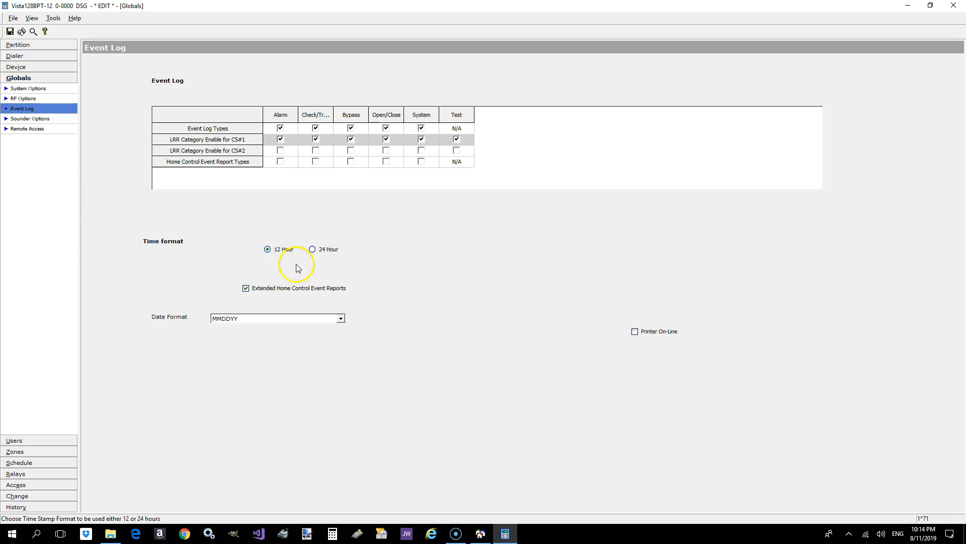
- Review the global sounder options and remote access settings, and open the user configuration
left_click(32, 120)
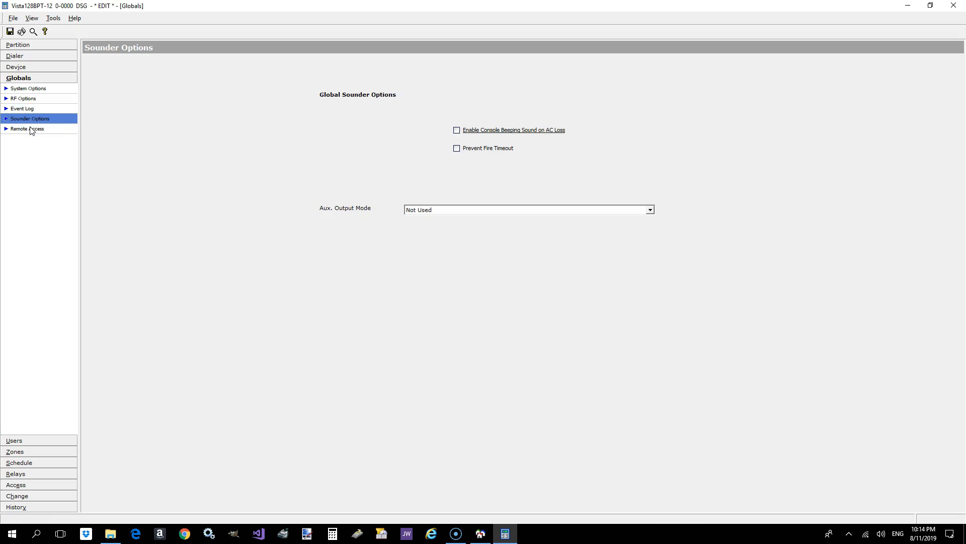
left_click(30, 132)
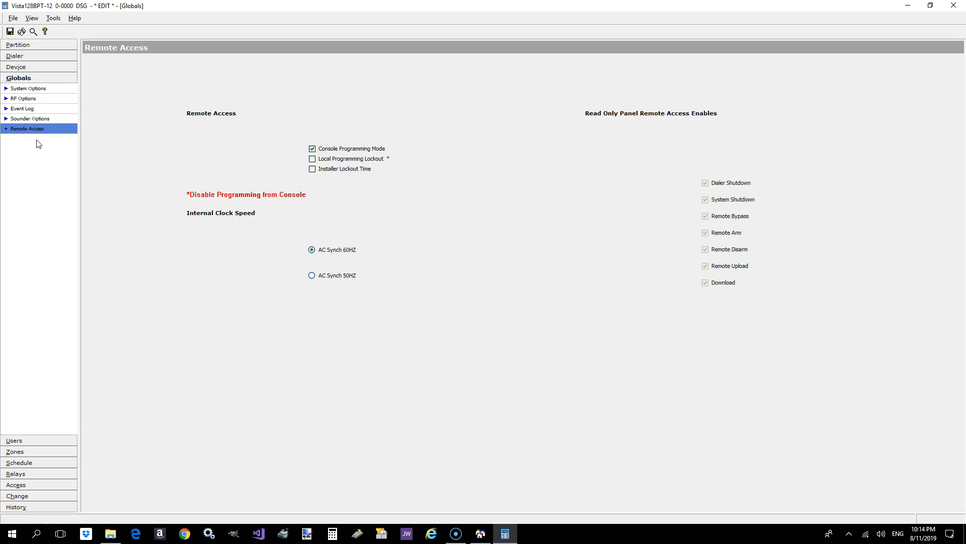
left_click(39, 441)
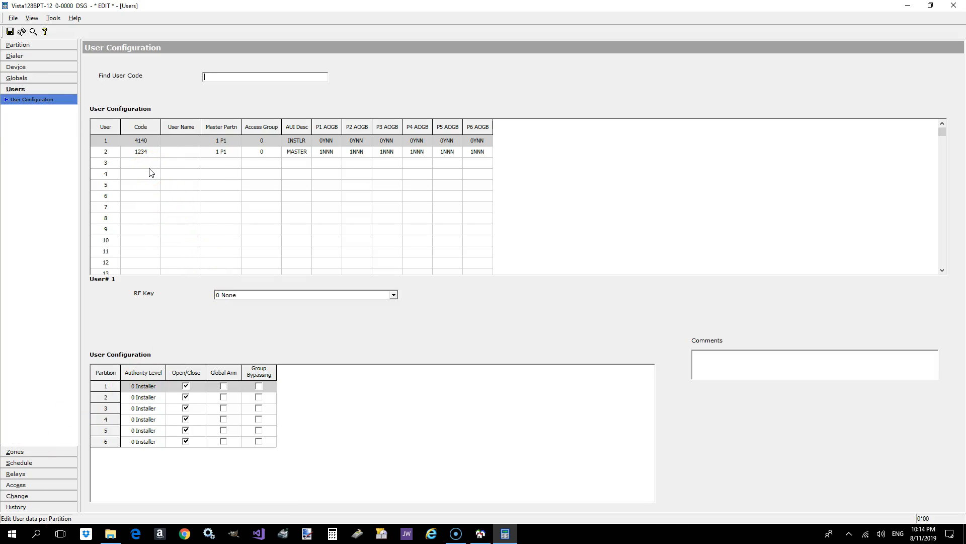
- Enable Global Arm for user 1 in all six partitions
left_click(133, 152)
left_click(148, 153)
left_click(152, 138)
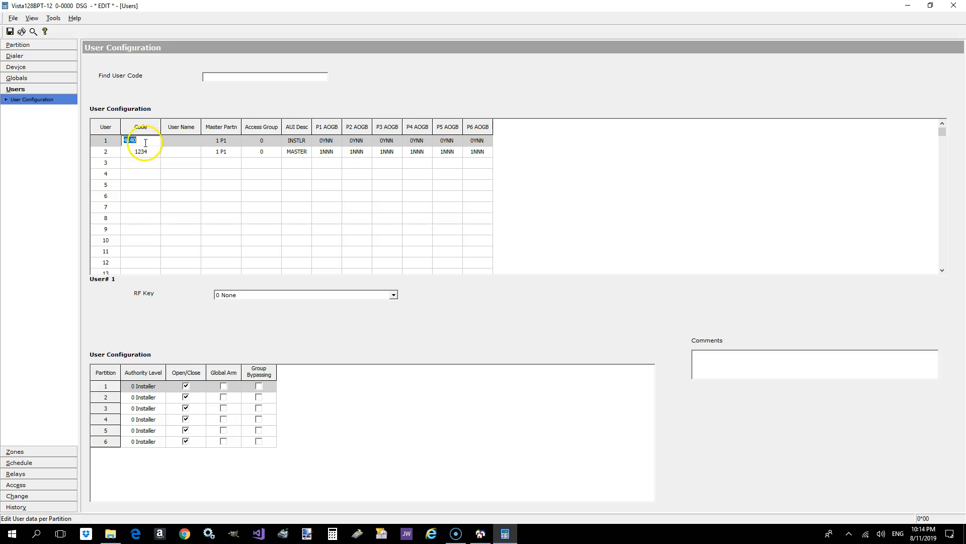
left_click(103, 140)
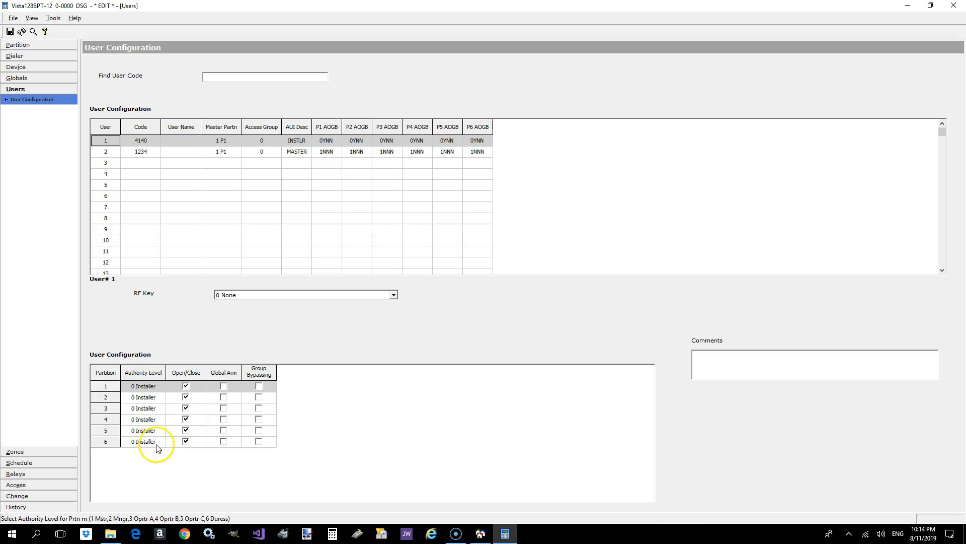
left_click(224, 387)
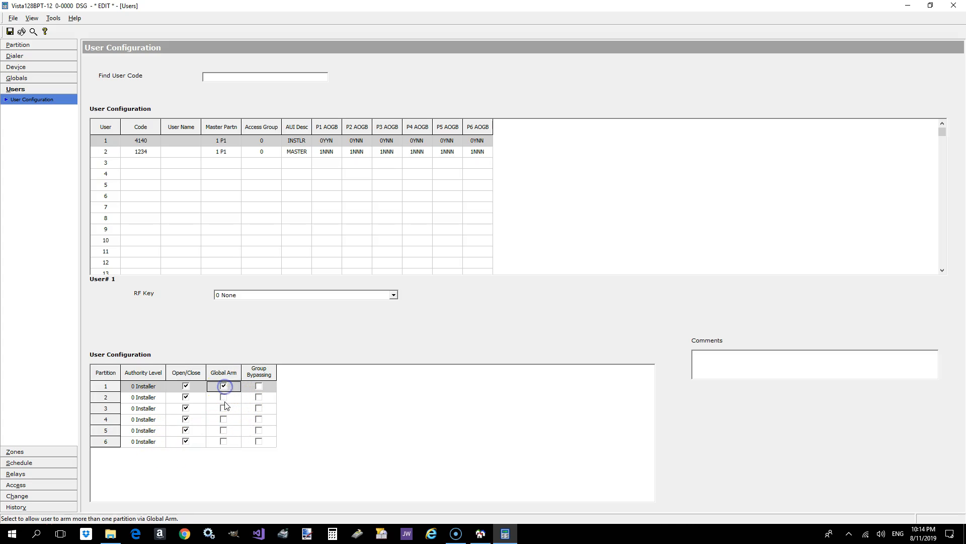
left_click(224, 397)
left_click(224, 409)
left_click(224, 421)
left_click(223, 432)
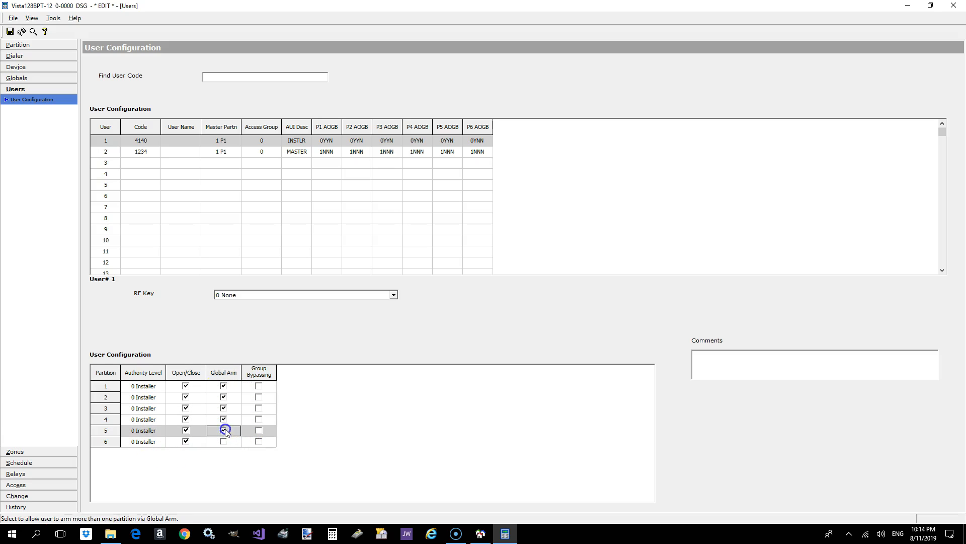
left_click(224, 442)
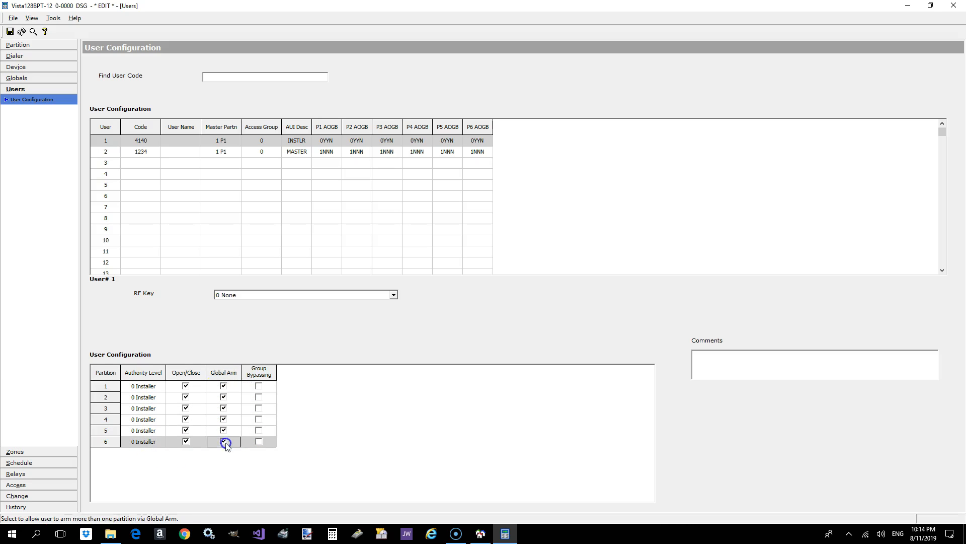
- Enable Group Bypassing for user 1 in all six partitions
left_click(259, 386)
left_click(259, 397)
left_click(259, 409)
left_click(259, 419)
left_click(259, 431)
left_click(259, 442)
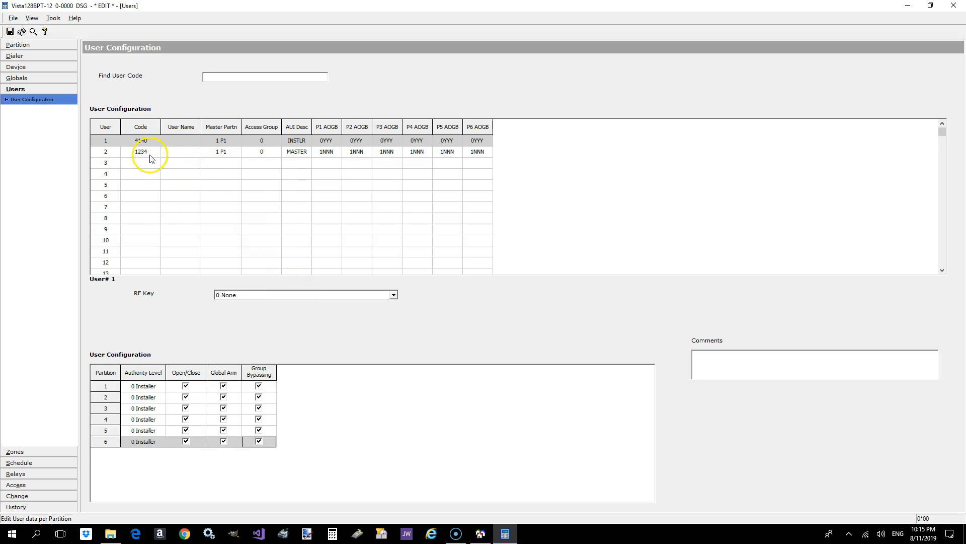
- Enable Open/Close reporting for user 2 in all six partitions
left_click(170, 154)
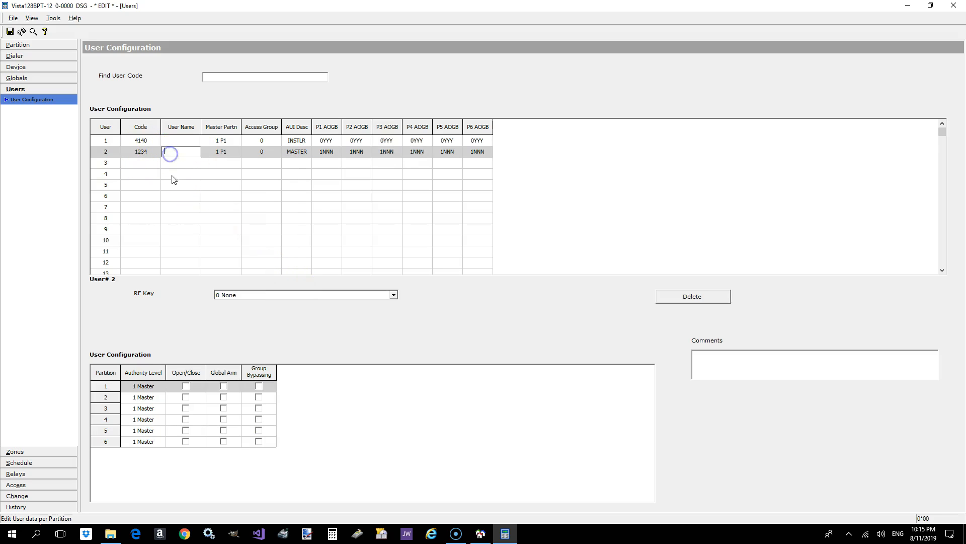
left_click(186, 386)
left_click(187, 398)
left_click(186, 408)
left_click(187, 419)
left_click(187, 431)
left_click(187, 441)
- Enable Global Arm for user 2 in partitions 1 through 6
left_click(224, 387)
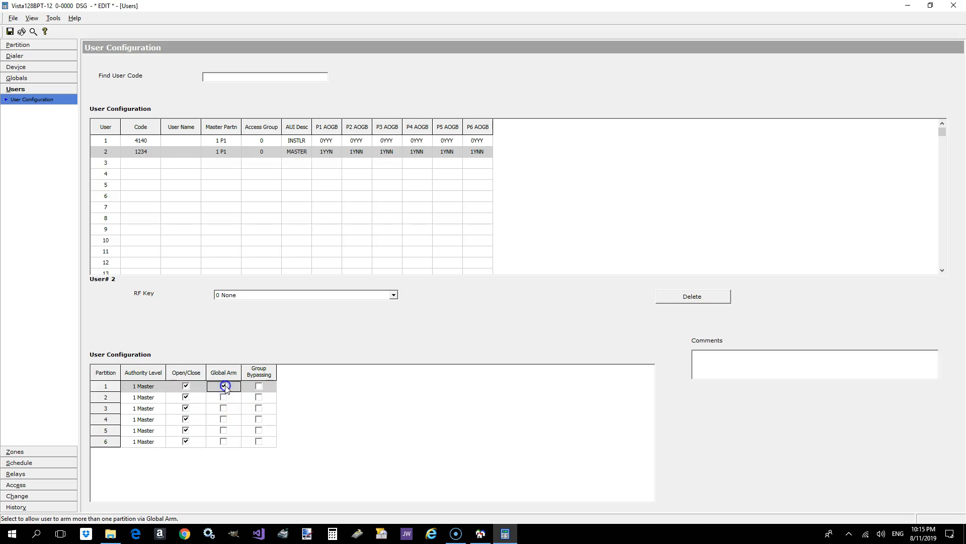
left_click(223, 397)
left_click(223, 408)
left_click(223, 419)
left_click(223, 430)
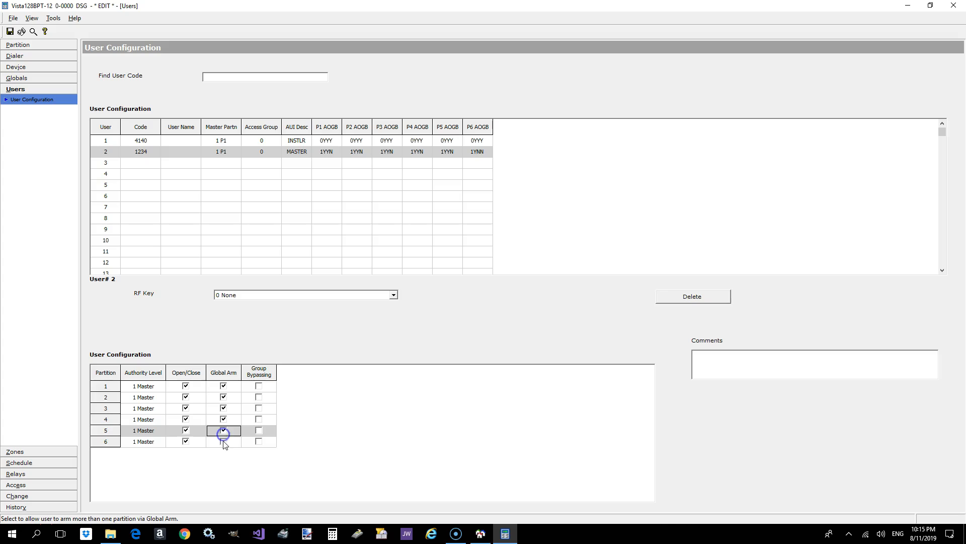
left_click(224, 441)
- Enable Group Bypassing for user 2 in partitions 1 through 6
left_click(259, 386)
left_click(259, 408)
left_click(259, 397)
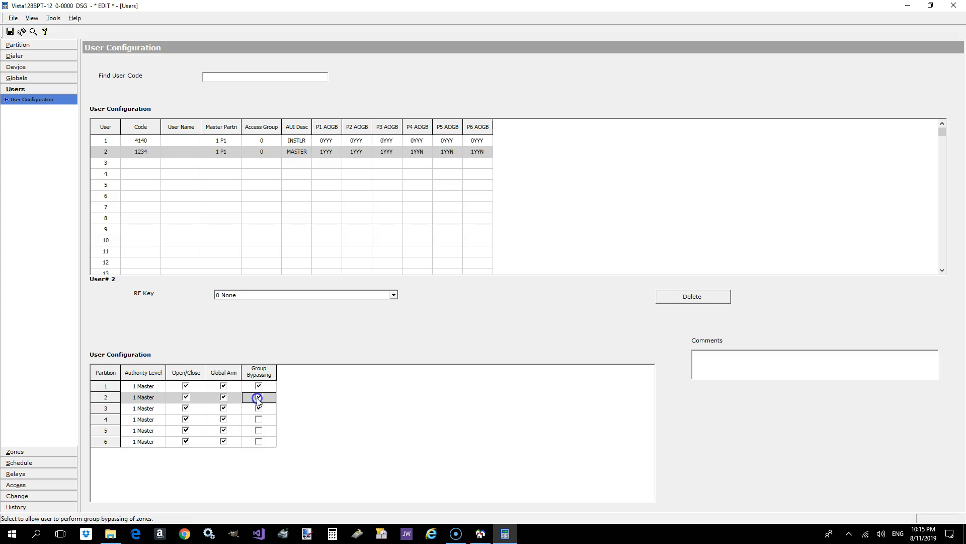
left_click(259, 419)
left_click(259, 431)
left_click(259, 441)
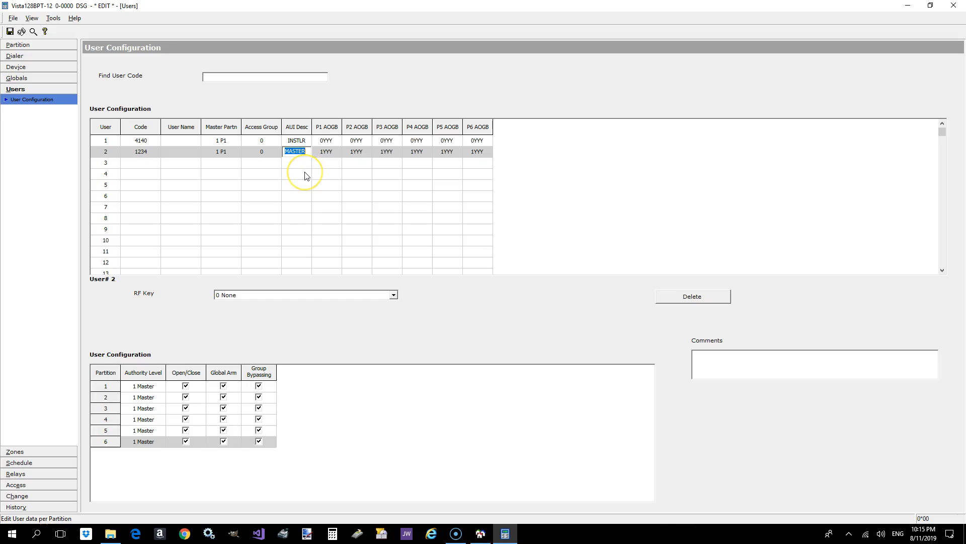
- Clear the AUI descriptions of users 1 and 2
left_click(305, 144)
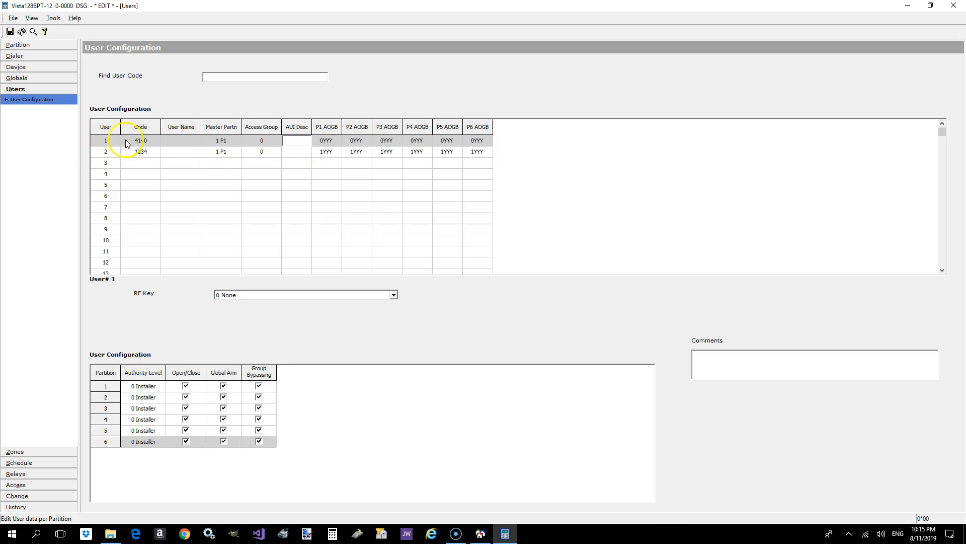
left_click(146, 152)
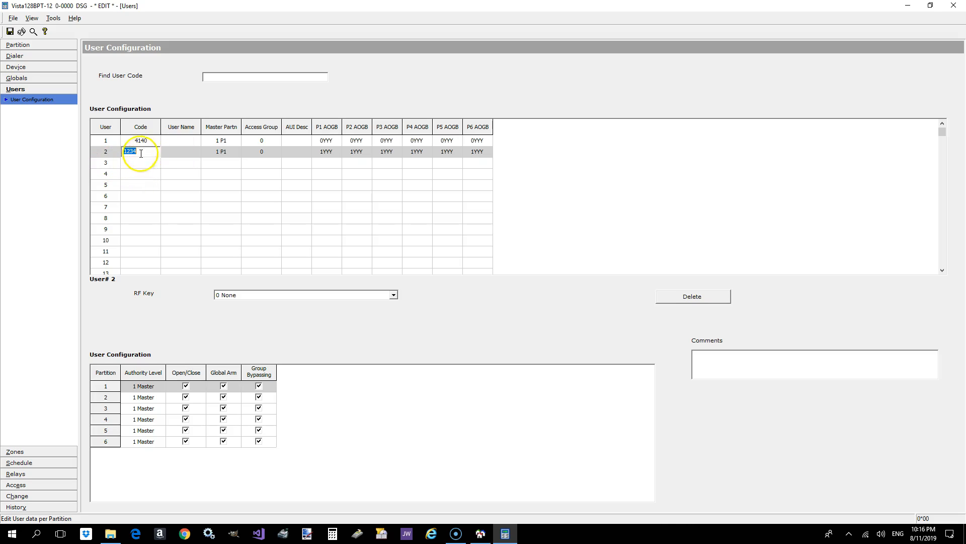
- Add user 3 by entering a user code, and enable Open/Close reporting for that user in partition 1
left_click(144, 164)
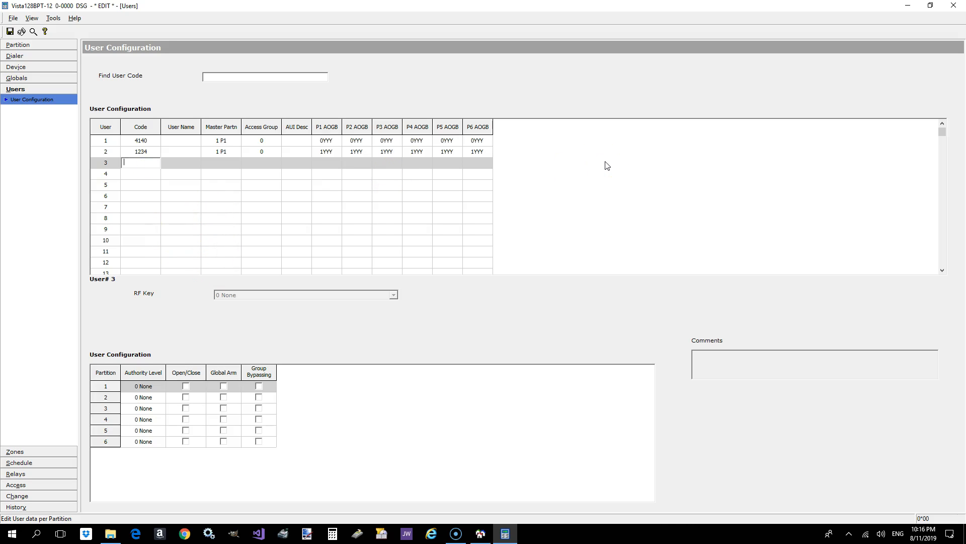
left_click(230, 166)
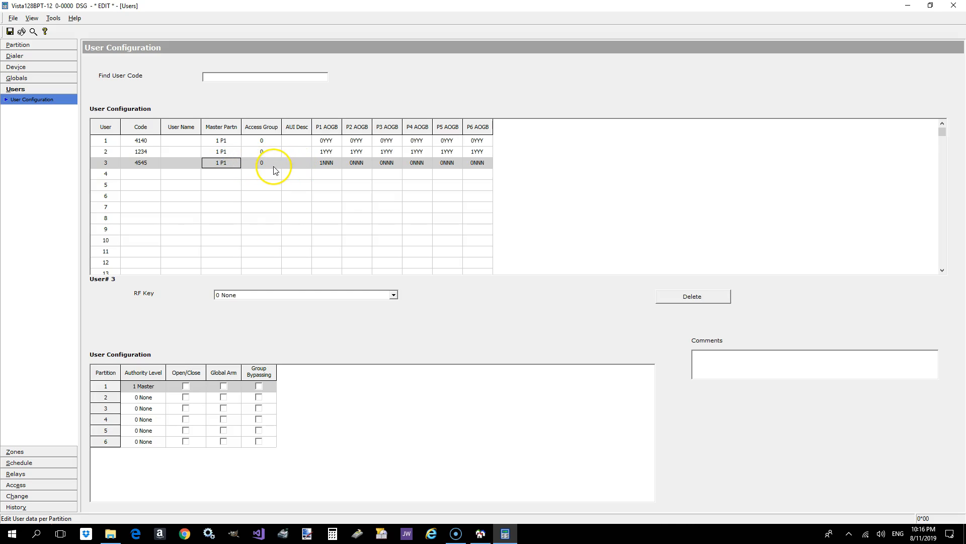
left_click(186, 388)
- Set user 3's authority level to Master in partitions 2, 3 and 4
left_click(158, 399)
left_click(162, 397)
left_click(138, 414)
left_click(151, 408)
left_click(162, 409)
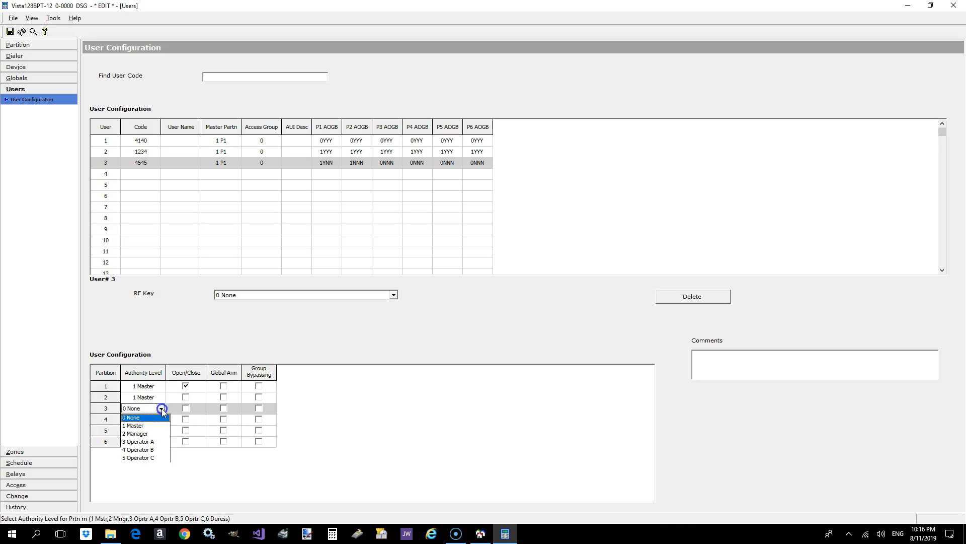
left_click(160, 426)
left_click(156, 419)
left_click(161, 419)
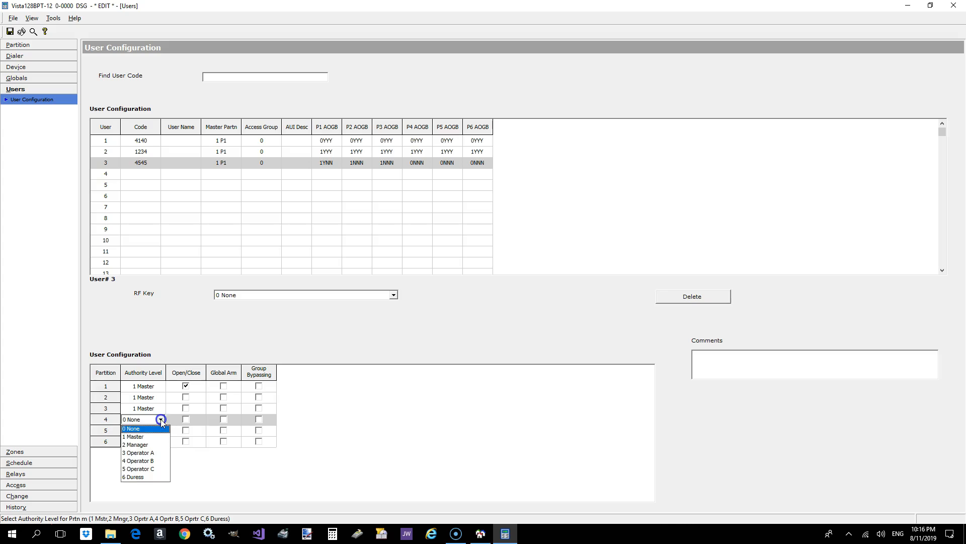
left_click(154, 437)
- Set user 3's authority level to Manager in partitions 5 and 6
left_click(156, 430)
left_click(161, 430)
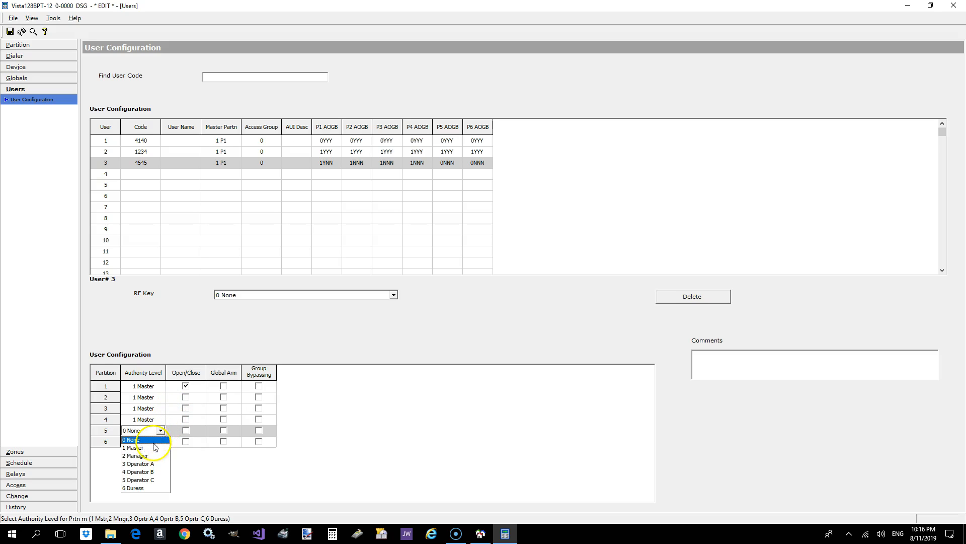
left_click(152, 456)
left_click(156, 441)
left_click(160, 441)
left_click(151, 463)
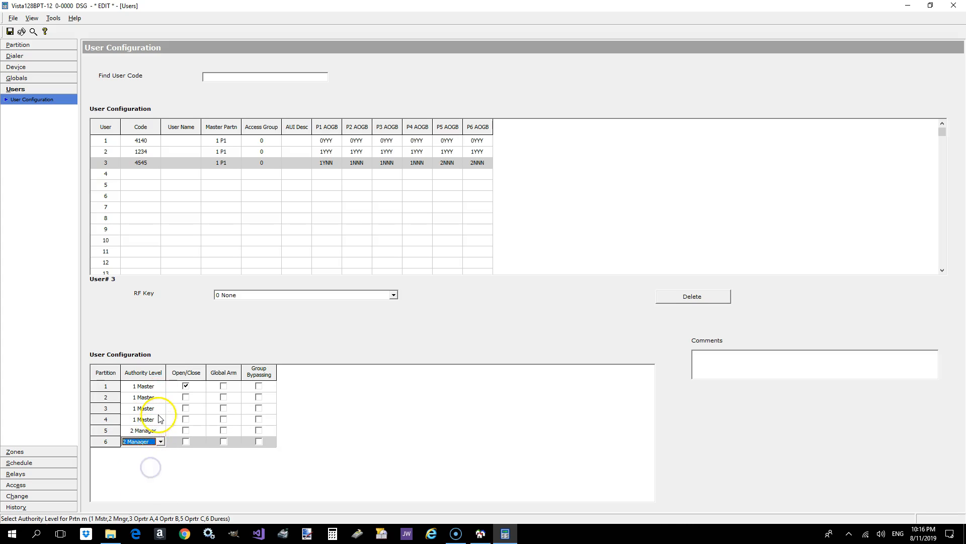
- Change user 3's authority level to Manager in partitions 4, 3, 2 and 1
left_click(155, 420)
left_click(159, 421)
left_click(146, 443)
left_click(155, 409)
left_click(160, 409)
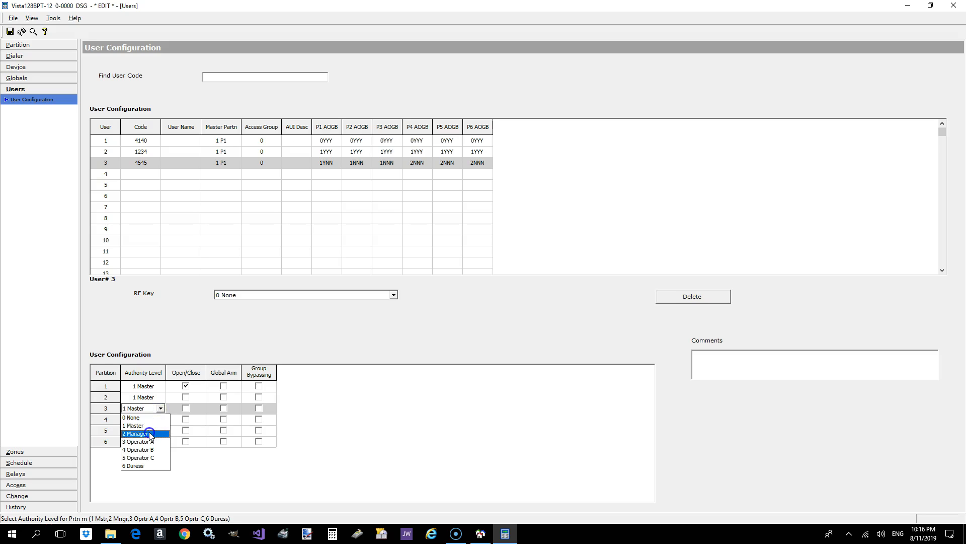
left_click(150, 430)
left_click(161, 398)
left_click(160, 397)
left_click(152, 419)
left_click(146, 386)
left_click(160, 386)
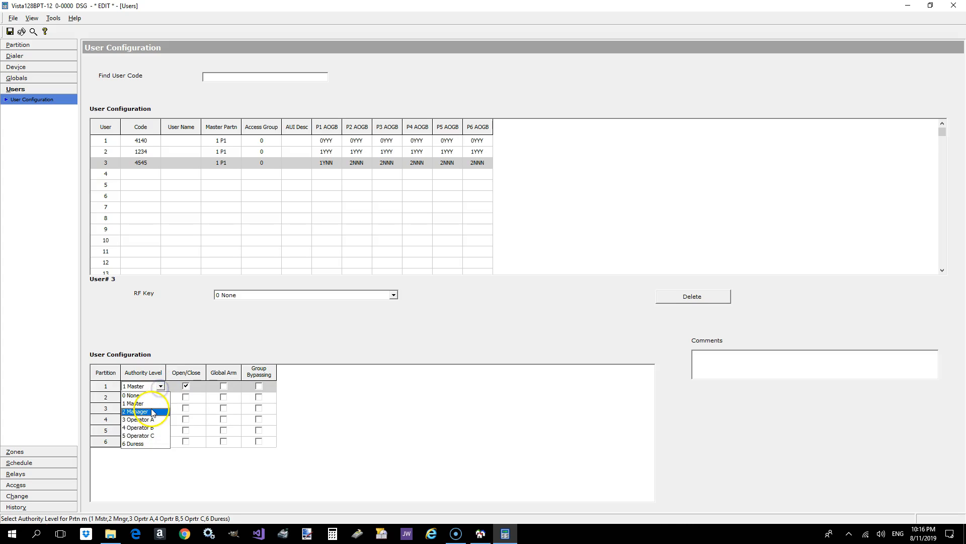
left_click(152, 408)
- Enable Open/Close reporting for user 3 in partitions 2 through 6
left_click(186, 397)
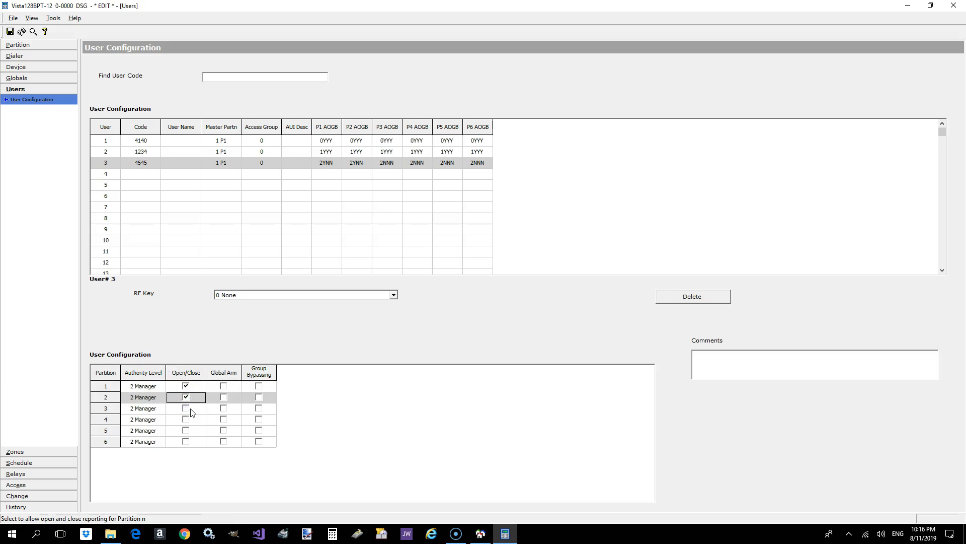
left_click(187, 409)
left_click(186, 419)
left_click(186, 430)
left_click(187, 440)
- Enable Global Arm for user 3 in all six partitions
left_click(224, 442)
left_click(223, 431)
left_click(224, 420)
left_click(223, 408)
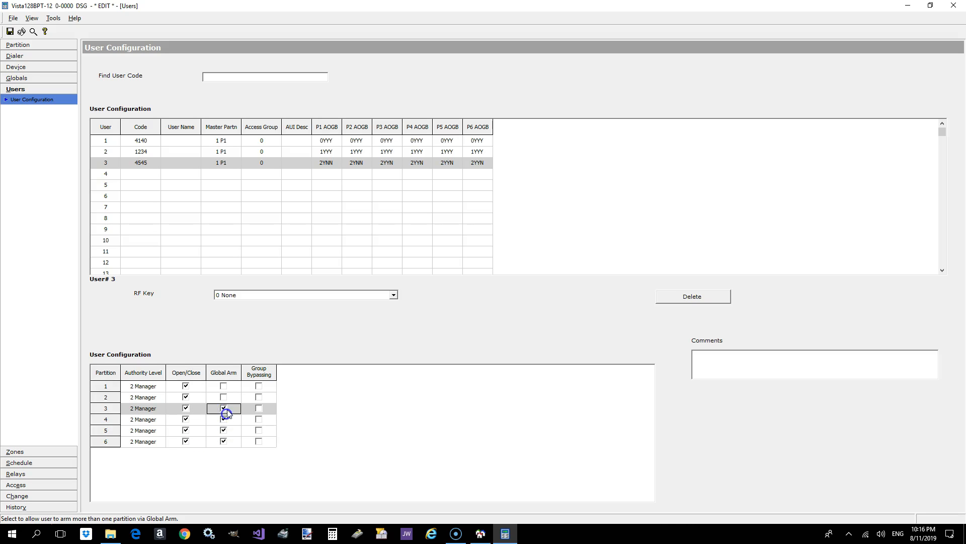
left_click(224, 397)
left_click(223, 386)
- Enable Group Bypassing for user 3 in all six partitions
left_click(259, 386)
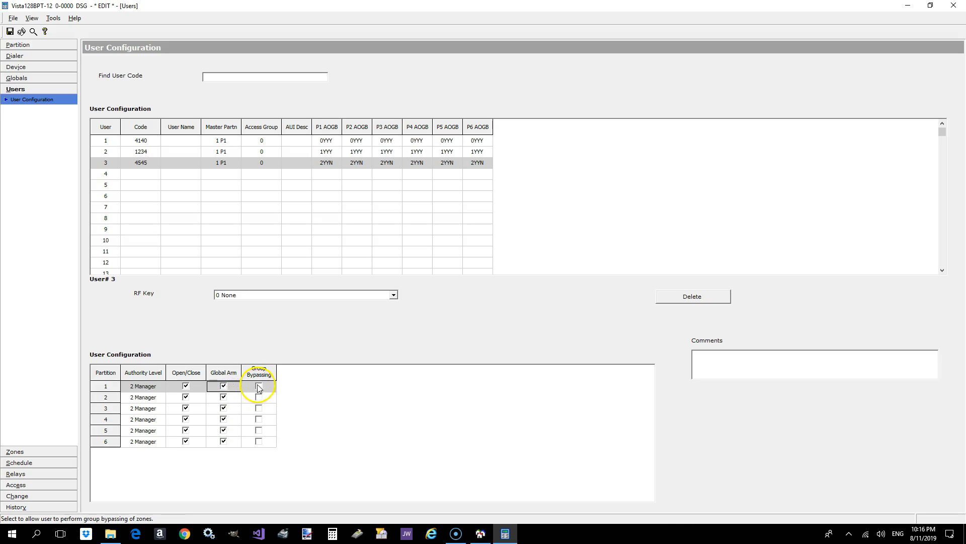
left_click(258, 397)
left_click(260, 409)
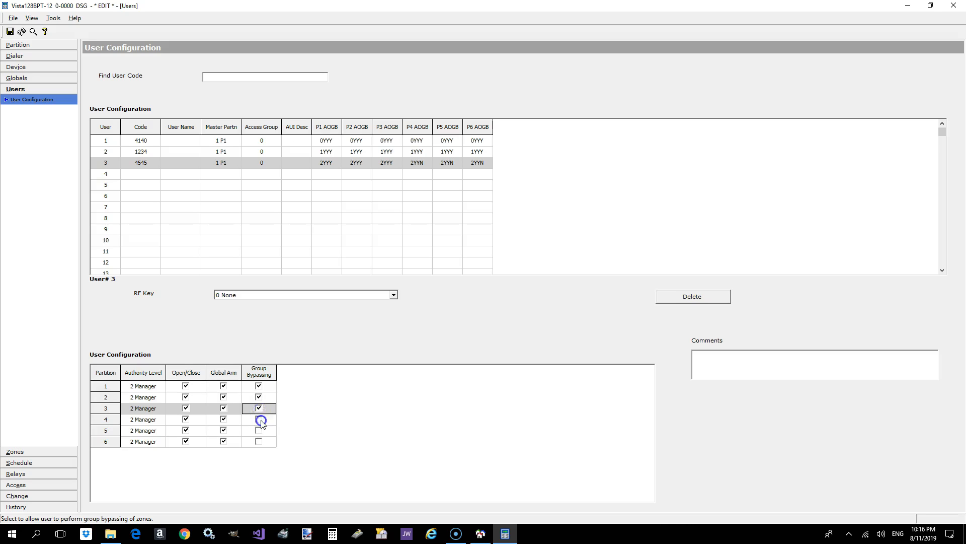
left_click(260, 419)
left_click(260, 430)
left_click(259, 443)
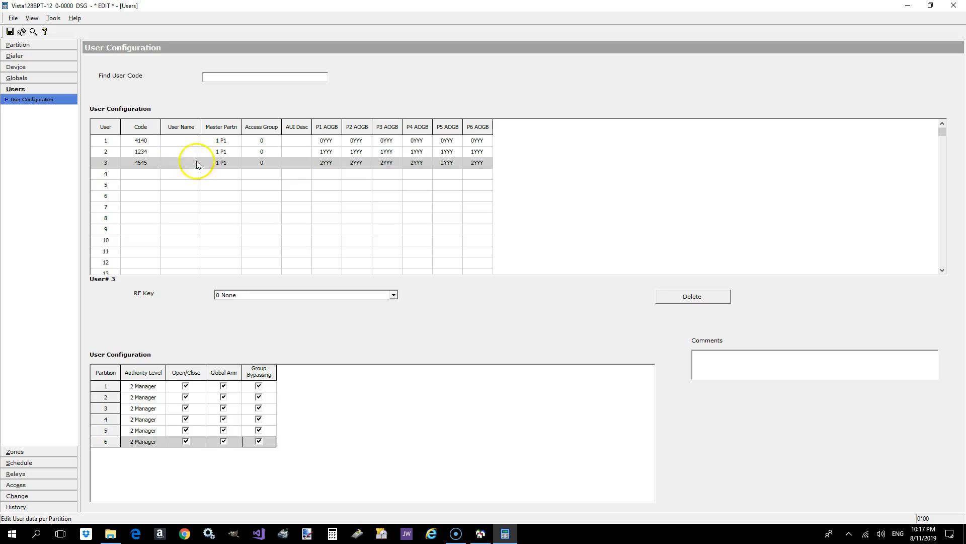
- Give user 3 the user name test and the AUI description TEST, and save the changes without exiting
left_click(293, 163)
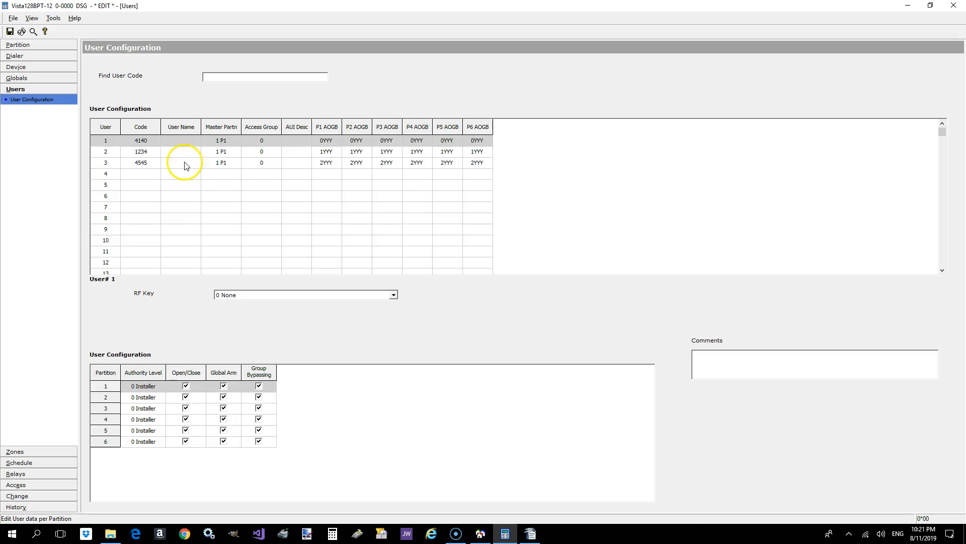
left_click(185, 163)
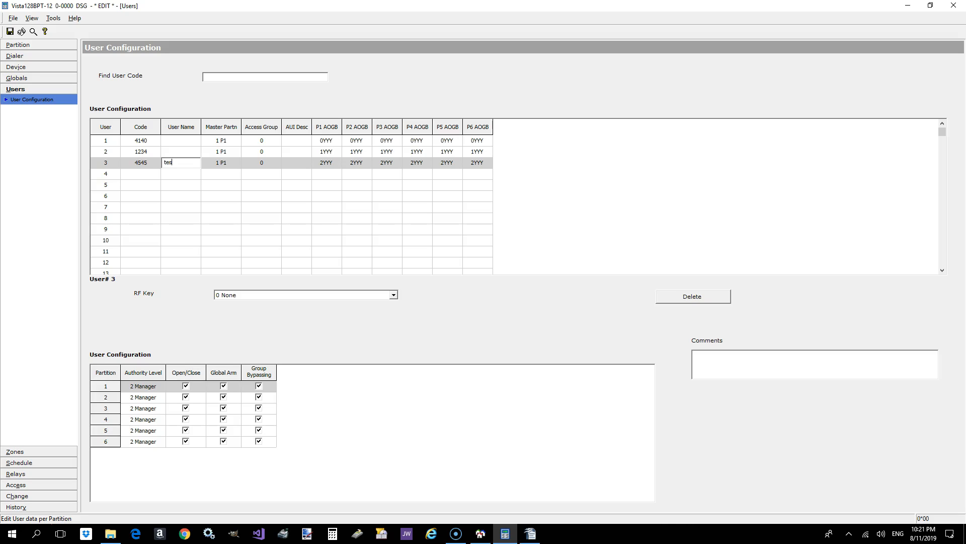
left_click(297, 163)
left_click(186, 175)
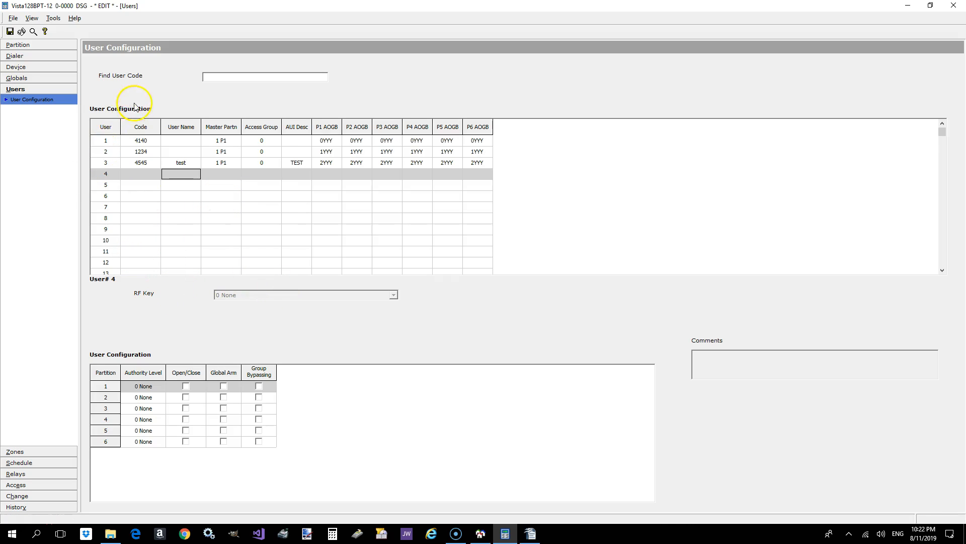
left_click(10, 31)
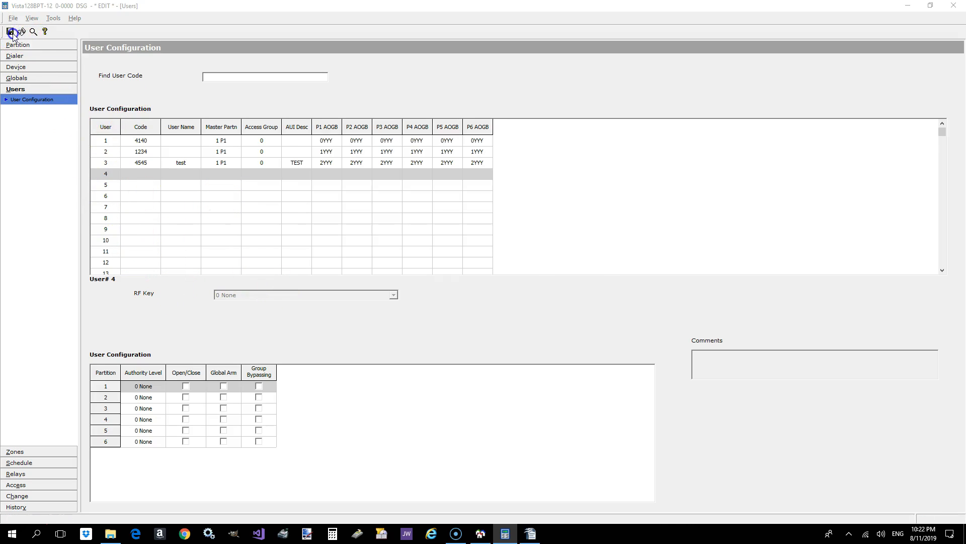
left_click(392, 222)
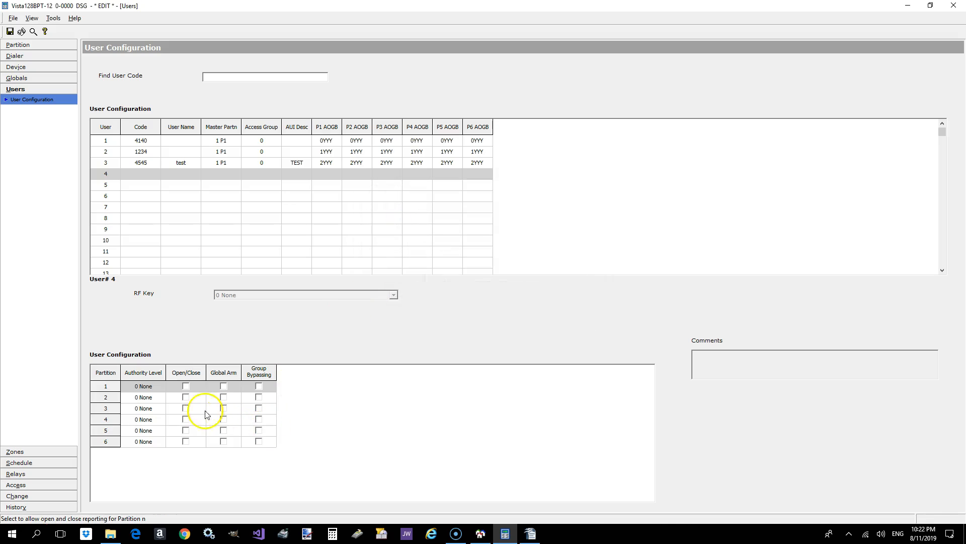
left_click(149, 161)
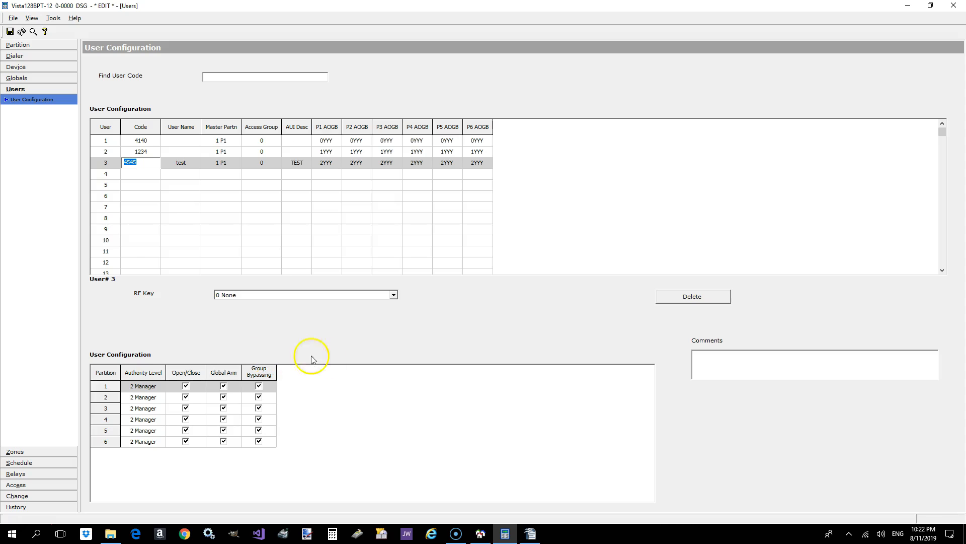
- Describe the RIS device at address 25 as Remote Interactive Services and save the changes without exiting
left_click(25, 67)
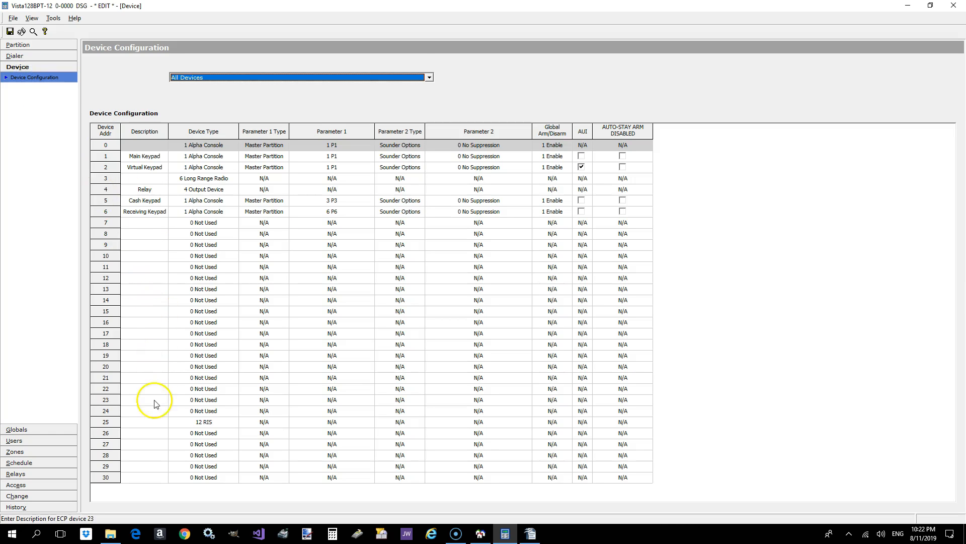
left_click(146, 424)
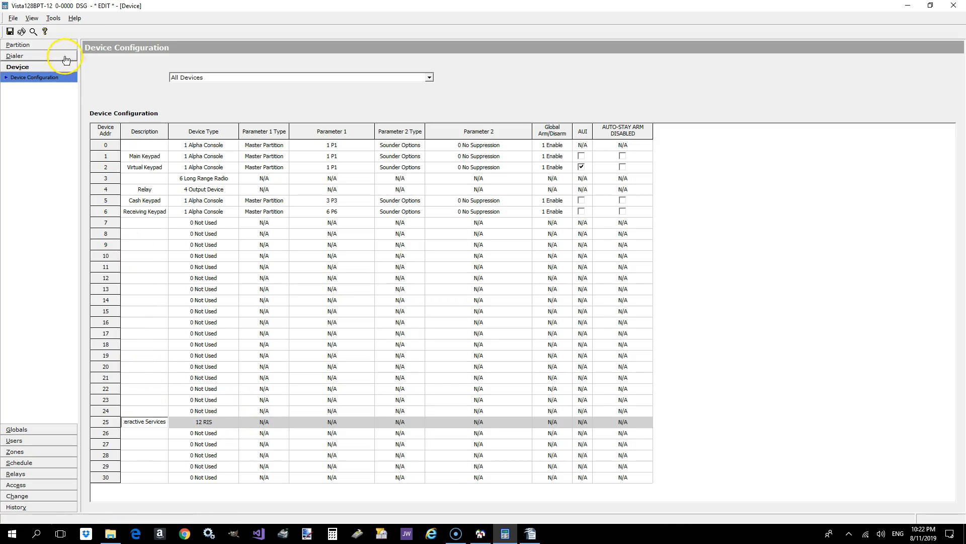
left_click(10, 32)
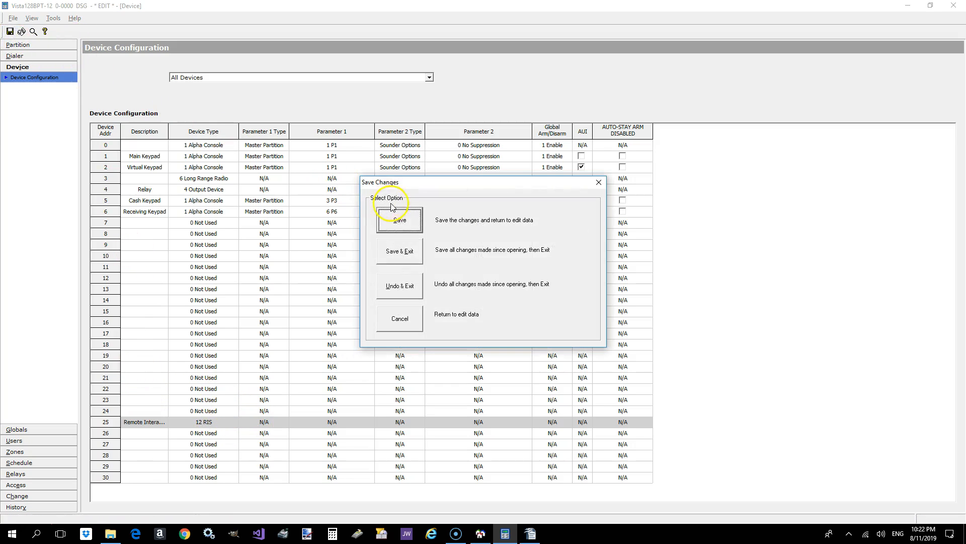
left_click(397, 216)
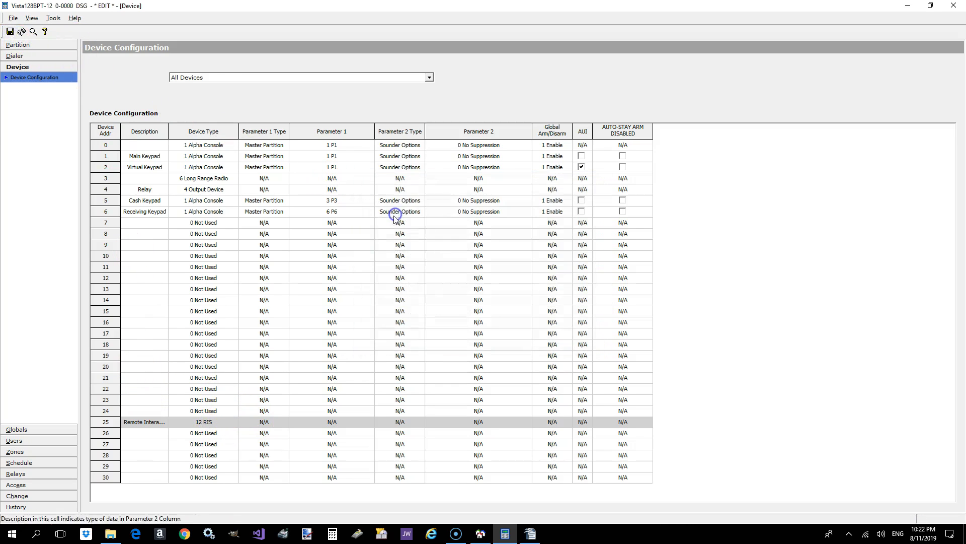
- Set the response type of zones 1 through 9 to 0 - Disabled in the zone configuration
left_click(32, 441)
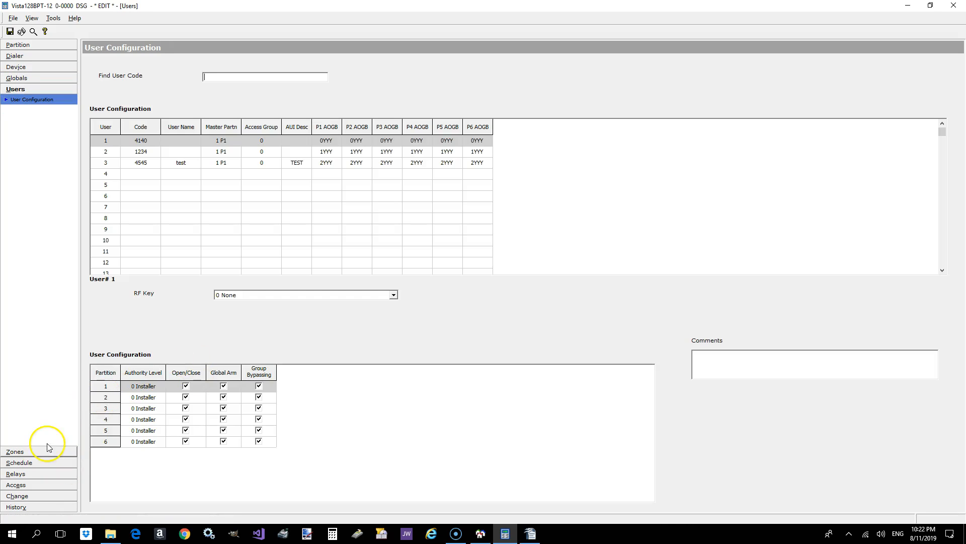
left_click(42, 450)
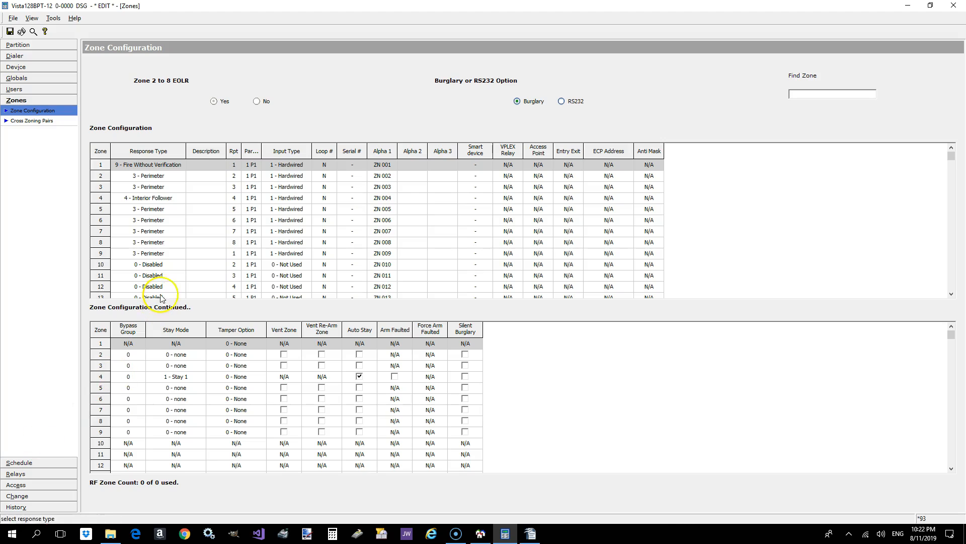
left_click(167, 168)
left_click(180, 165)
scroll(204, 185, "up", 3)
left_click(165, 174)
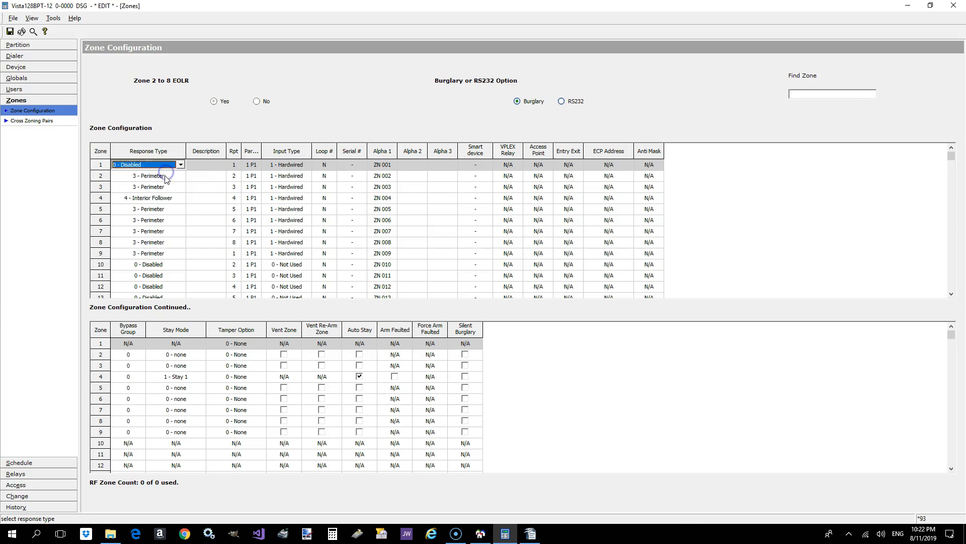
left_click(165, 176)
left_click(178, 176)
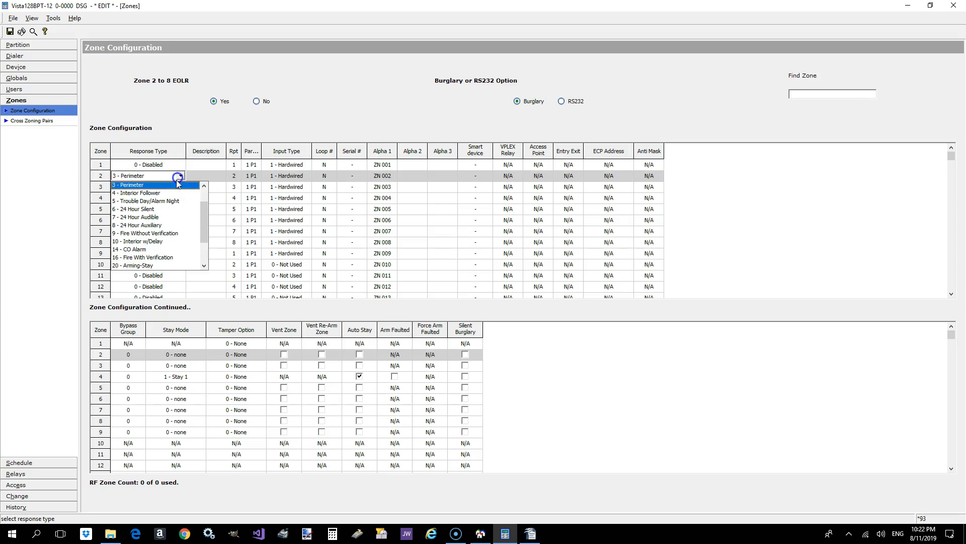
left_click(200, 193)
scroll(178, 176, "up", 4)
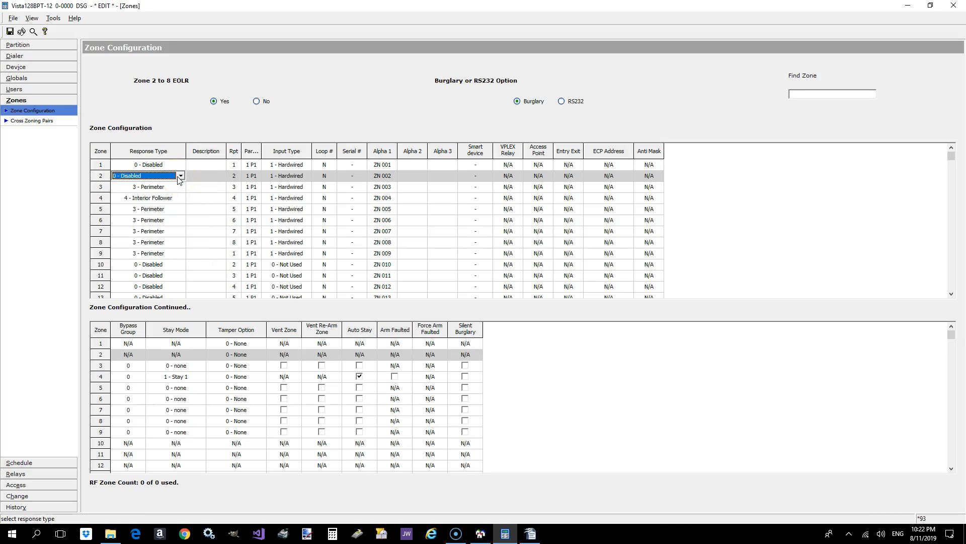
left_click(154, 186)
scroll(156, 191, "up", 3)
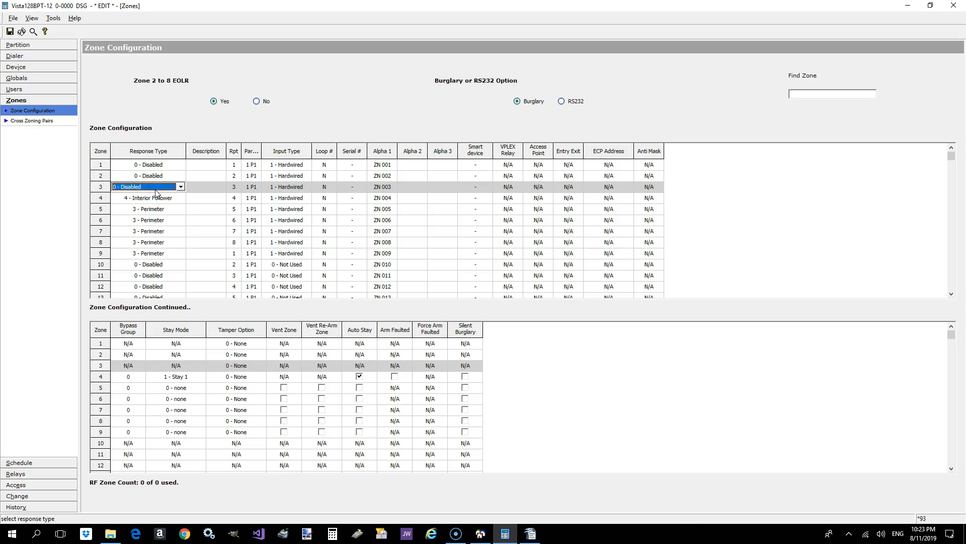
left_click(160, 198)
scroll(161, 201, "up", 4)
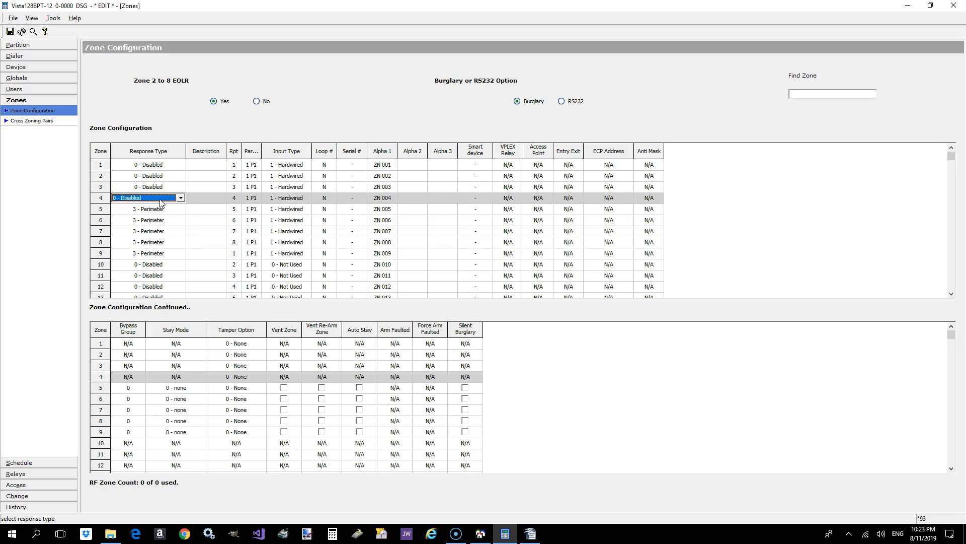
left_click(162, 208)
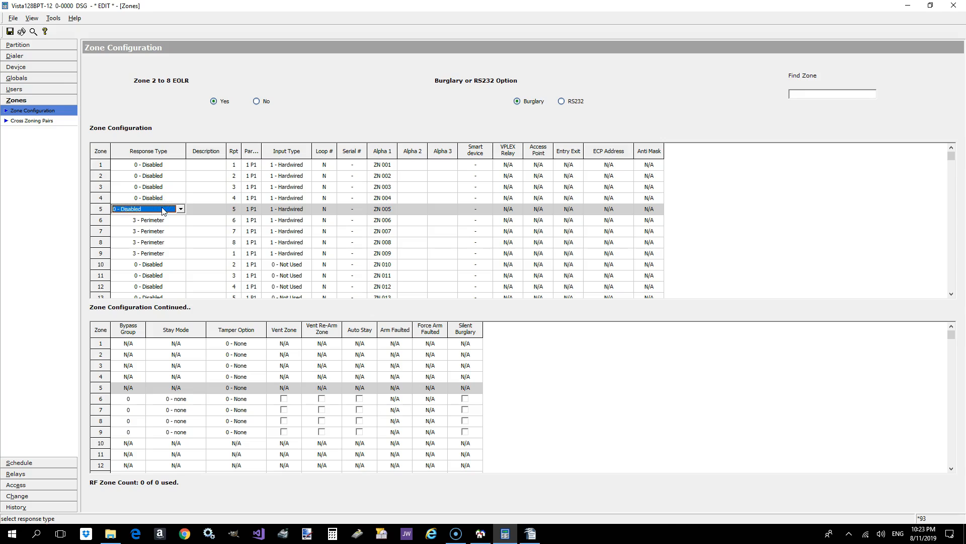
left_click(152, 220)
scroll(146, 221, "up", 3)
left_click(148, 232)
scroll(148, 232, "up", 3)
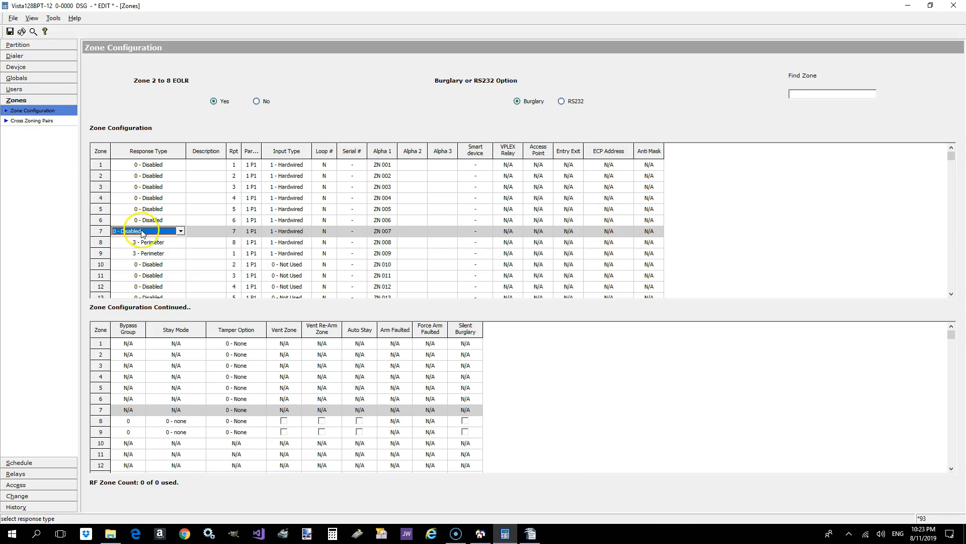
left_click(148, 242)
scroll(148, 244, "up", 3)
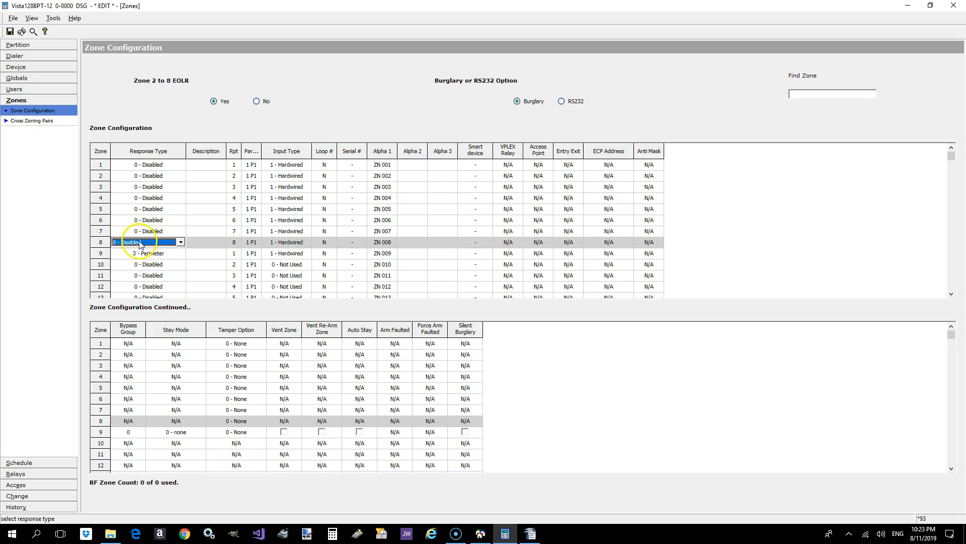
left_click(142, 254)
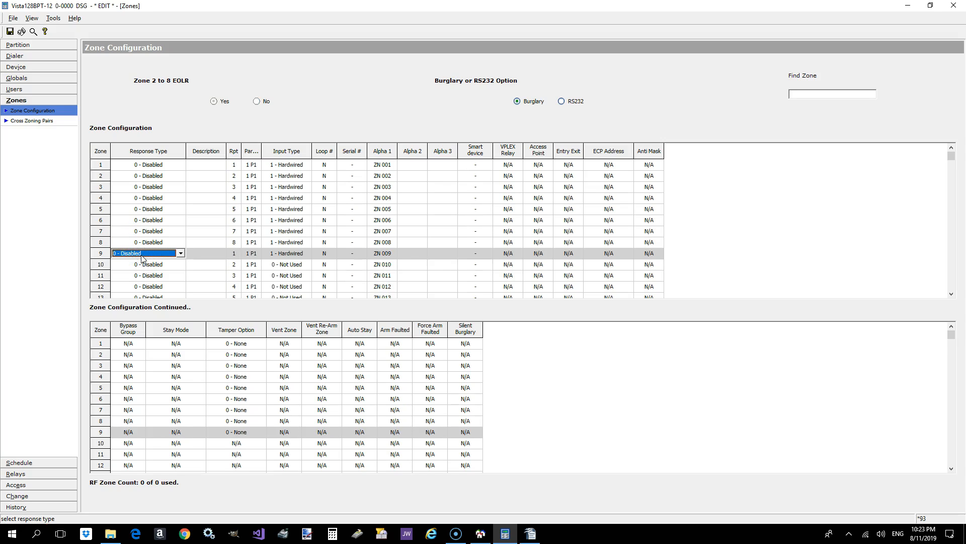
- Save the zone configuration changes and return to editing
left_click(195, 264)
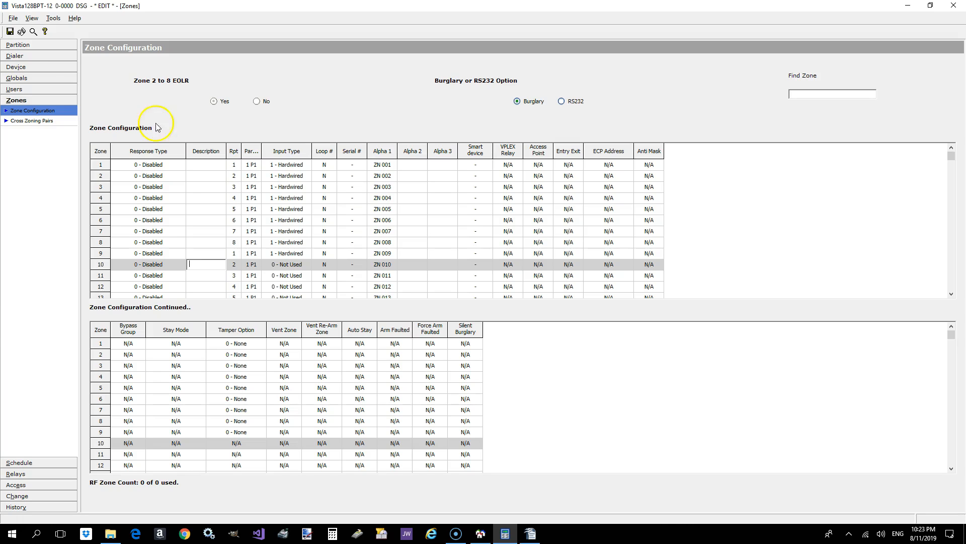
left_click(10, 31)
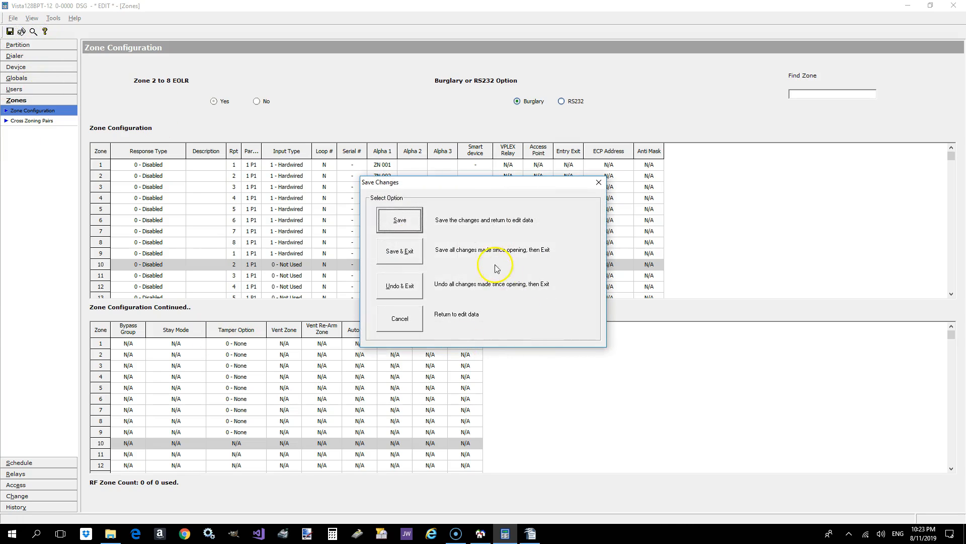
left_click(409, 222)
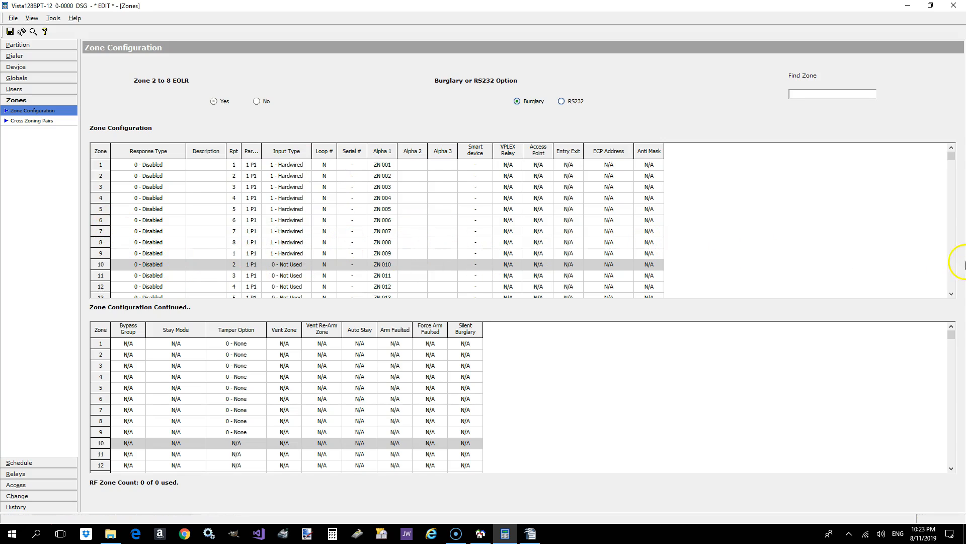
- Set the response type of zone 10 to 1 - Entry/Exit 1
left_click(952, 157)
left_click_drag(951, 157, 952, 161)
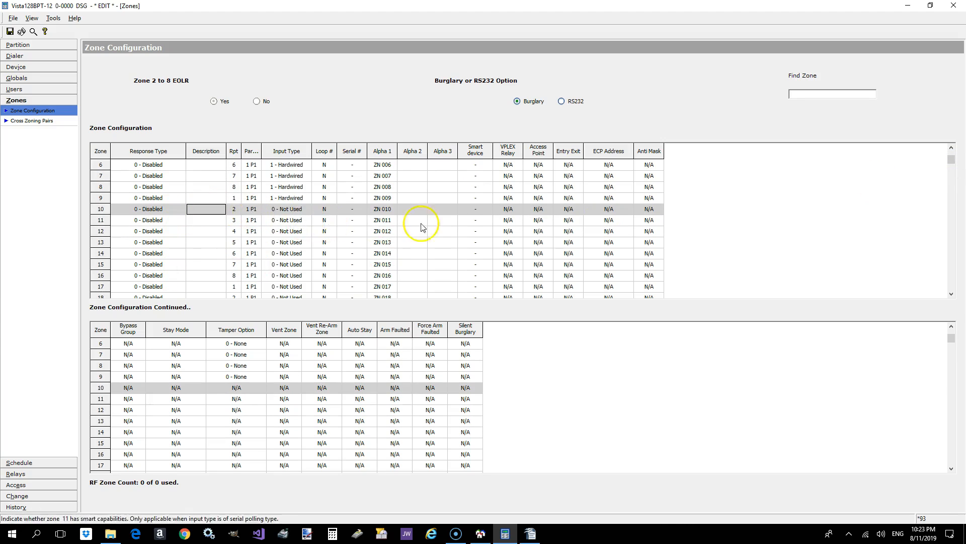
left_click(172, 208)
left_click(181, 209)
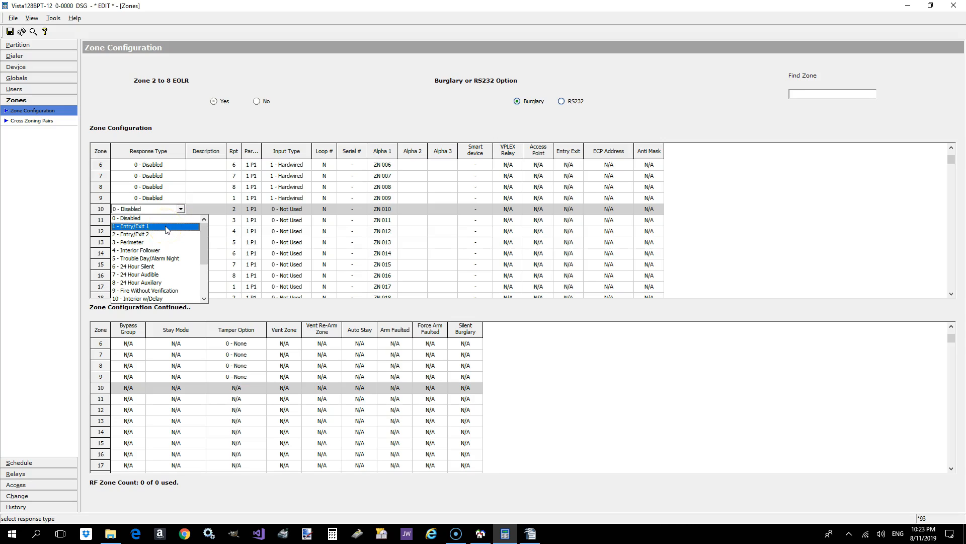
left_click(167, 227)
left_click(202, 208)
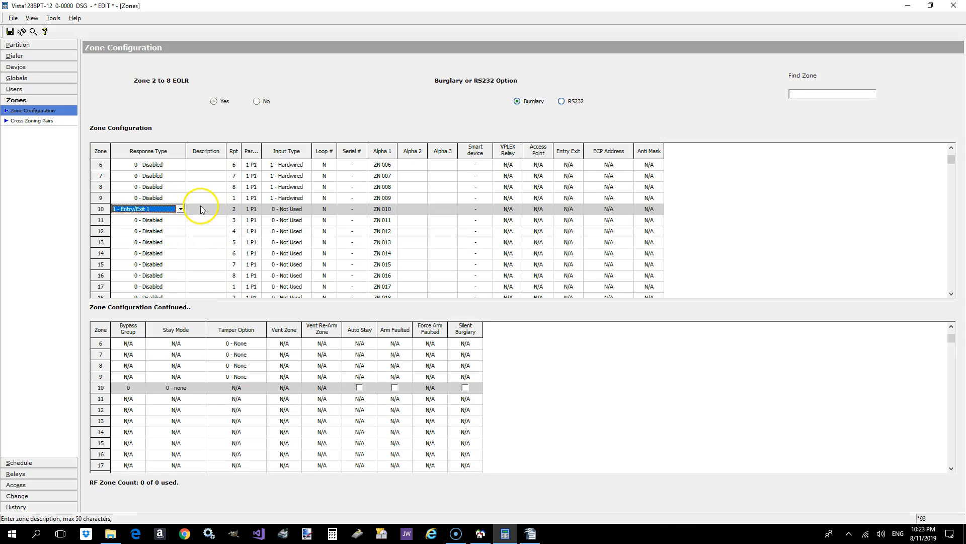
left_click(282, 211)
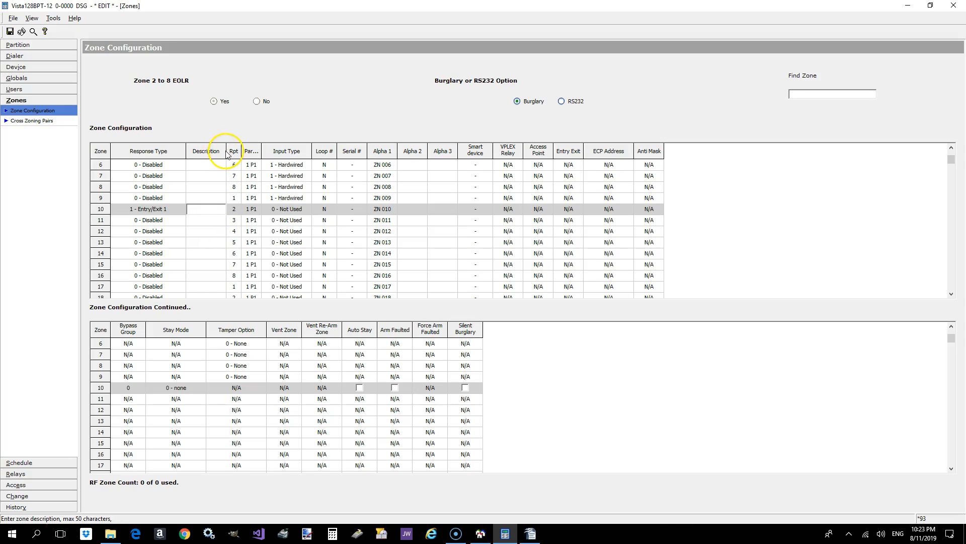
- Widen the Description, Rpt and Partition columns of the zone configuration table
left_click_drag(226, 154, 232, 154)
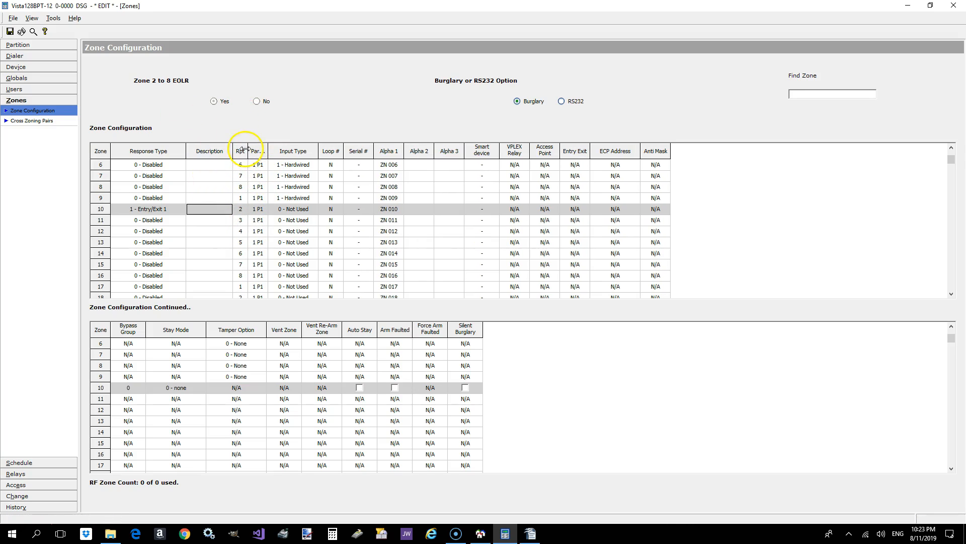
left_click_drag(248, 157, 258, 156)
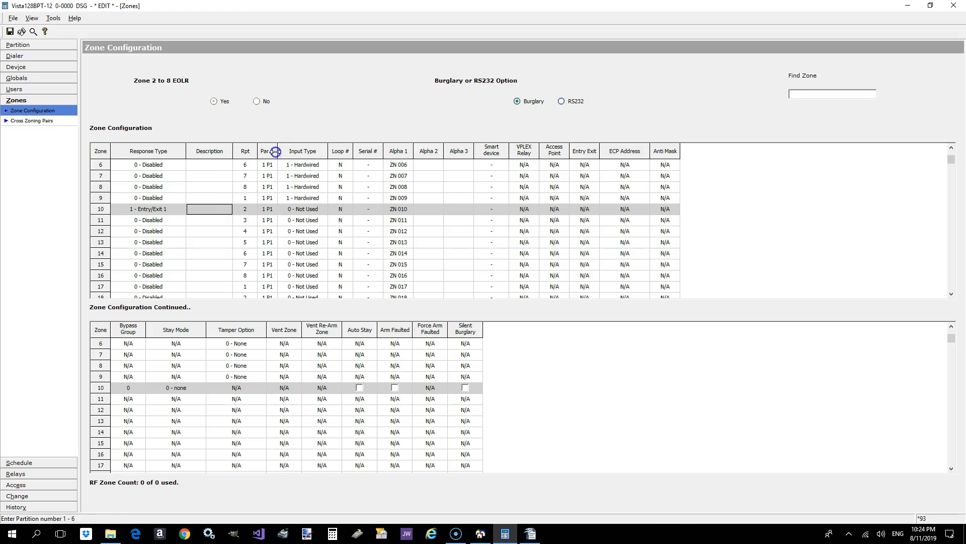
left_click_drag(276, 151, 288, 151)
- Keep zone 10 in partition 1 P1 and set its input type to 6 - Serial # Polling Loop
left_click(273, 209)
left_click(283, 208)
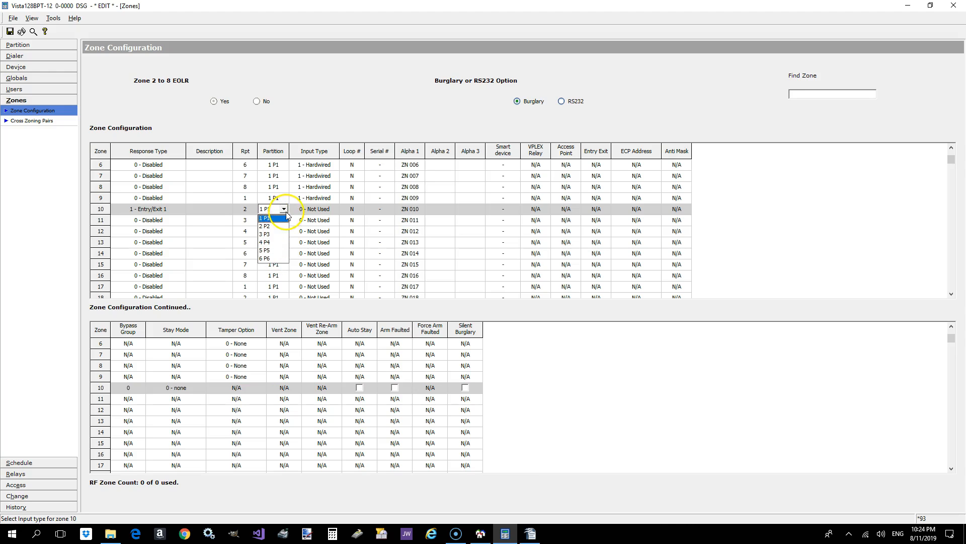
left_click(284, 209)
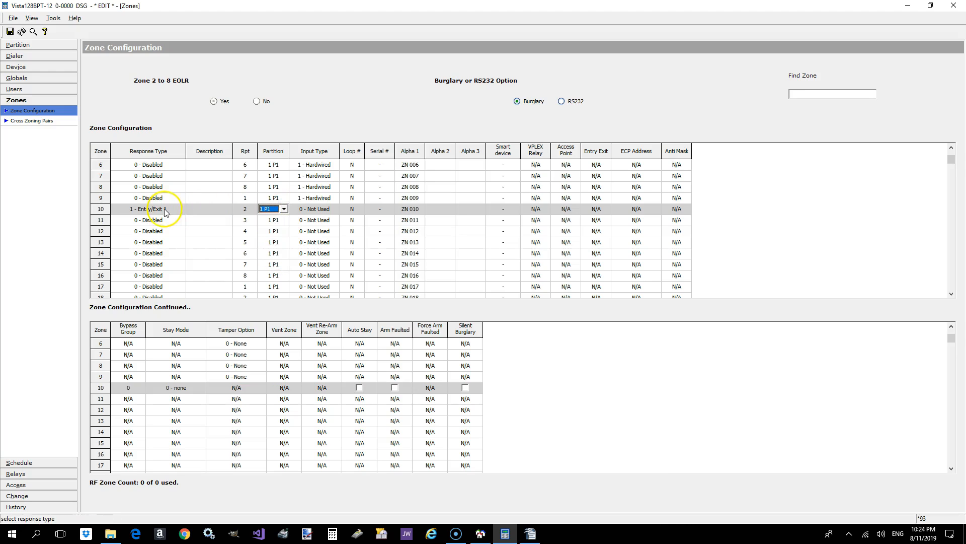
left_click(284, 209)
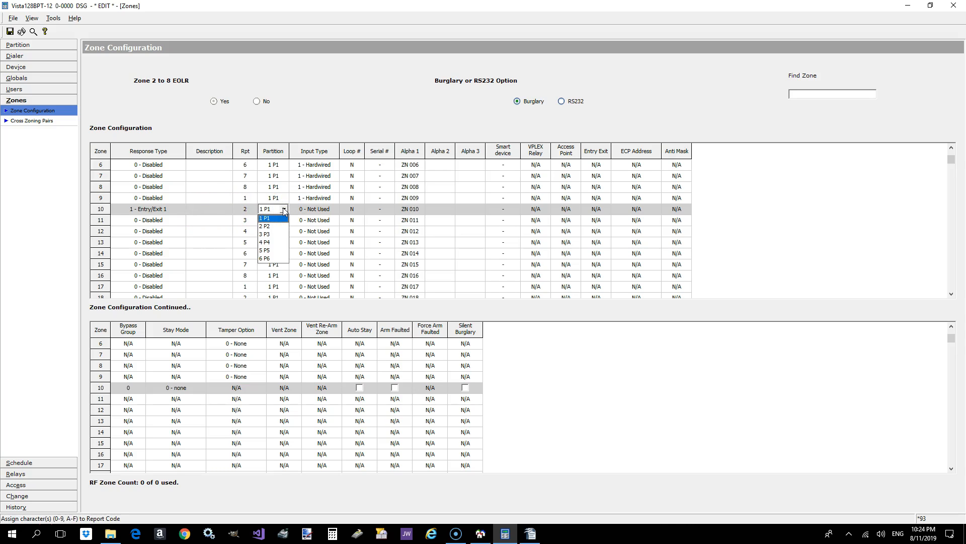
left_click(284, 209)
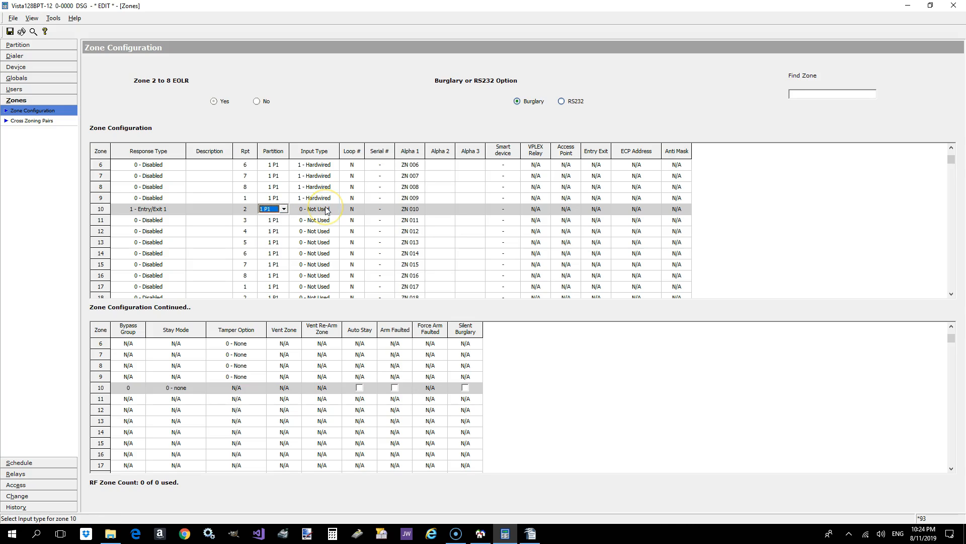
left_click(330, 210)
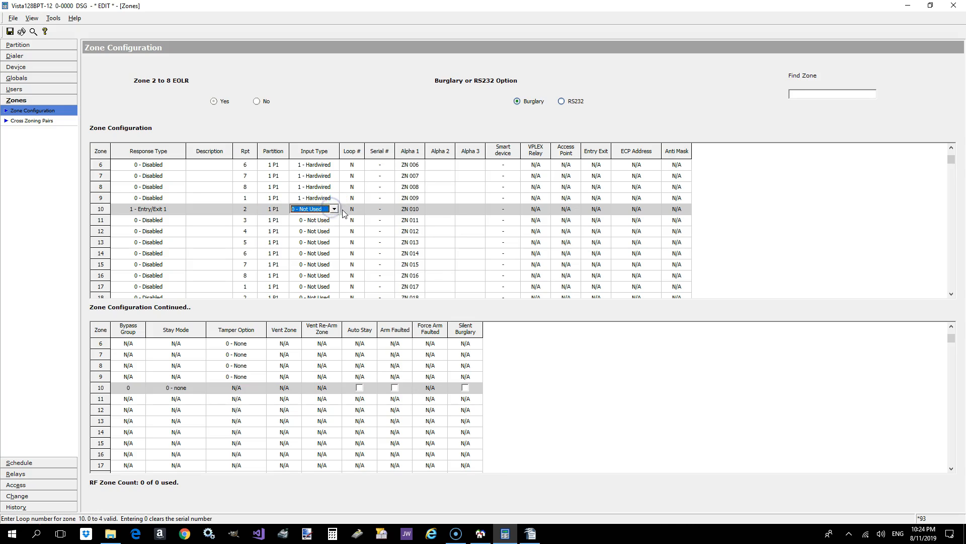
left_click(334, 209)
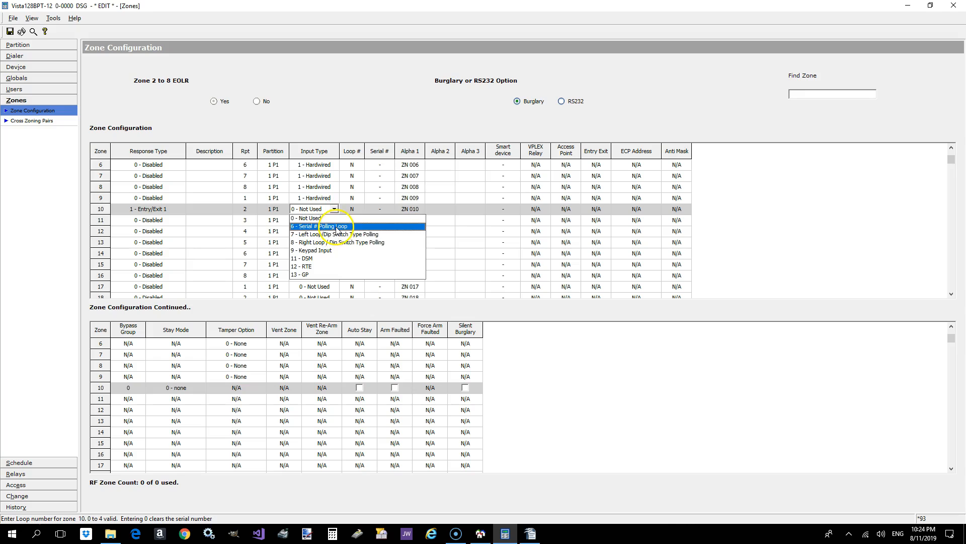
left_click(345, 226)
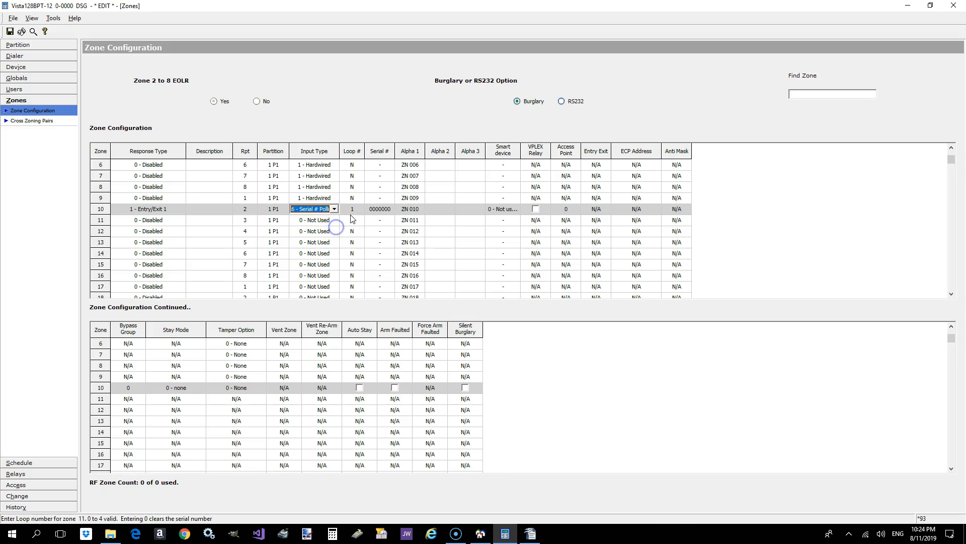
- Browse the alpha descriptor words for zone 10 and add Vestibule as a custom word
left_click(378, 208)
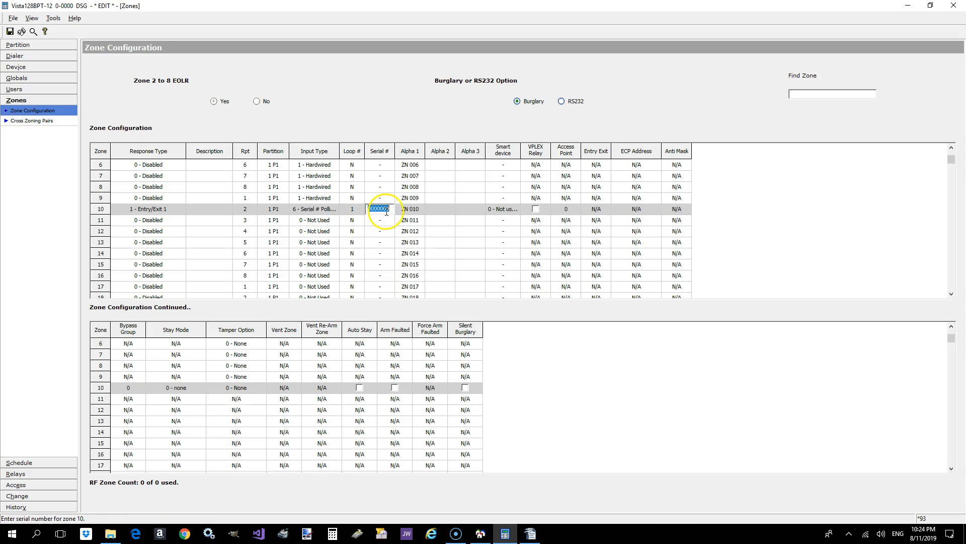
left_click(421, 211)
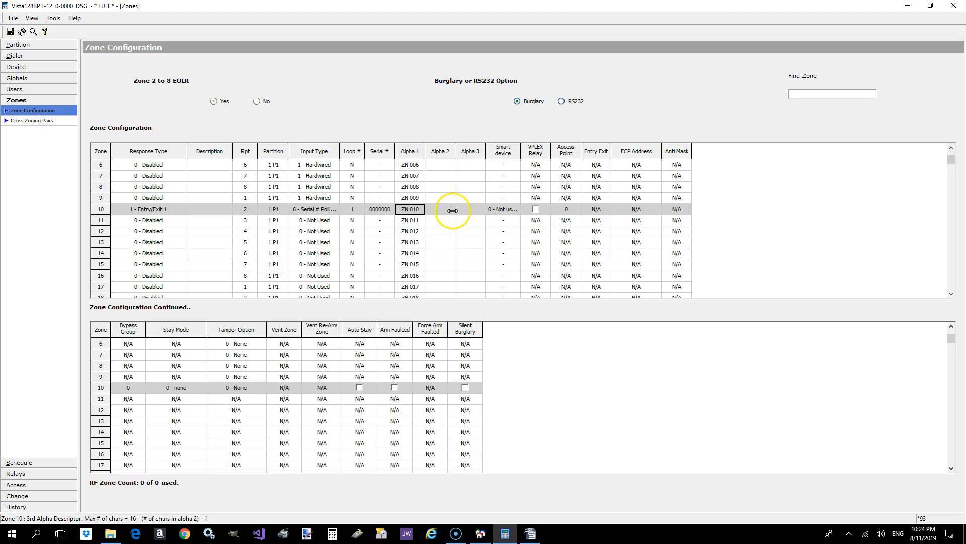
double_click(414, 212)
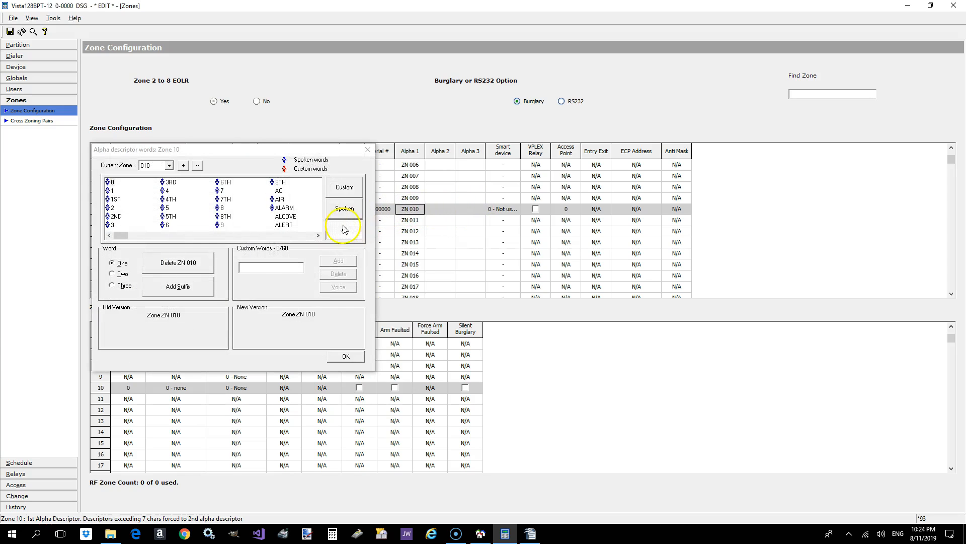
left_click(291, 235)
left_click(291, 235)
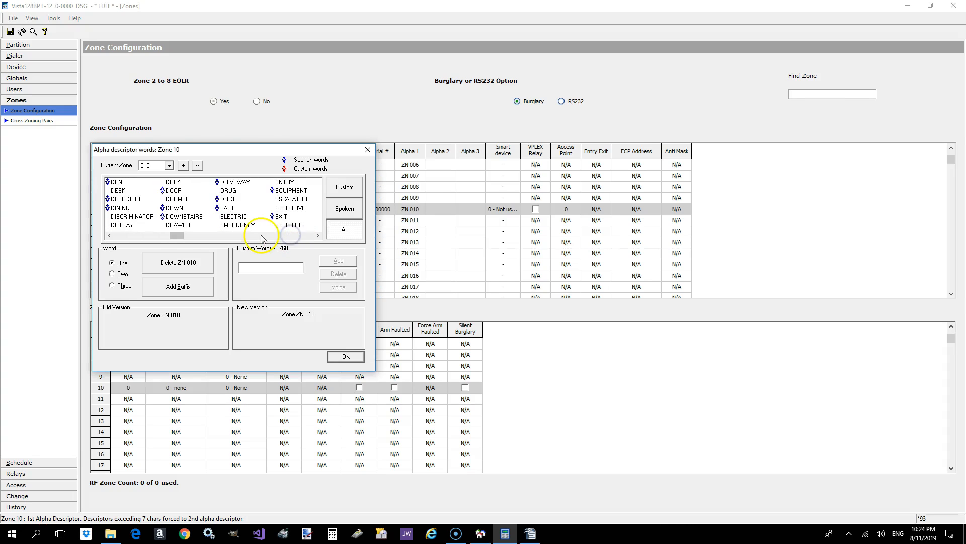
left_click_drag(180, 235, 200, 235)
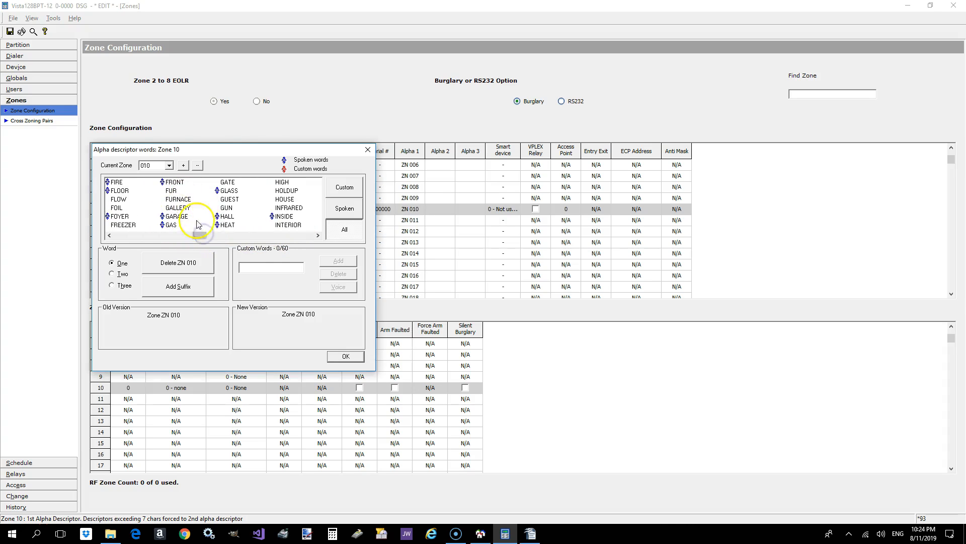
left_click(264, 265)
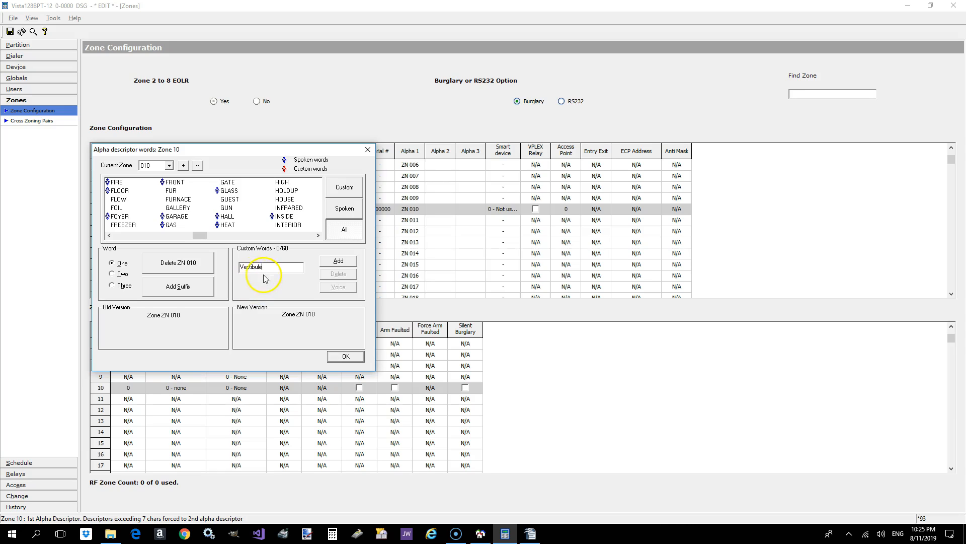
left_click(337, 264)
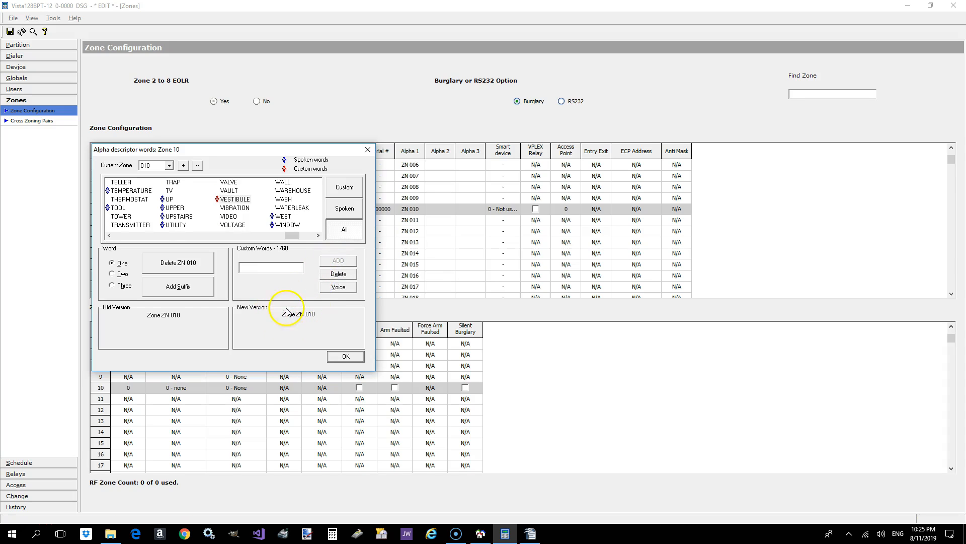
- Assign the custom word VESTIBULE as zone 10's second descriptor word and remove it again
left_click(112, 286)
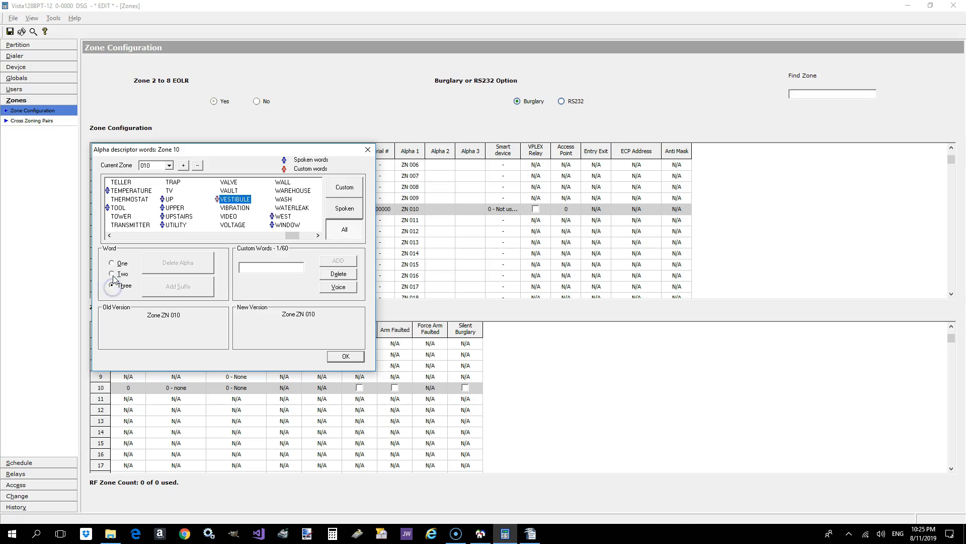
double_click(232, 199)
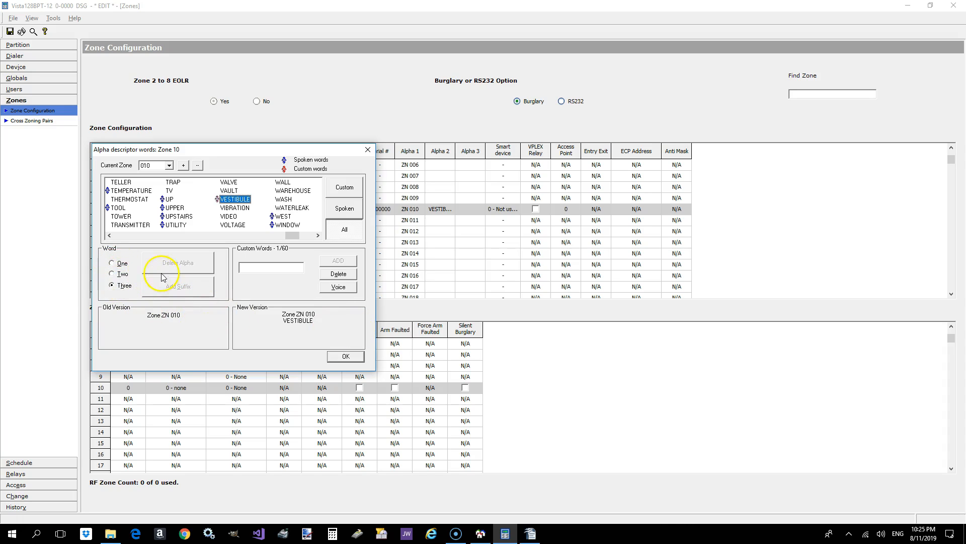
left_click(115, 274)
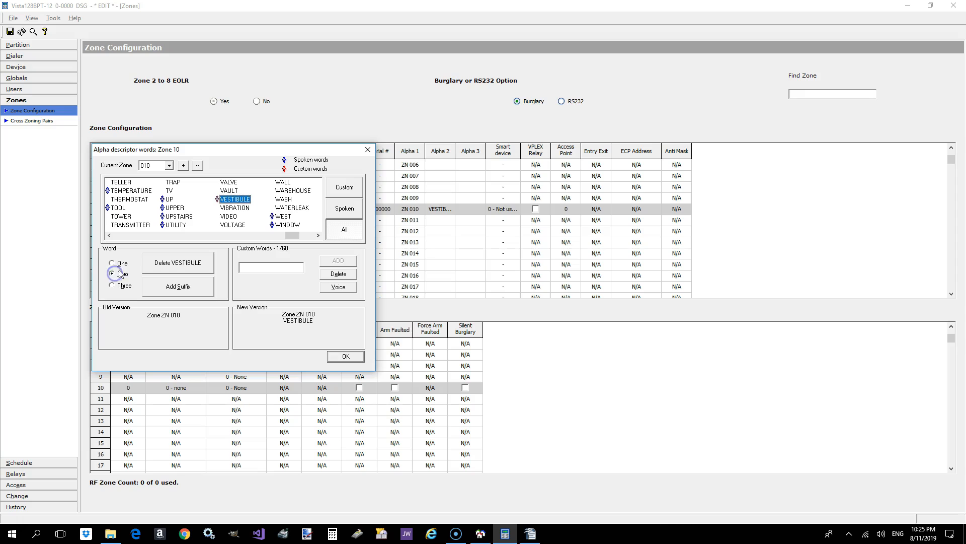
left_click(164, 263)
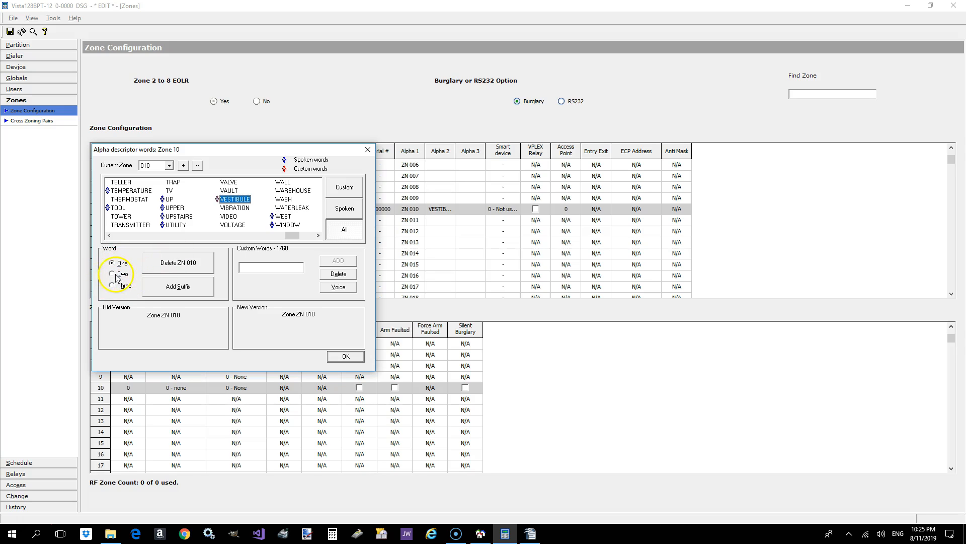
- Assign VESTIBULE as zone 10's second descriptor word, delete its first word ZN 010, and accept the descriptor
double_click(233, 200)
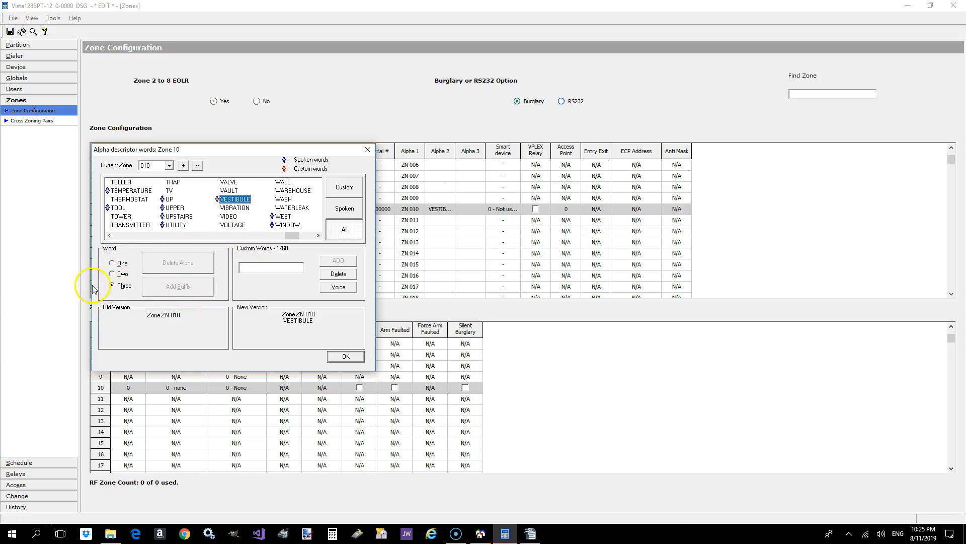
left_click(112, 274)
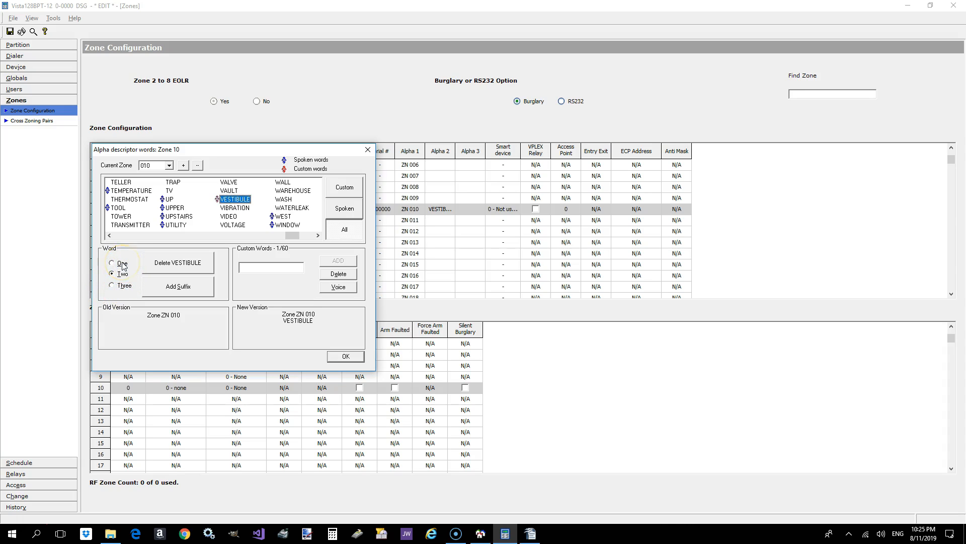
left_click(121, 274)
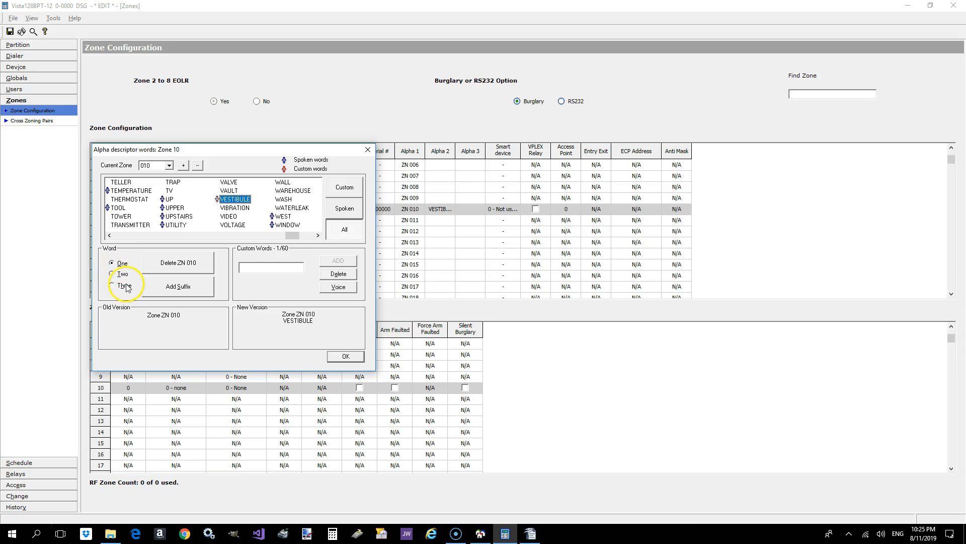
left_click(164, 266)
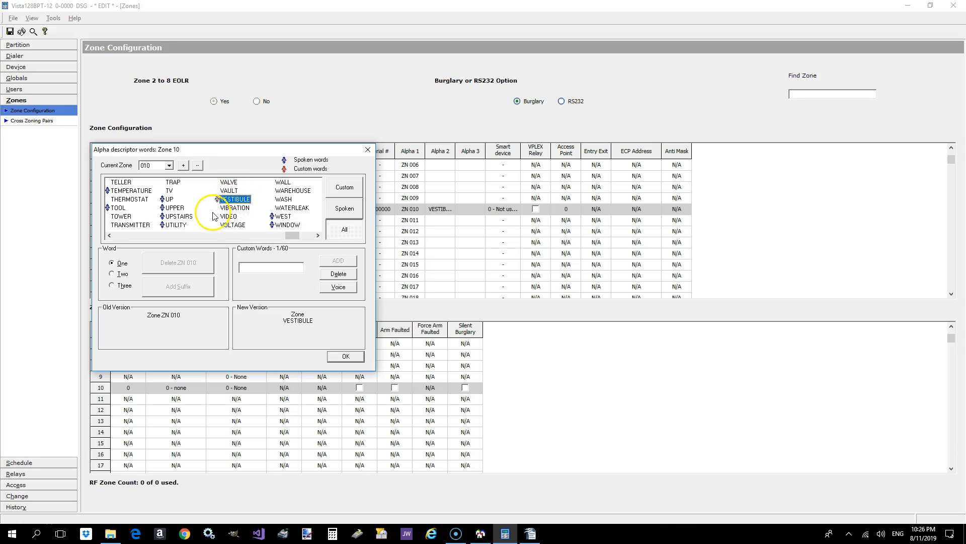
left_click_drag(296, 236, 303, 238)
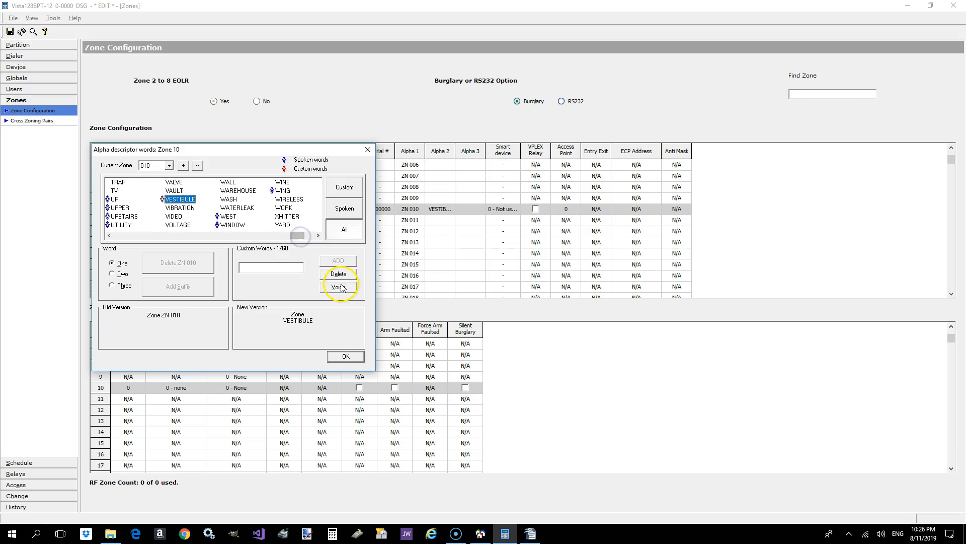
left_click(240, 268)
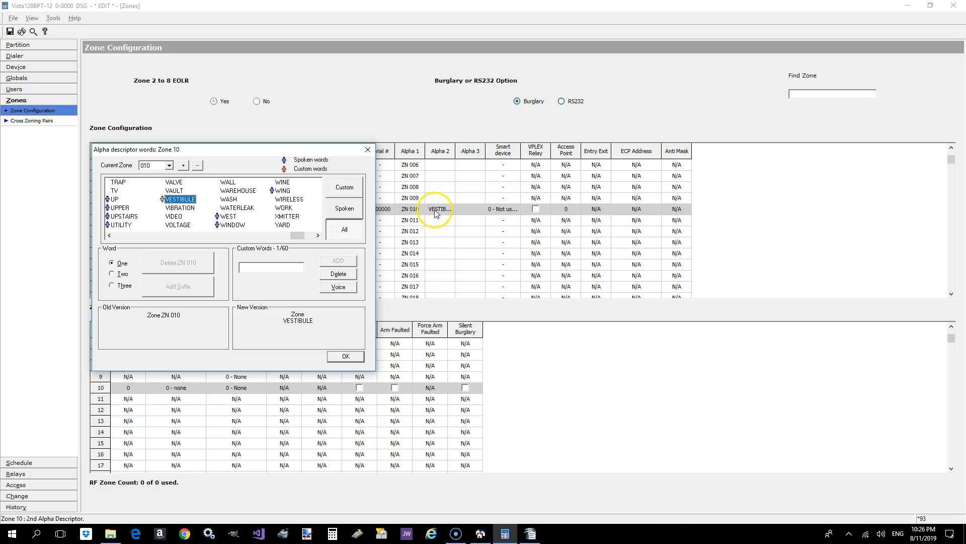
left_click(345, 356)
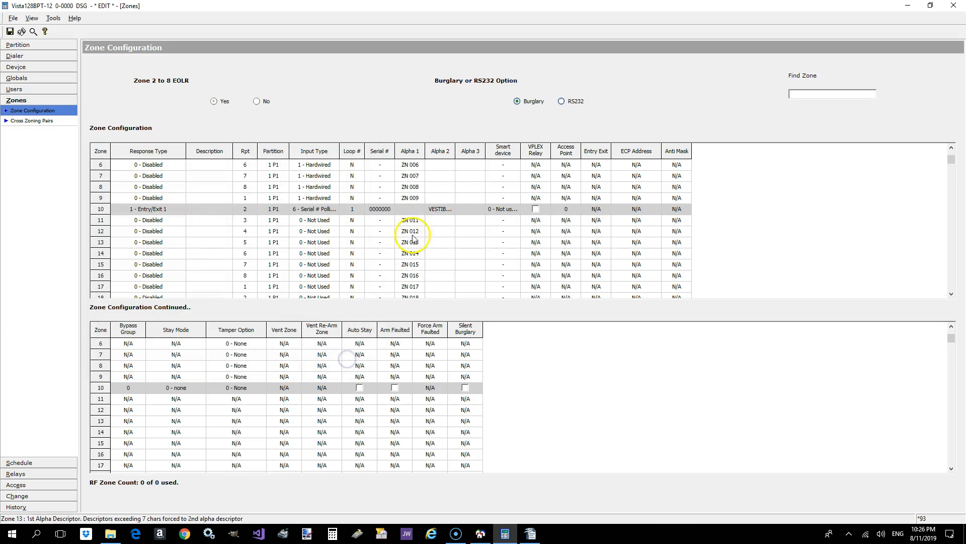
- Delete the second descriptor word VESTIBULE from zone 10 and accept the empty descriptor
double_click(440, 209)
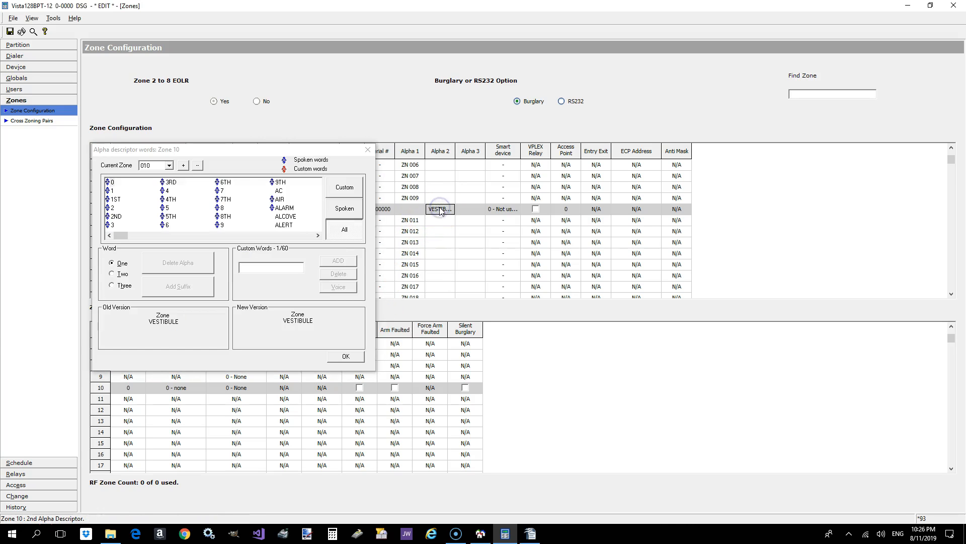
left_click(125, 285)
left_click(123, 274)
left_click(178, 263)
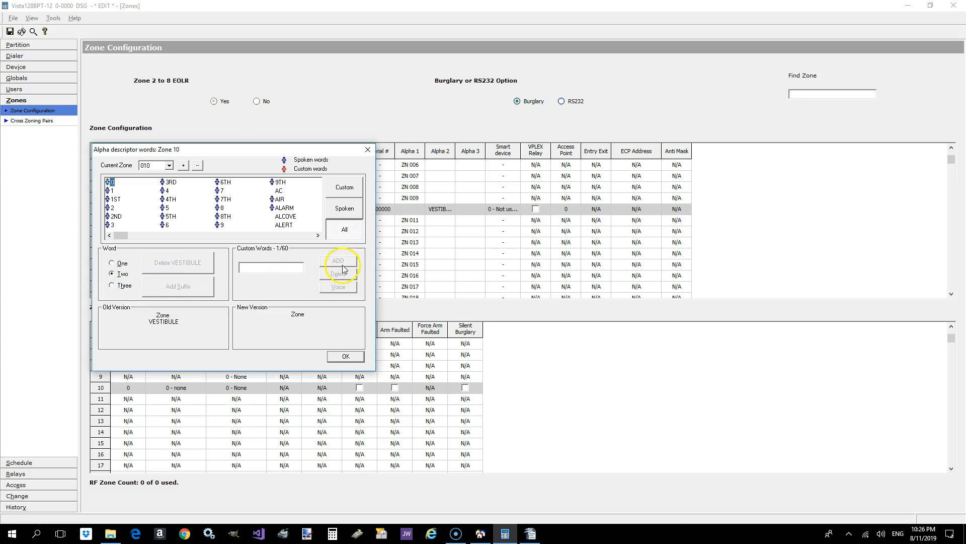
left_click(346, 356)
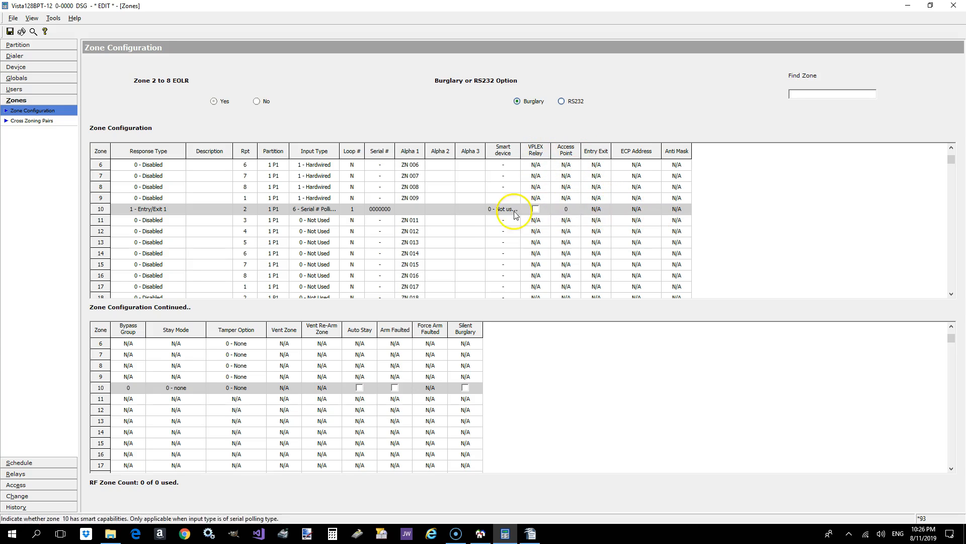
- Set zone 11's response type to 3 - Perimeter and its input type to 6 - Serial # Polling Loop
left_click(169, 225)
left_click(173, 222)
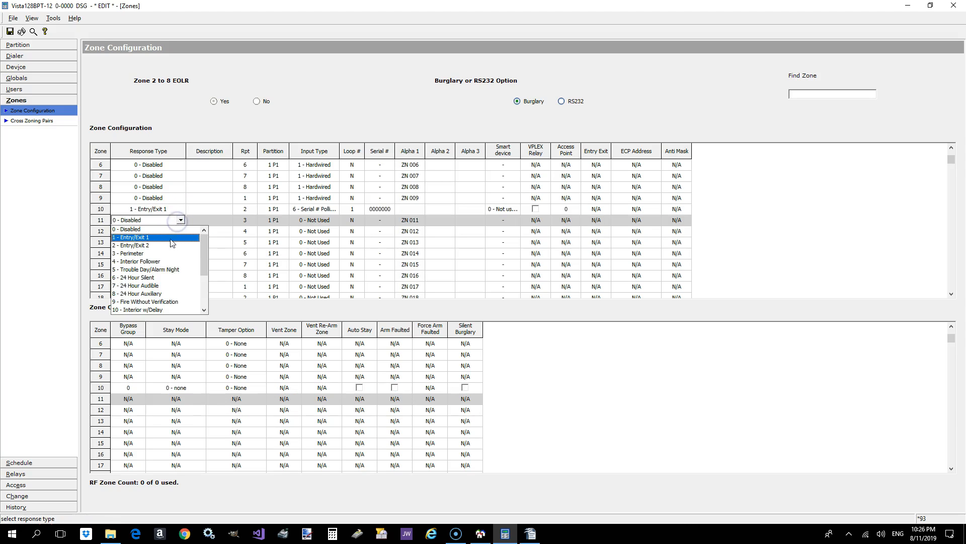
left_click(160, 255)
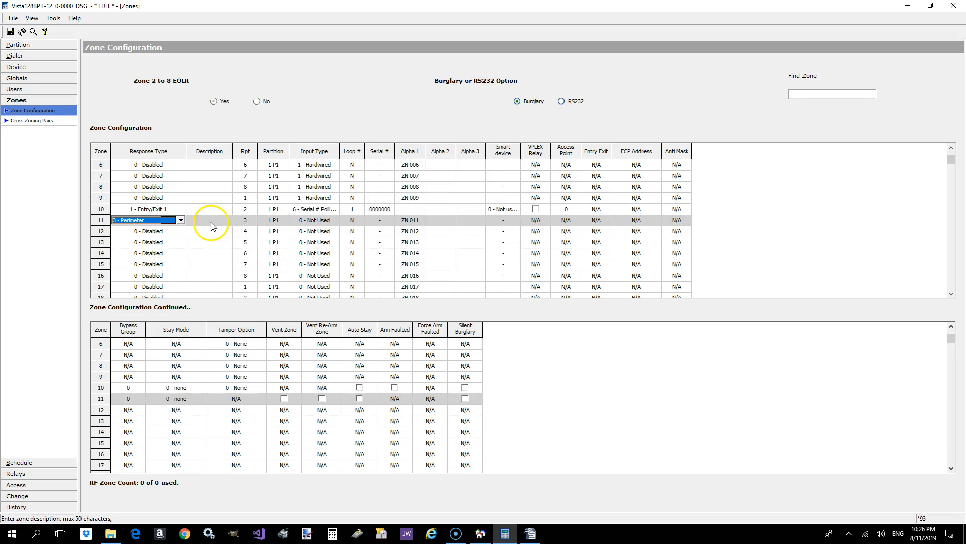
left_click(320, 219)
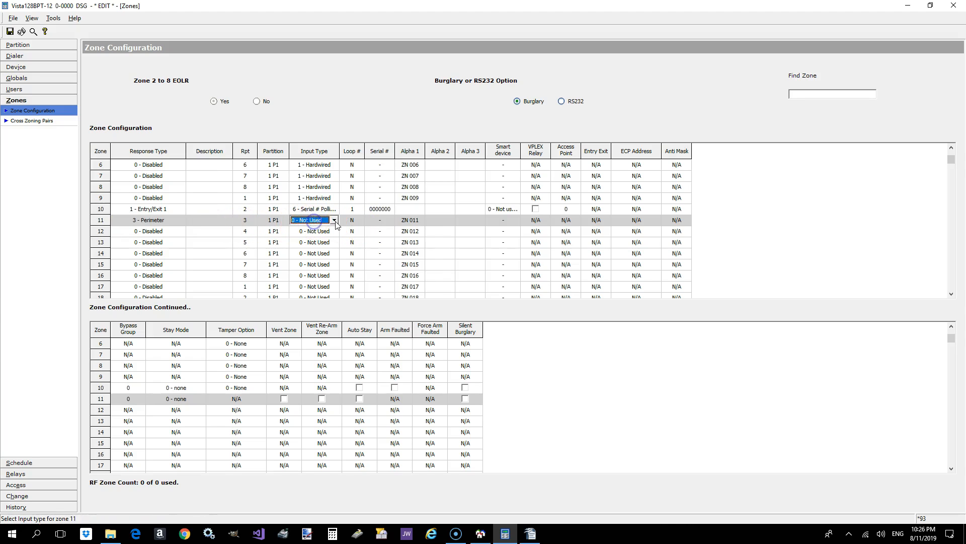
left_click(334, 220)
left_click(328, 237)
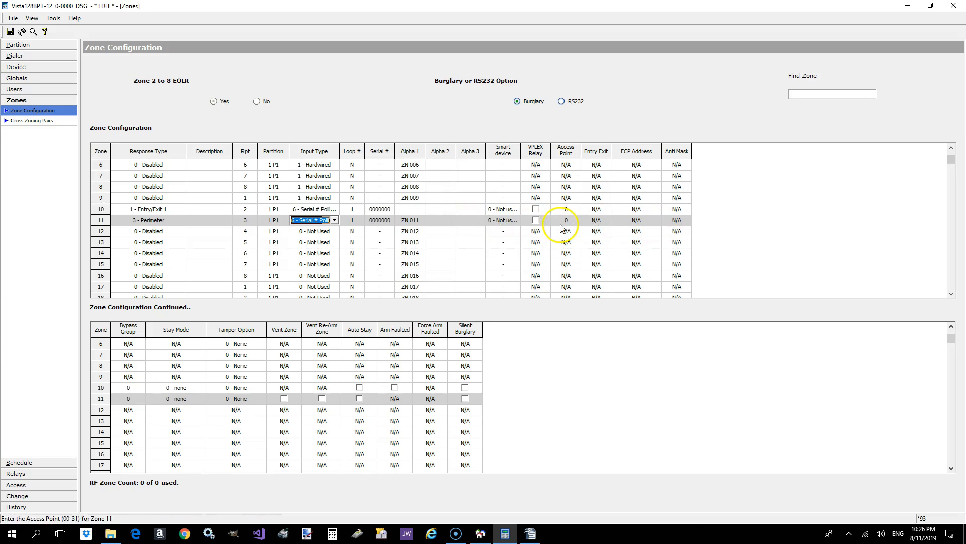
- Set the response type of zone 11 to 4 - Interior Follower
left_click(158, 221)
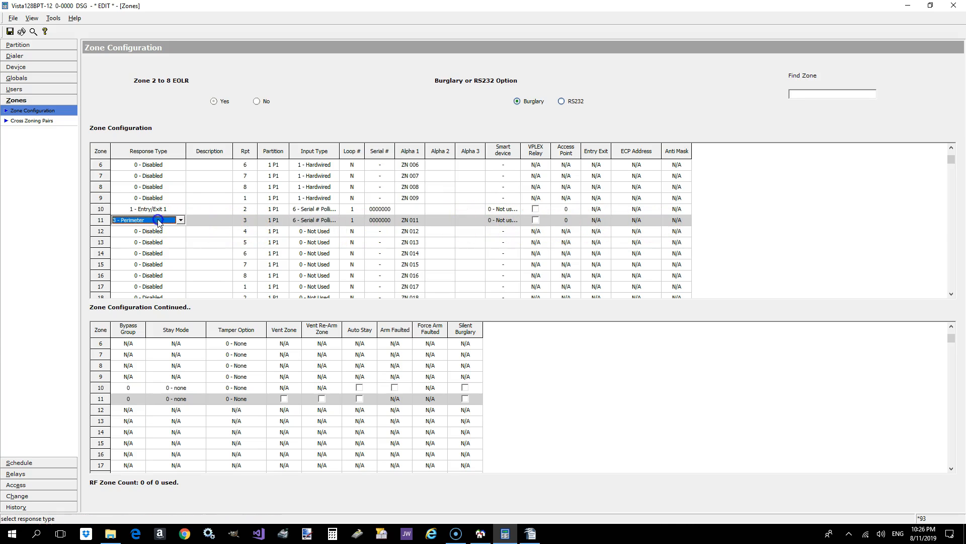
left_click(181, 221)
left_click(173, 235)
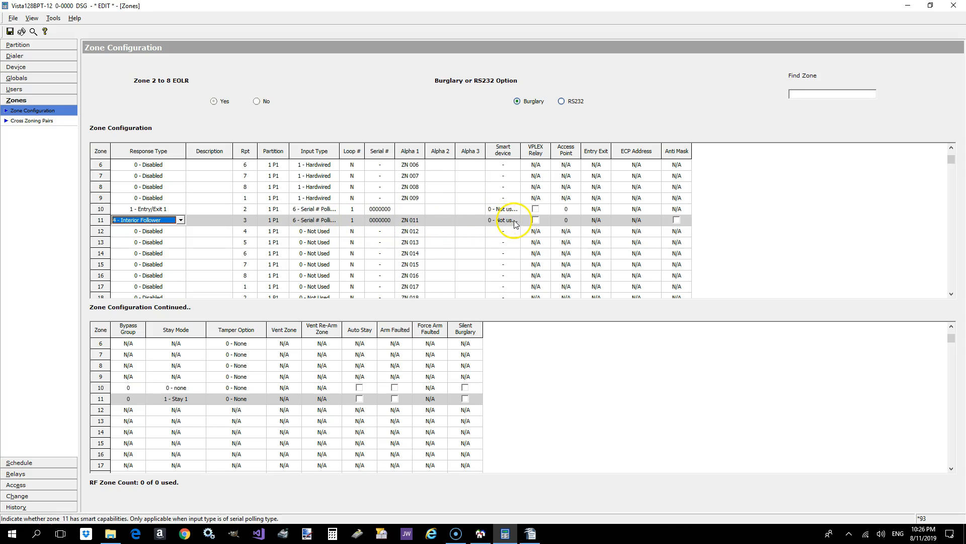
- Open the help for zone 11's Anti Mask option and read through the Zones Configuration parameter descriptions
left_click(677, 220)
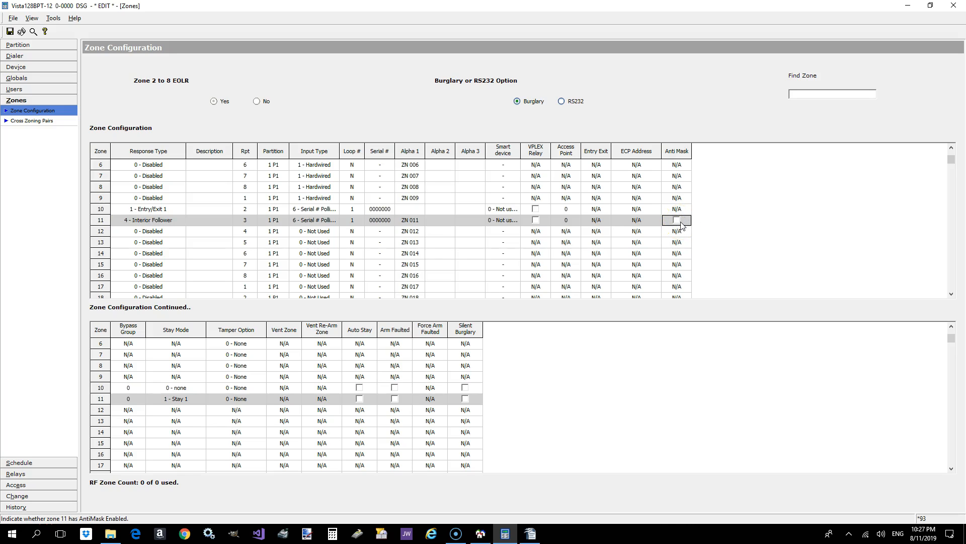
key("F1")
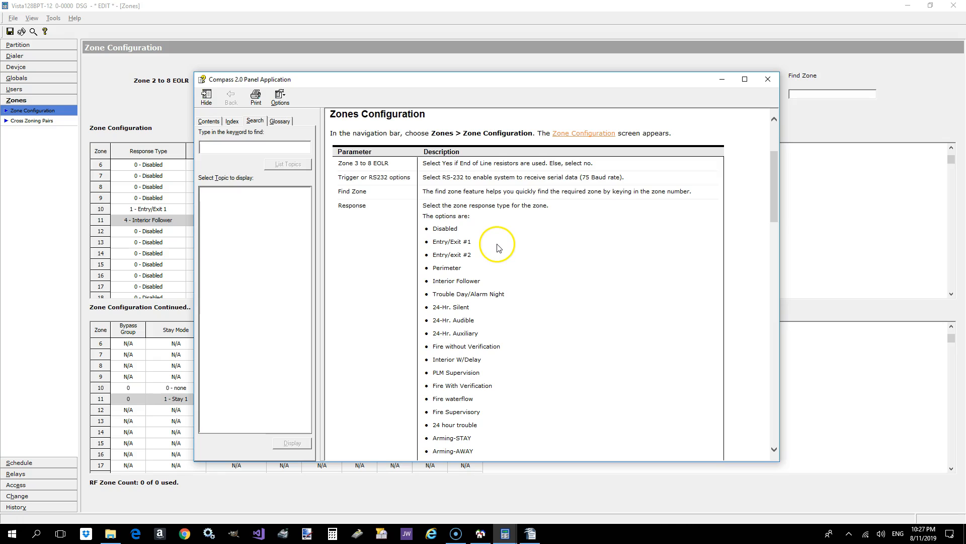
scroll(506, 249, "down", 3)
scroll(512, 253, "down", 3)
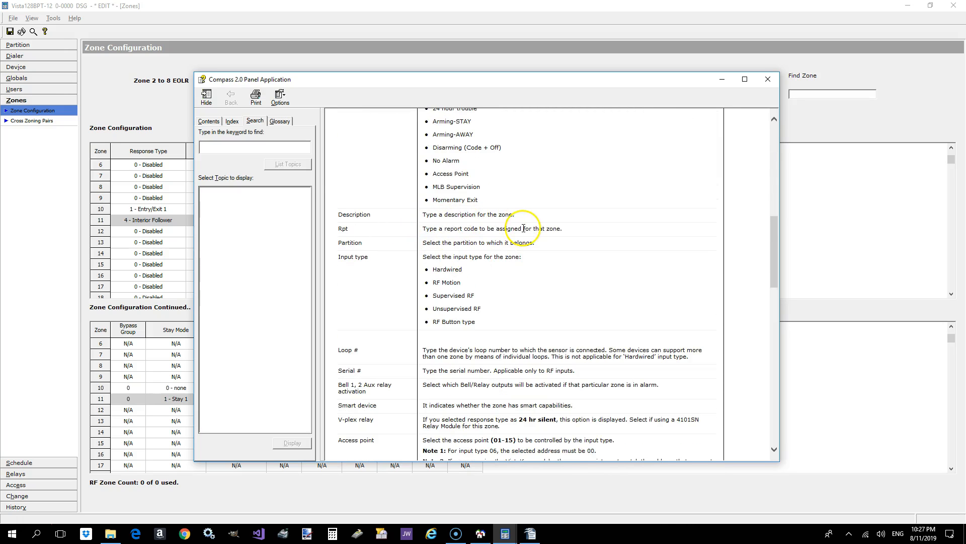
scroll(529, 237, "up", 4)
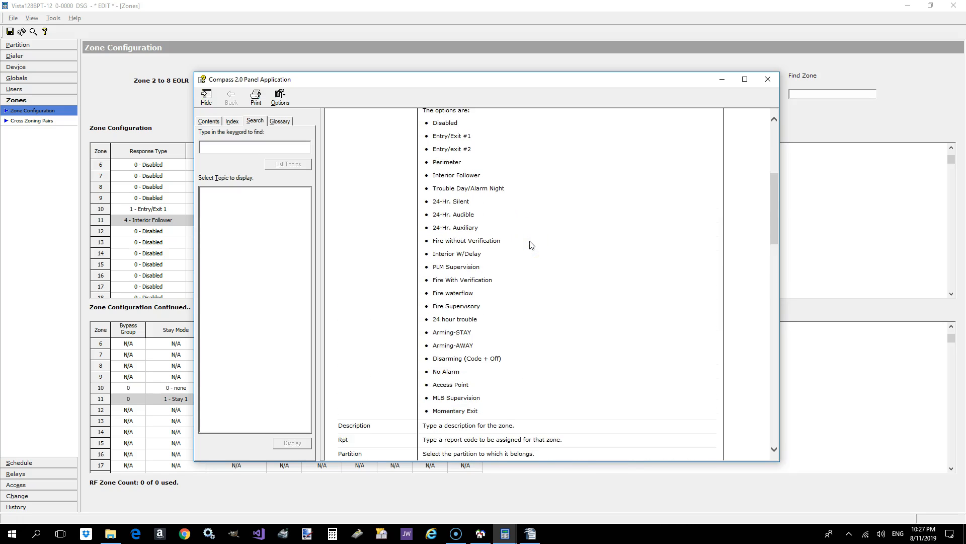
scroll(532, 245, "down", 2)
left_click_drag(580, 80, 515, 77)
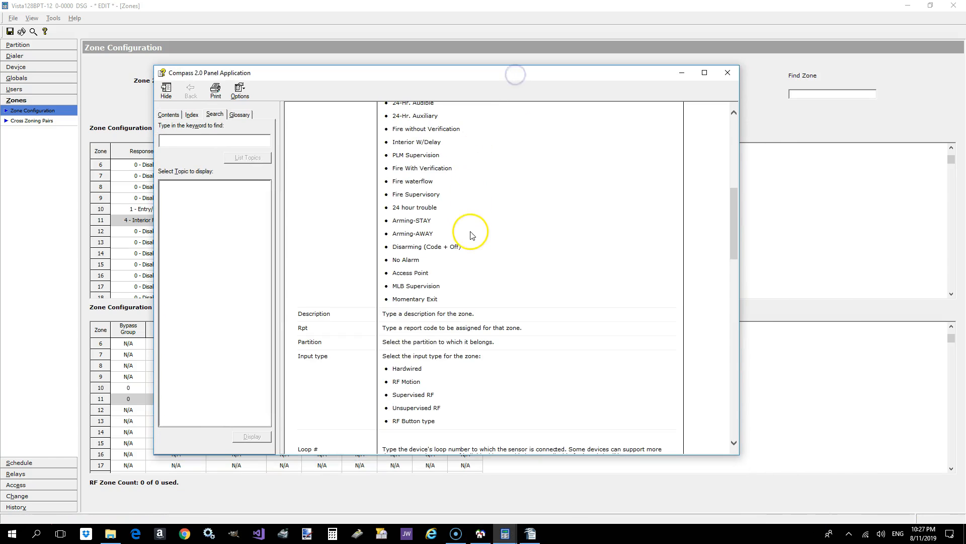
scroll(471, 236, "down", 3)
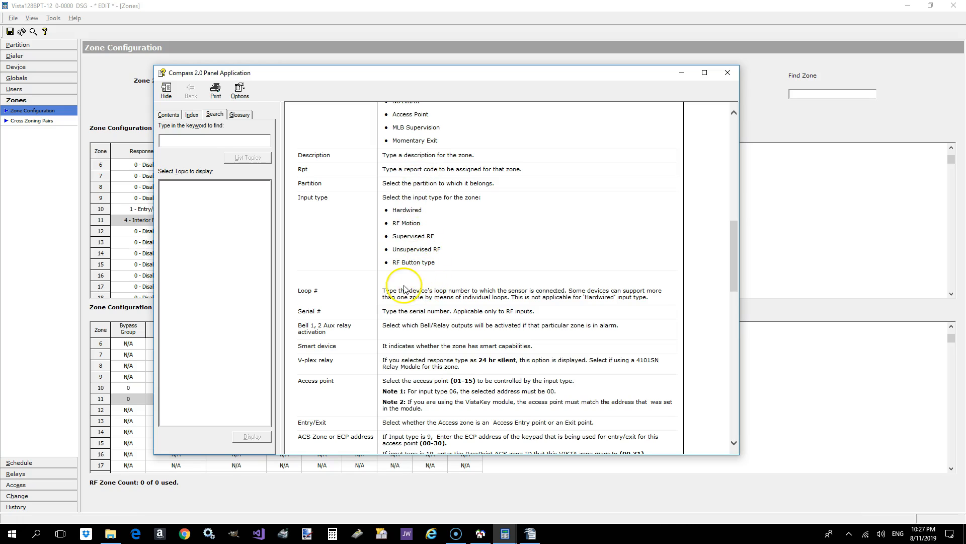
scroll(386, 301, "down", 2)
scroll(386, 301, "down", 3)
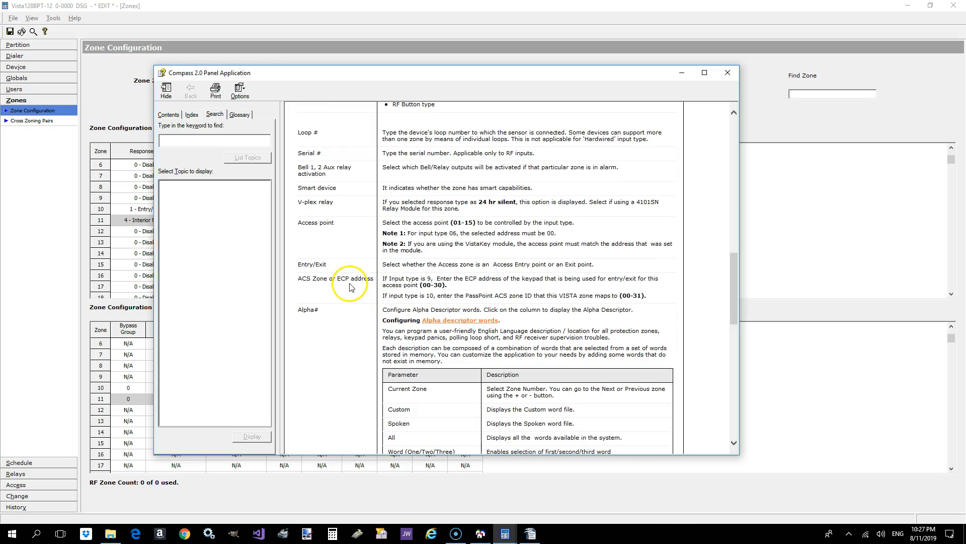
scroll(352, 234, "down", 8)
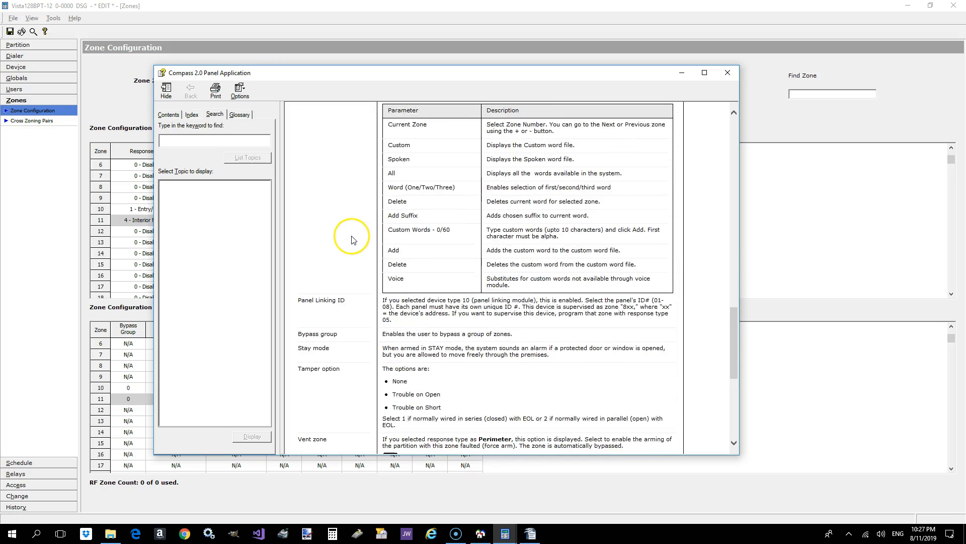
scroll(352, 240, "down", 4)
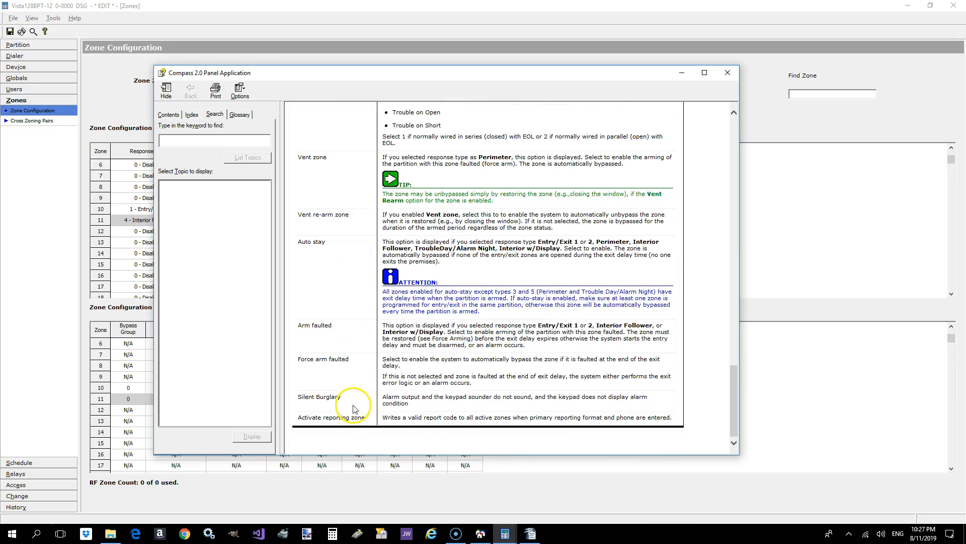
- Reread the Configure Zones help from the beginning, examining the response type, input type, access point and Alpha# descriptor parameters
scroll(356, 333, "up", 7)
scroll(355, 329, "up", 15)
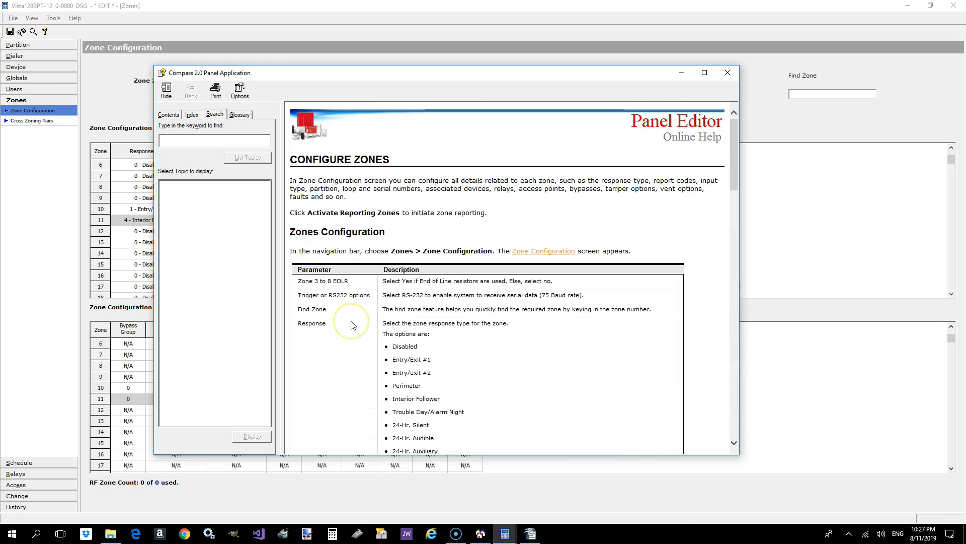
scroll(353, 326, "down", 7)
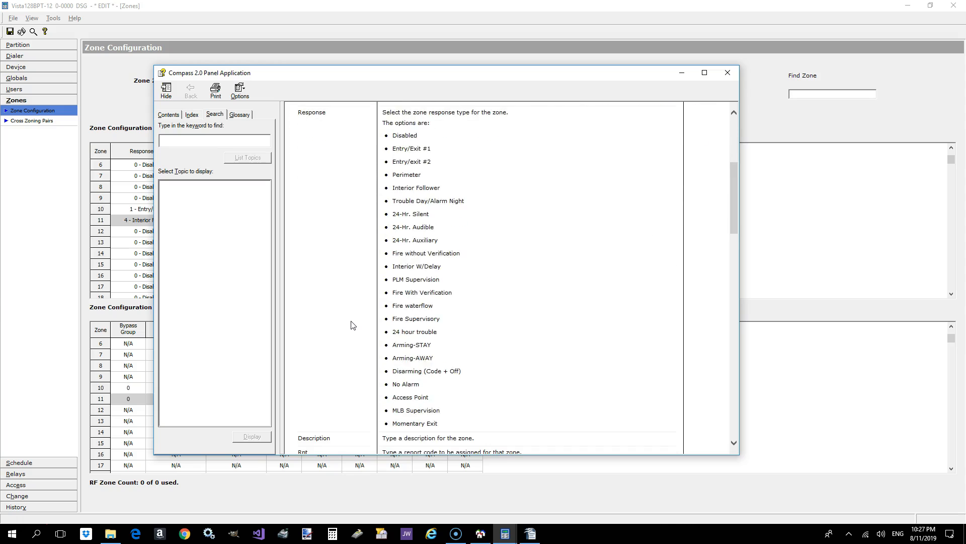
scroll(353, 325, "down", 2)
scroll(353, 326, "down", 6)
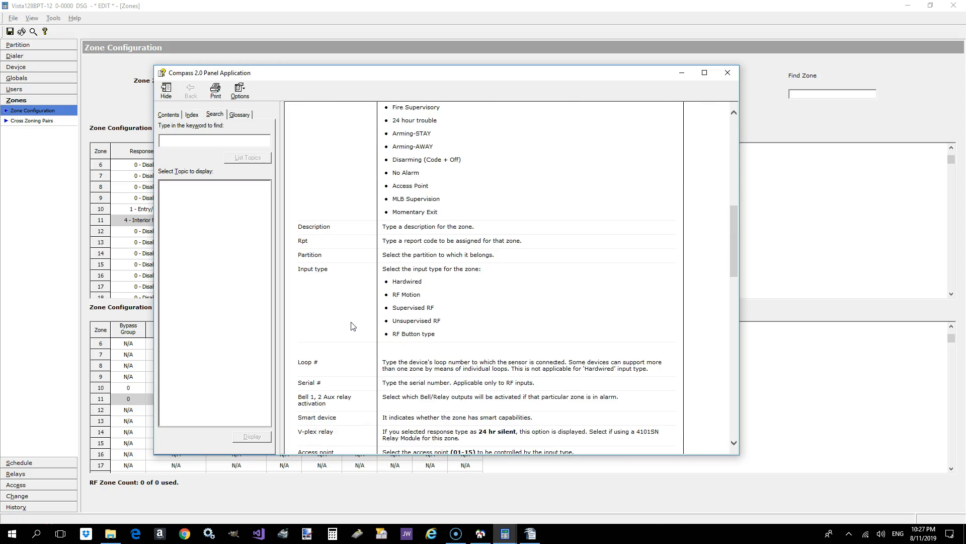
scroll(353, 325, "down", 10)
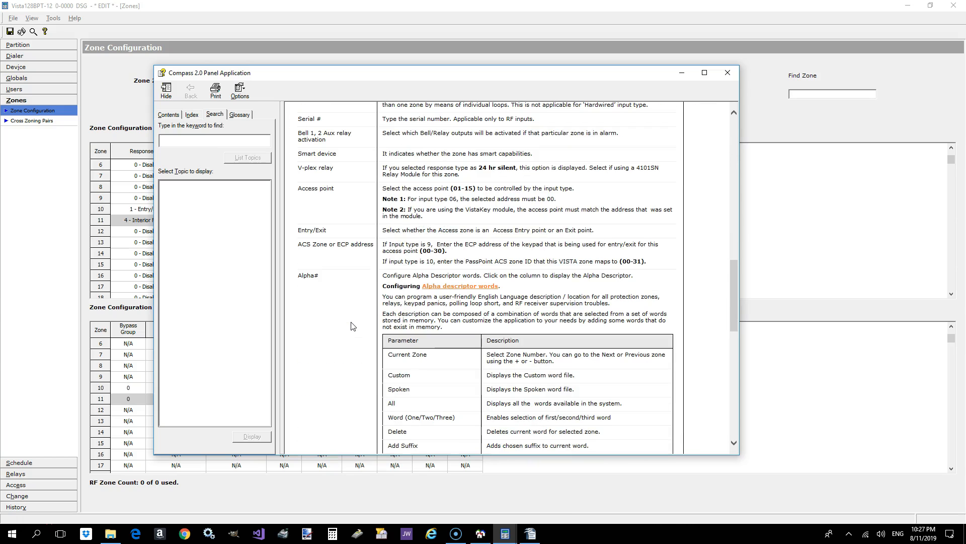
scroll(352, 326, "down", 4)
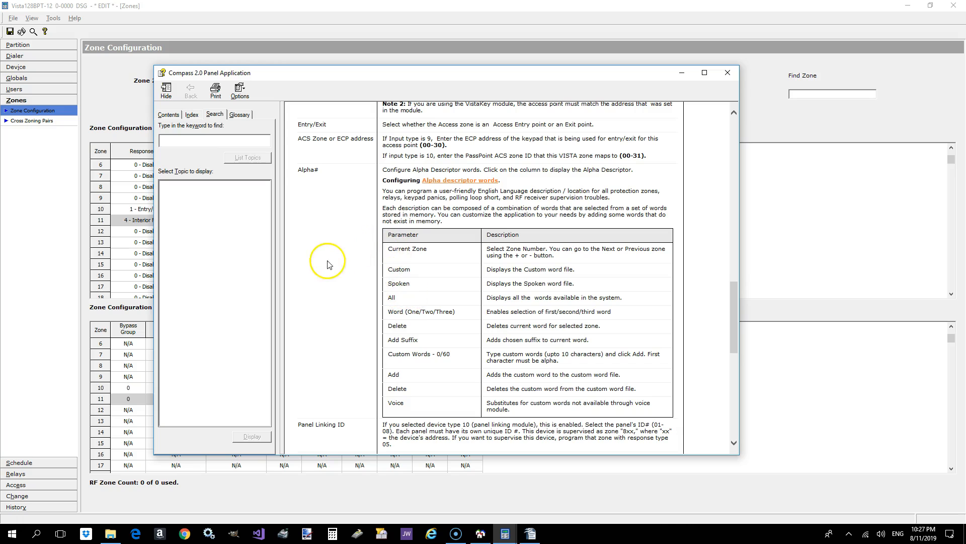
scroll(337, 252, "up", 2)
scroll(338, 252, "up", 6)
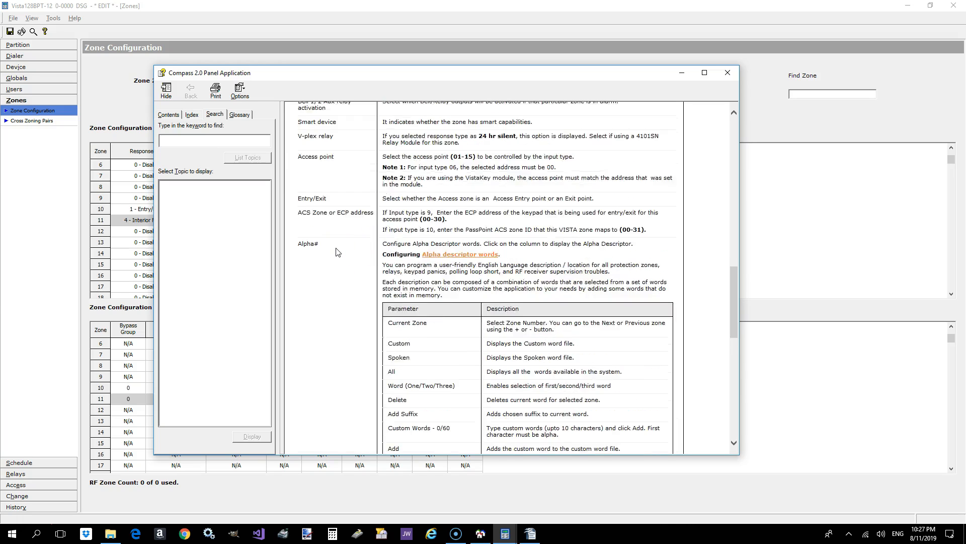
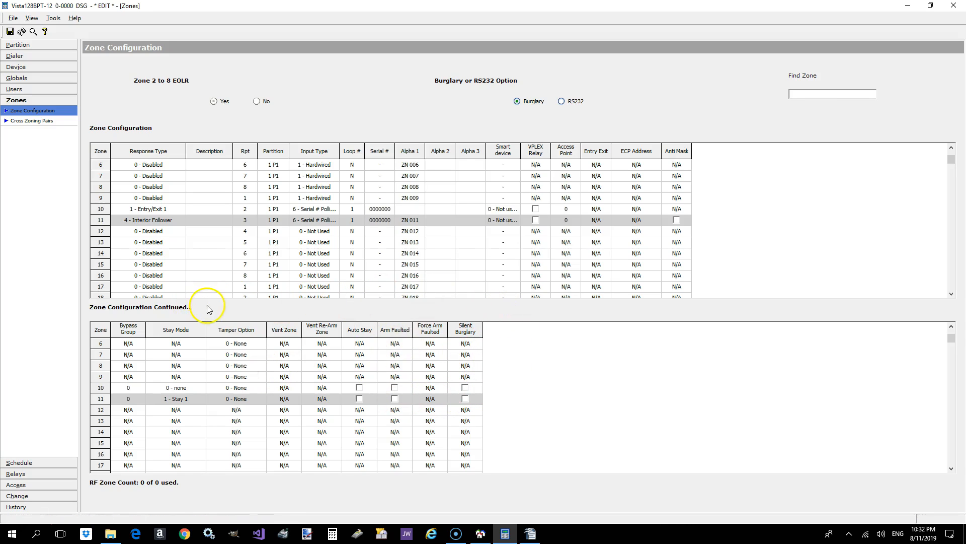
- Set the response type of zone 11 to 0 - Disabled
left_click(167, 221)
left_click(179, 221)
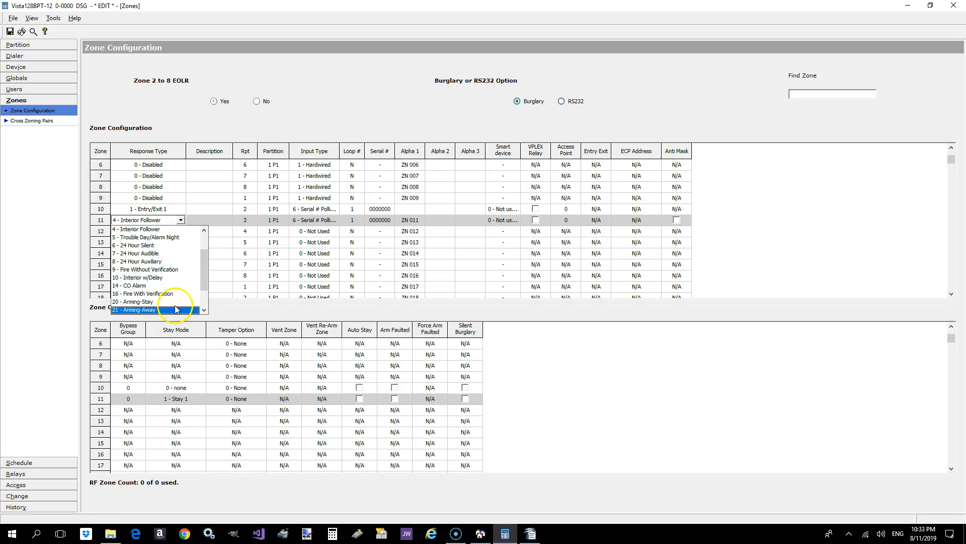
left_click_drag(205, 274, 205, 233)
left_click(151, 220)
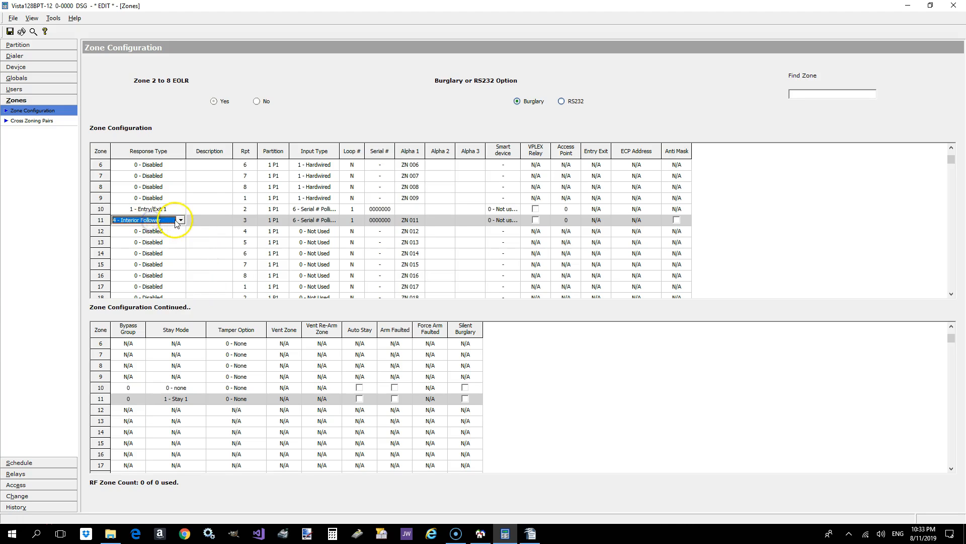
left_click(180, 220)
left_click_drag(204, 252, 204, 229)
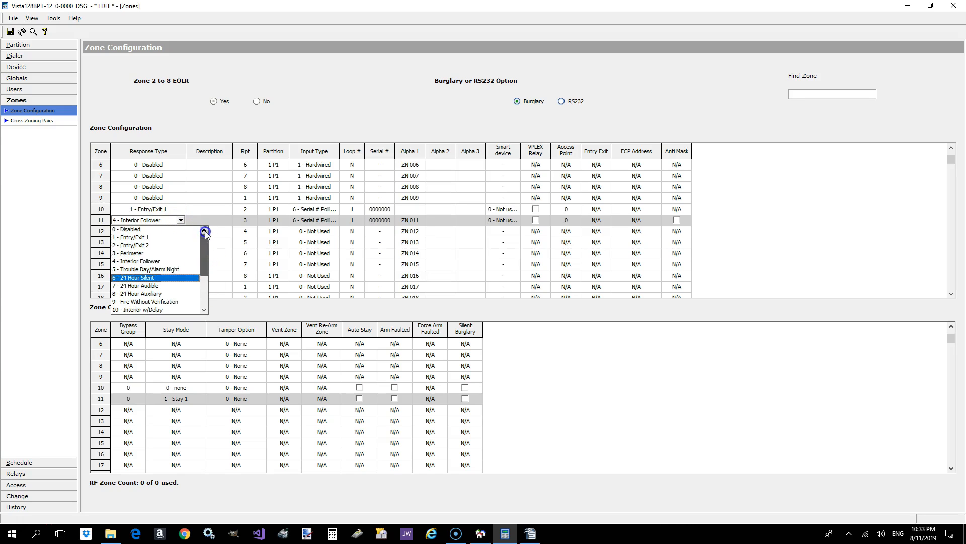
left_click(167, 228)
- Set the response type of zone 10 to 0 - Disabled and save the zone configuration
left_click(168, 209)
left_click(180, 208)
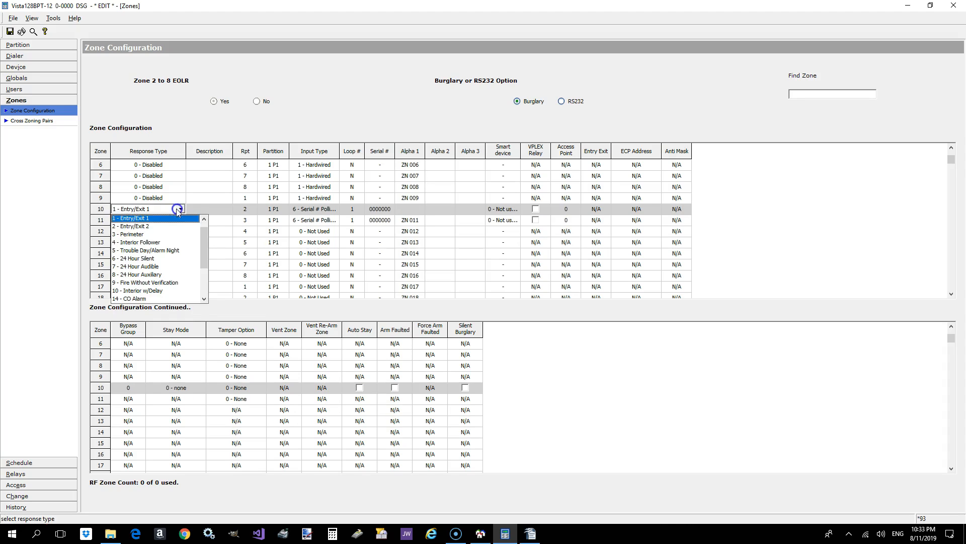
left_click(204, 220)
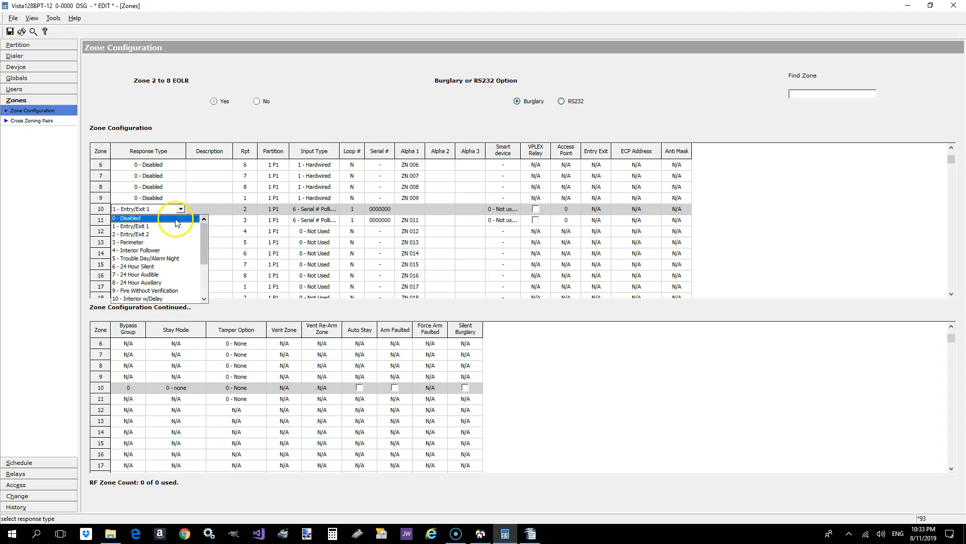
left_click(176, 219)
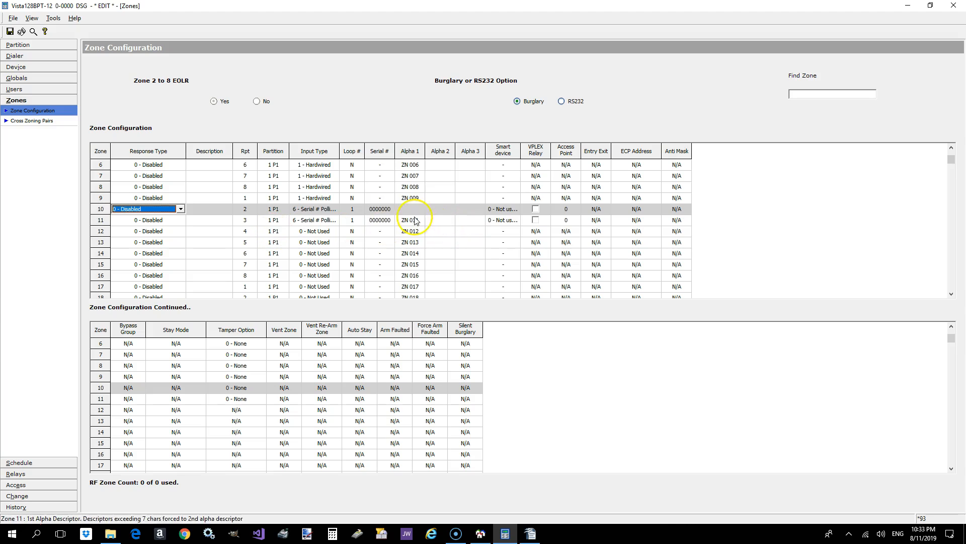
left_click(179, 209)
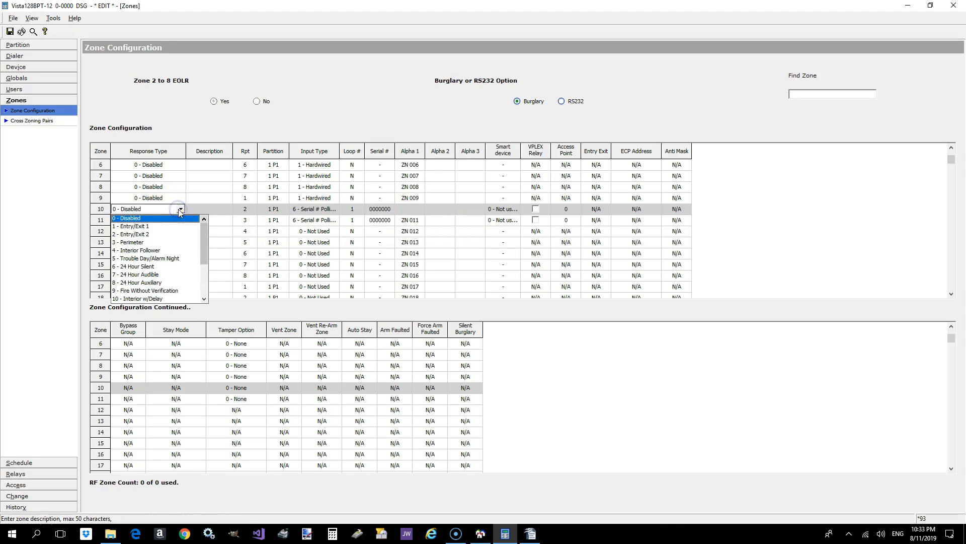
left_click(180, 209)
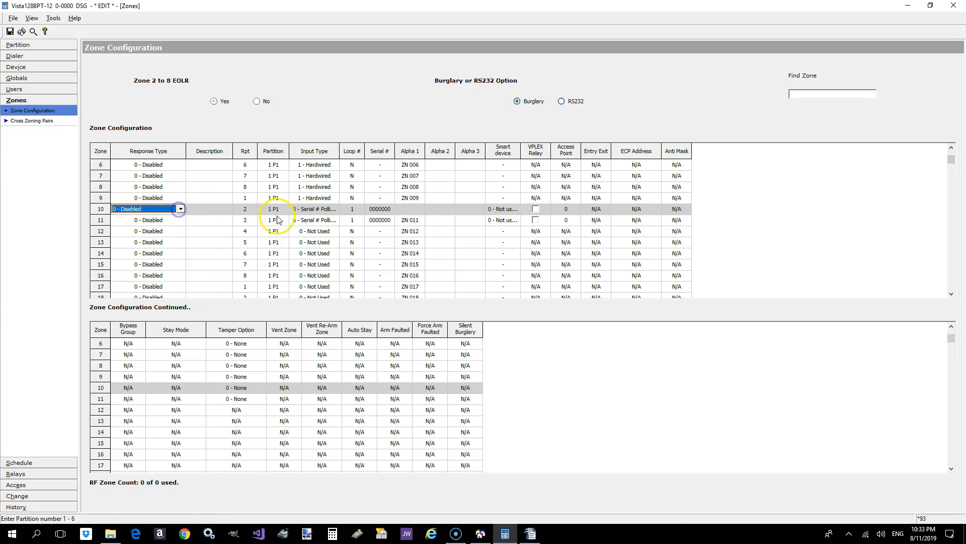
left_click(335, 208)
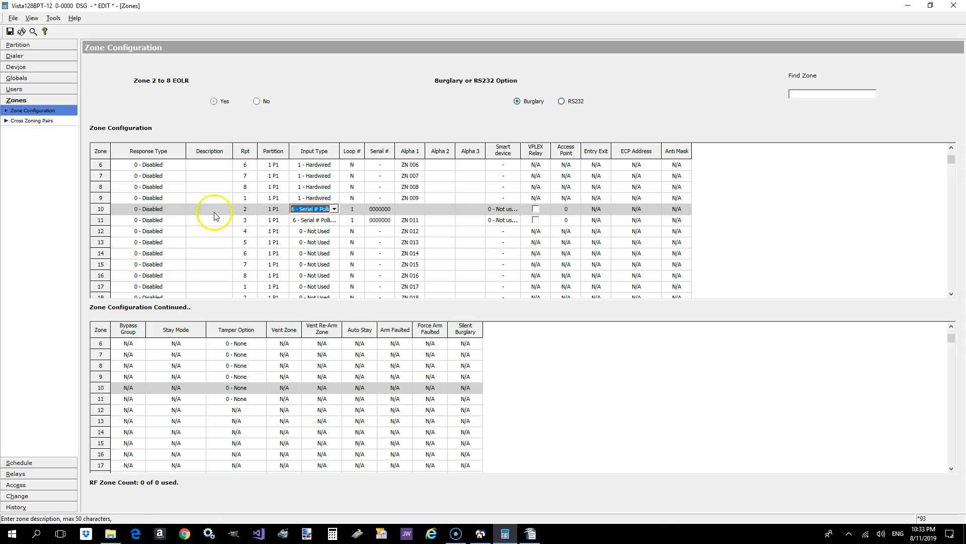
left_click(172, 209)
left_click(10, 31)
left_click(399, 220)
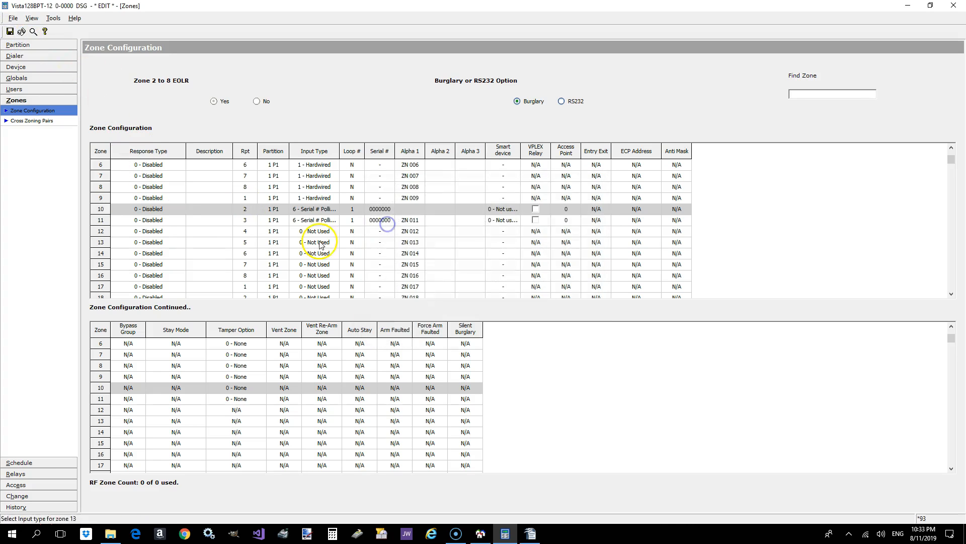
- Open the relay Output Devices page and enter Ext Strobe as the description of device 1
left_click(30, 122)
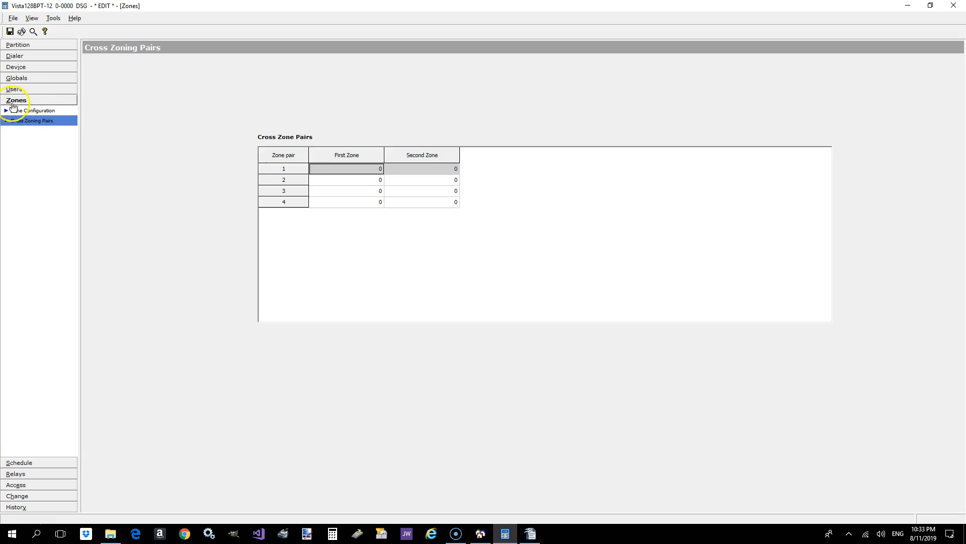
left_click(45, 465)
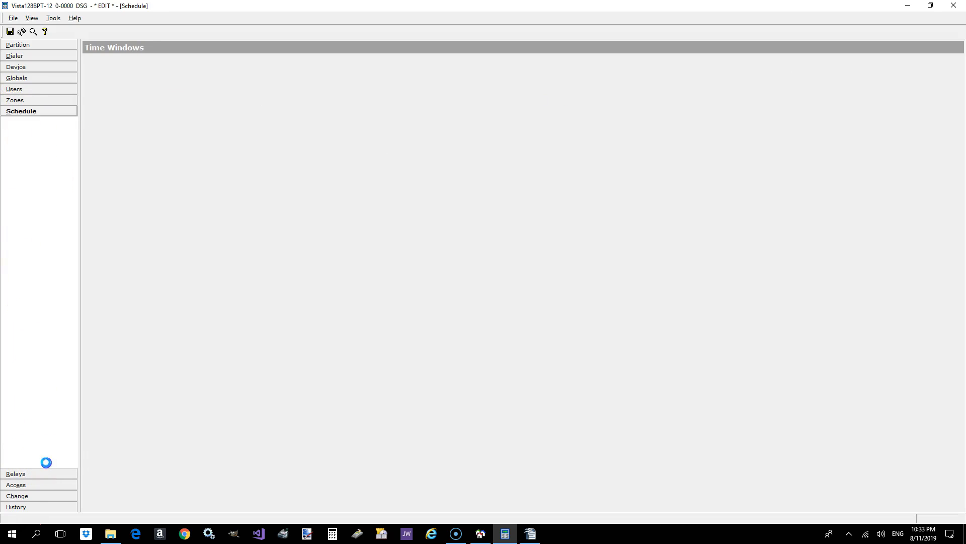
left_click(40, 477)
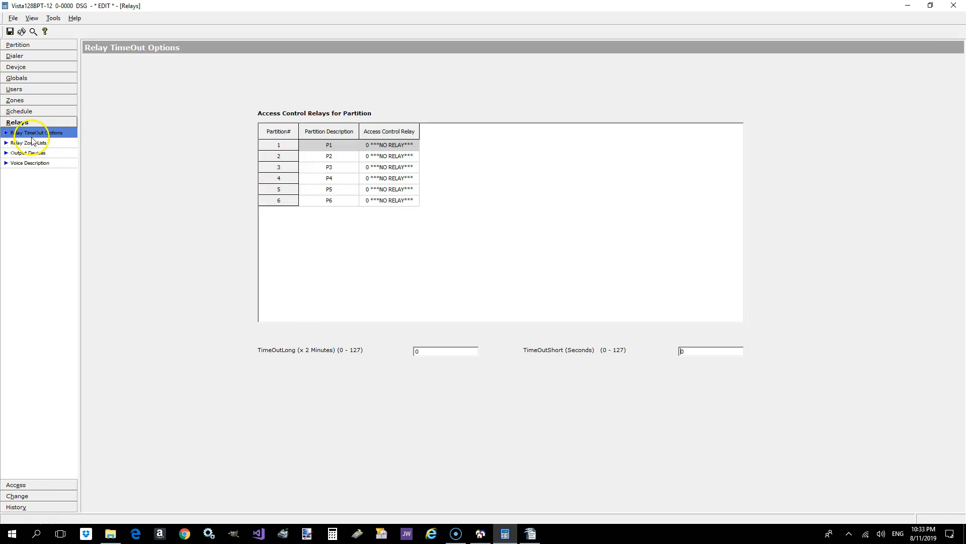
left_click(28, 154)
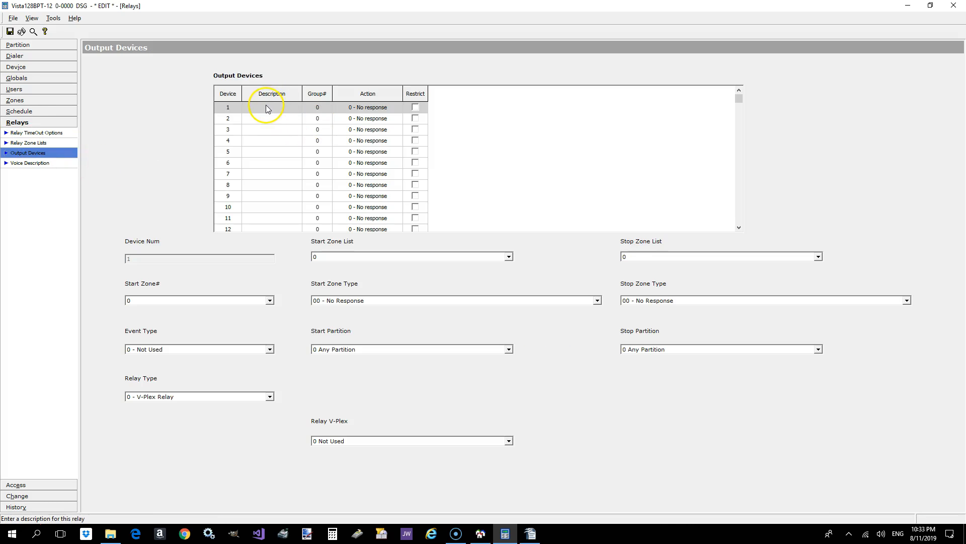
left_click(265, 111)
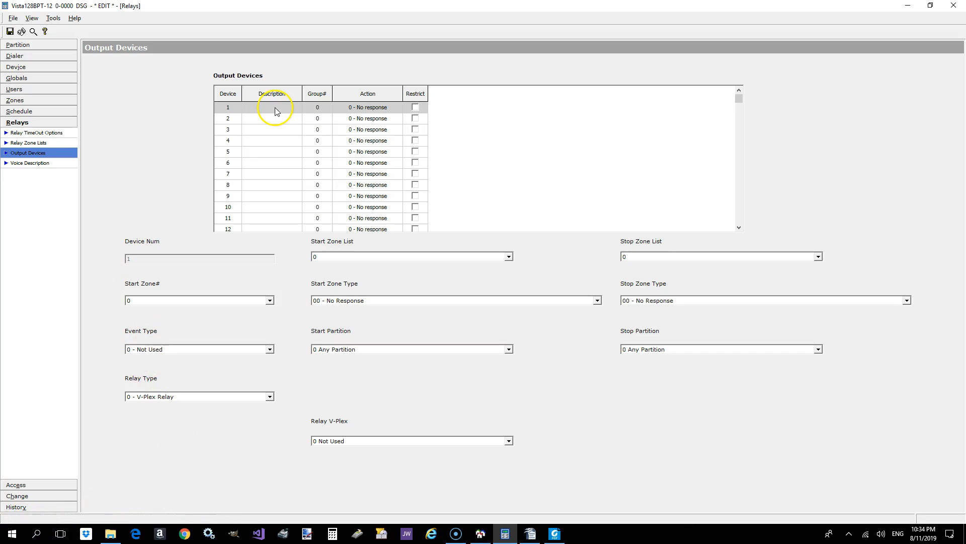
left_click(276, 108)
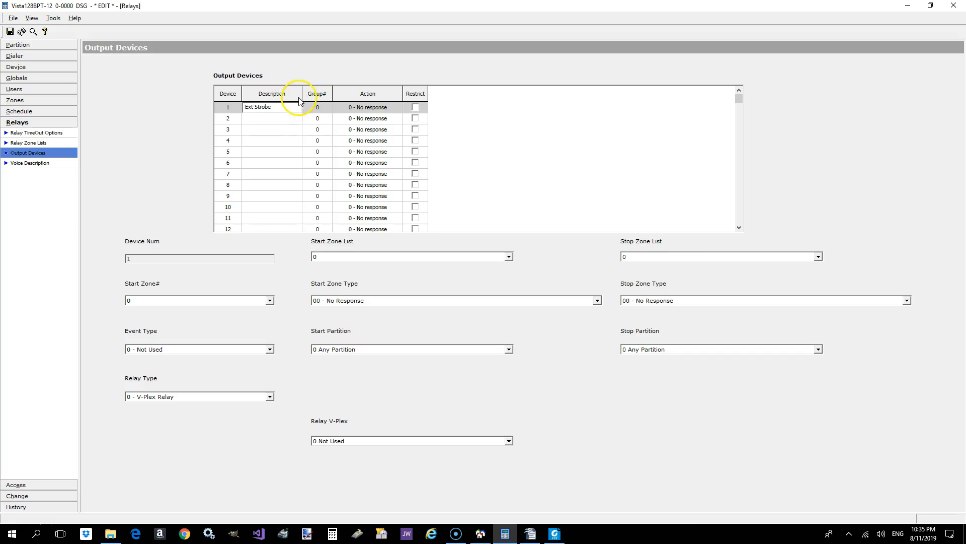
- Set the action of the Ext Strobe output device to 2-Close and stay Closed
left_click(352, 107)
left_click(377, 108)
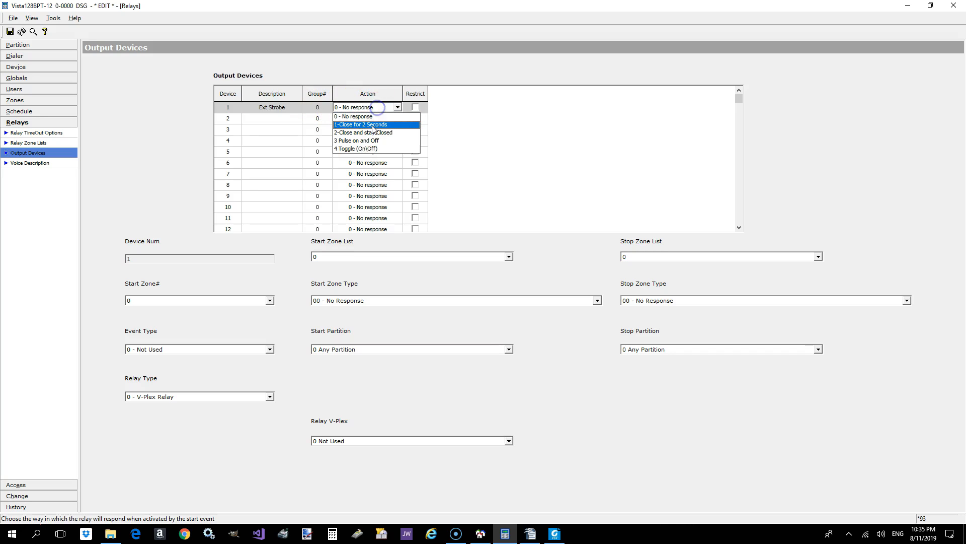
left_click(373, 124)
left_click(375, 108)
left_click(381, 134)
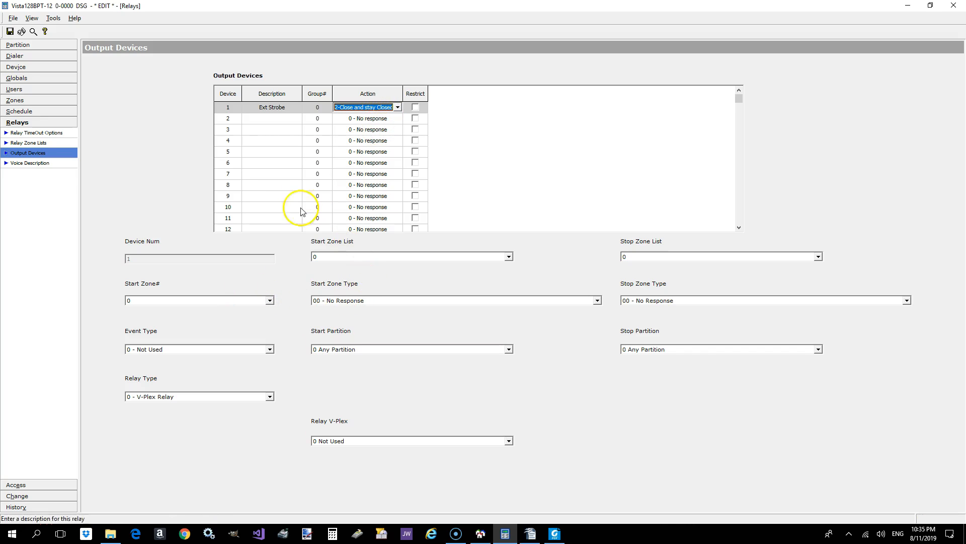
- Set the Ext Strobe's start zone type to 21 - Arming-Away and its stop zone type to 22 - Disarming (Code+Off)
left_click(381, 300)
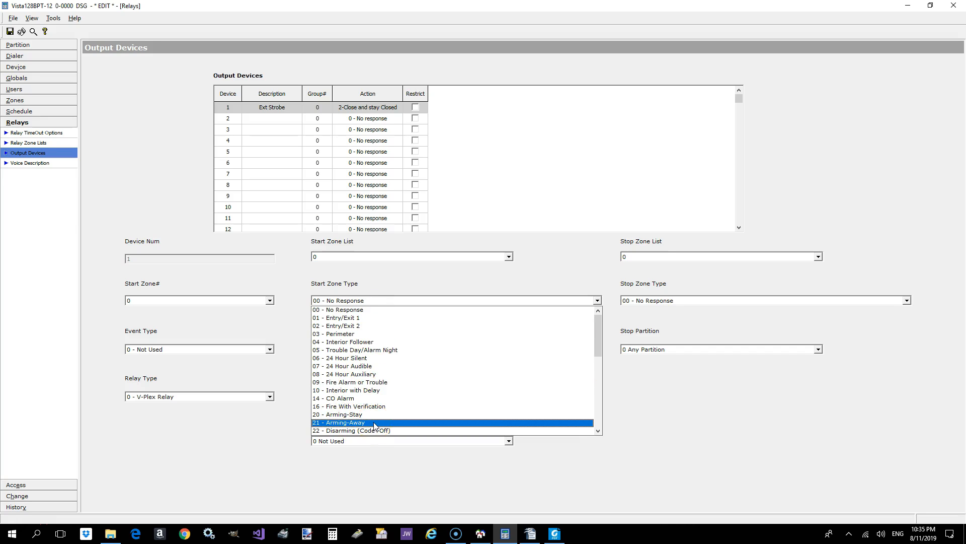
left_click(374, 422)
left_click(655, 301)
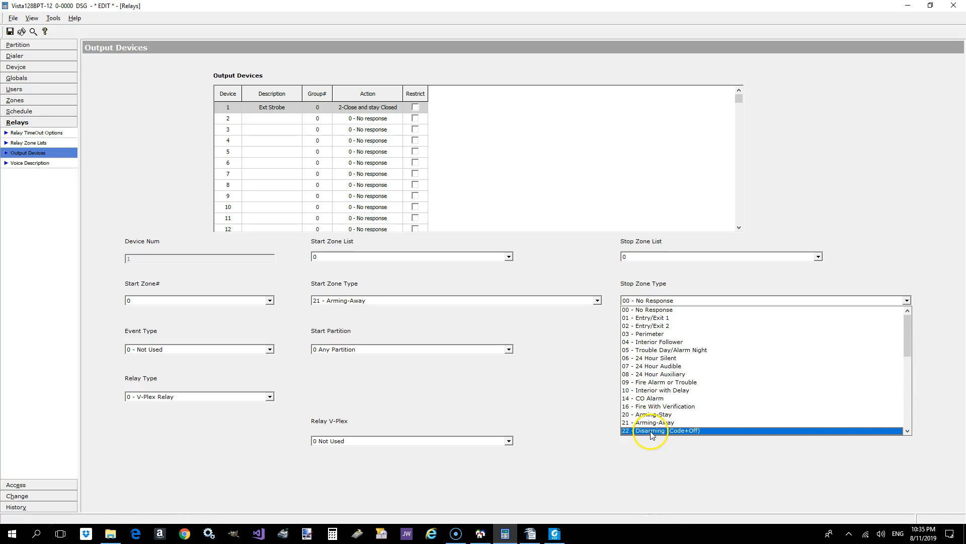
left_click(650, 431)
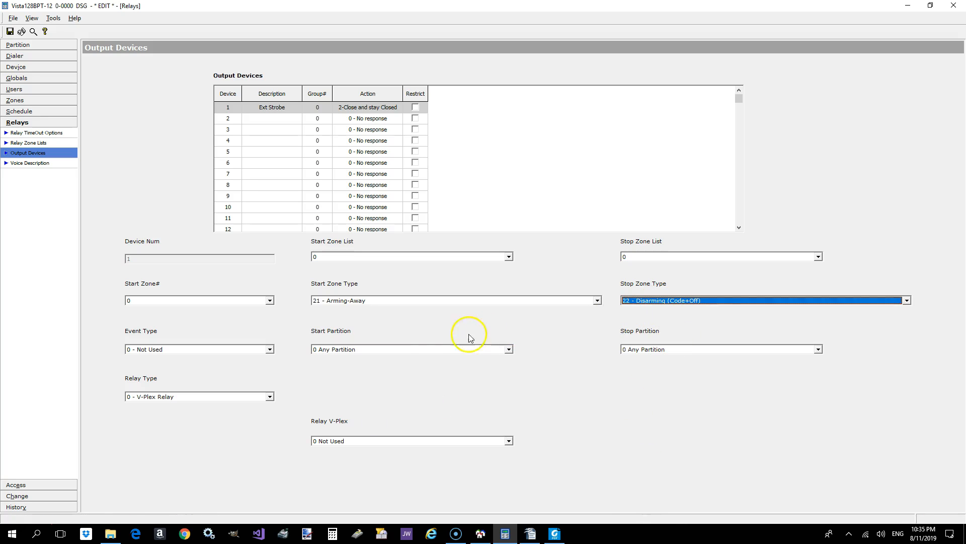
- Set both the start partition and the stop partition of the Ext Strobe to 5 P5
left_click(337, 351)
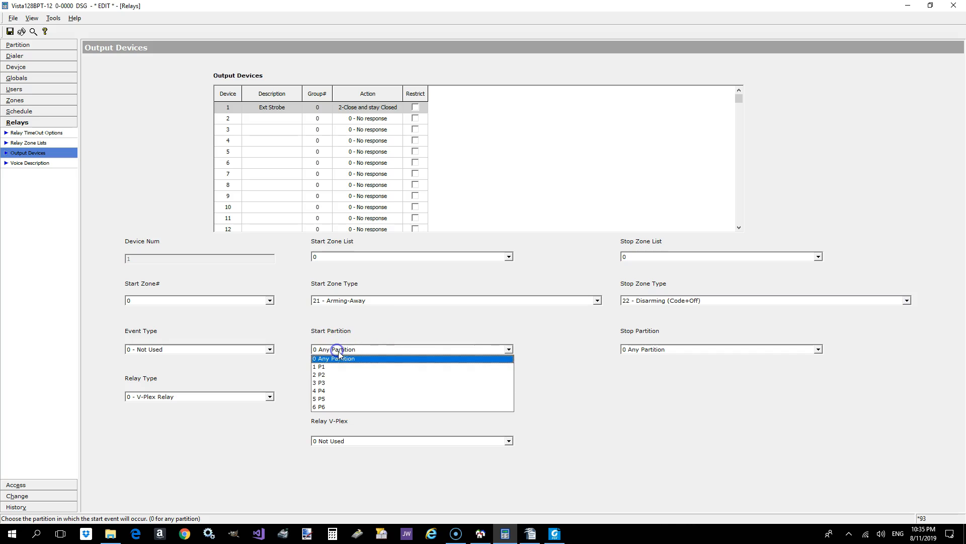
left_click(342, 400)
left_click(677, 349)
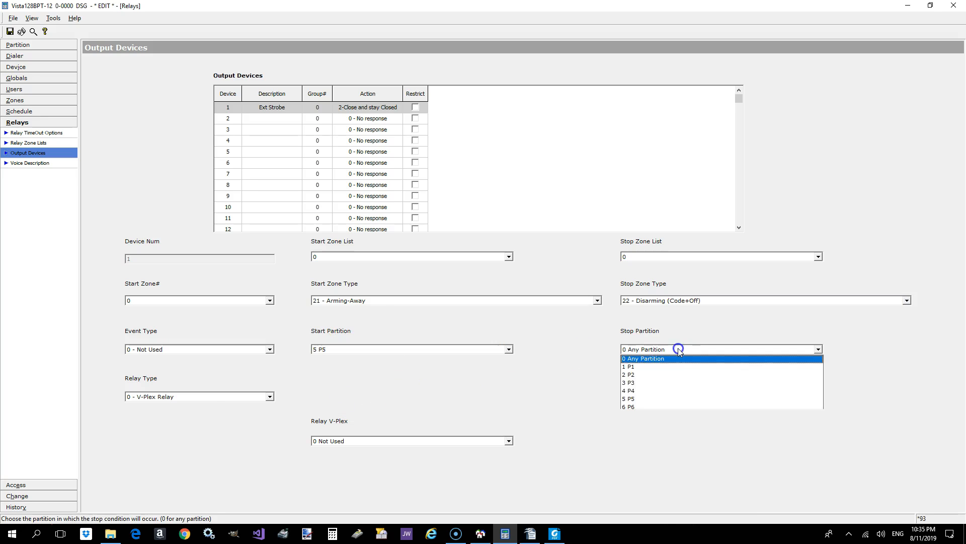
left_click(655, 400)
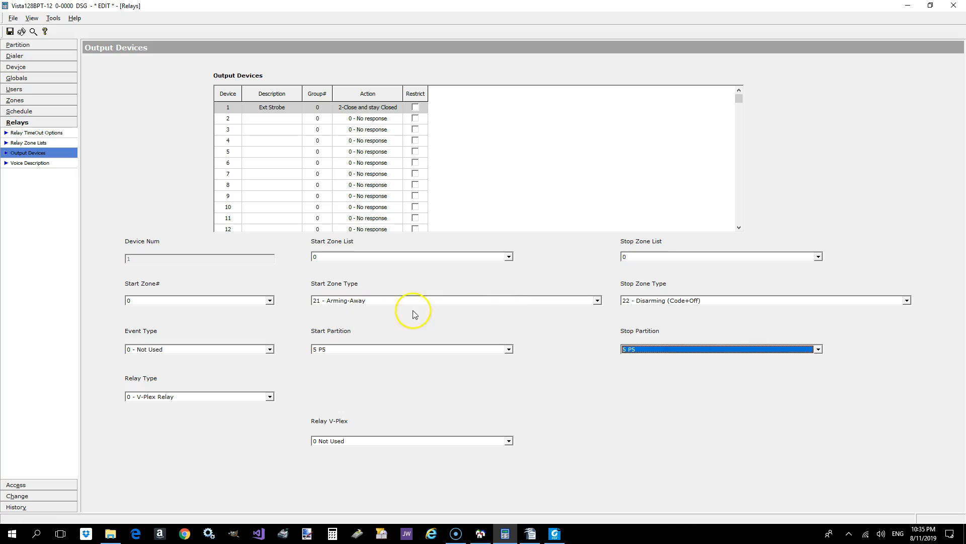
- Set the Ext Strobe's event type to 1 - Alarm and its relay type to 1 - 4204 Relays
left_click(233, 350)
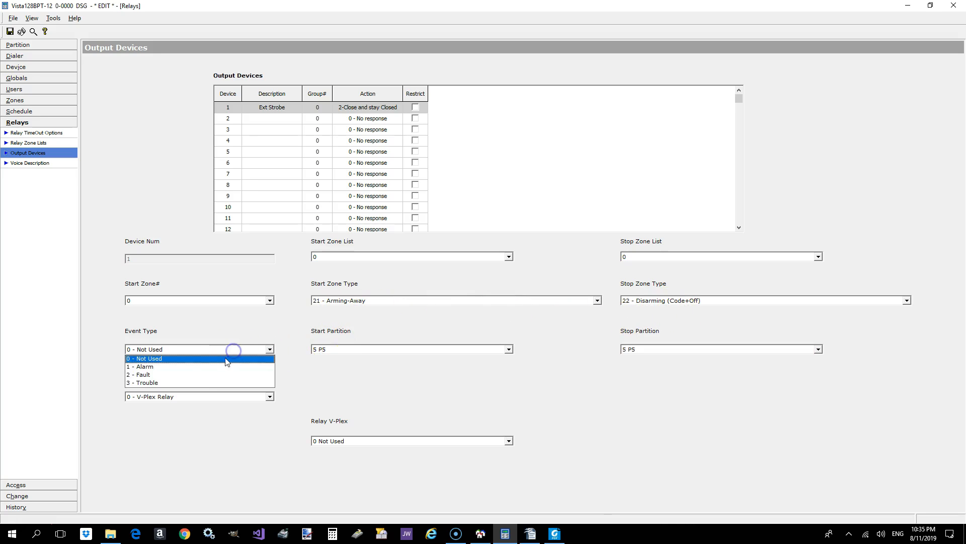
left_click(201, 370)
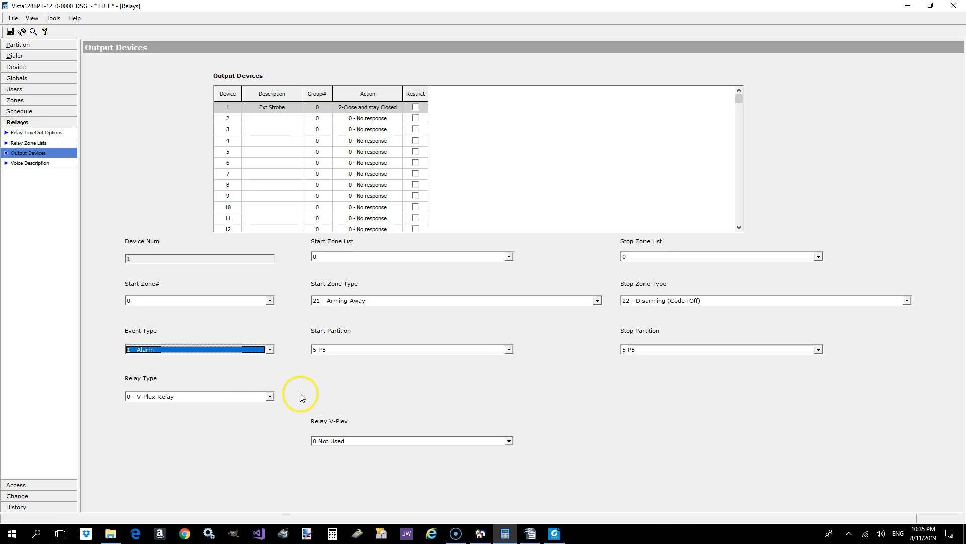
left_click(264, 397)
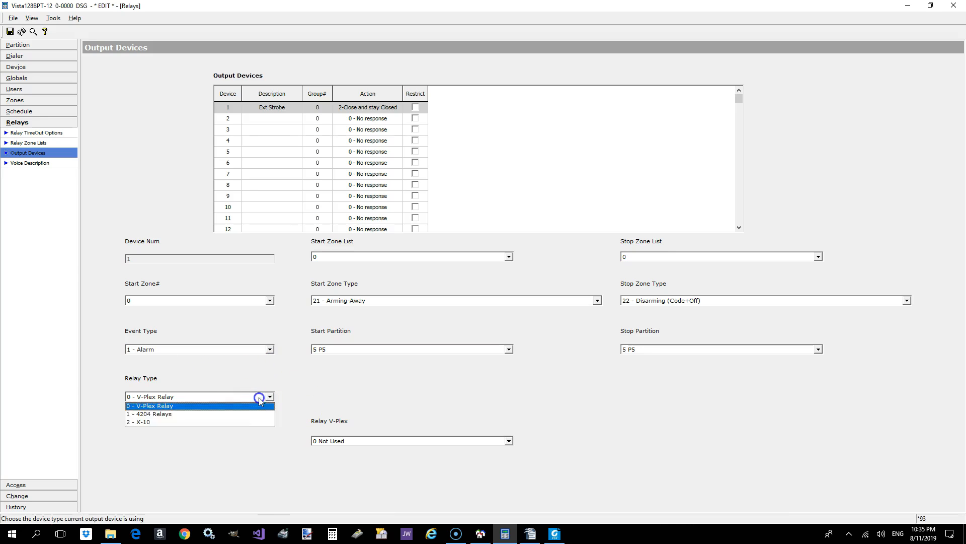
left_click(232, 413)
- Assign the Ext Strobe to relay number 1 at relay ECP address 4, and save the output device settings
left_click(471, 489)
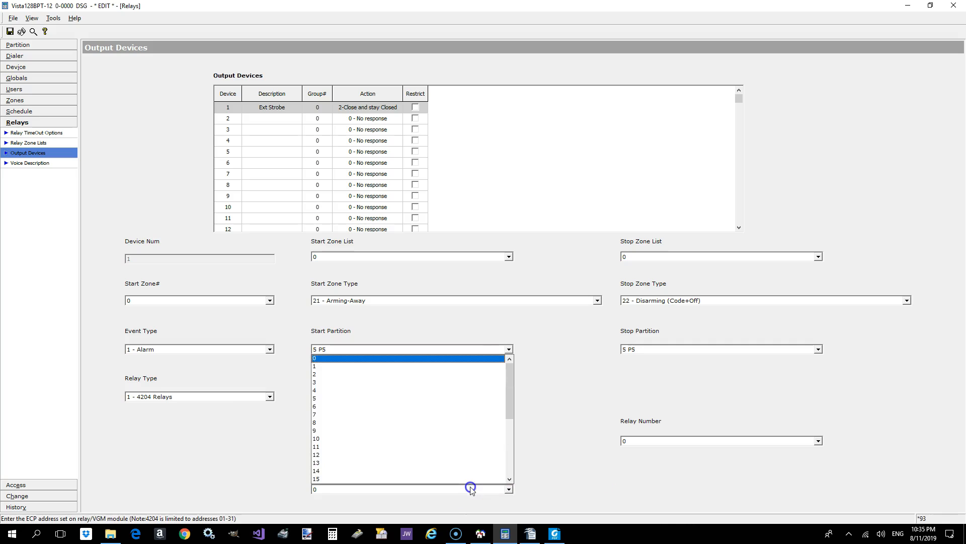
left_click(382, 390)
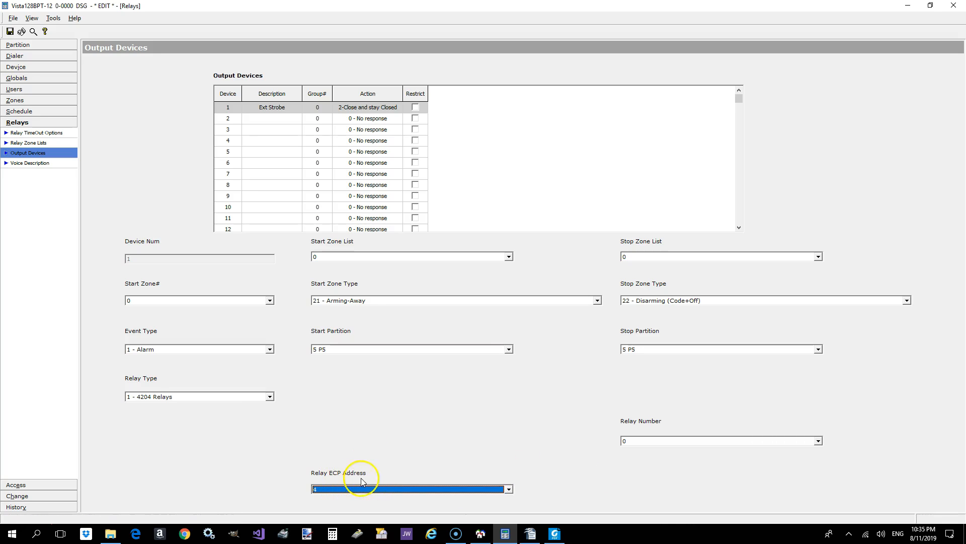
left_click(651, 442)
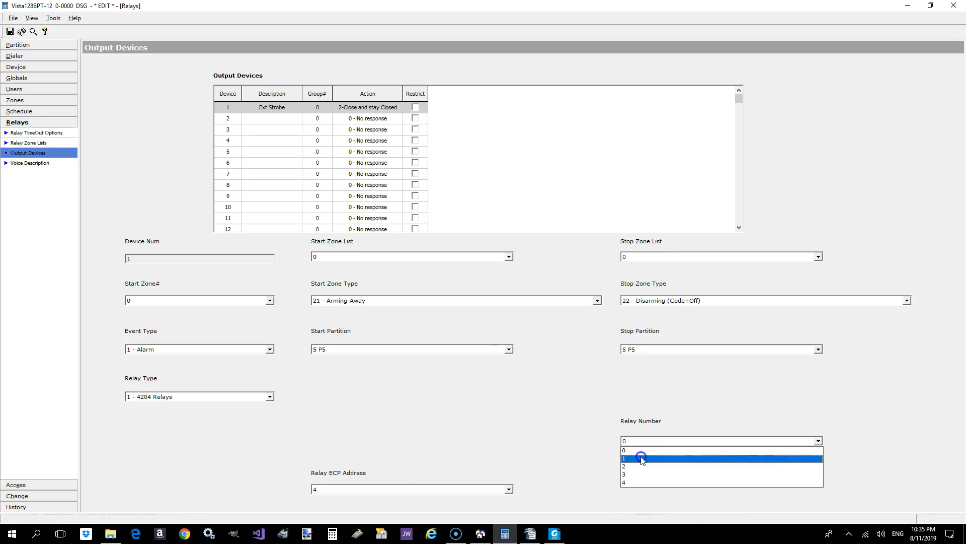
left_click(642, 458)
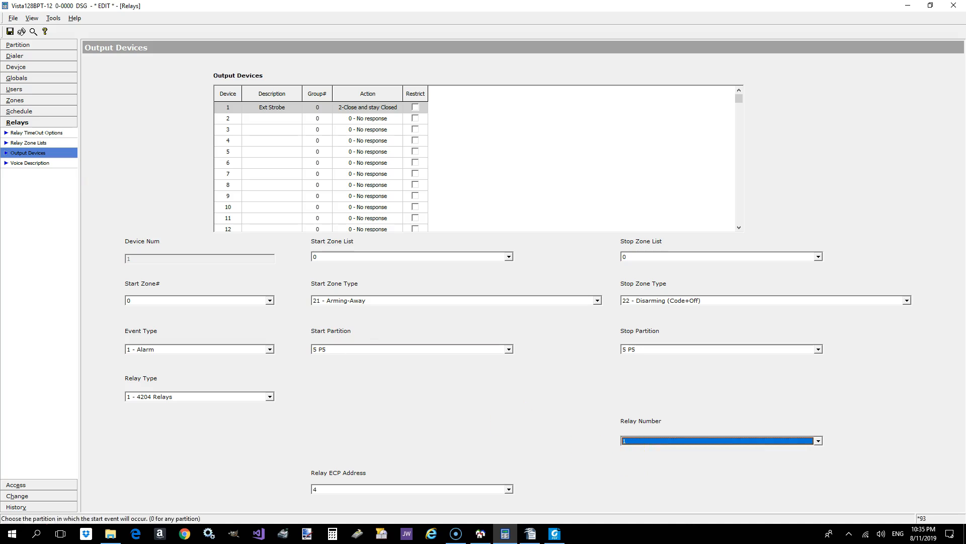
left_click(10, 32)
left_click(385, 217)
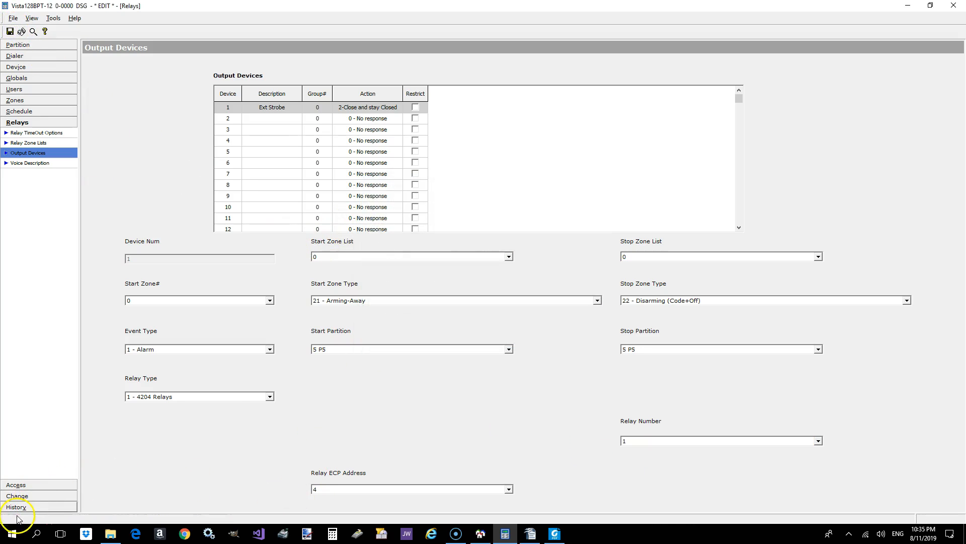
- Describe output device 2 as Rec Horn and set its action to 2-Close and stay Closed
left_click(257, 119)
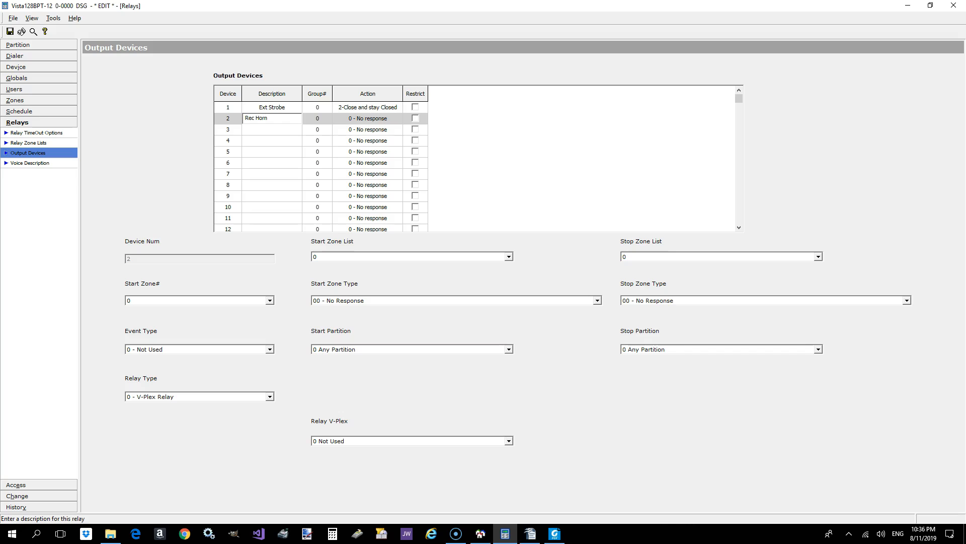
left_click(377, 110)
left_click(379, 116)
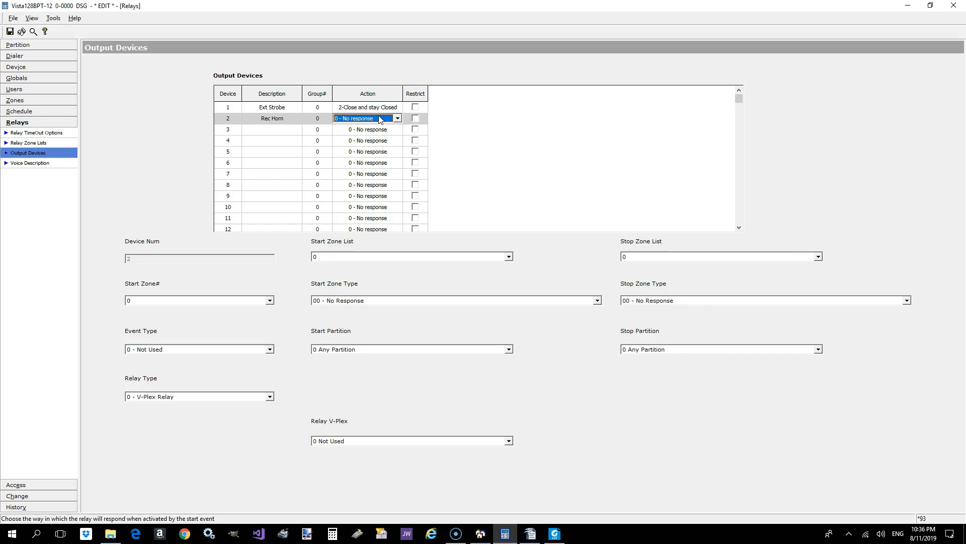
left_click(380, 116)
left_click(376, 143)
- Set the Rec Horn's start zone type to 05 - Trouble Day/Alarm Night and its event type to 1 - Alarm
left_click(342, 301)
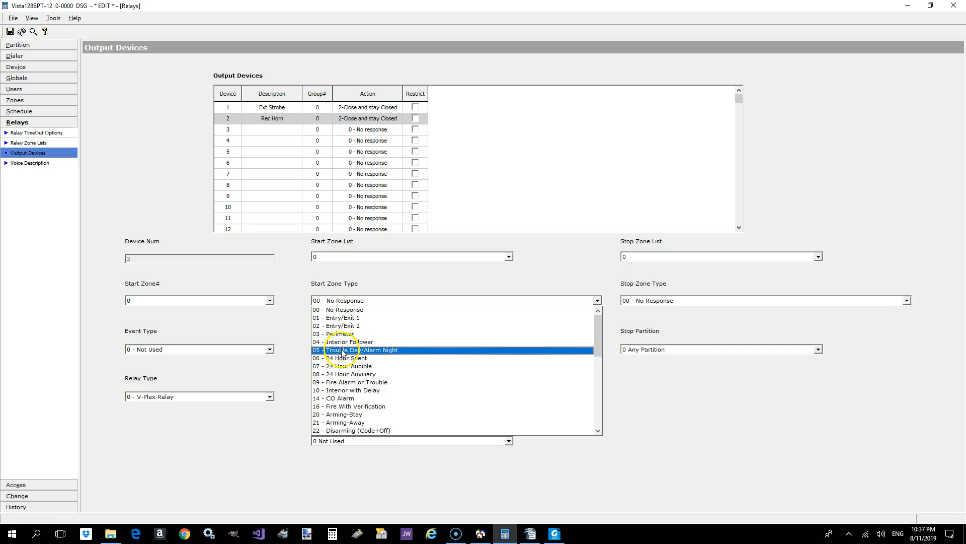
left_click(359, 350)
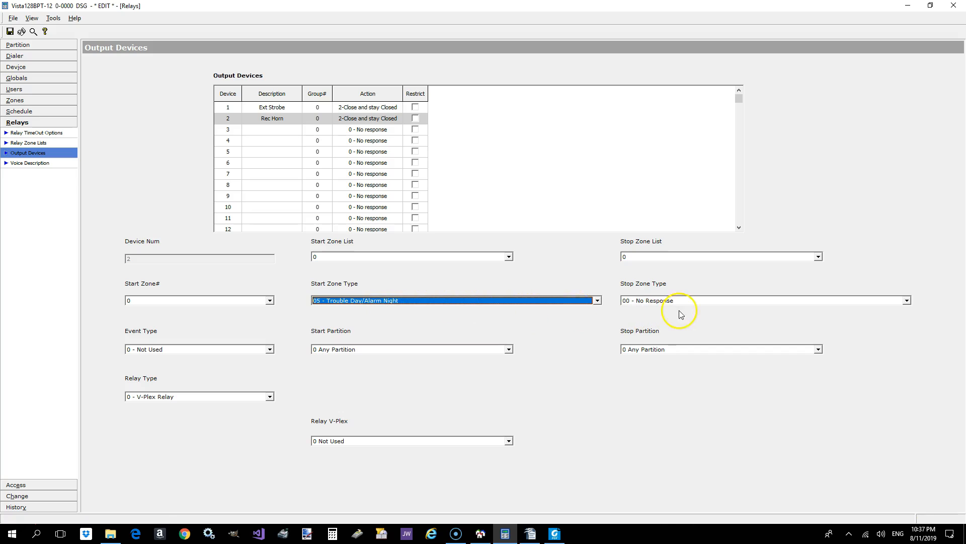
left_click(668, 301)
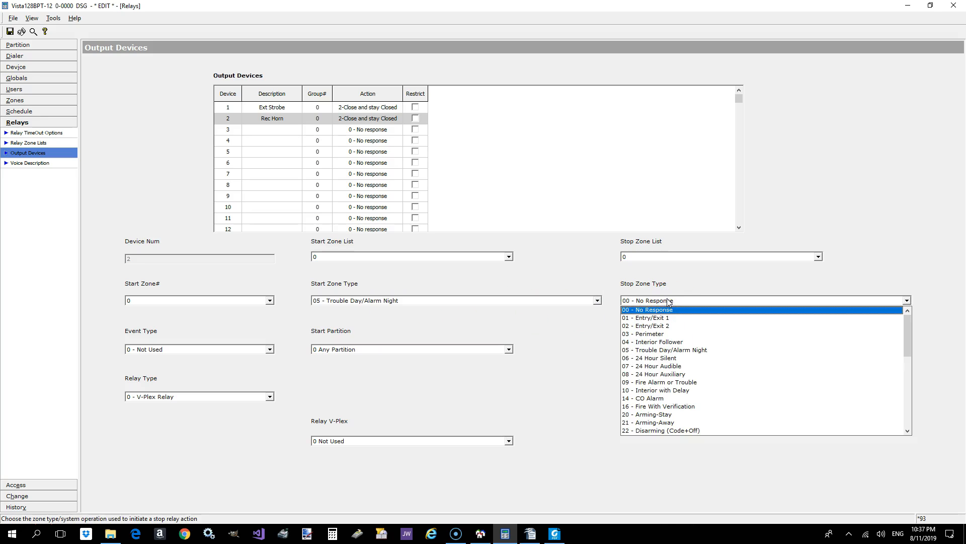
left_click(668, 300)
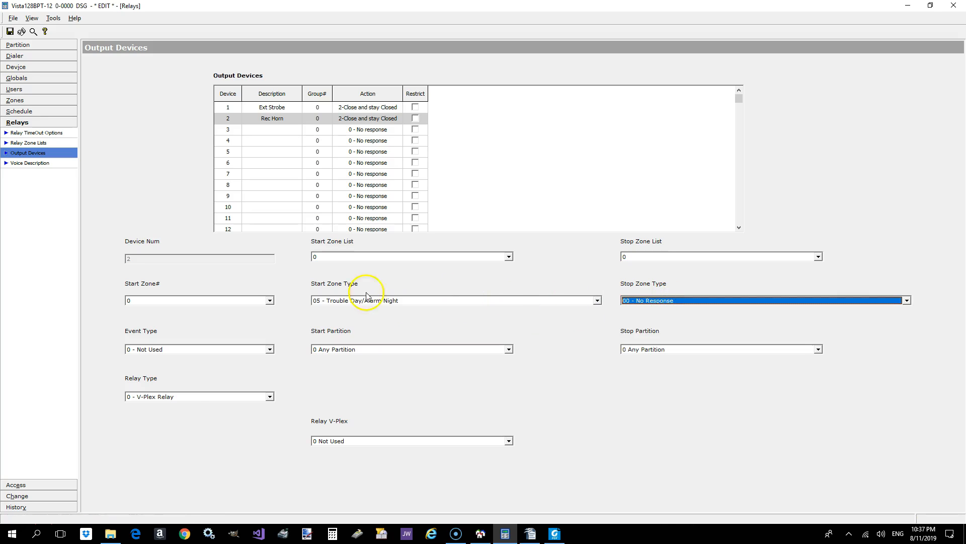
left_click(657, 301)
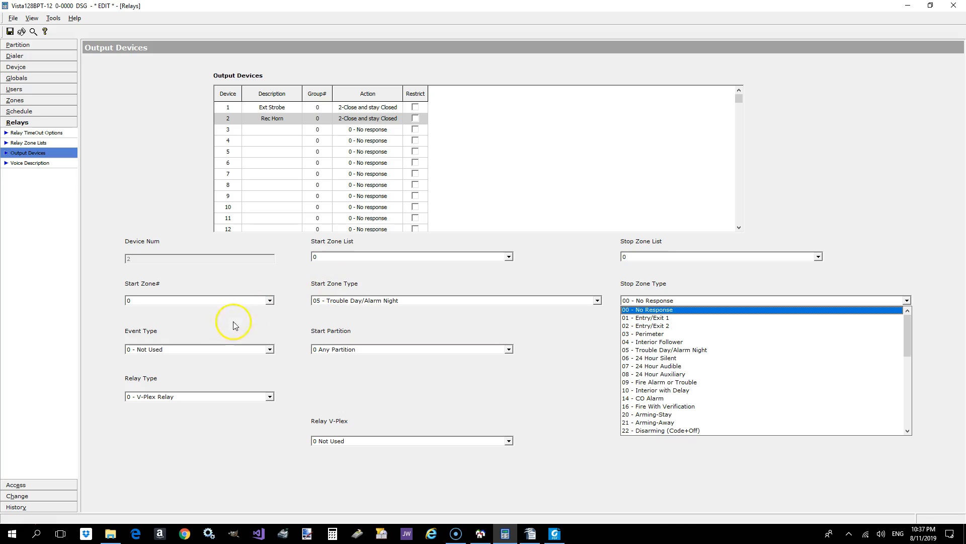
left_click(216, 348)
left_click(216, 349)
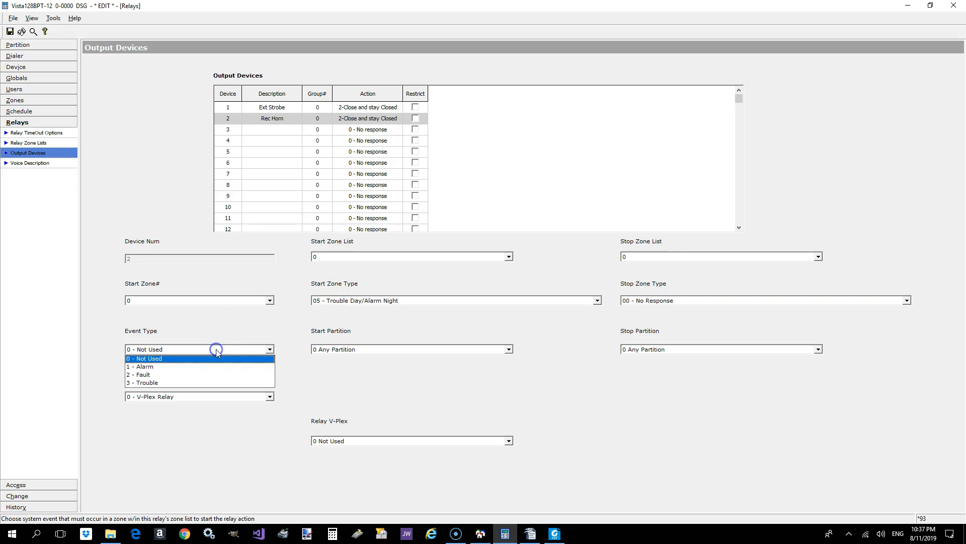
left_click(200, 372)
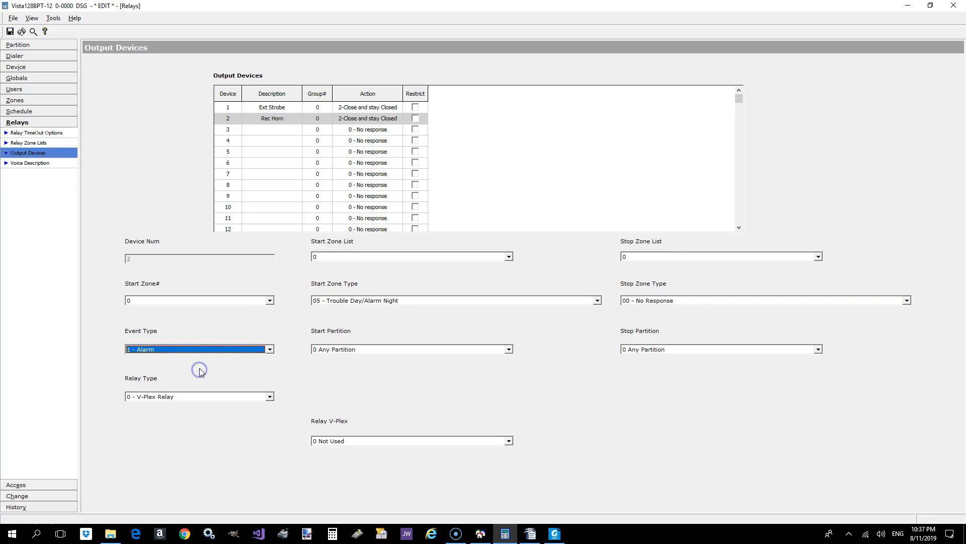
- Set the Rec Horn's stop zone type to 22 - Disarming (Code+Off) and both its start and stop partitions to 6 P6
left_click(657, 301)
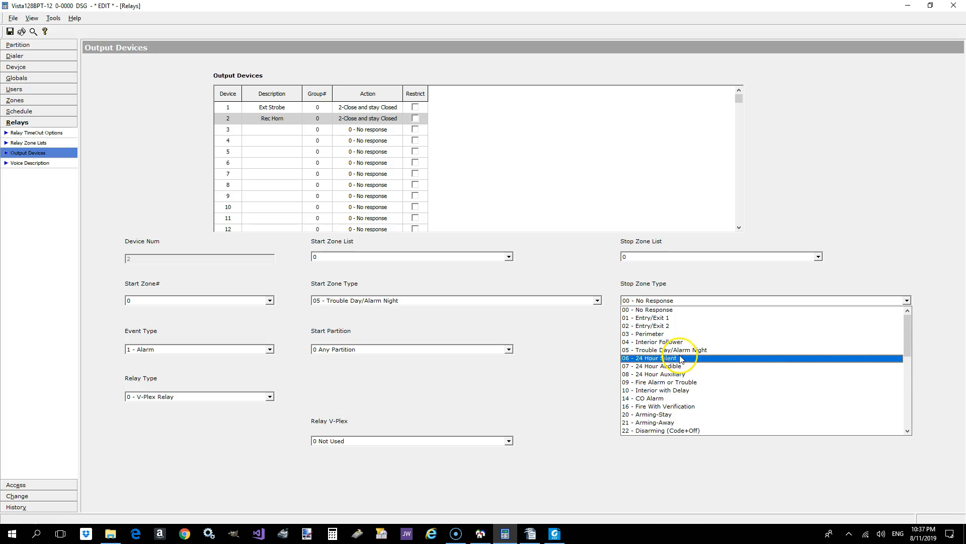
left_click(666, 431)
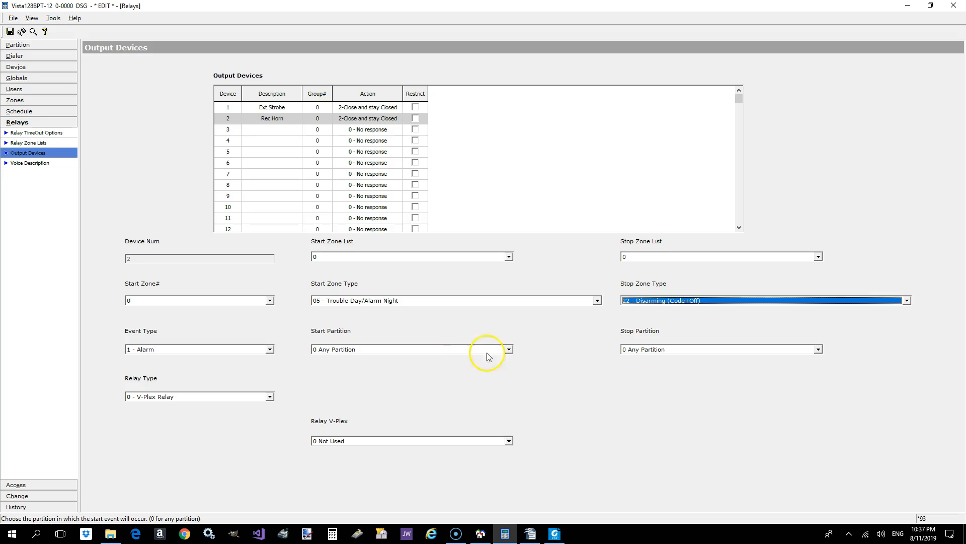
left_click(449, 355)
left_click(410, 407)
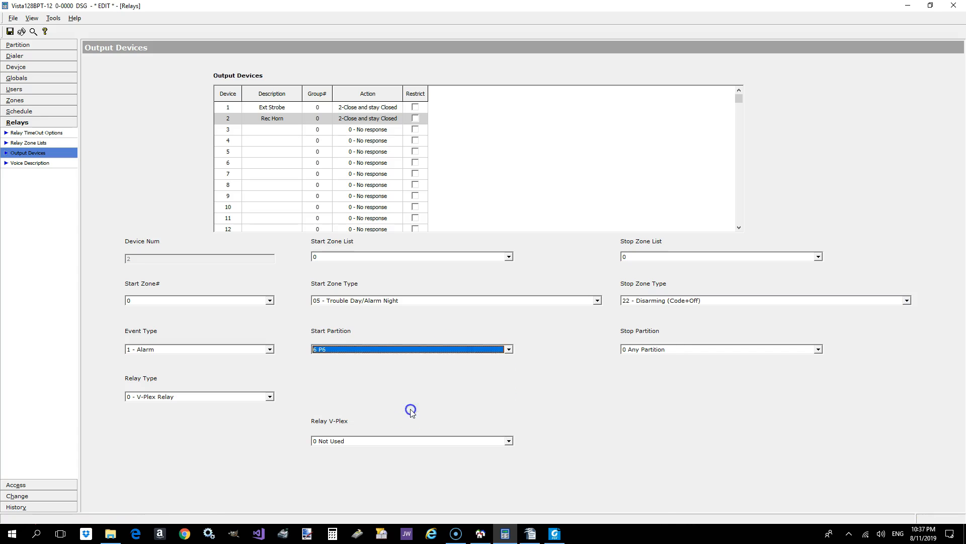
left_click(660, 349)
left_click(648, 403)
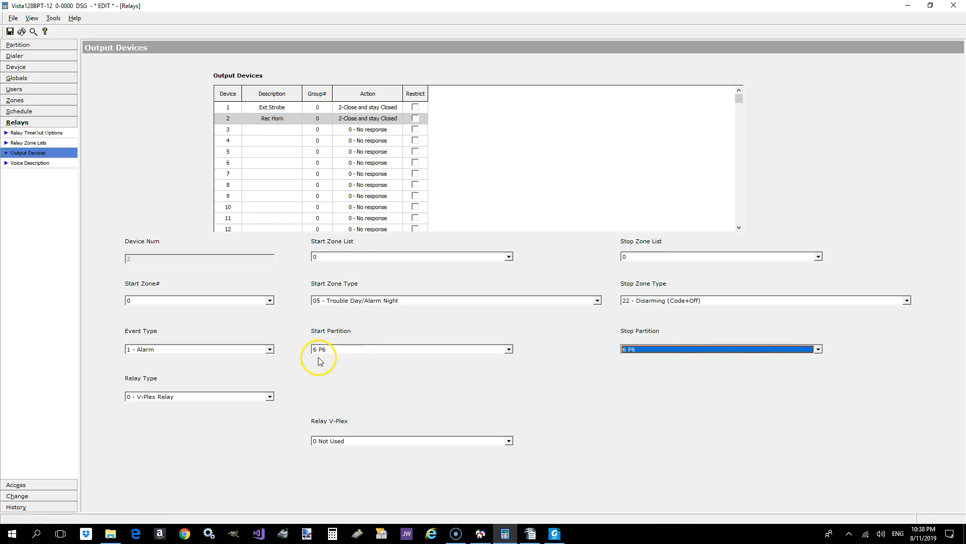
- Assign the Rec Horn to relay type 1 - 4204 Relays, relay number 2 at relay ECP address 4, and save the changes
left_click(204, 396)
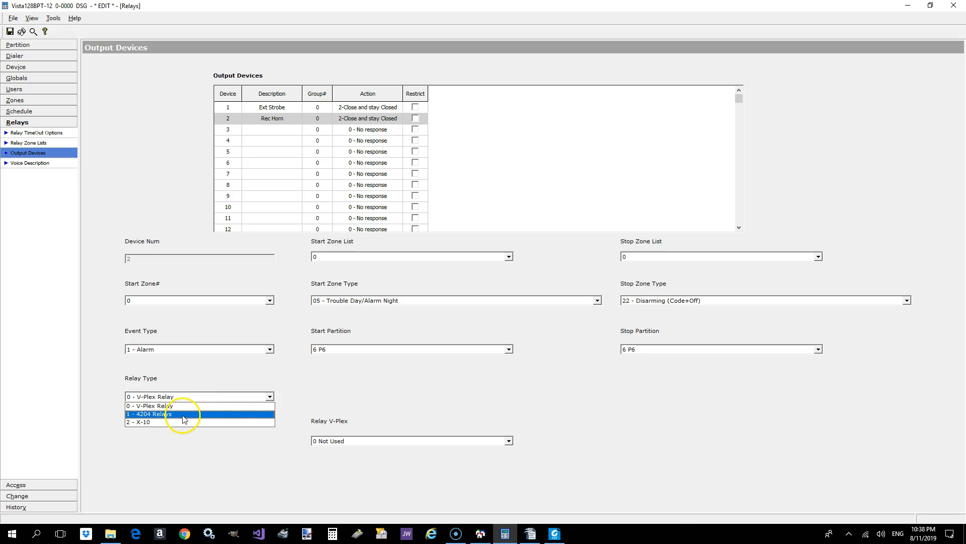
left_click(182, 414)
left_click(356, 488)
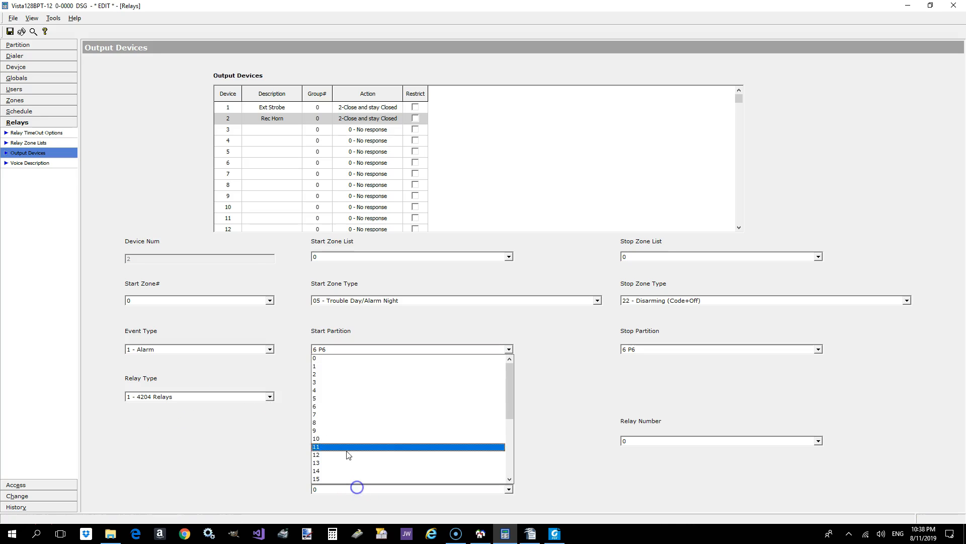
left_click(322, 390)
left_click(647, 442)
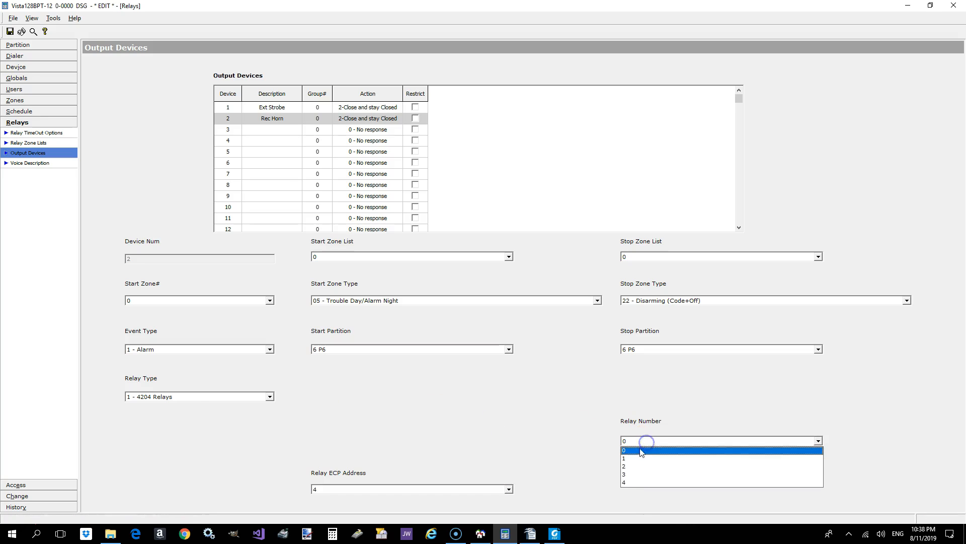
left_click(633, 465)
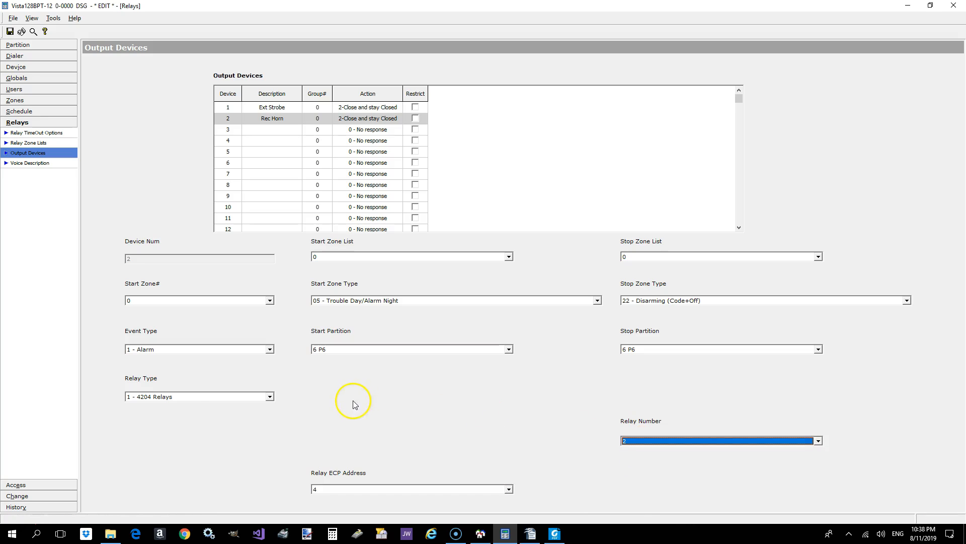
left_click(9, 31)
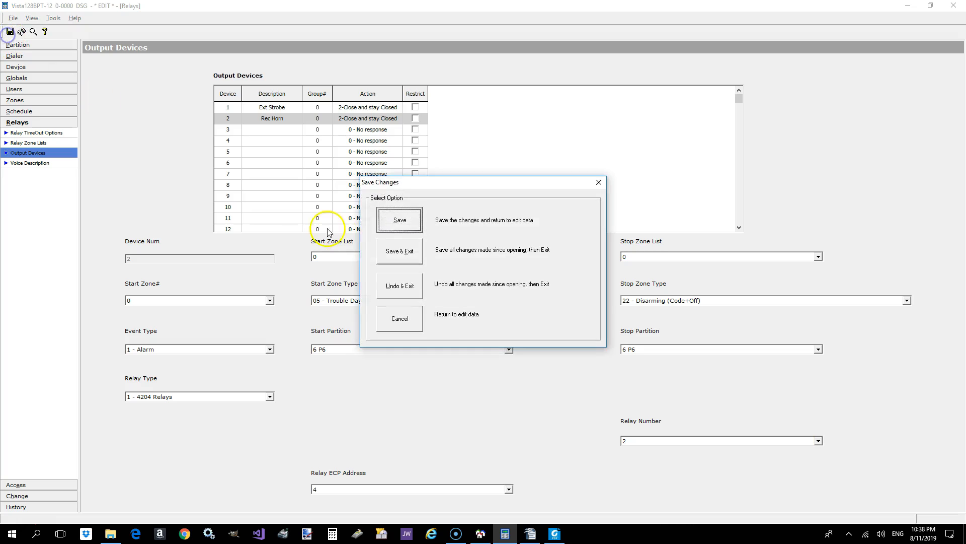
left_click(400, 220)
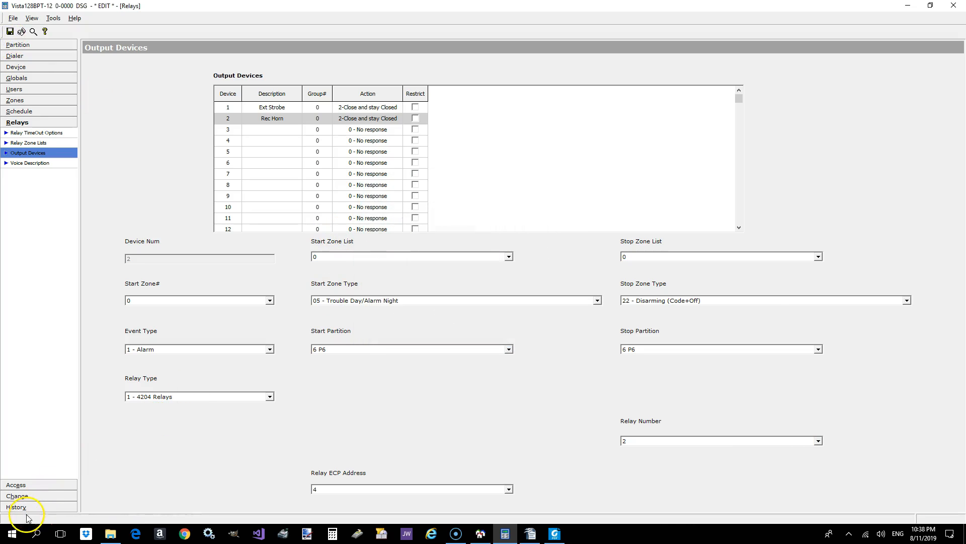
- Describe output device 3 as AlarmLight and set its action to 4 Toggle (On\Off)
left_click(261, 130)
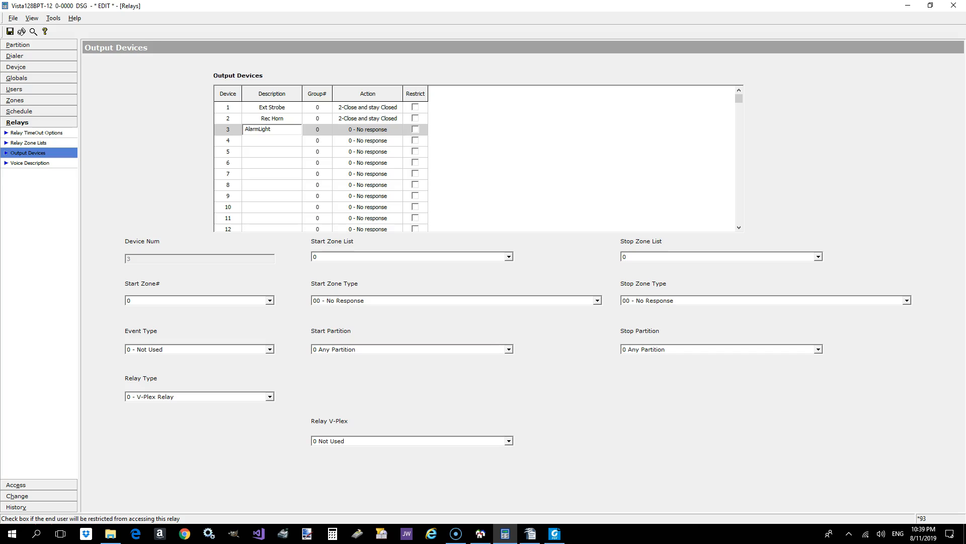
left_click(380, 130)
left_click(380, 130)
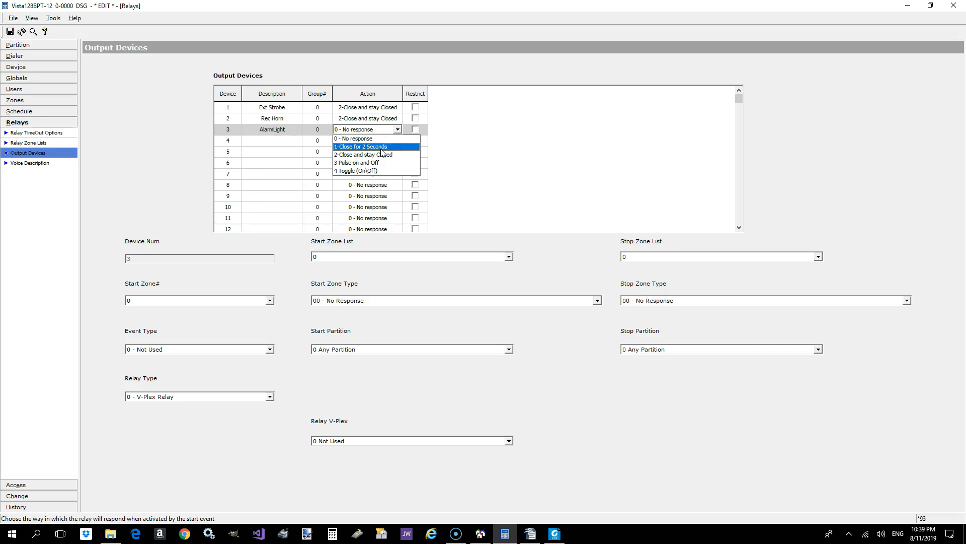
left_click(361, 170)
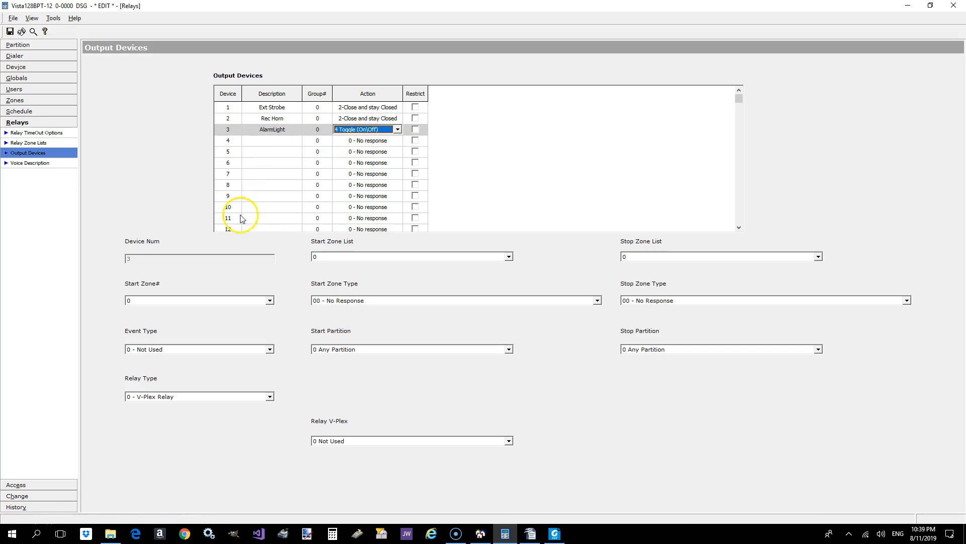
- Set the AlarmLight's event type to 1 - Alarm and its relay type to 1 - 4204 Relays
left_click(242, 351)
left_click(217, 370)
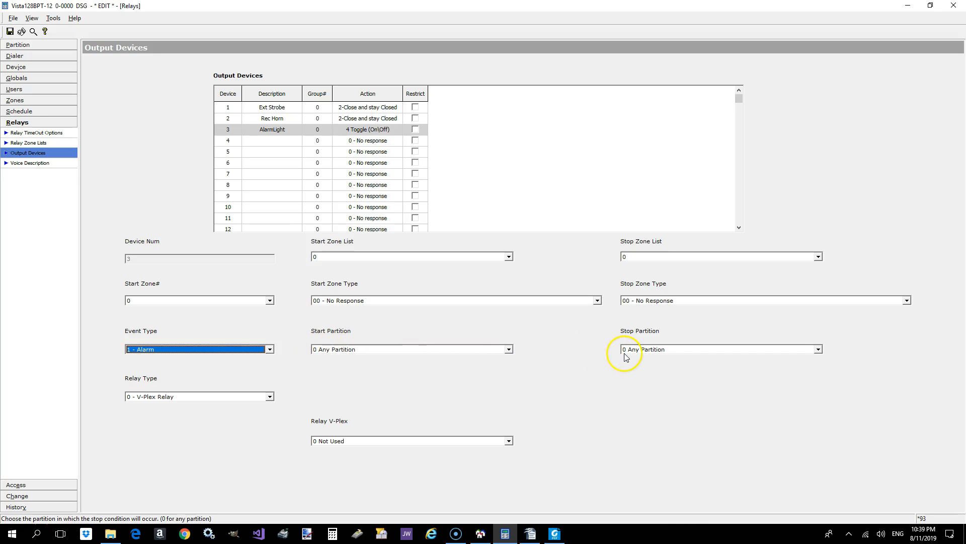
left_click(247, 398)
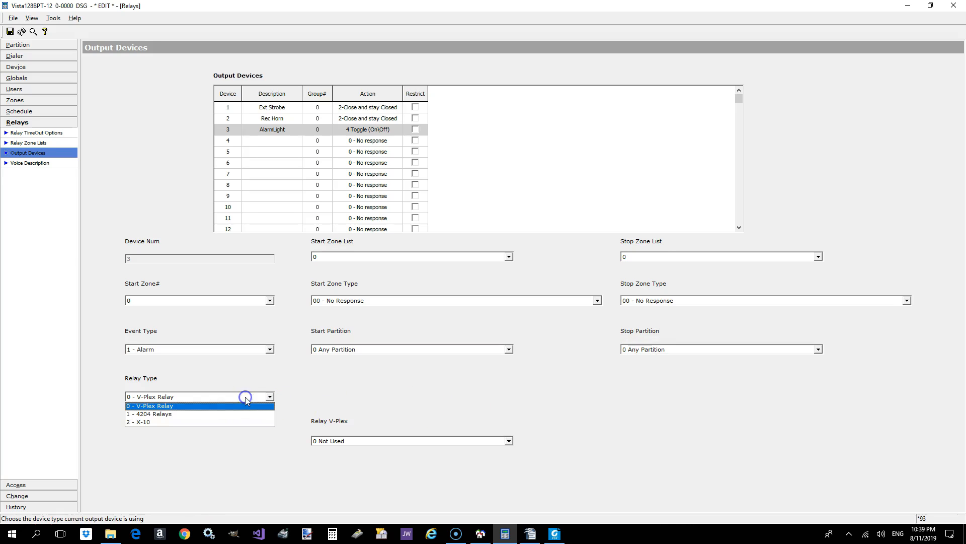
left_click(151, 414)
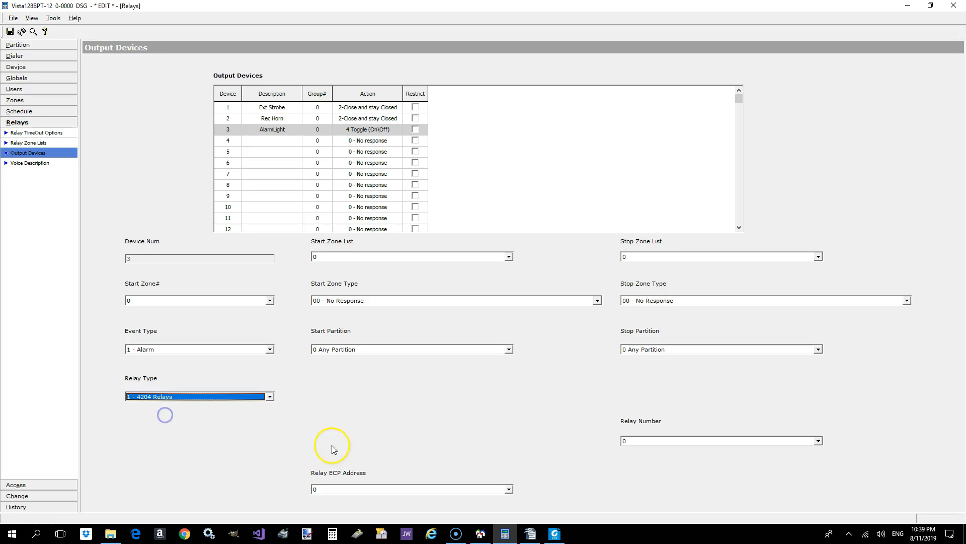
- Assign the AlarmLight to relay number 3 at relay ECP address 4, and save the output device settings
left_click(356, 488)
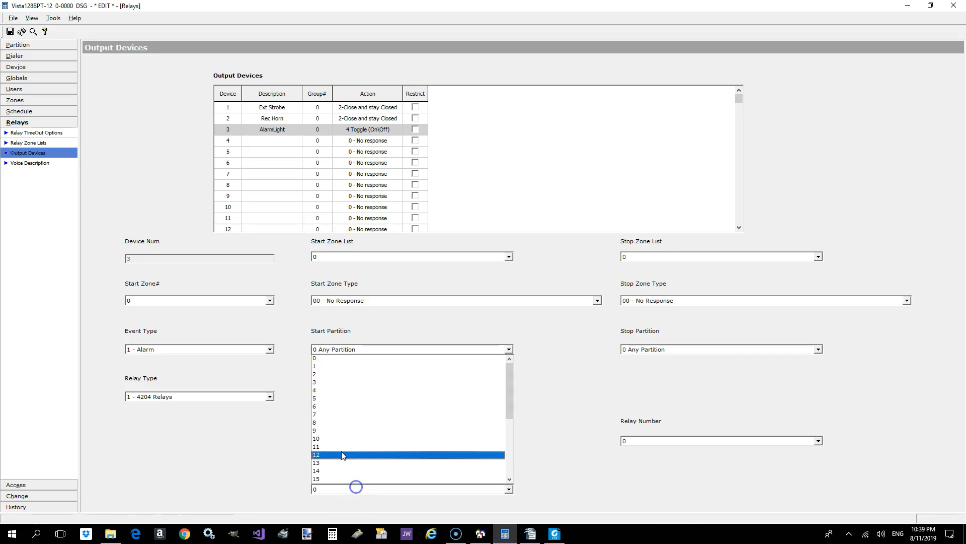
left_click(325, 390)
left_click(647, 441)
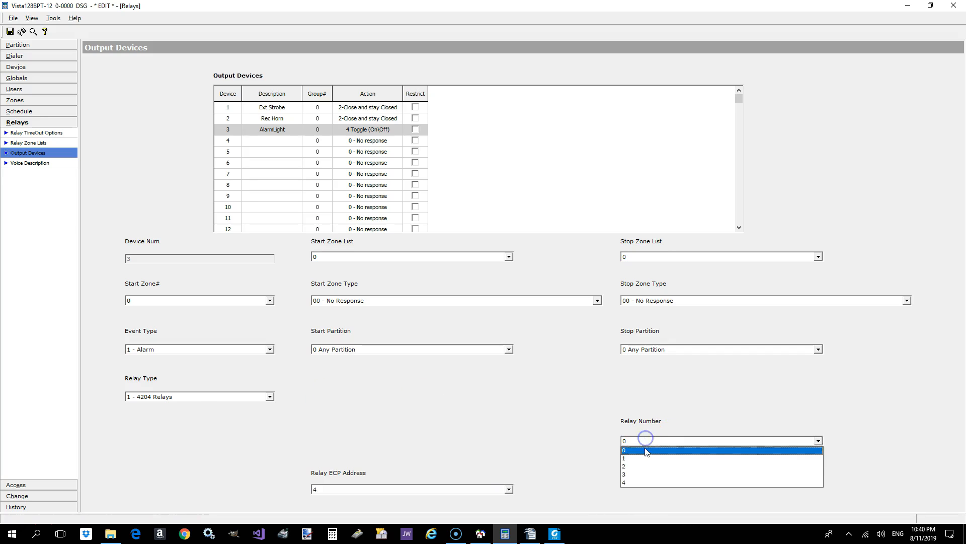
left_click(637, 475)
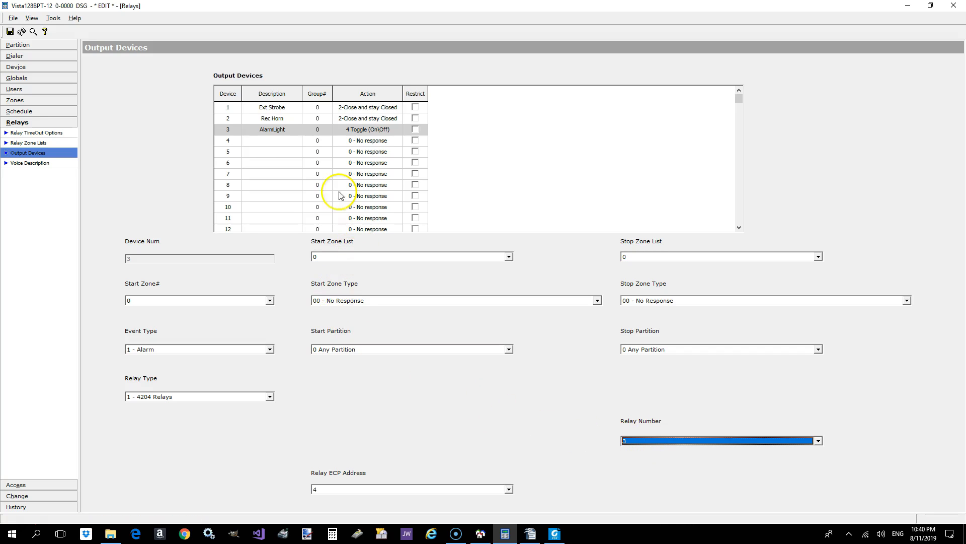
left_click(10, 32)
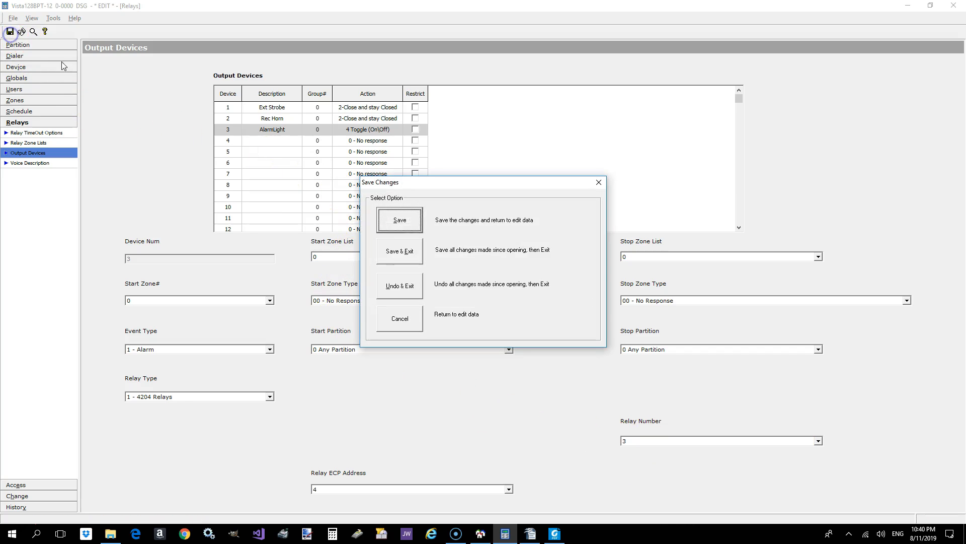
left_click(403, 220)
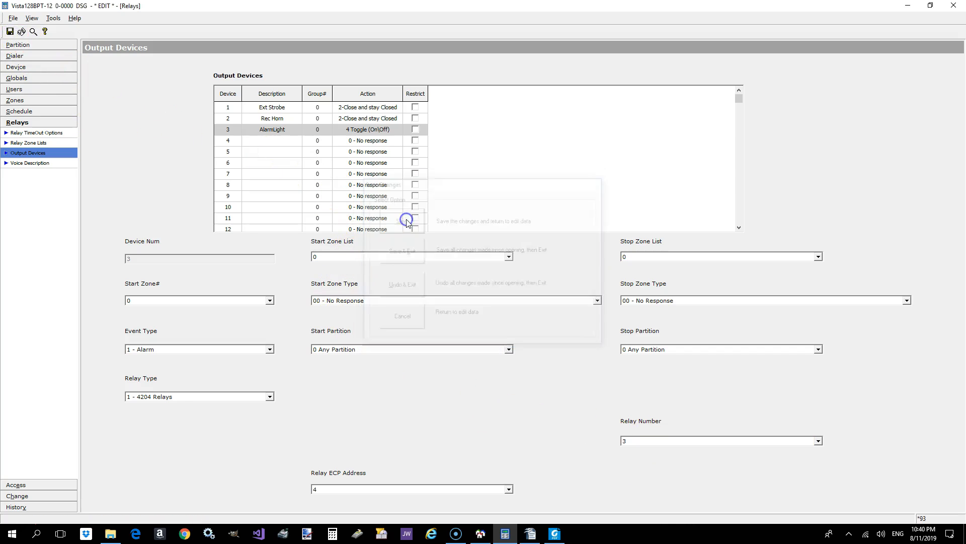
- Describe output device 4 as DisarmLght and set its action to 2-Close and stay Closed
left_click(267, 142)
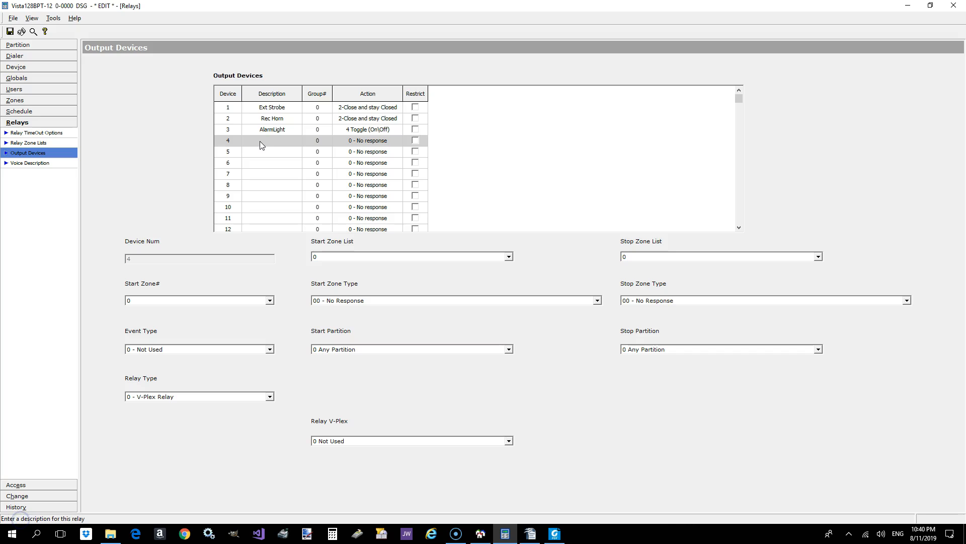
left_click(259, 142)
left_click(250, 141)
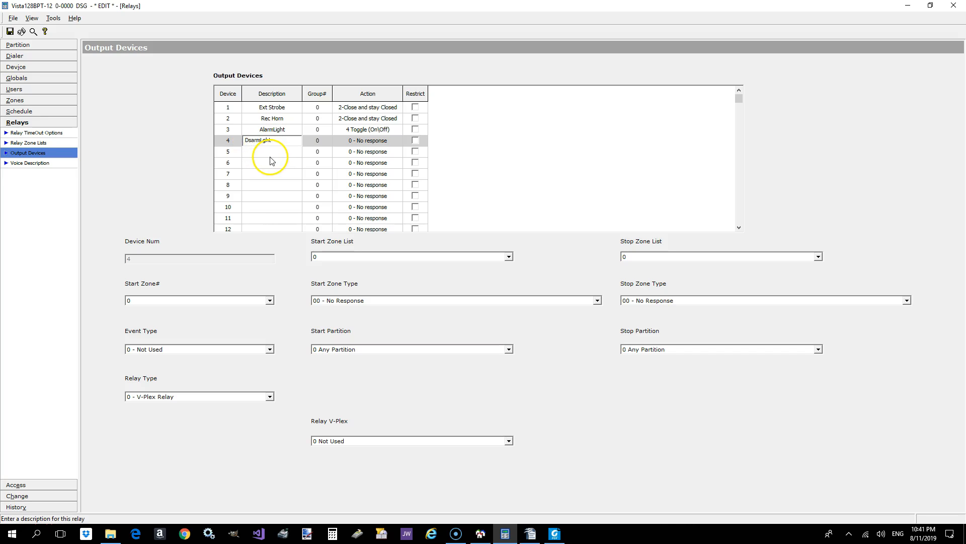
left_click(356, 141)
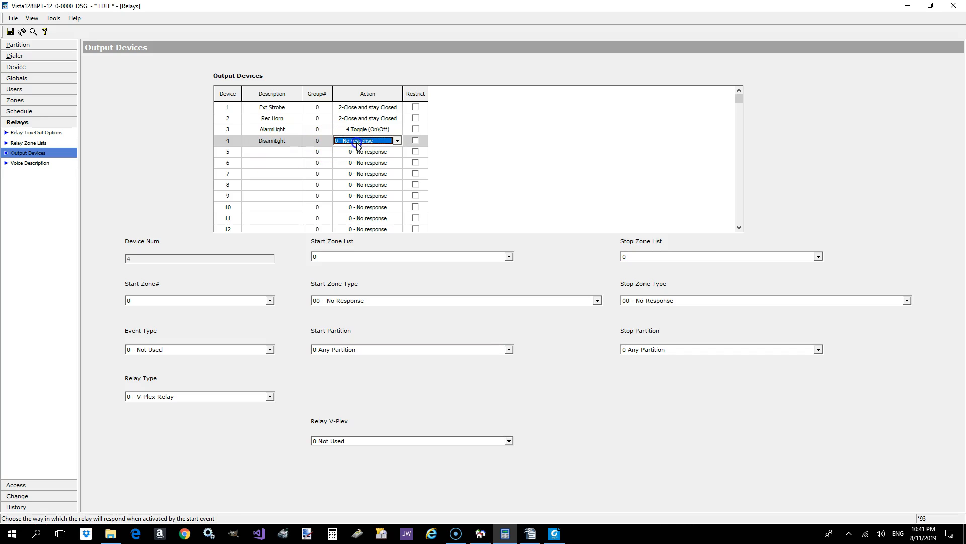
left_click(398, 142)
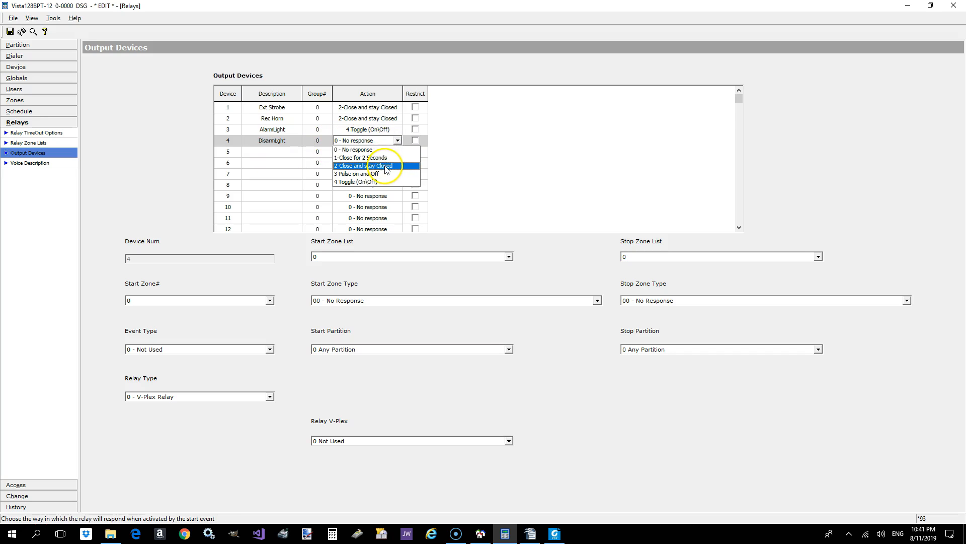
left_click(391, 167)
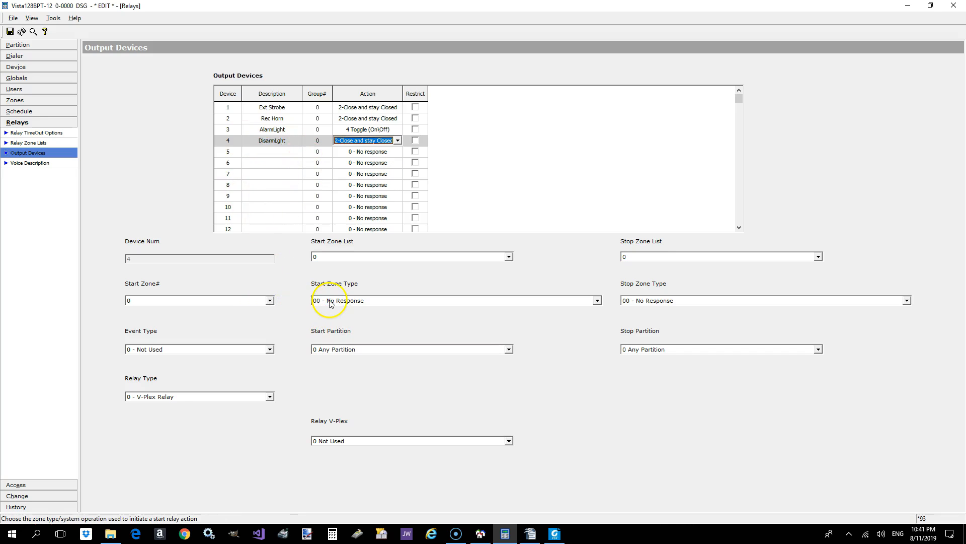
left_click(355, 301)
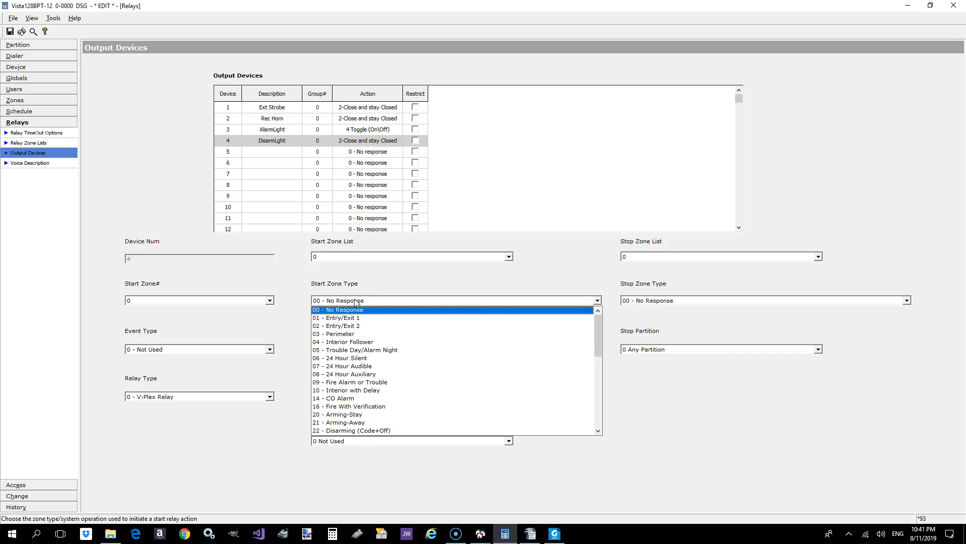
left_click(355, 301)
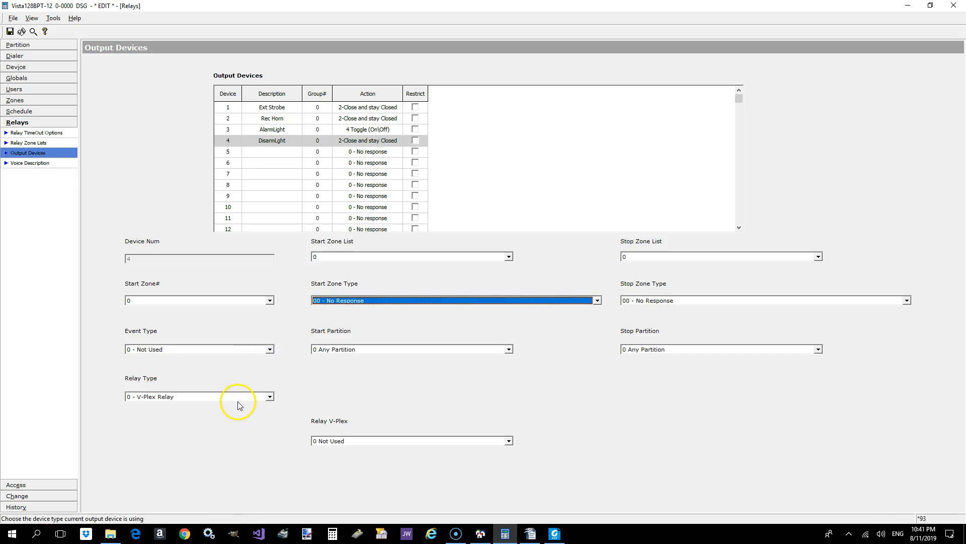
- Set the DisarmLght's start zone type to 22 - Disarming (Code+Off) and its stop zone type to 21 - Arming-Away
left_click(18, 520)
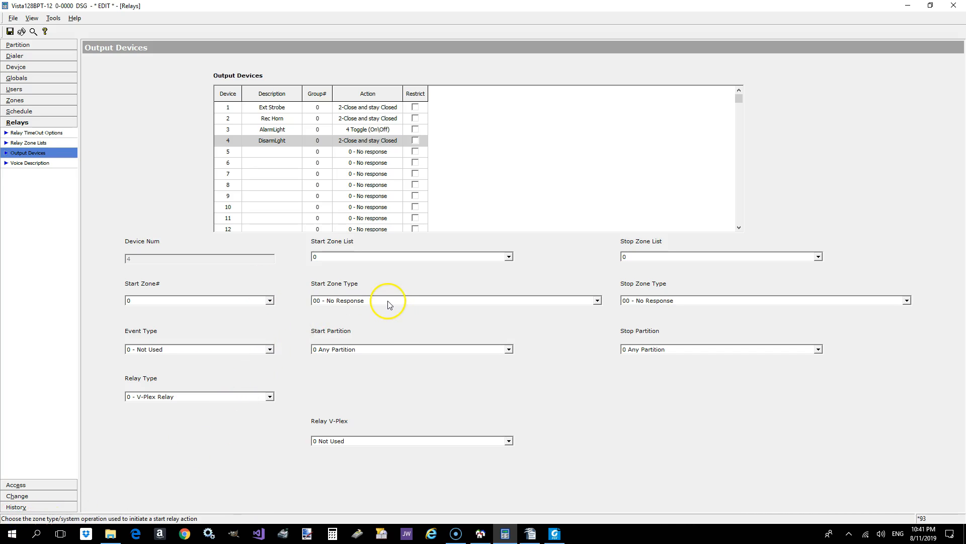
left_click(388, 301)
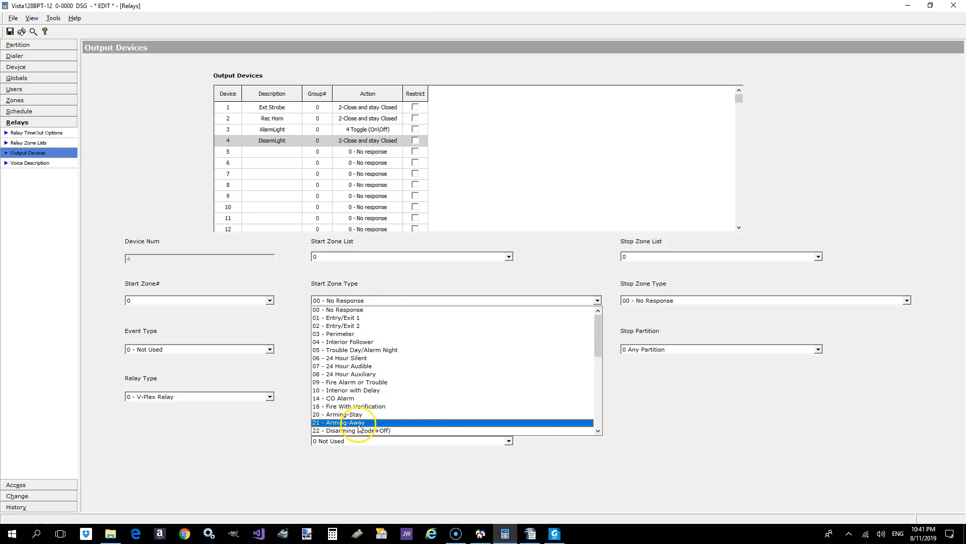
left_click(359, 431)
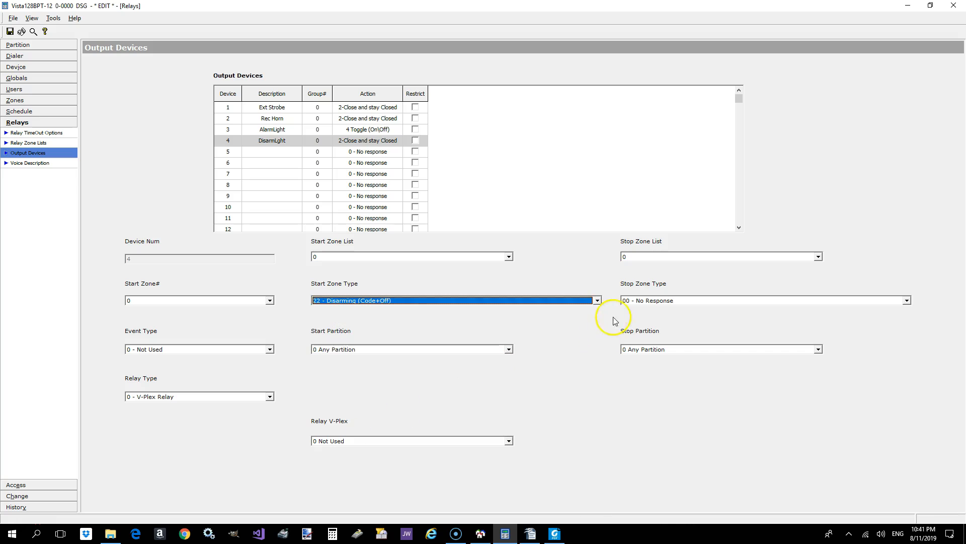
left_click(642, 301)
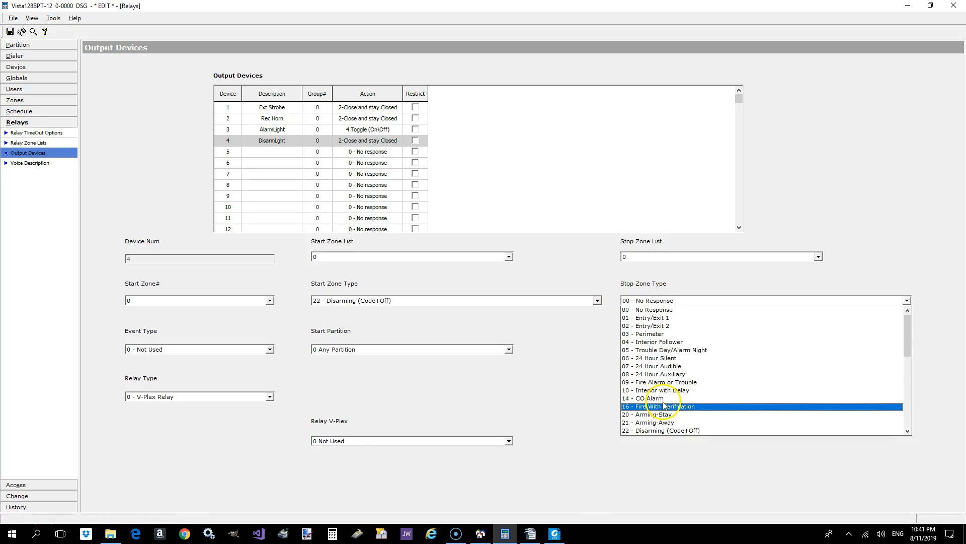
left_click(664, 423)
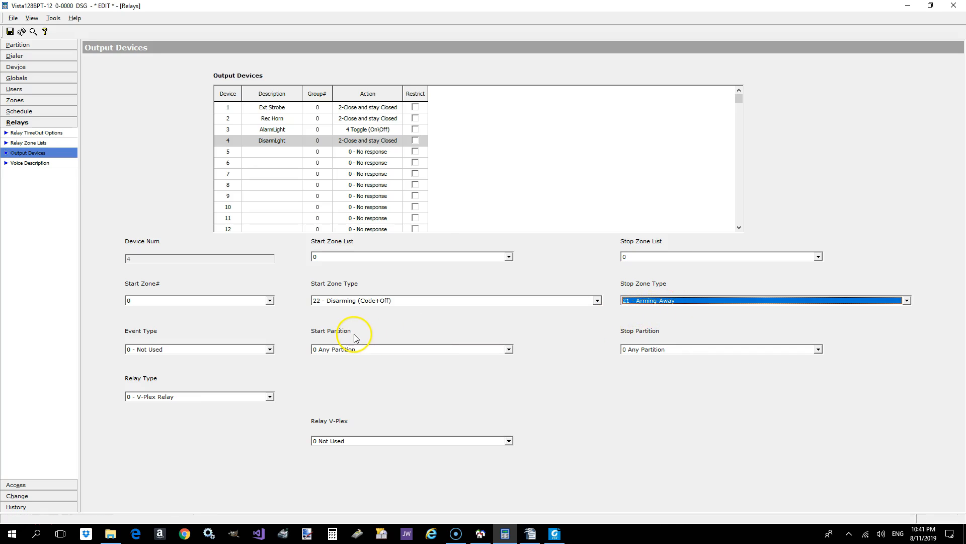
- Set both the start partition and the stop partition of the DisarmLght to 2 P2
left_click(355, 350)
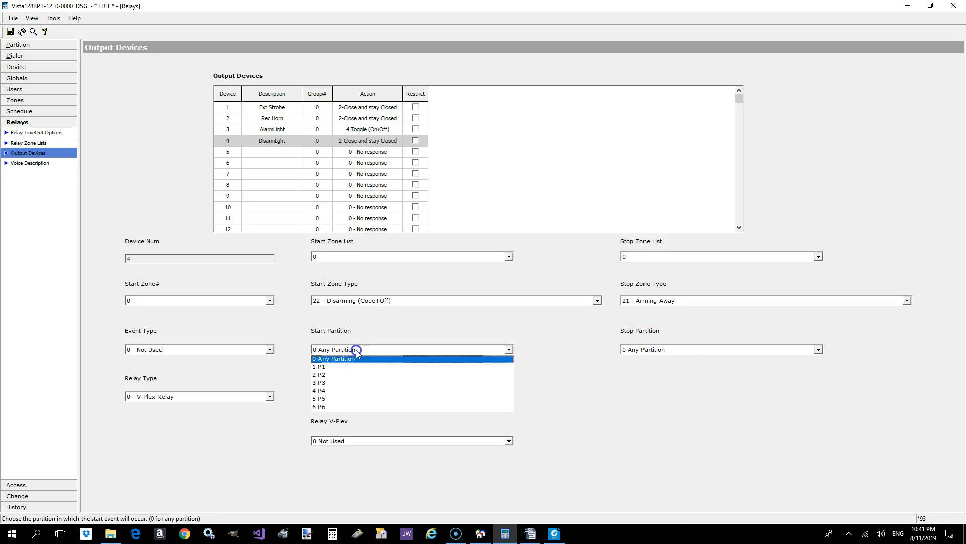
left_click(341, 374)
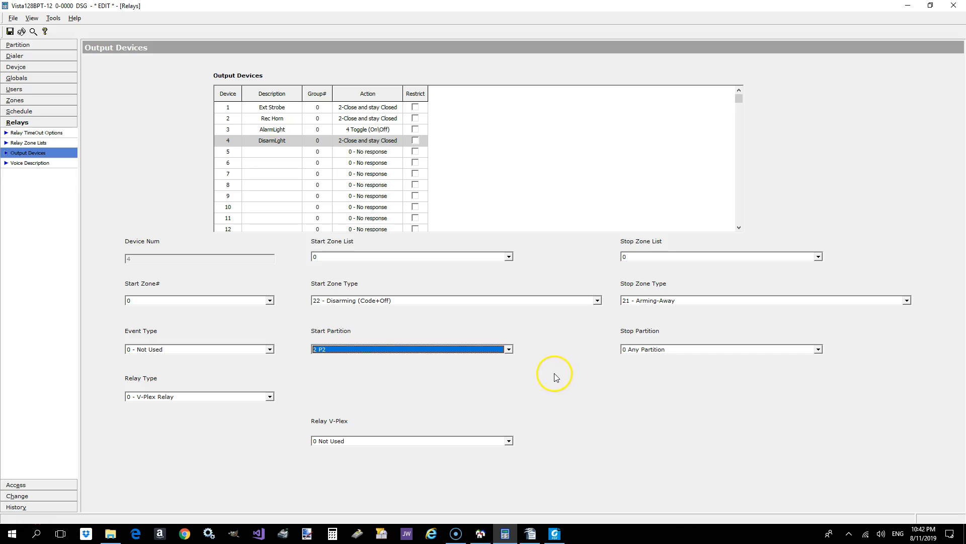
left_click(644, 350)
left_click(650, 375)
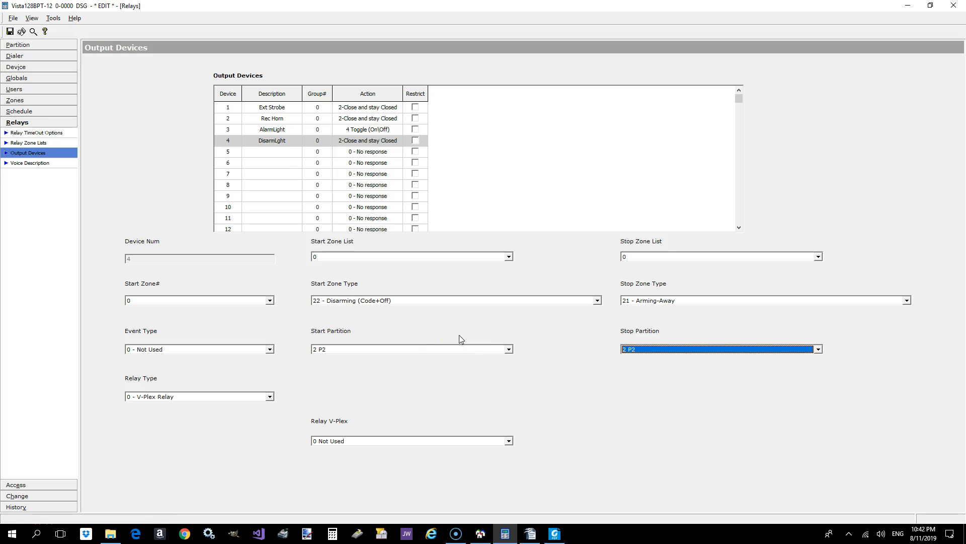
- Set the DisarmLght's relay type to 1 - 4204 Relays and its relay ECP address to 4
left_click(240, 397)
left_click(237, 418)
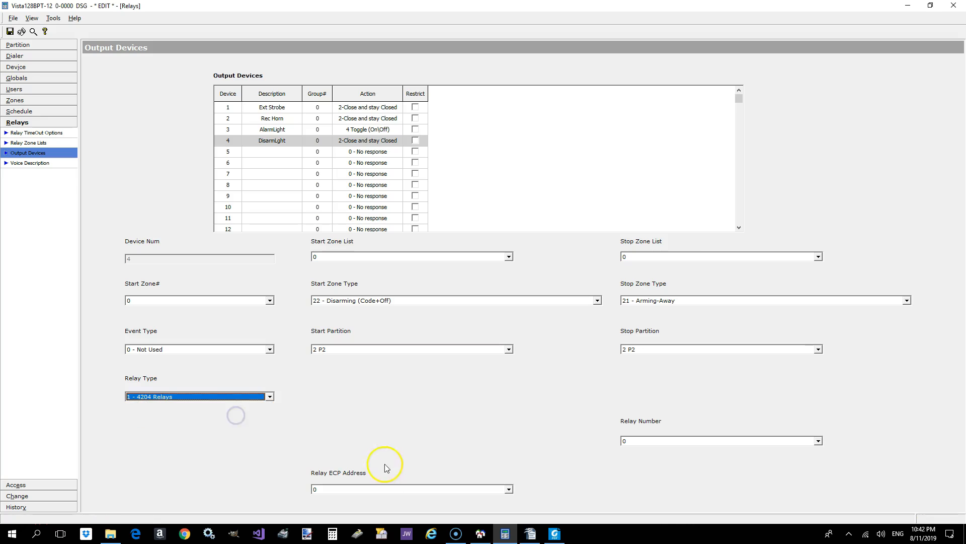
left_click(384, 488)
left_click(341, 391)
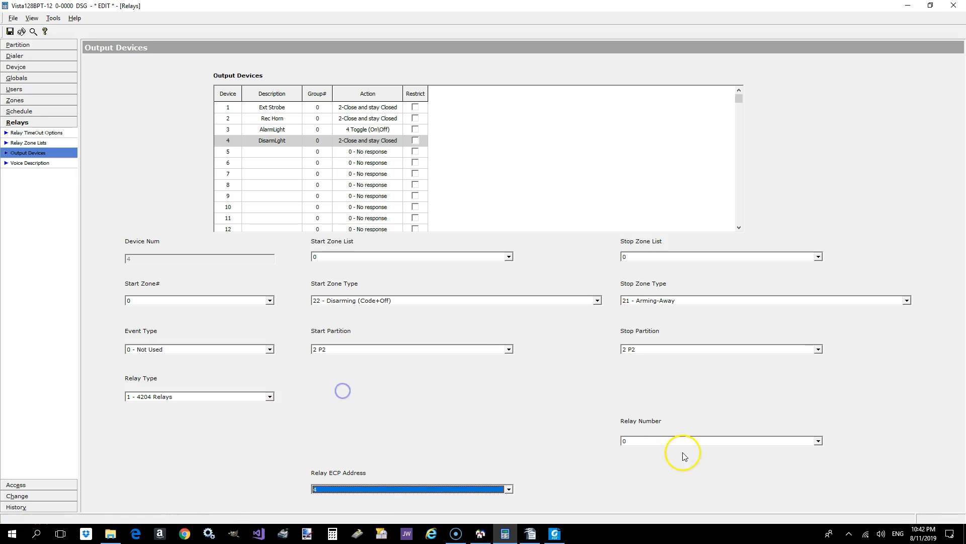
- Assign the DisarmLght to relay number 3 and save the output device settings
left_click(663, 441)
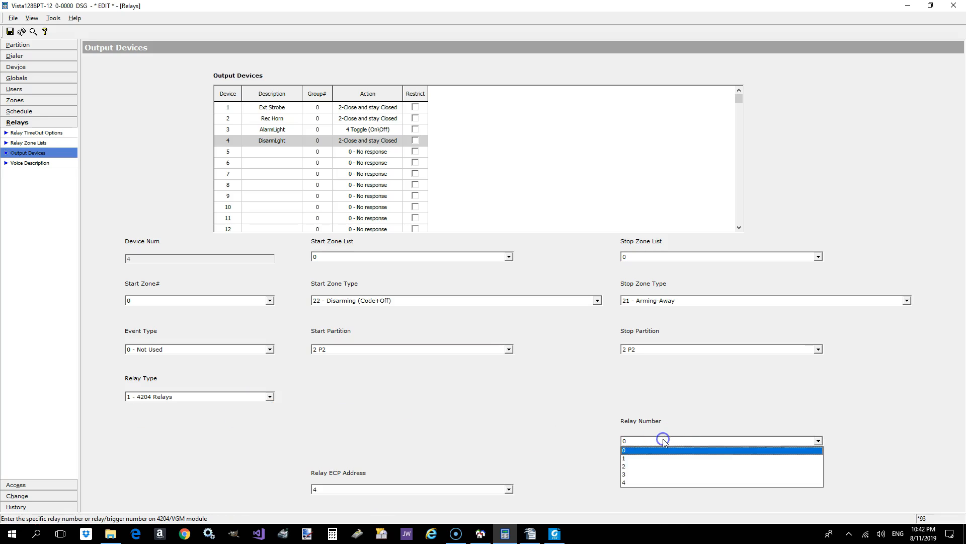
left_click(644, 474)
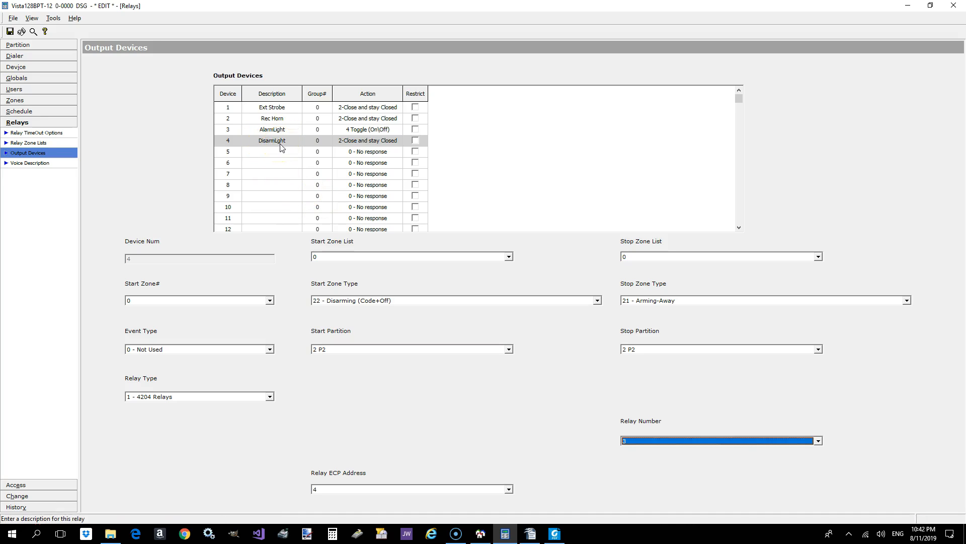
left_click(10, 32)
left_click(401, 217)
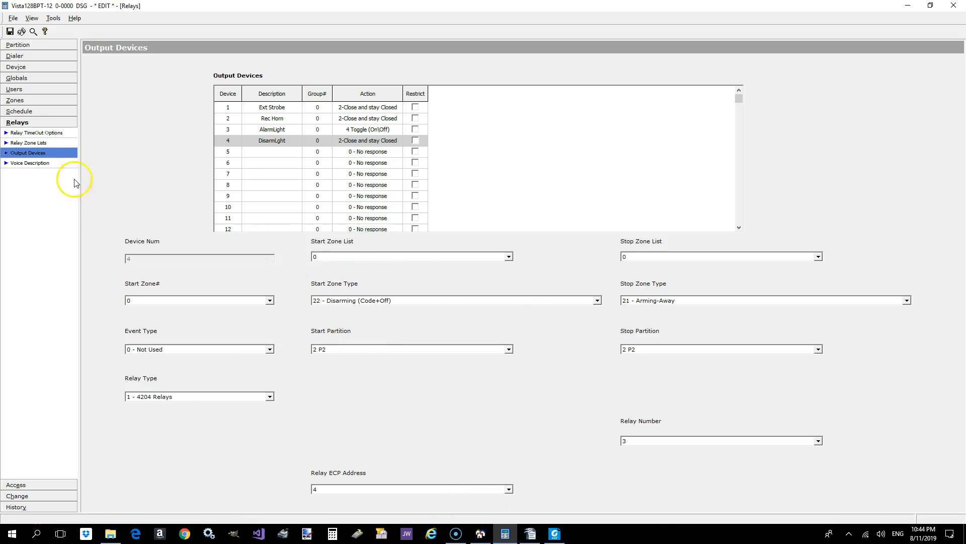
- View the relay voice descriptions, return to the output devices, and check for unsaved changes by saving again
left_click(44, 165)
left_click(40, 153)
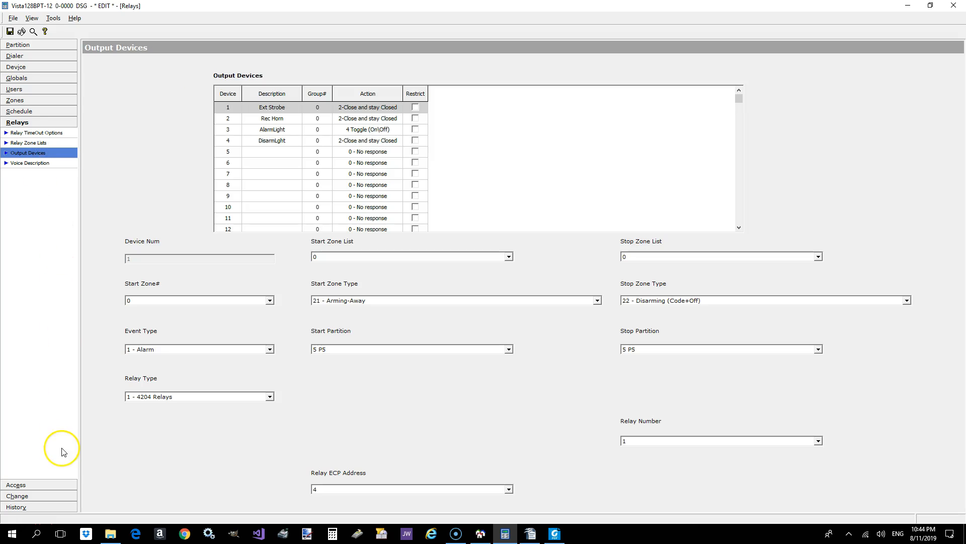
left_click(10, 31)
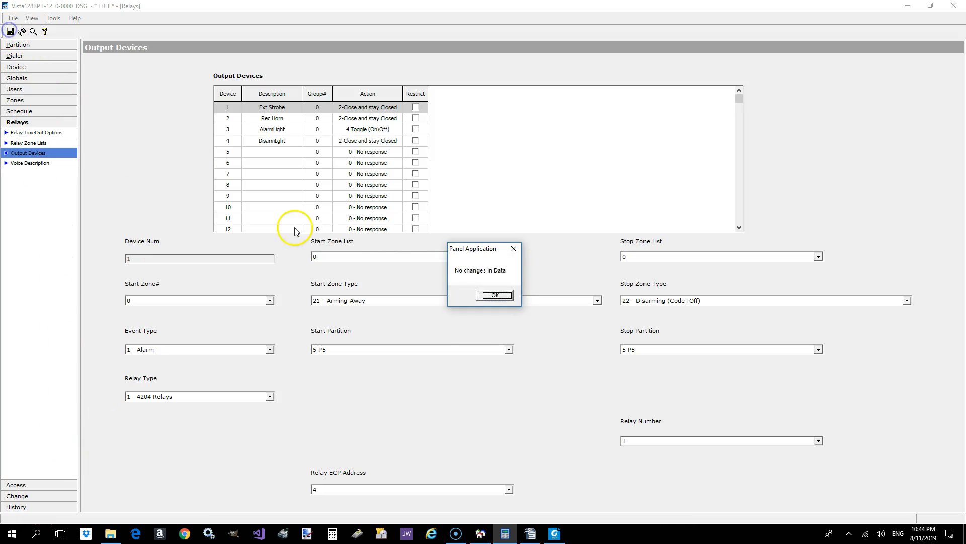
left_click(506, 294)
- View the access groups, and try to print the comparison of the Saved data with the Current Edit
left_click(23, 484)
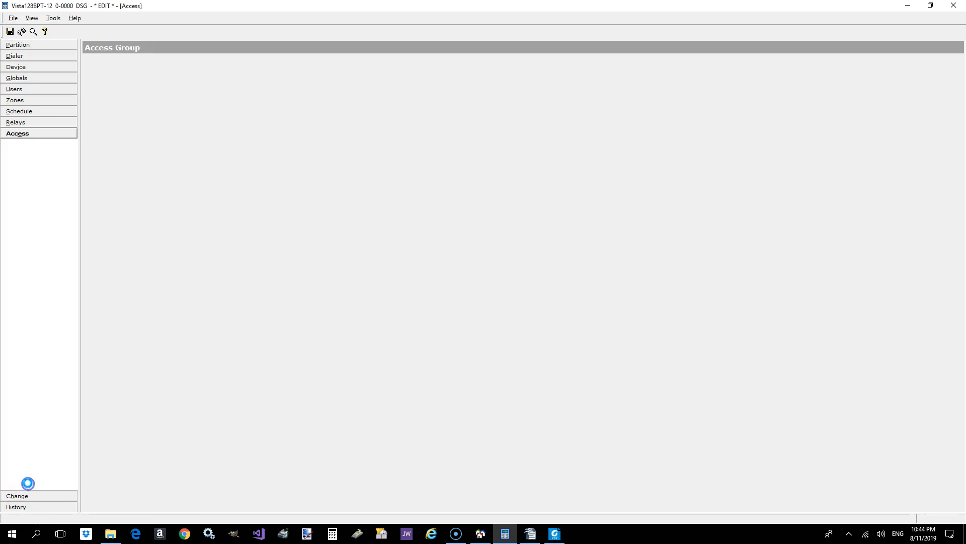
left_click(40, 498)
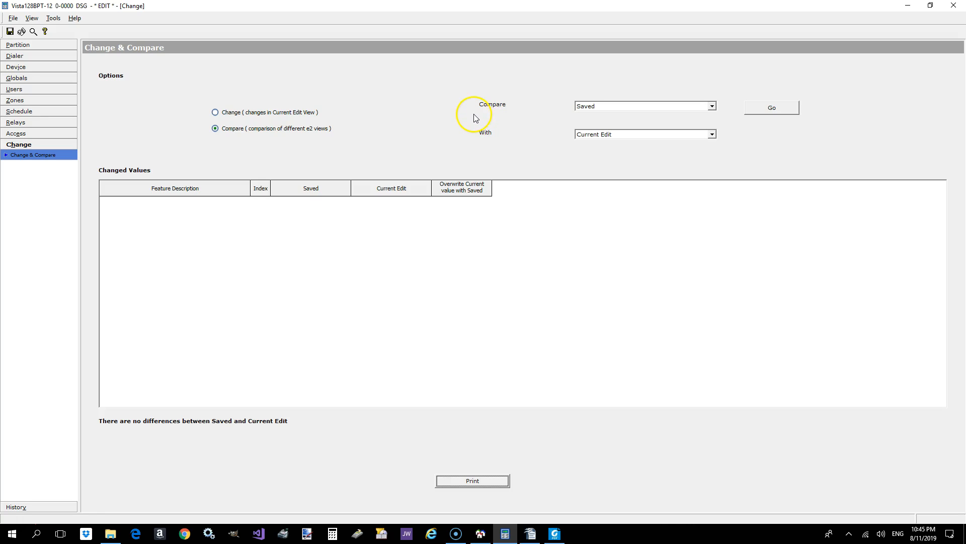
left_click(459, 481)
left_click(556, 294)
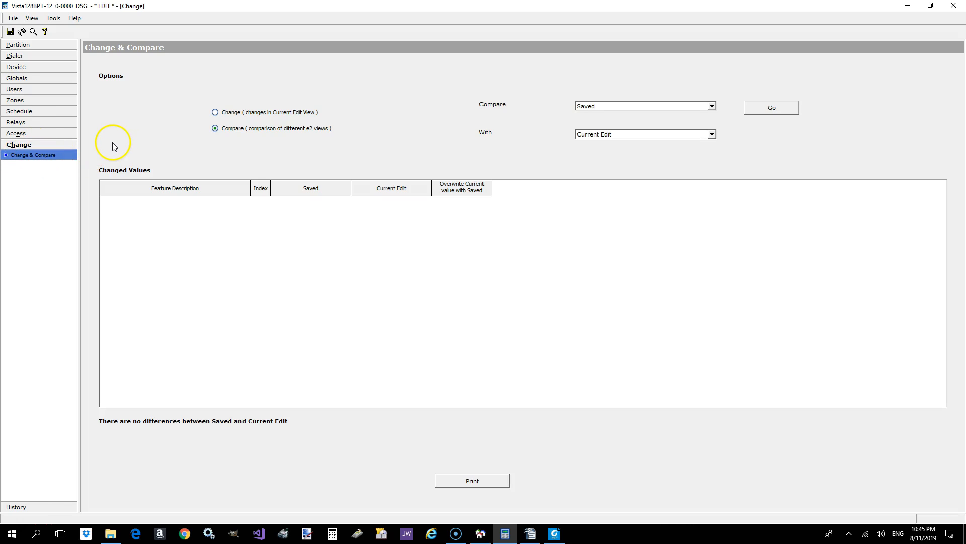
- Examine the history log for the recorded relay changes
left_click(38, 505)
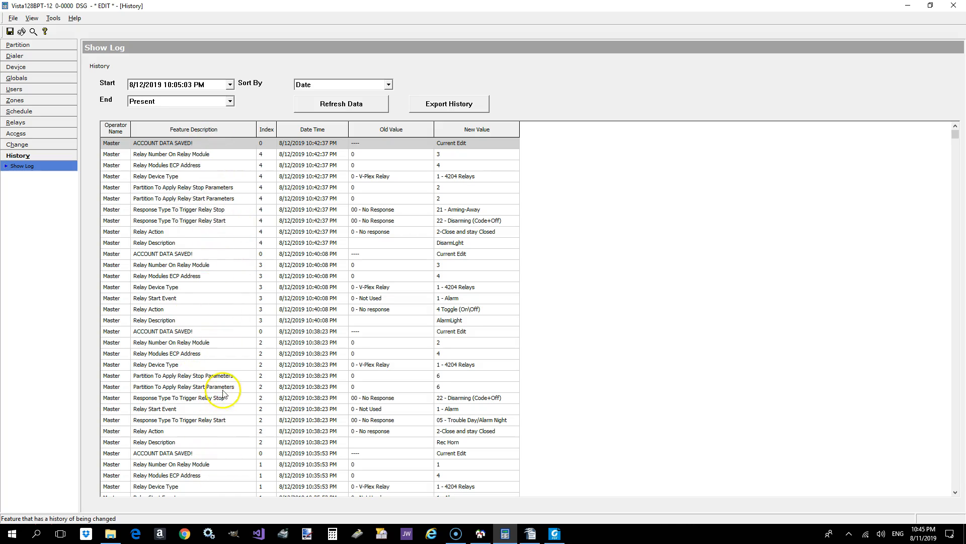
left_click(224, 155)
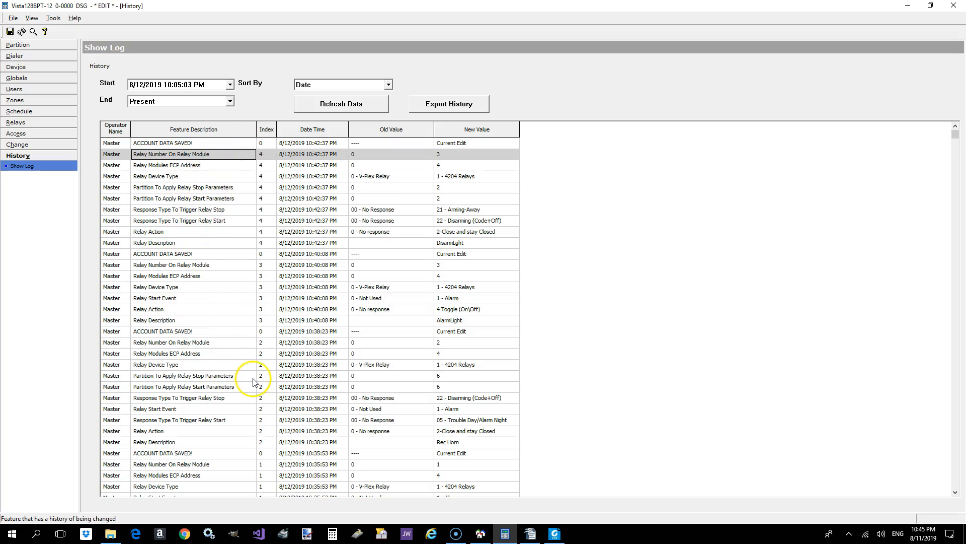
left_click_drag(956, 134, 950, 116)
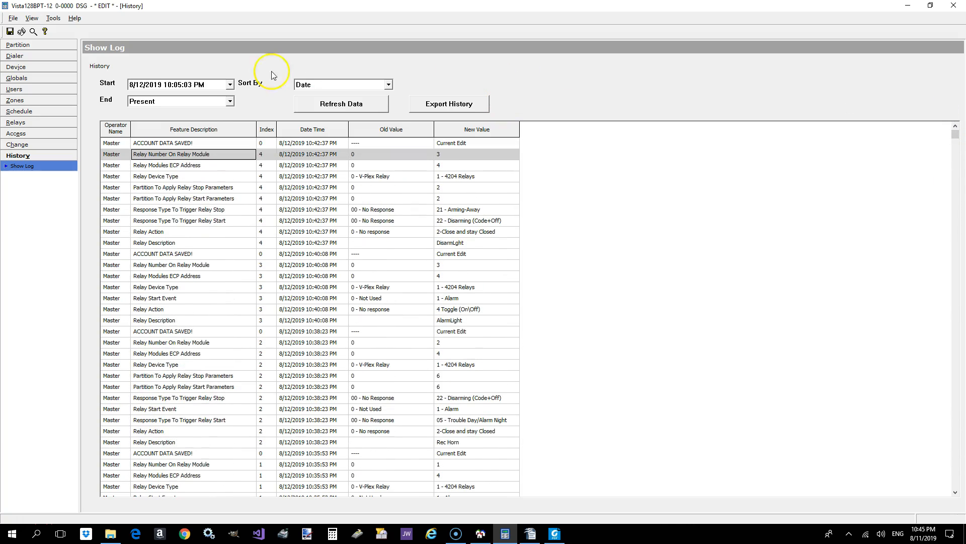
- Return to the Partition 1 settings and save the template's changes without exiting
left_click(22, 31)
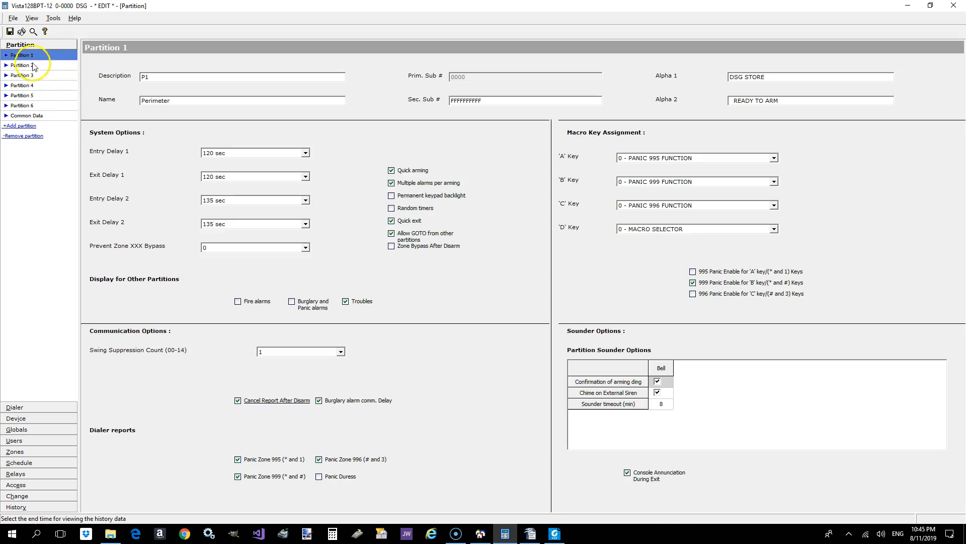
left_click(10, 33)
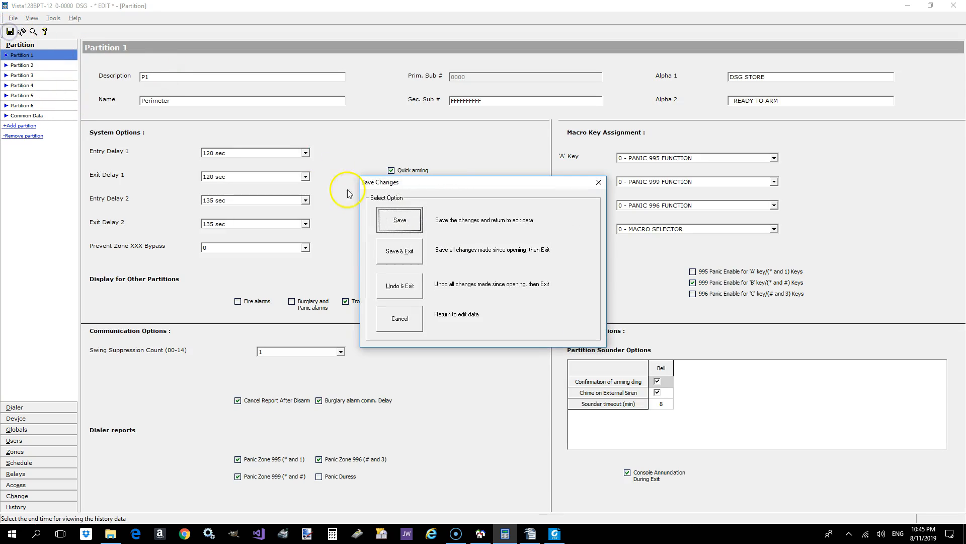
left_click(400, 222)
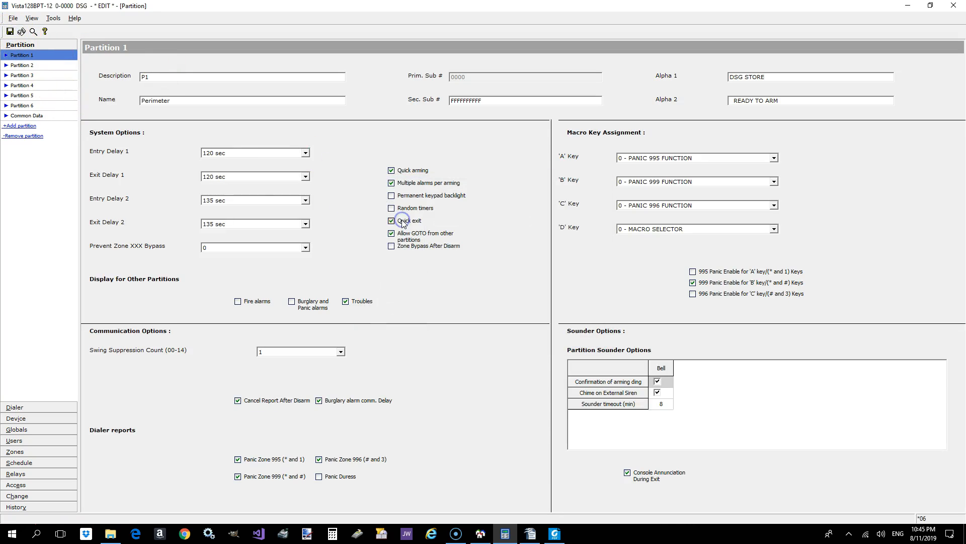
left_click(11, 31)
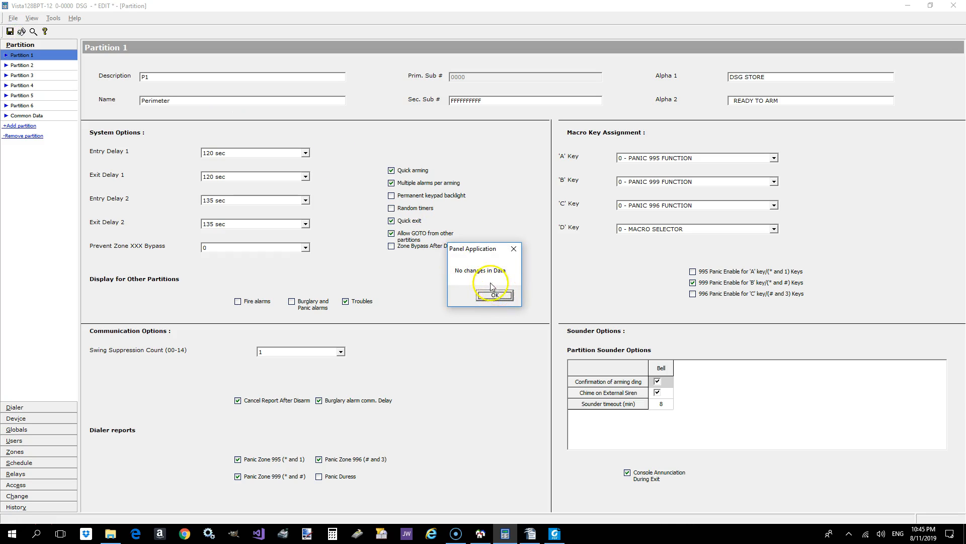
left_click(498, 297)
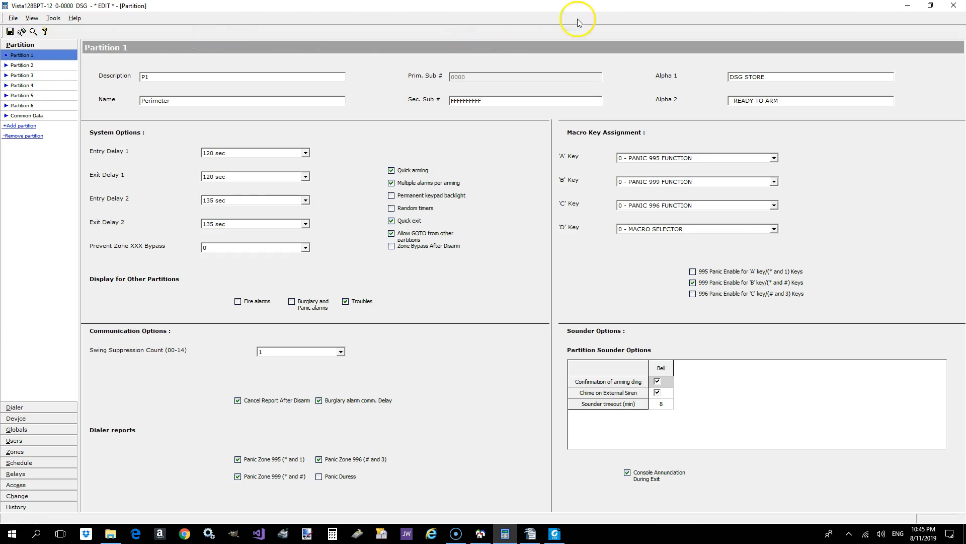
- Close the template's panel editor and open the list of customer accounts
left_click(955, 9)
left_click(272, 22)
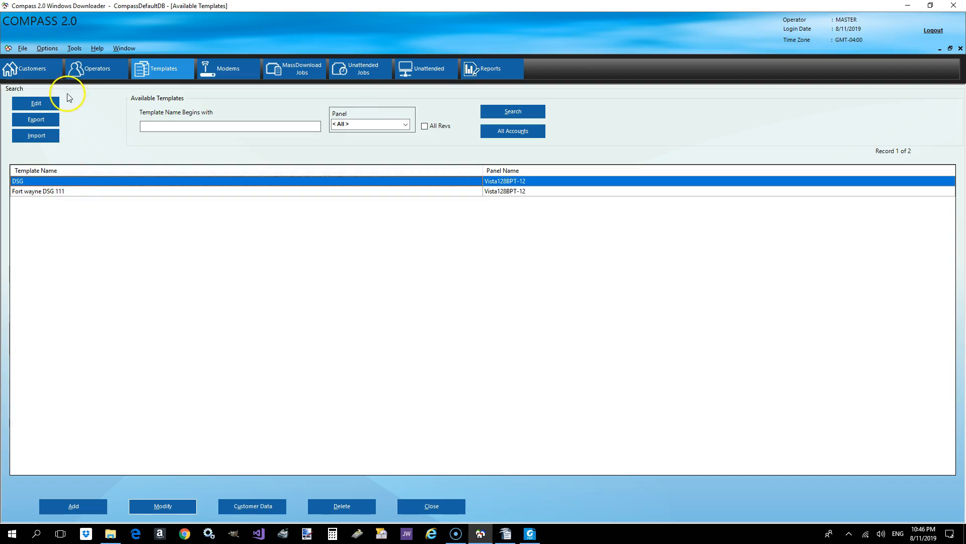
left_click(41, 70)
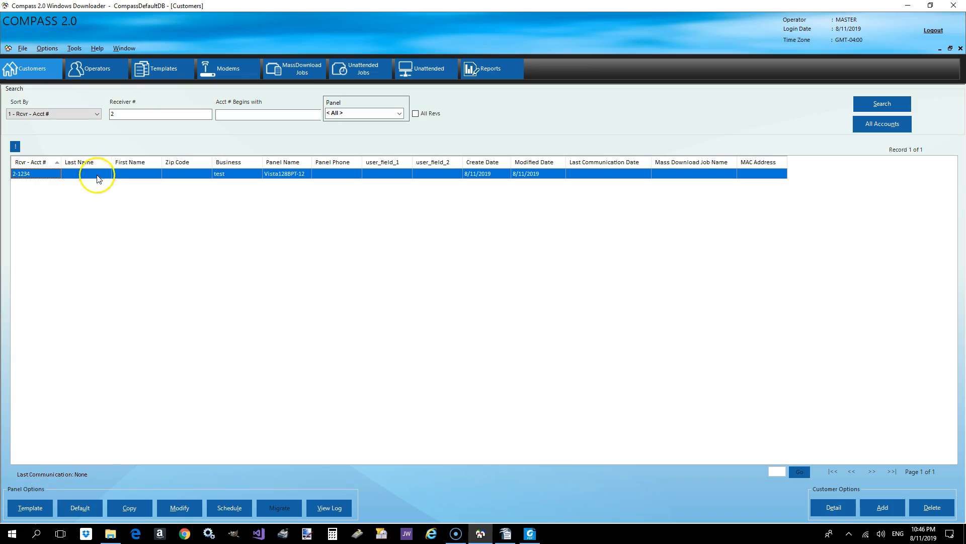
- Update the test customer's panel data from the DSG template, replacing the existing data
left_click(39, 504)
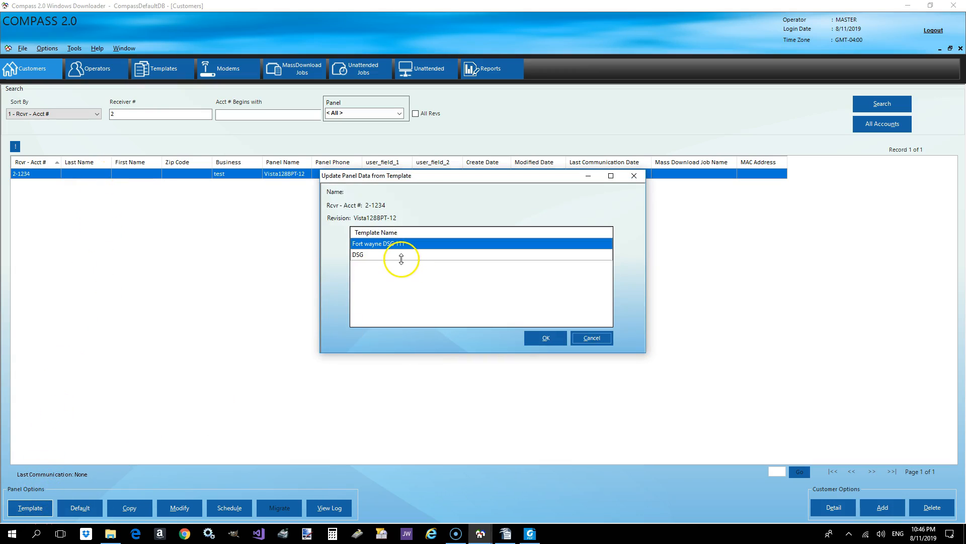
left_click(374, 257)
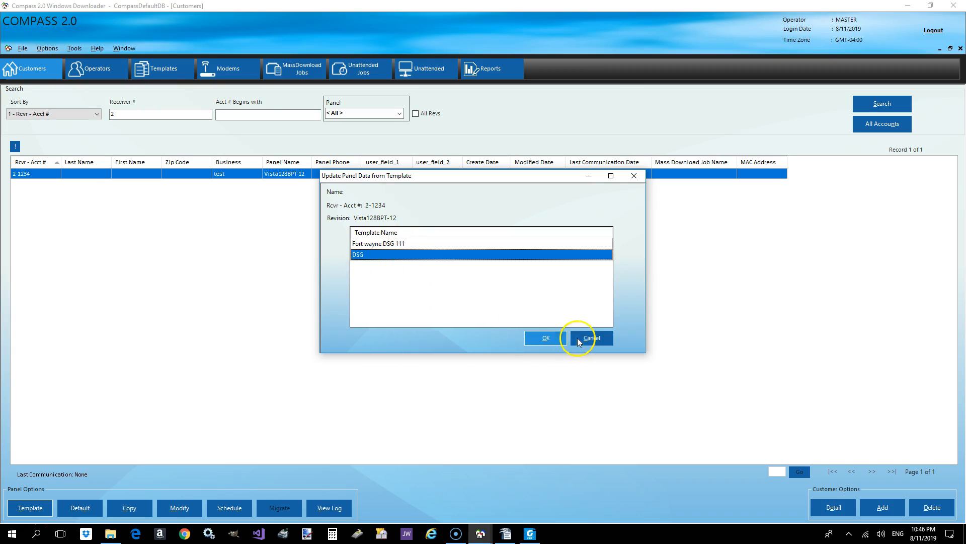
left_click(548, 339)
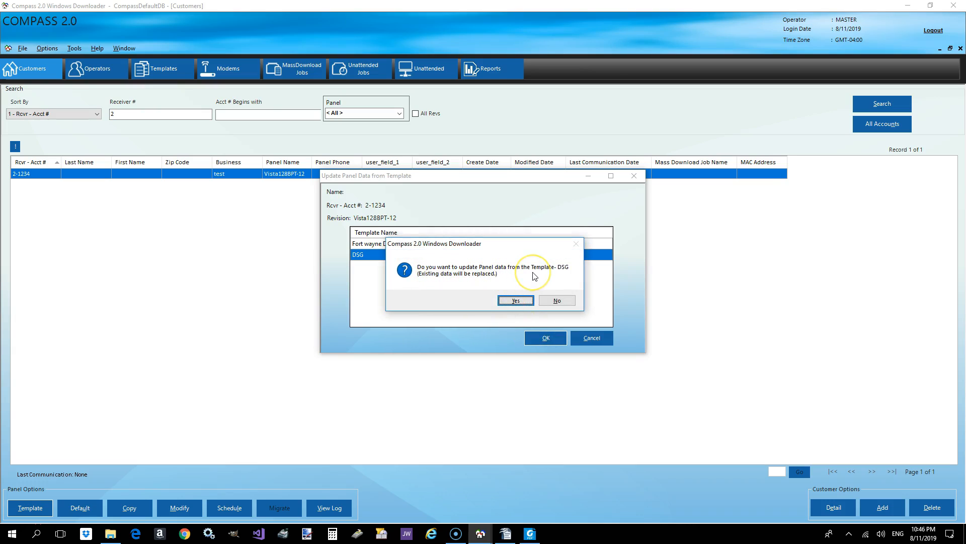
left_click(514, 299)
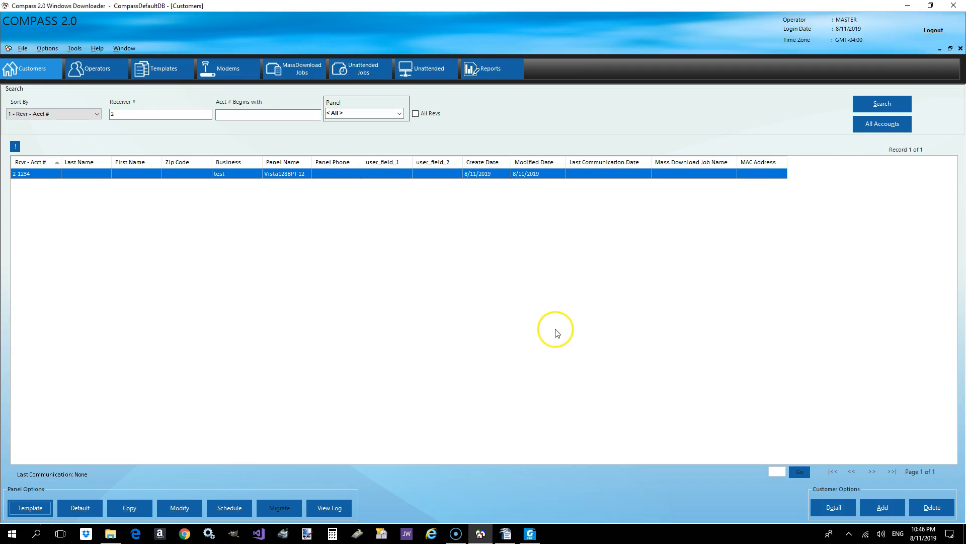
- Open the test customer's panel data for editing and check the Partition 1 settings
double_click(46, 173)
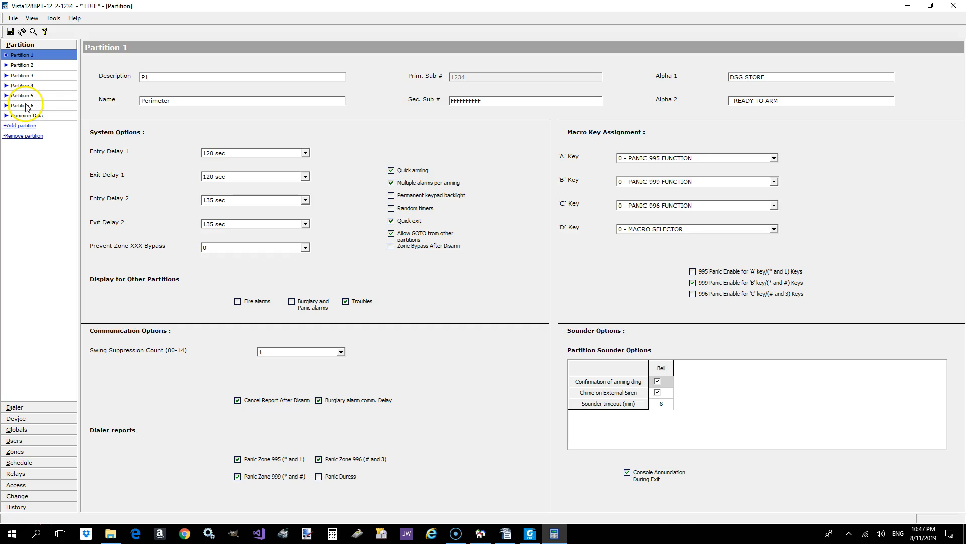
left_click(170, 101)
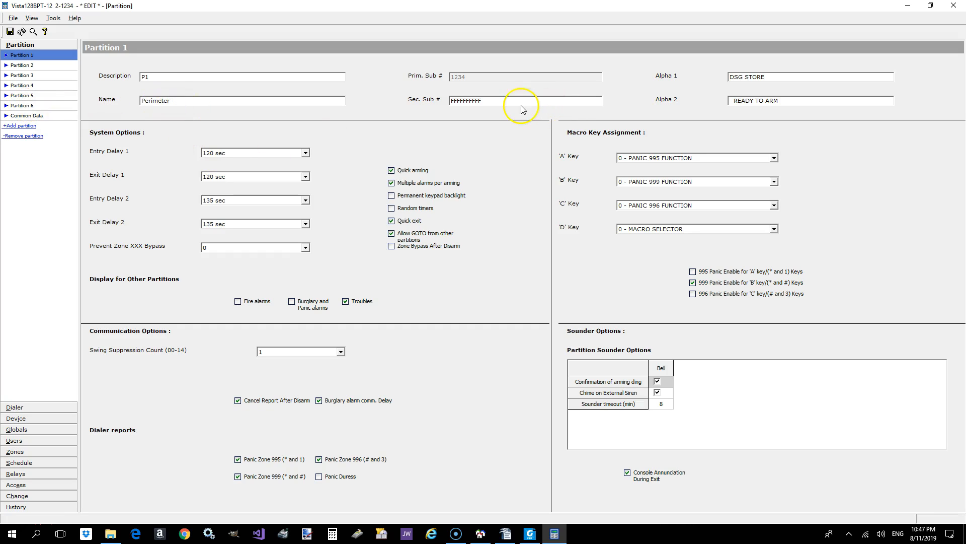
left_click(40, 66)
left_click(40, 56)
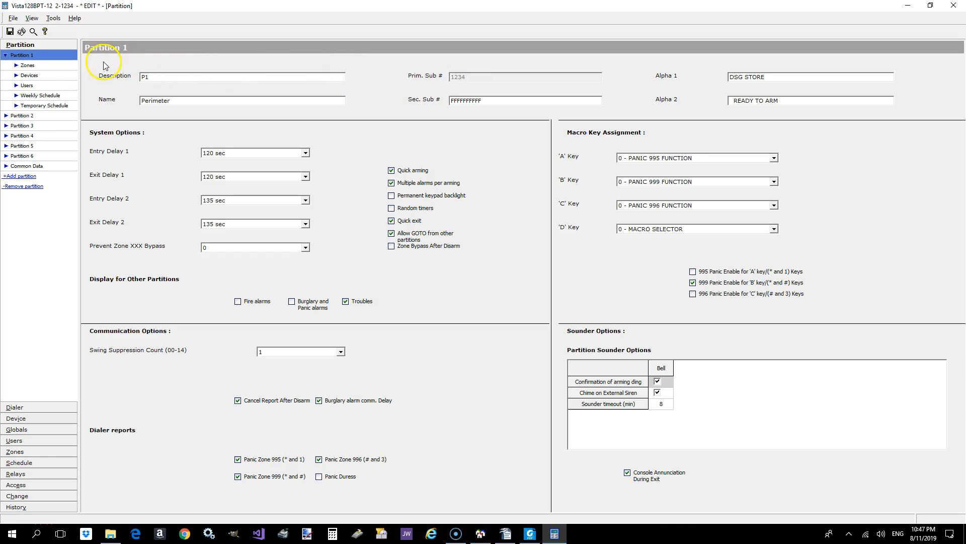
- Review the settings of Partitions 2, 3 and 5 and compare them with Partition 1
left_click(22, 115)
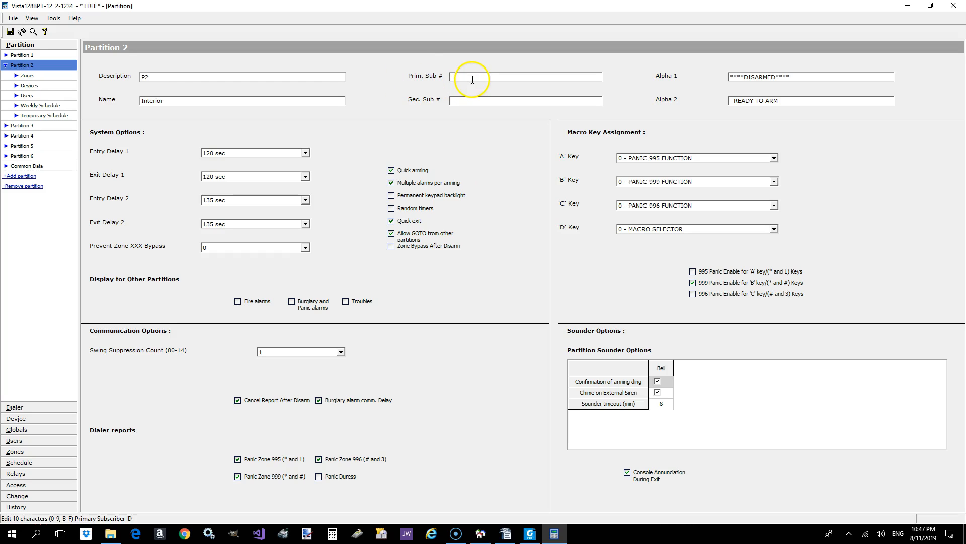
left_click(31, 126)
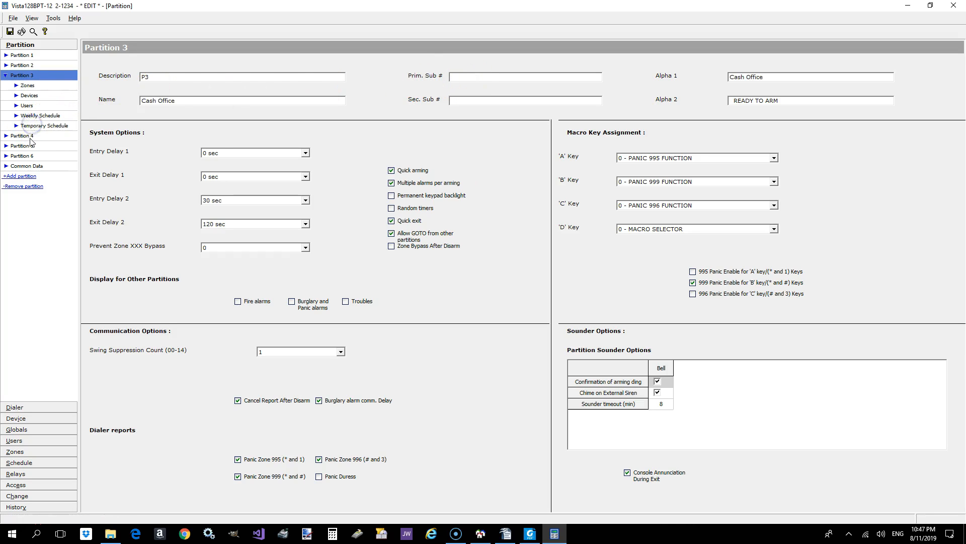
left_click(30, 139)
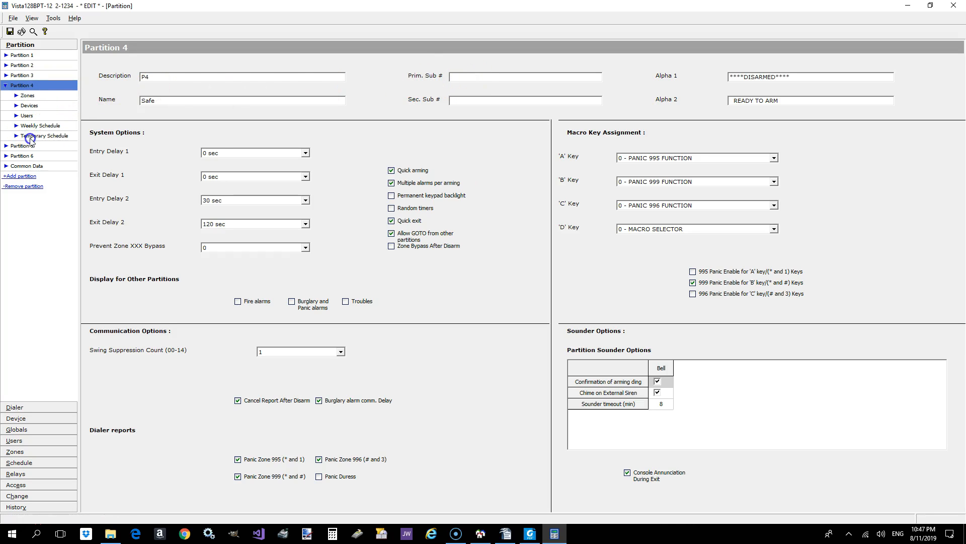
left_click(35, 65)
left_click(46, 55)
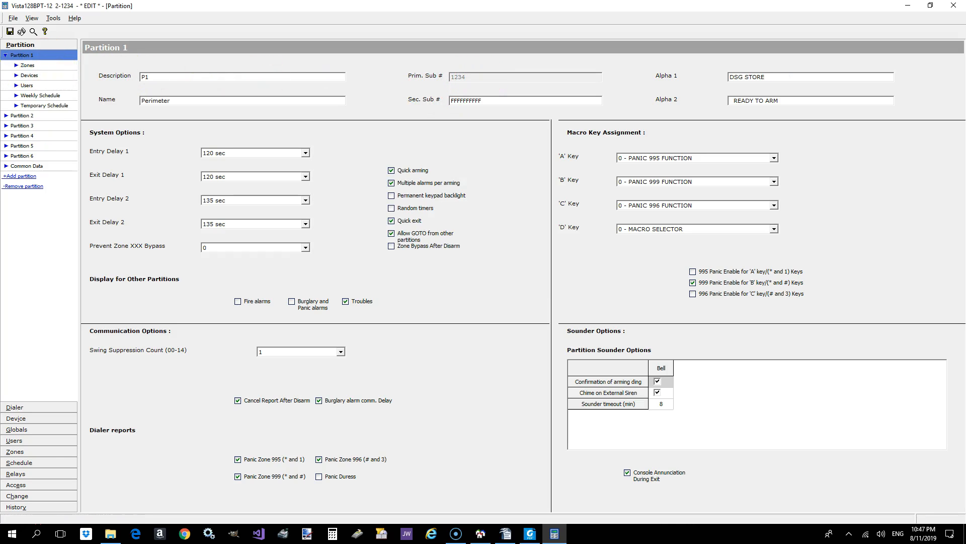
left_click(25, 115)
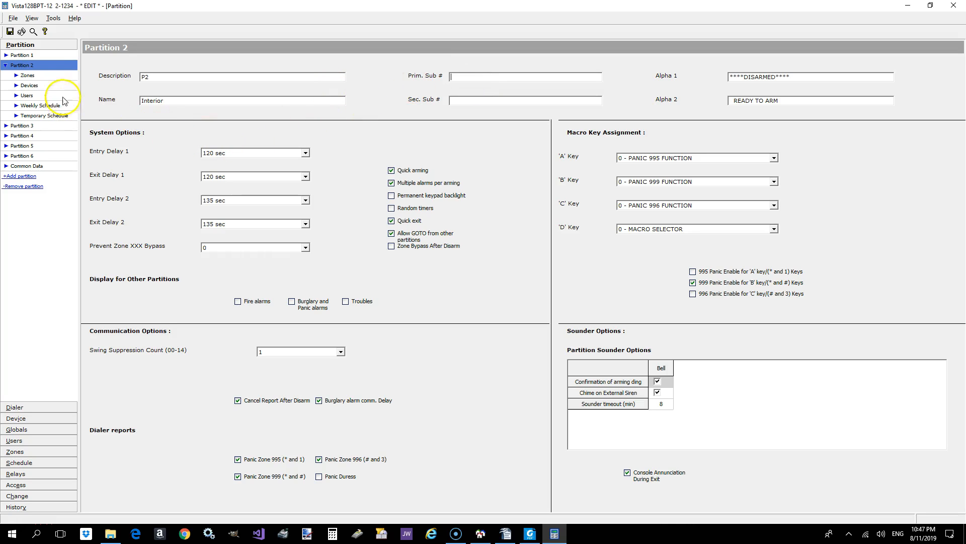
left_click(21, 55)
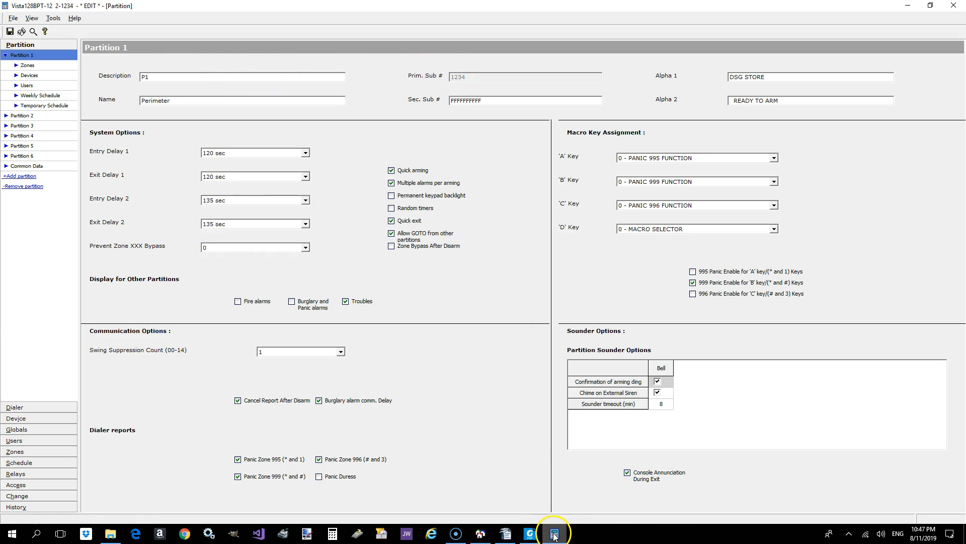
- Switch to the customer list, check the account field in the test customer's details, and close them without changes
mouse_move(555, 535)
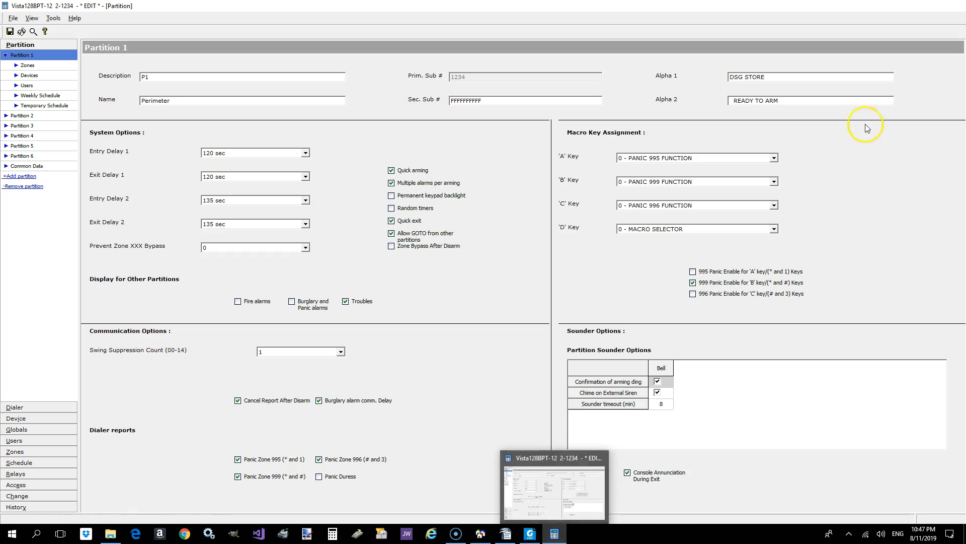
left_click(909, 6)
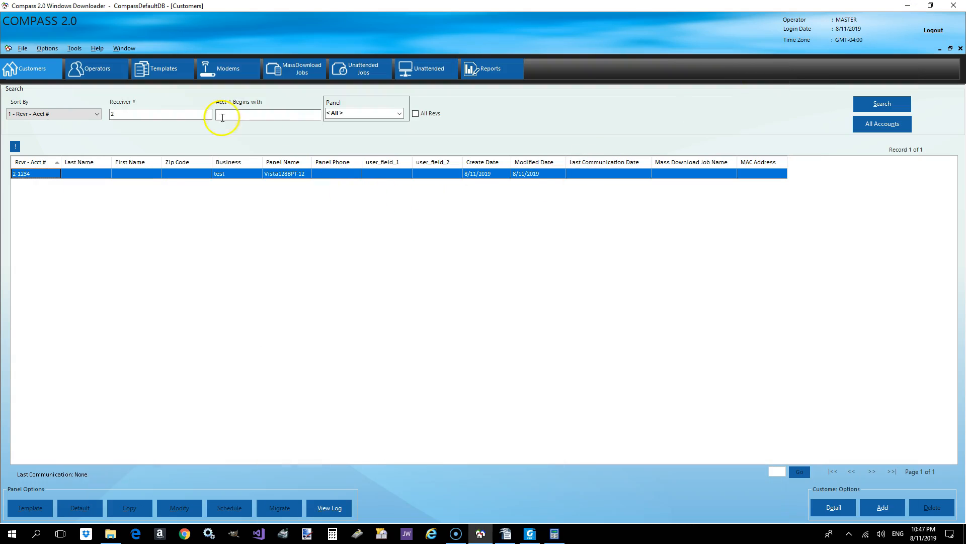
left_click(831, 498)
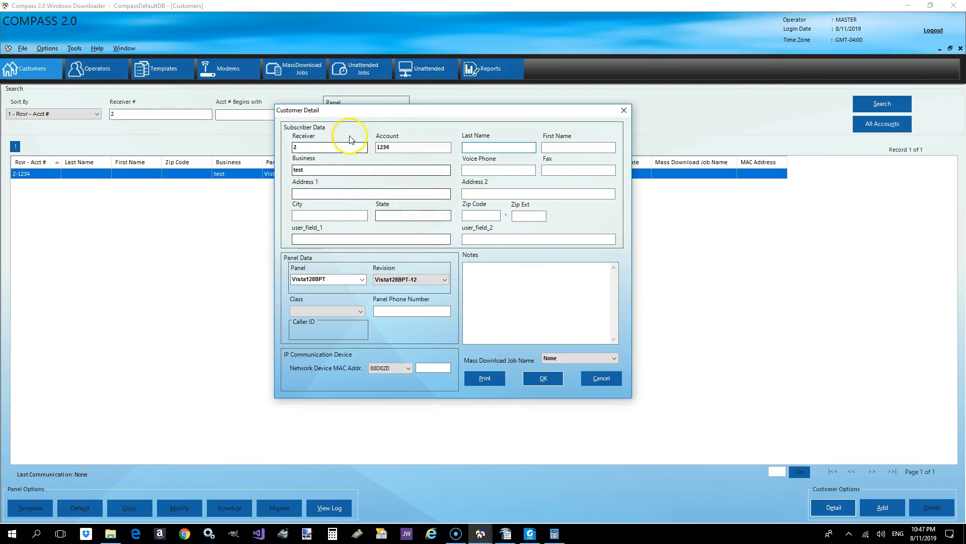
double_click(392, 146)
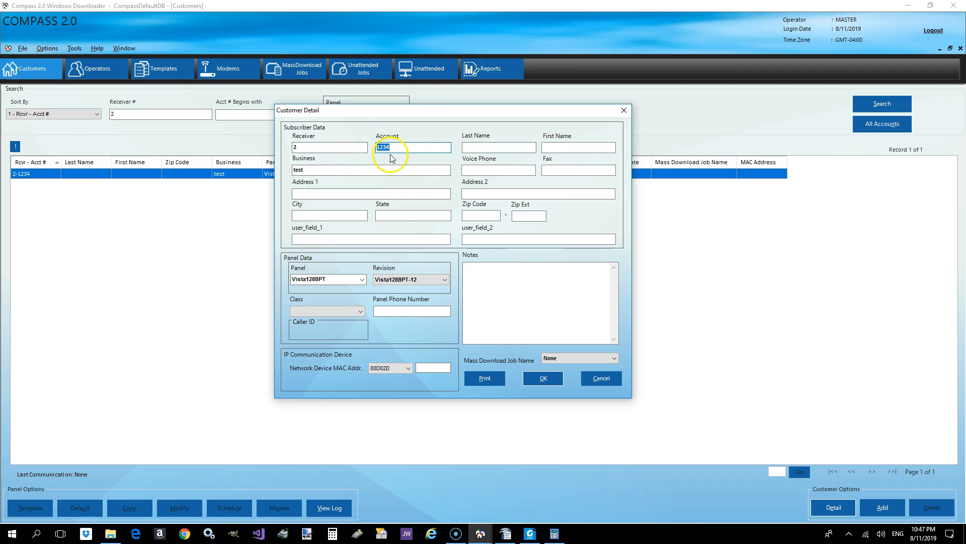
left_click(600, 378)
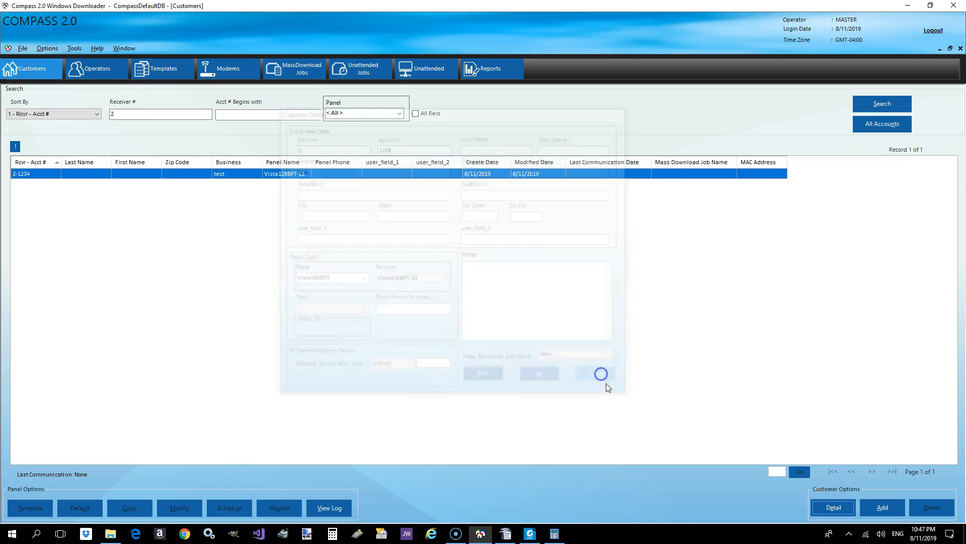
- Return to the panel editor, launch communication for this account and open the communication settings
mouse_move(555, 533)
left_click(568, 492)
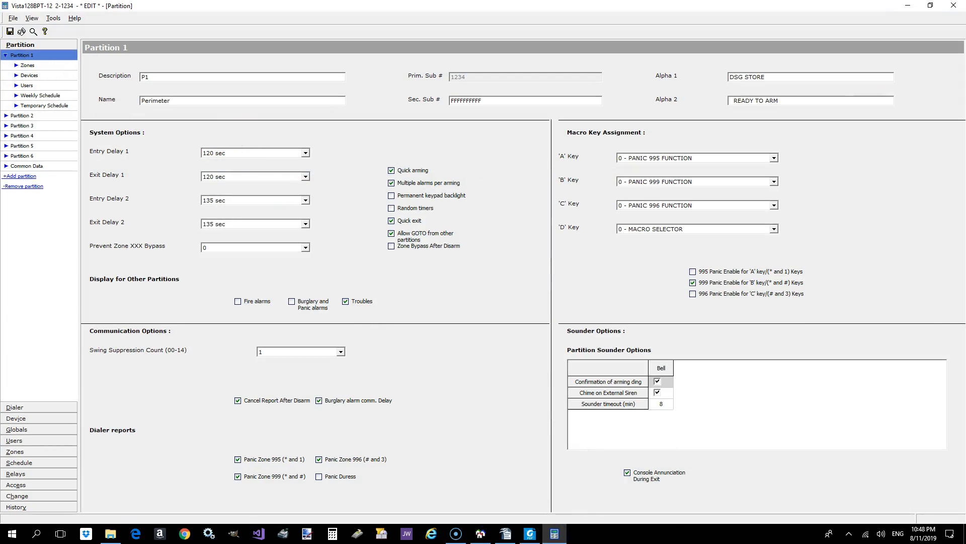
left_click(23, 31)
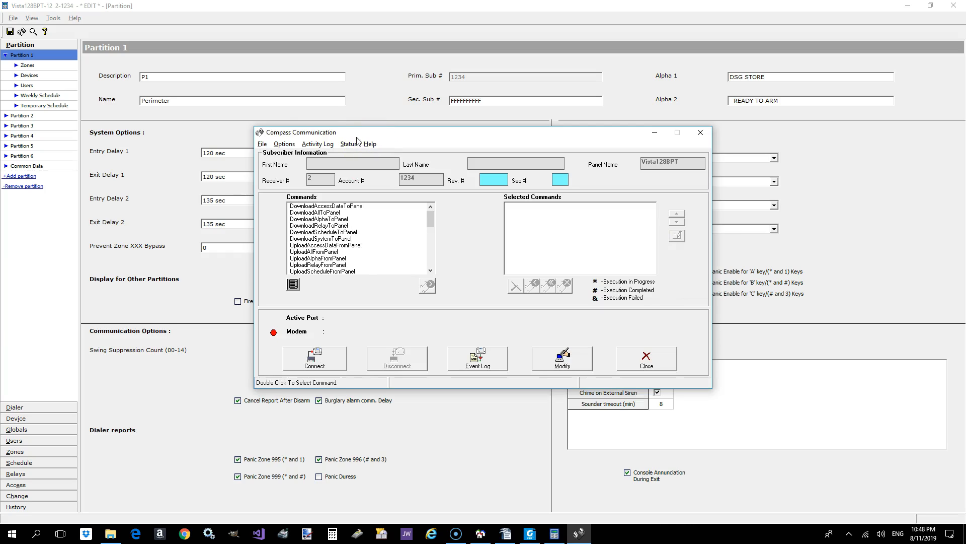
left_click(261, 144)
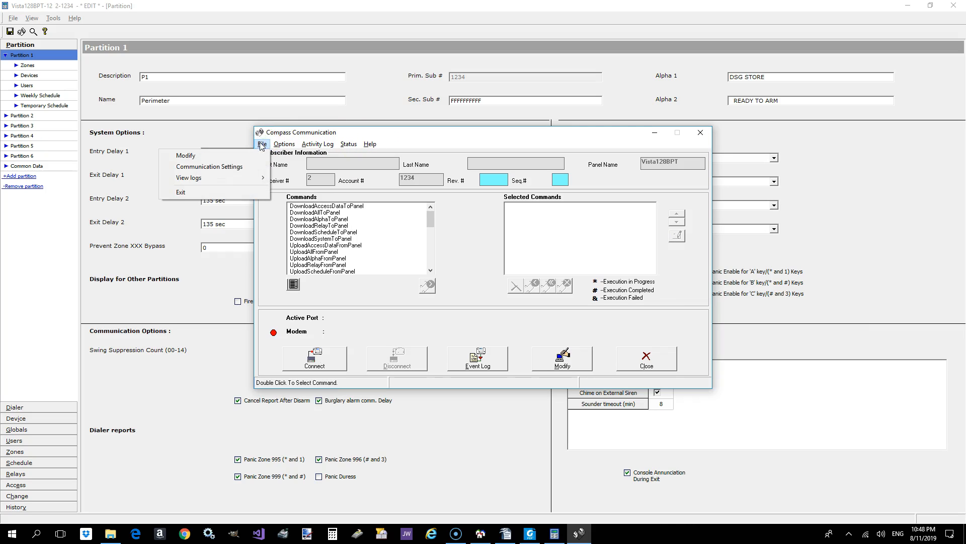
left_click(247, 167)
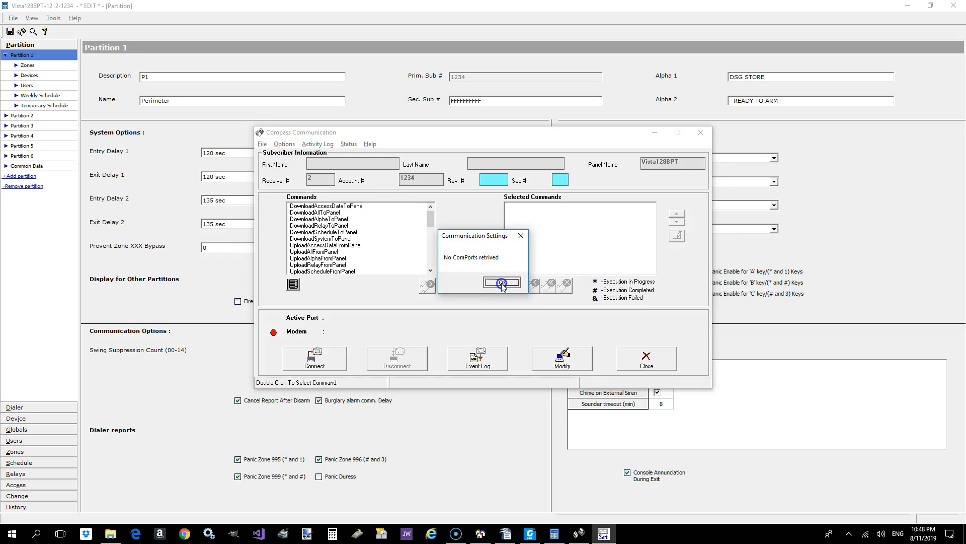
left_click(502, 283)
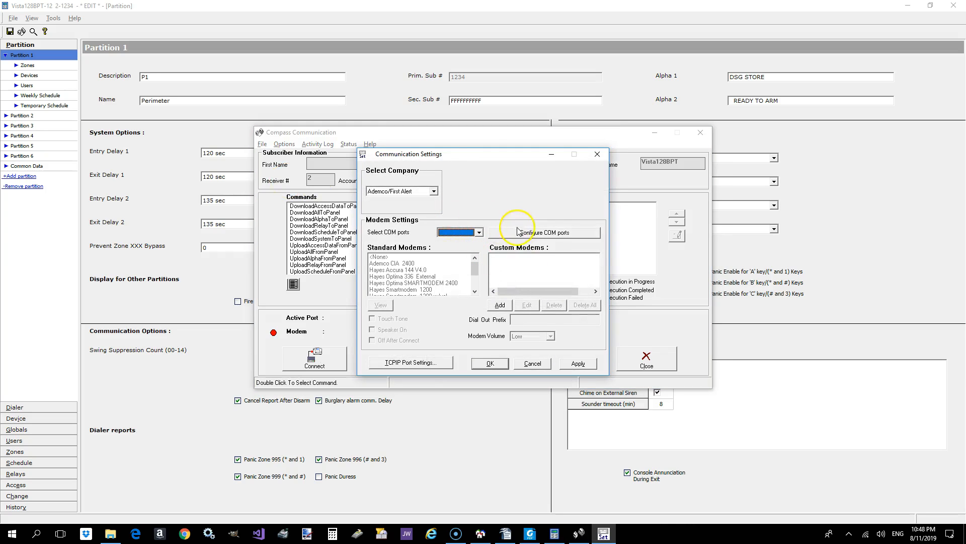
- List all COM ports including virtual ones and try to add one for Compass
left_click(509, 232)
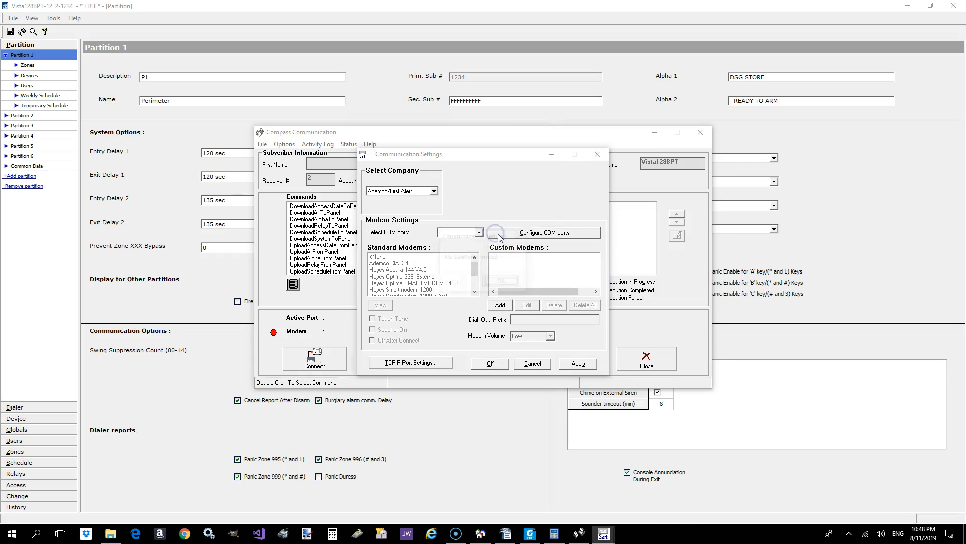
left_click(502, 282)
left_click(398, 246)
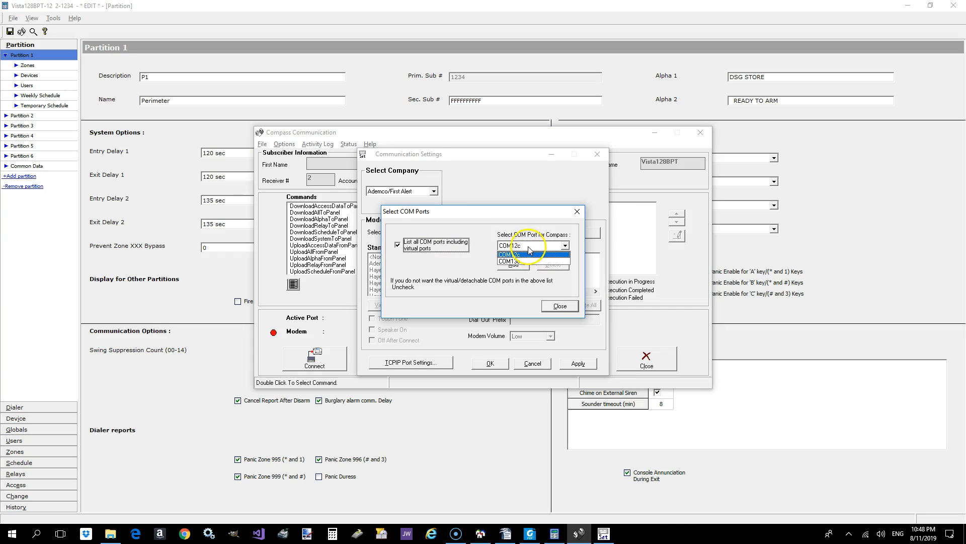
left_click(527, 244)
left_click(498, 247)
left_click(509, 253)
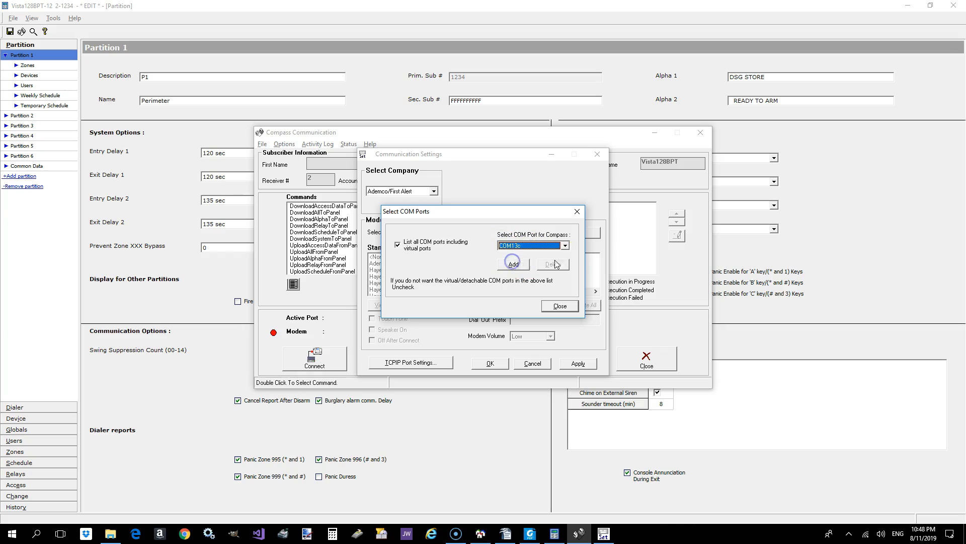
- Turn off listing of virtual COM ports, close the port configuration and check the selectable COM ports
left_click(398, 245)
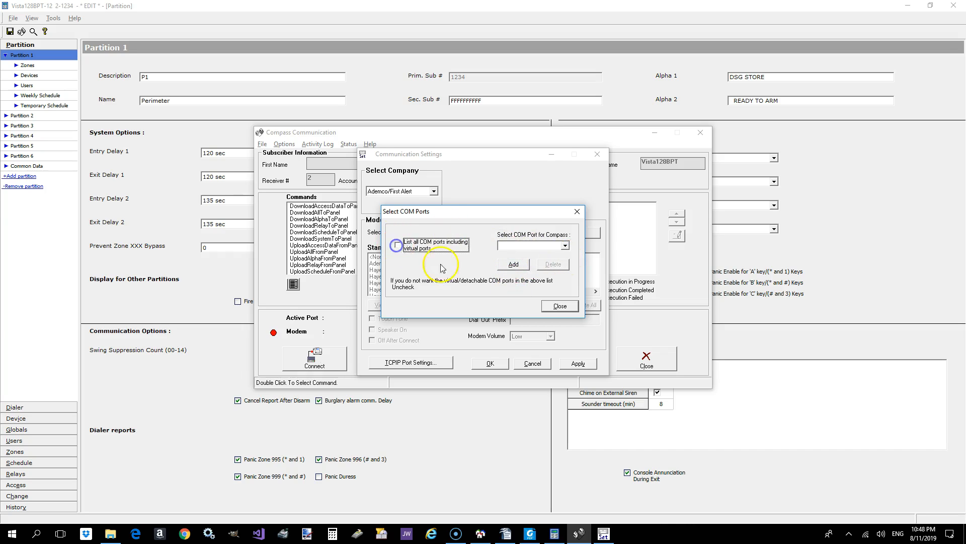
left_click(508, 285)
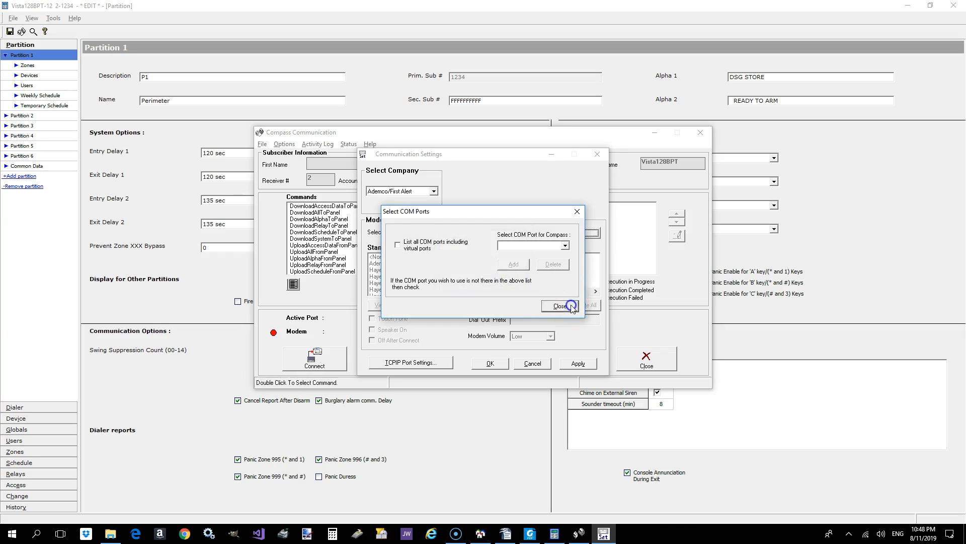
left_click(561, 305)
left_click(502, 281)
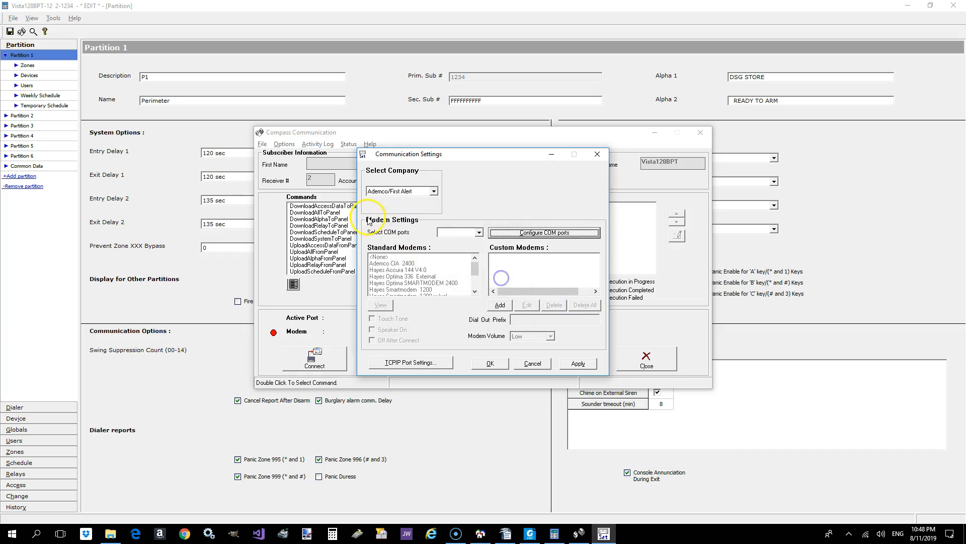
left_click(465, 234)
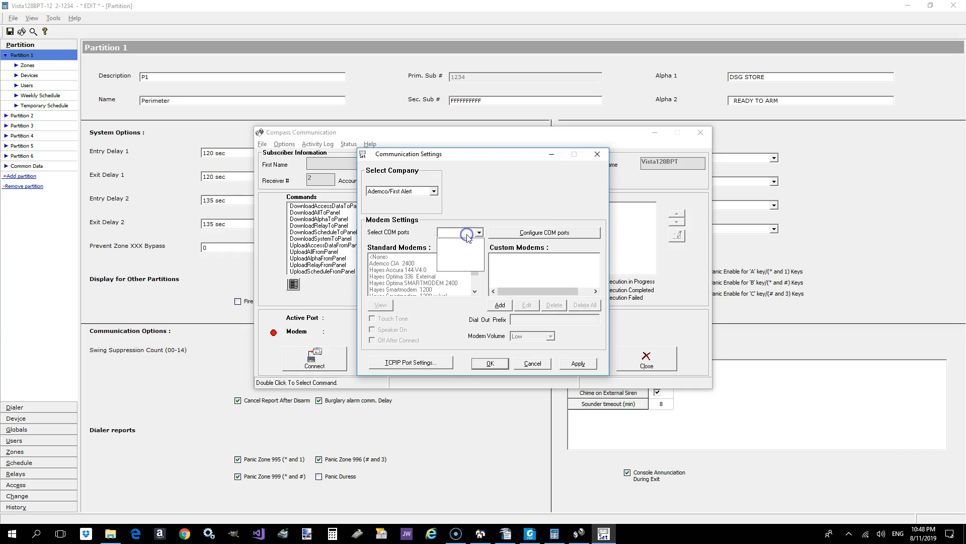
left_click(449, 232)
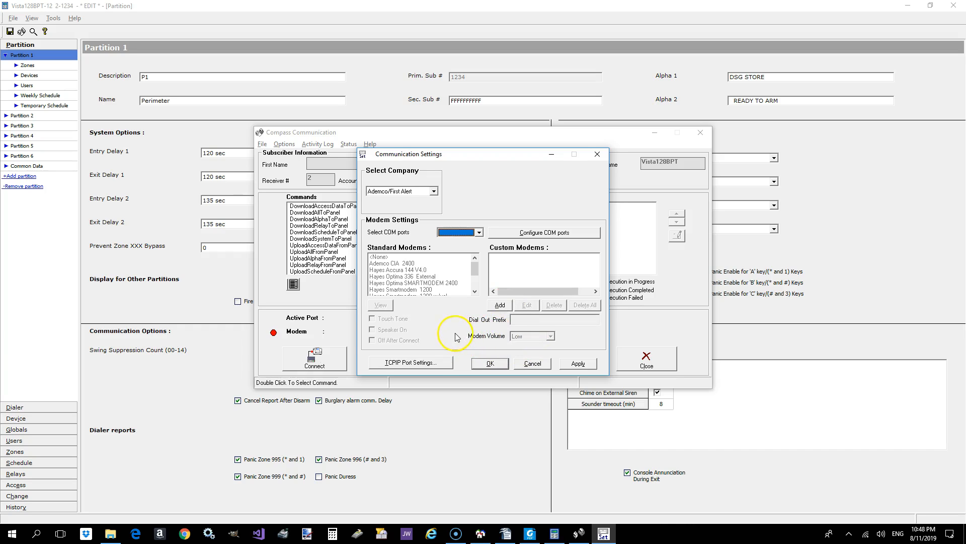
- Confirm TCPIP 1 as the TCP/IP port with the control server IP address left blank, and leave the communication settings
left_click(421, 366)
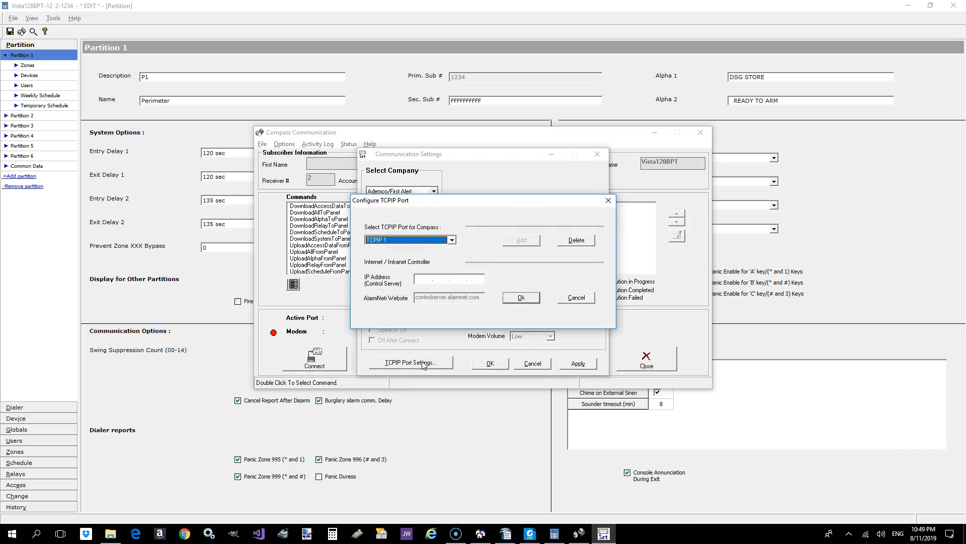
left_click(451, 241)
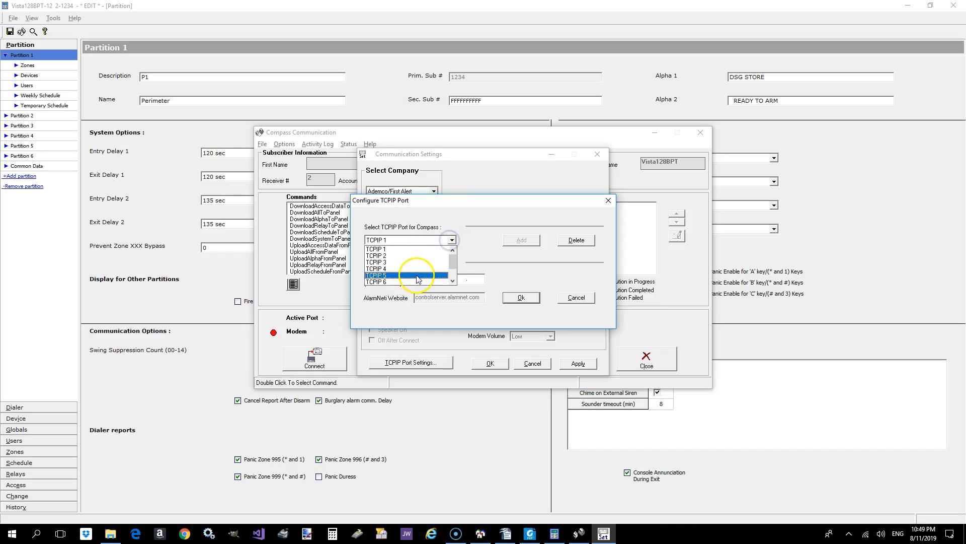
left_click(418, 250)
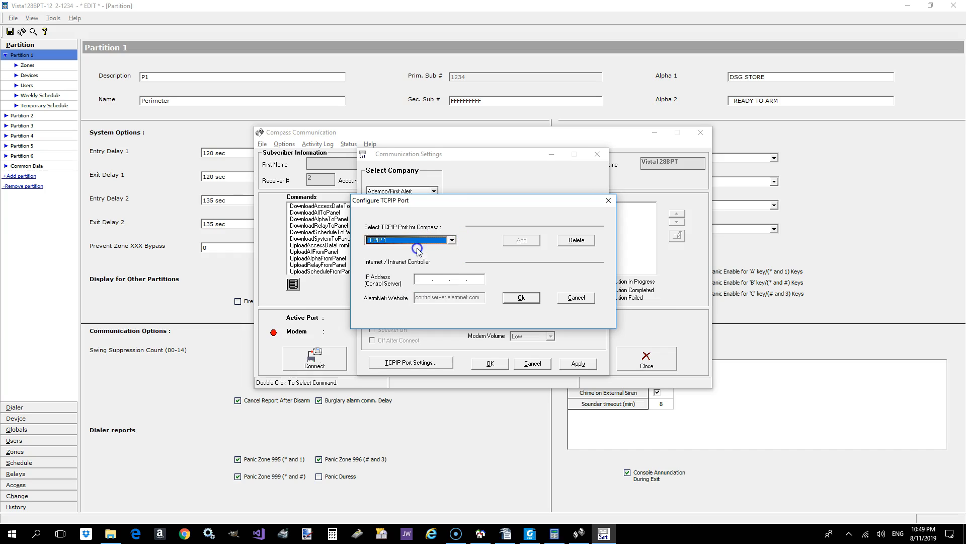
left_click(419, 280)
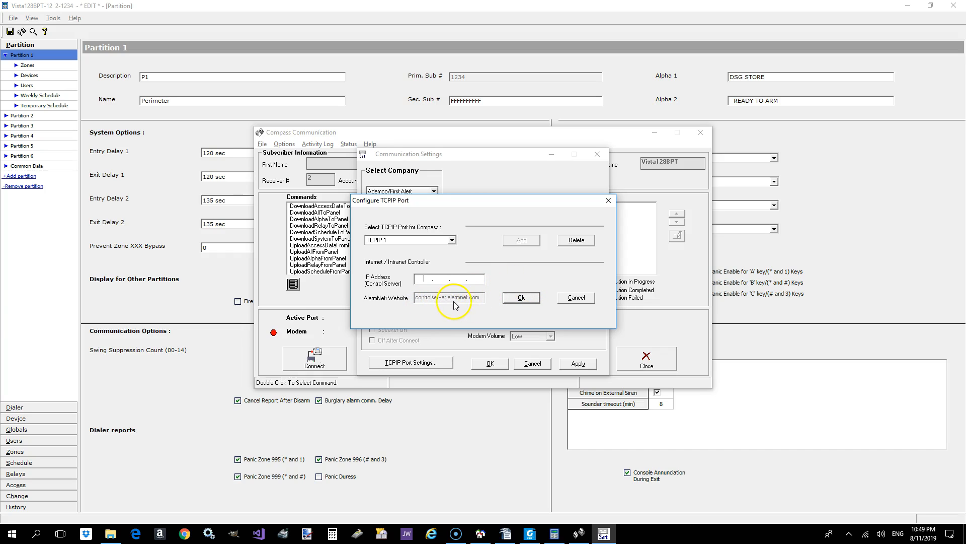
left_click(522, 298)
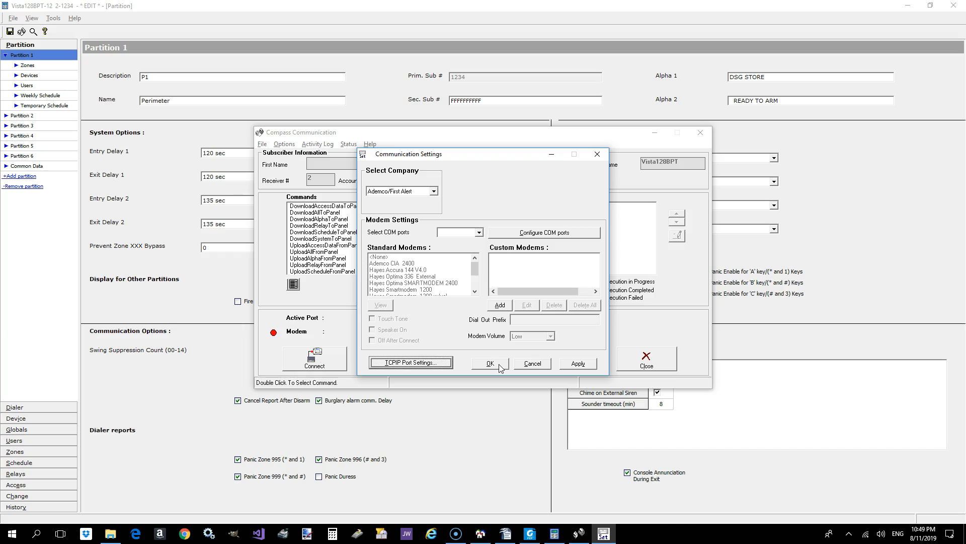
left_click(526, 363)
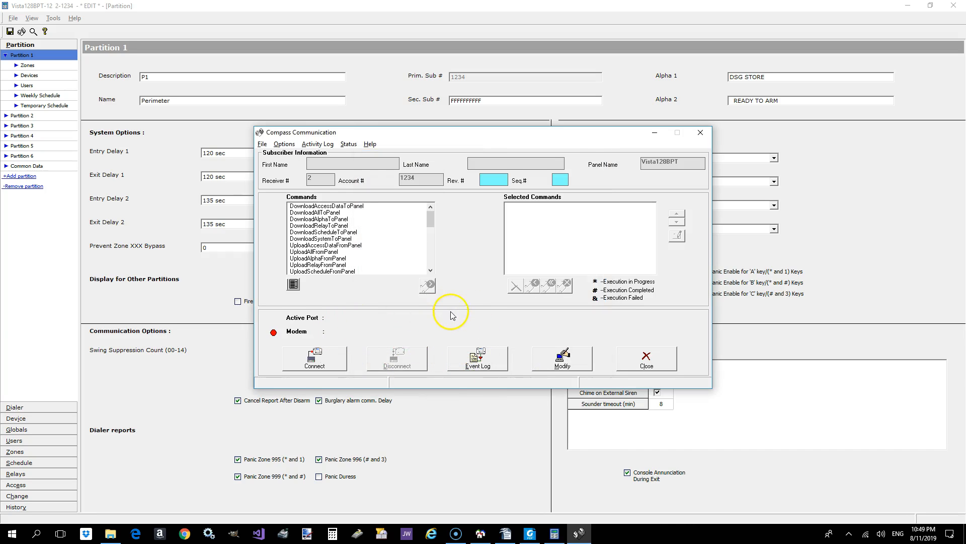
- Start a connection to the panel, dismiss the ports and modems notice and enable TCP/IP
left_click(326, 359)
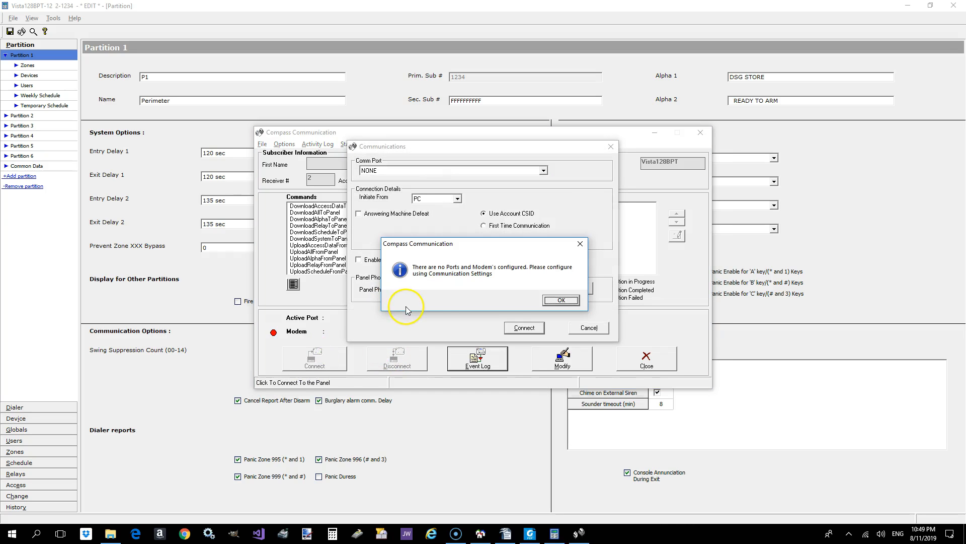
left_click(560, 300)
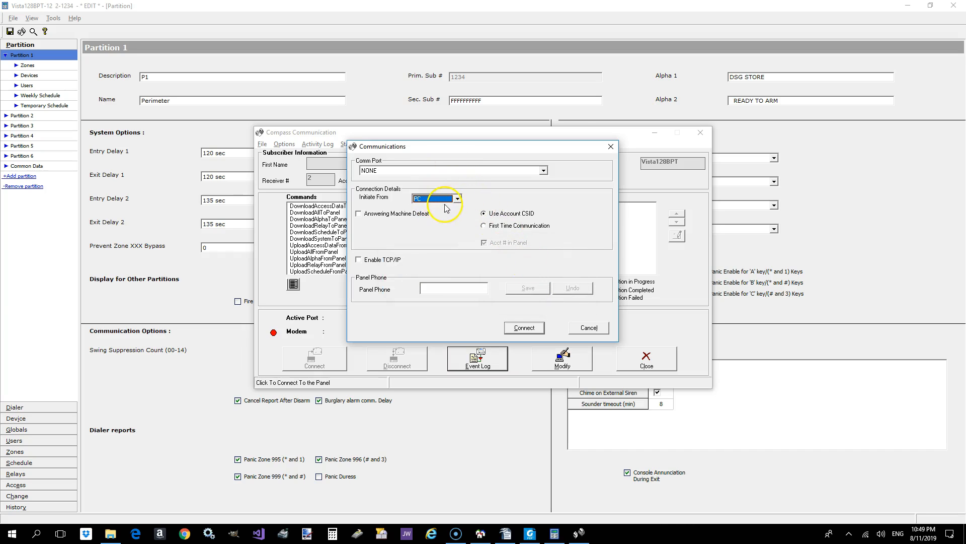
left_click(359, 259)
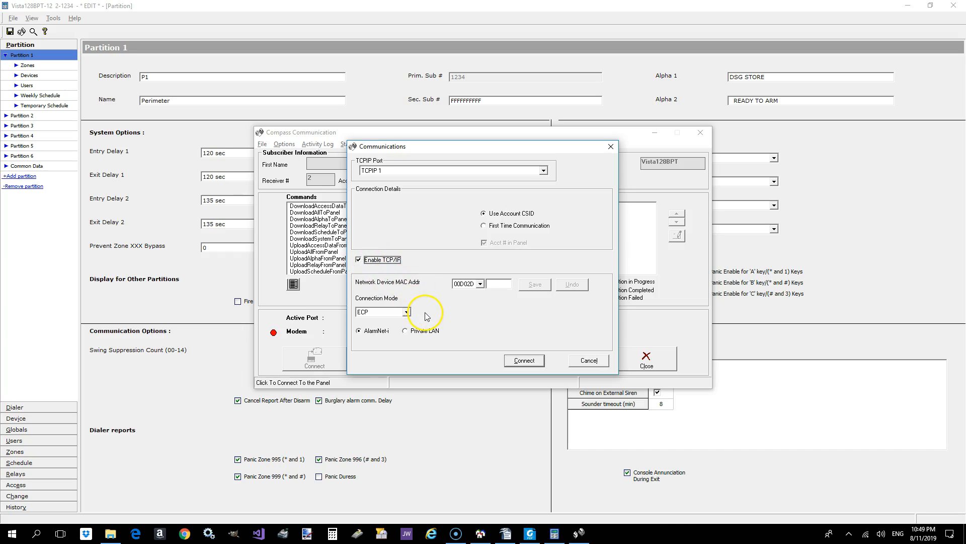
- Enter the network device MAC address with prefix B82CA0 and suffix 35F255
left_click(480, 283)
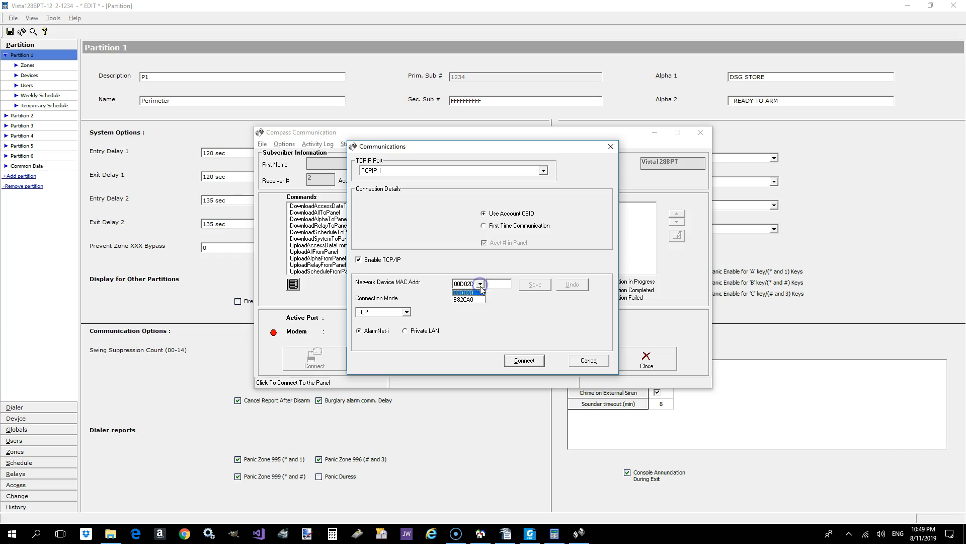
left_click(467, 299)
left_click(492, 285)
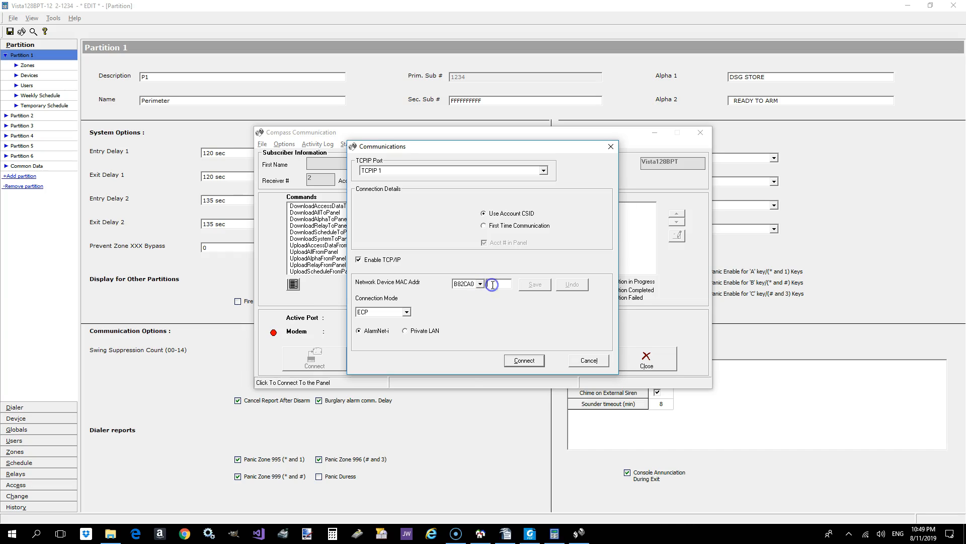
left_click(481, 285)
left_click(478, 291)
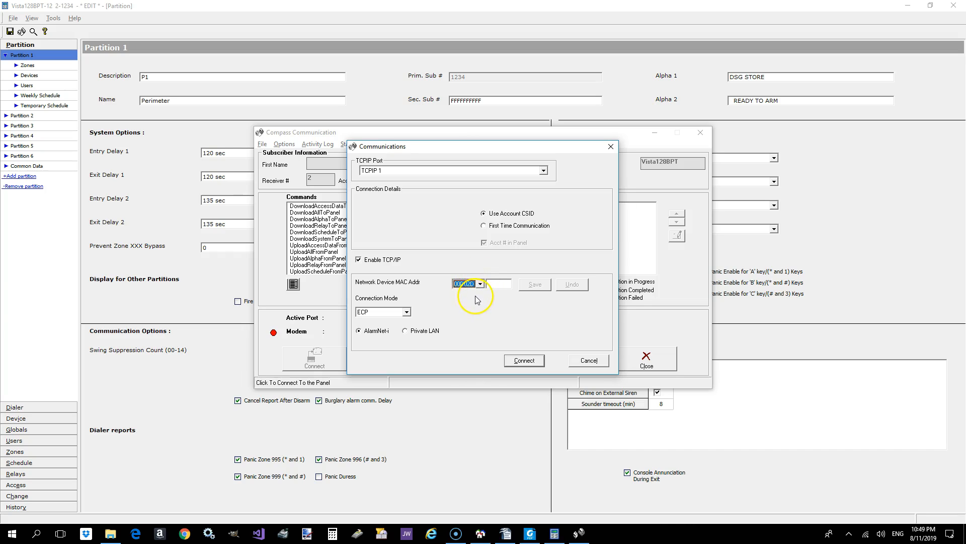
left_click(480, 285)
left_click(478, 297)
left_click(497, 286)
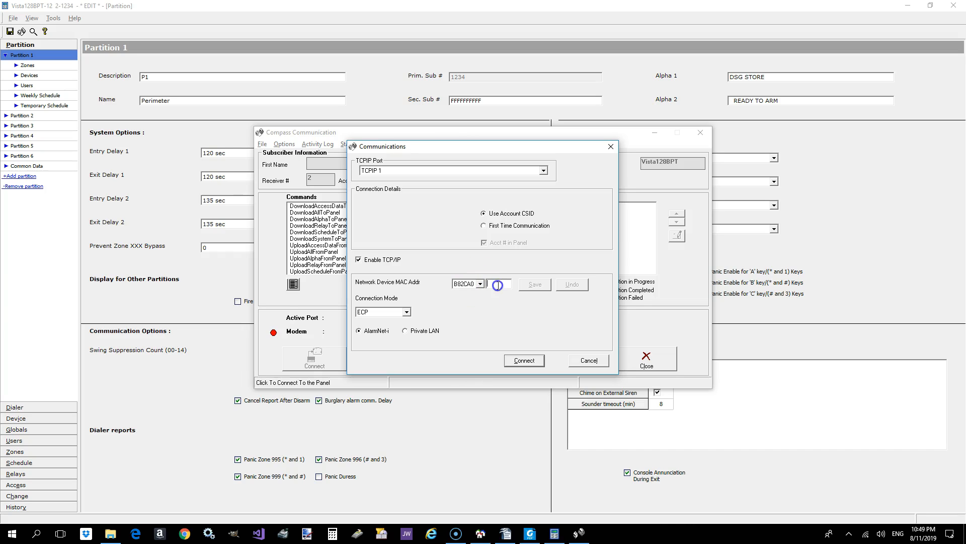
type("35F255")
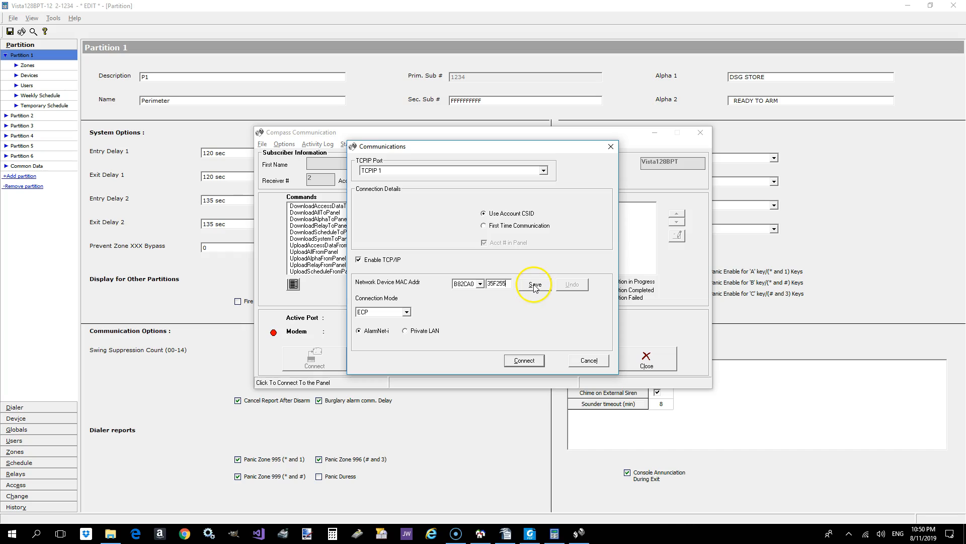
- Choose ECP as the connection mode and recheck the network device MAC address
left_click_drag(509, 284, 470, 282)
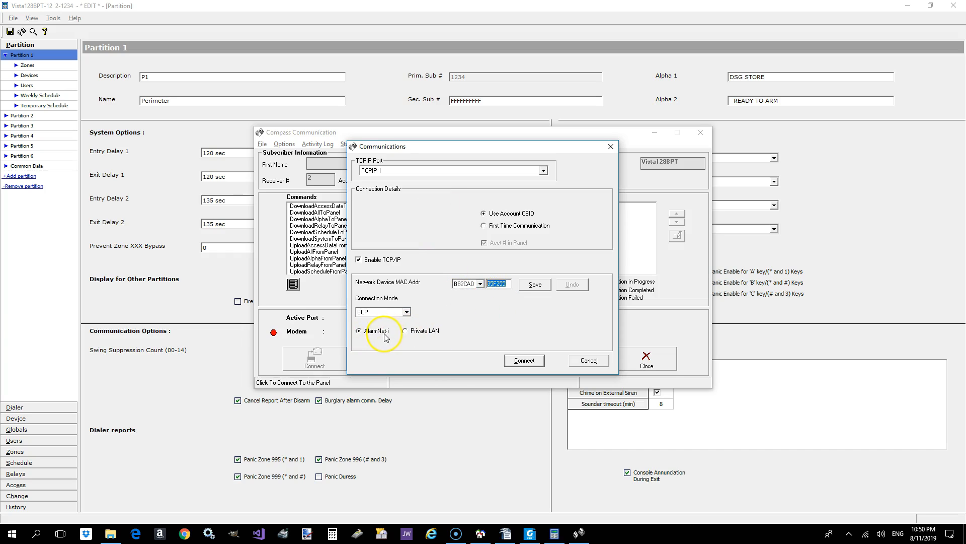
left_click(406, 312)
left_click(389, 327)
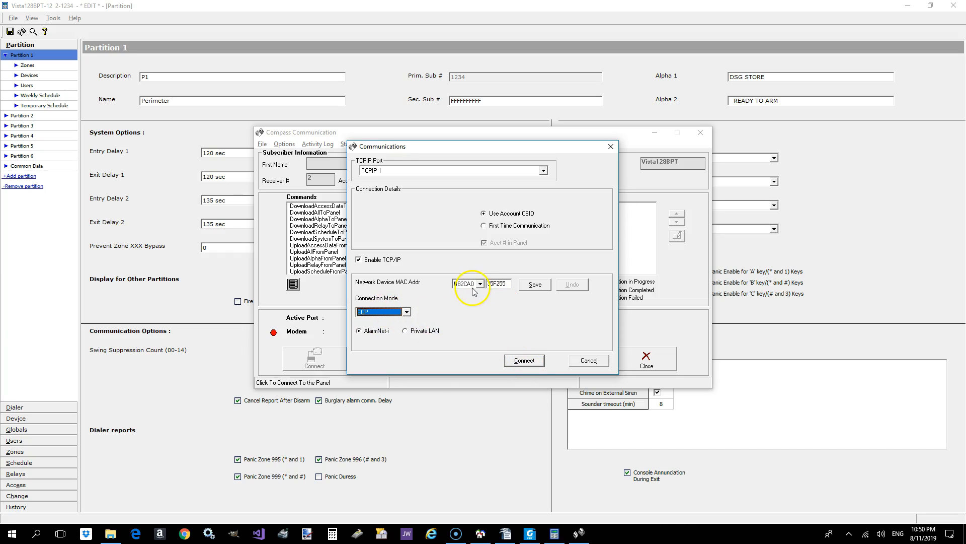
left_click_drag(507, 284, 476, 285)
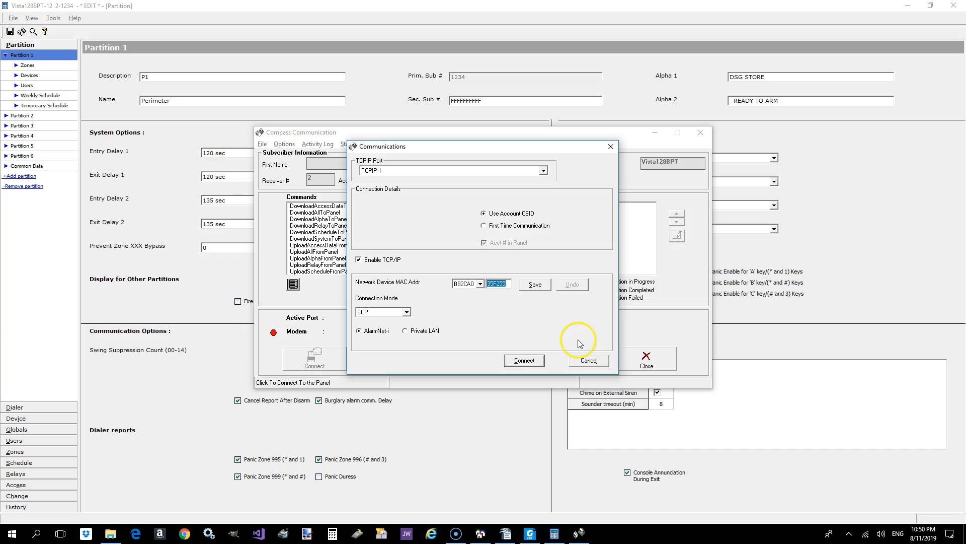
- Choose First Time Communication and leave Acct # in Panel turned off
left_click(484, 226)
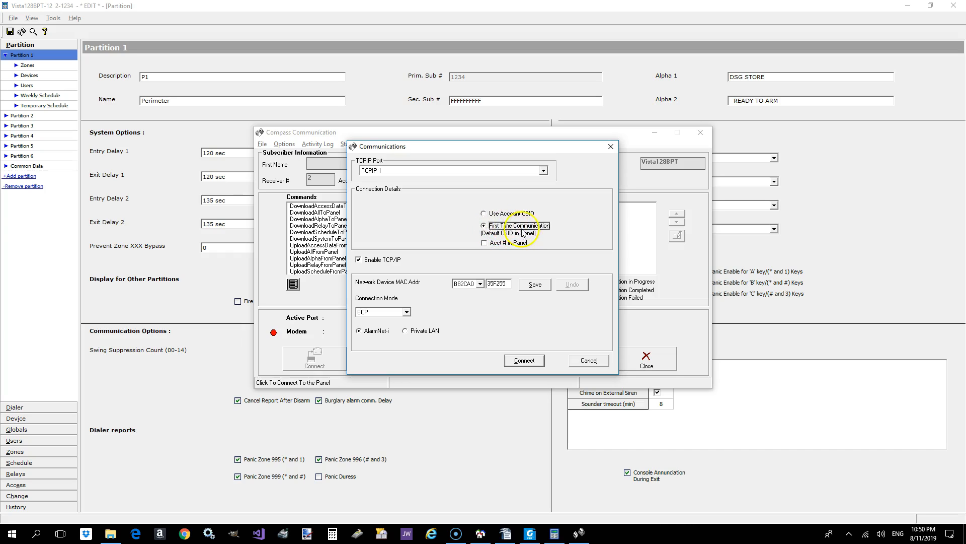
left_click(484, 244)
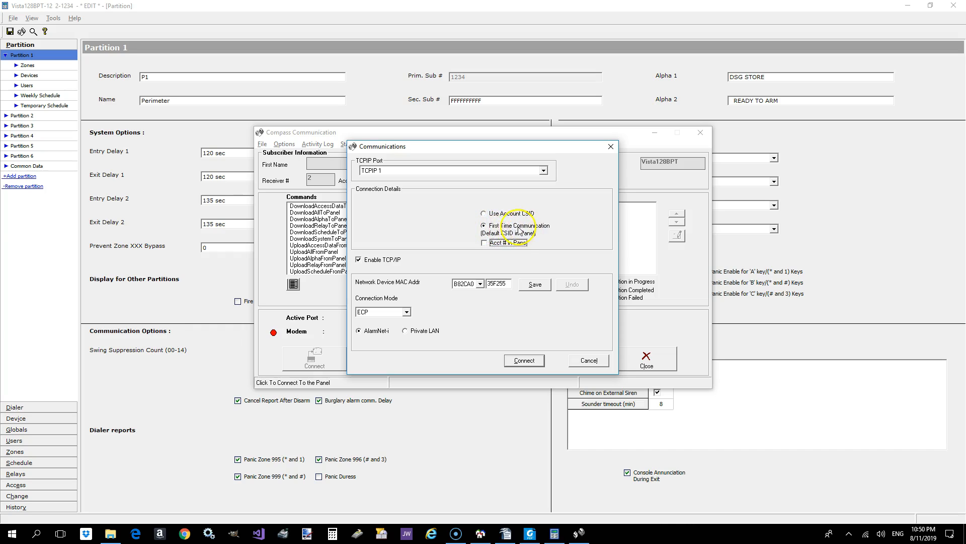
left_click(488, 232)
left_click(491, 230)
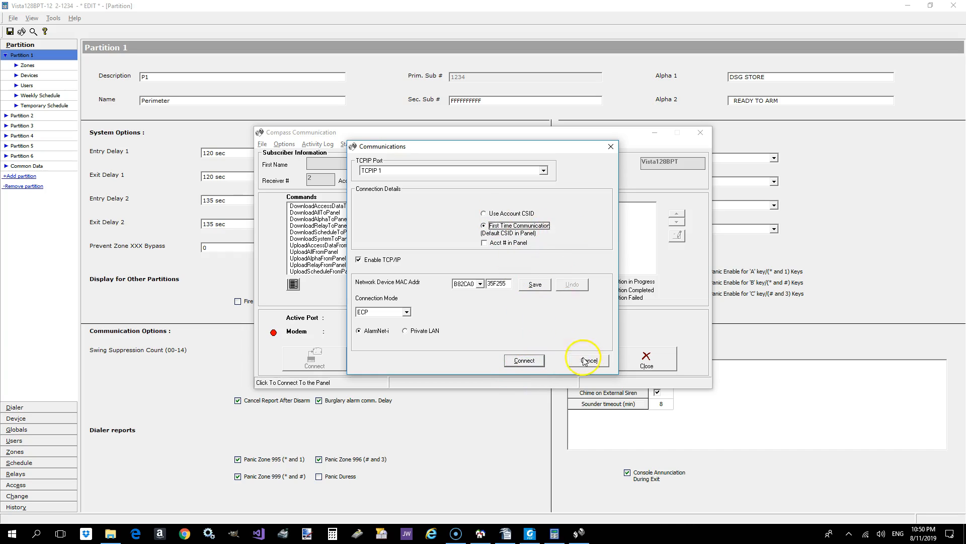
- Clear the MAC address suffix, keep the B82CA0 prefix and cancel the connection setup
left_click_drag(509, 284, 479, 285)
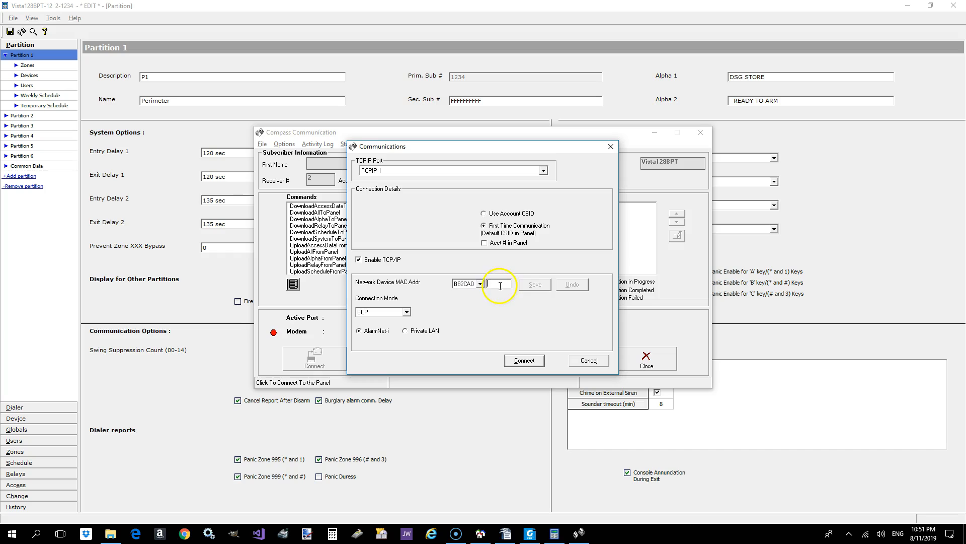
left_click(479, 286)
left_click(480, 285)
left_click(480, 285)
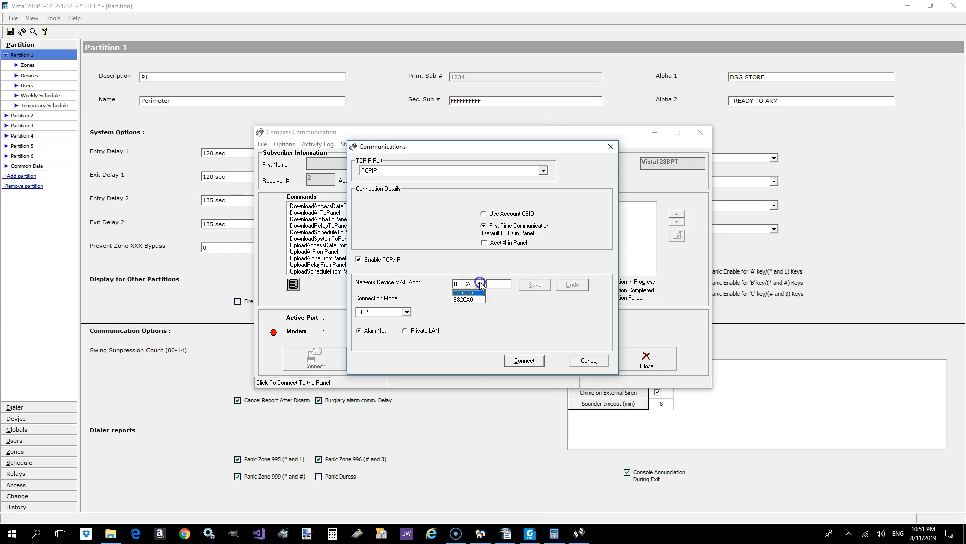
left_click(481, 284)
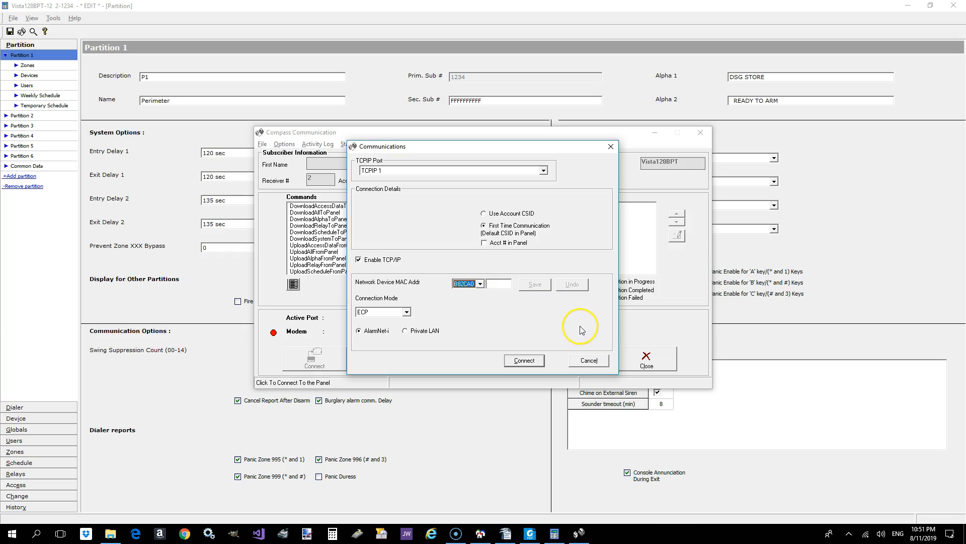
left_click(584, 360)
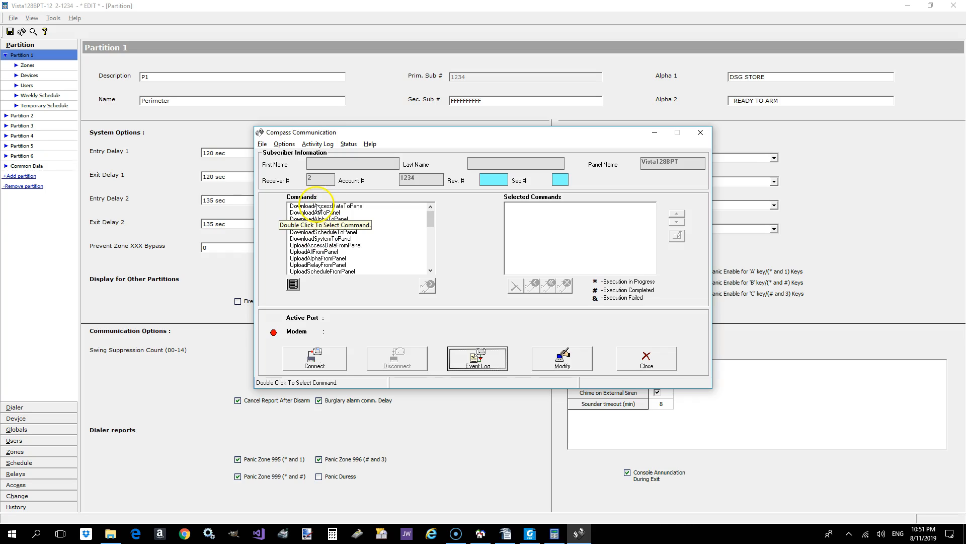
- Queue the DownloadAllToPanel command, accepting the access point status update, and remove it from the selected commands again
left_click_drag(432, 218, 417, 201)
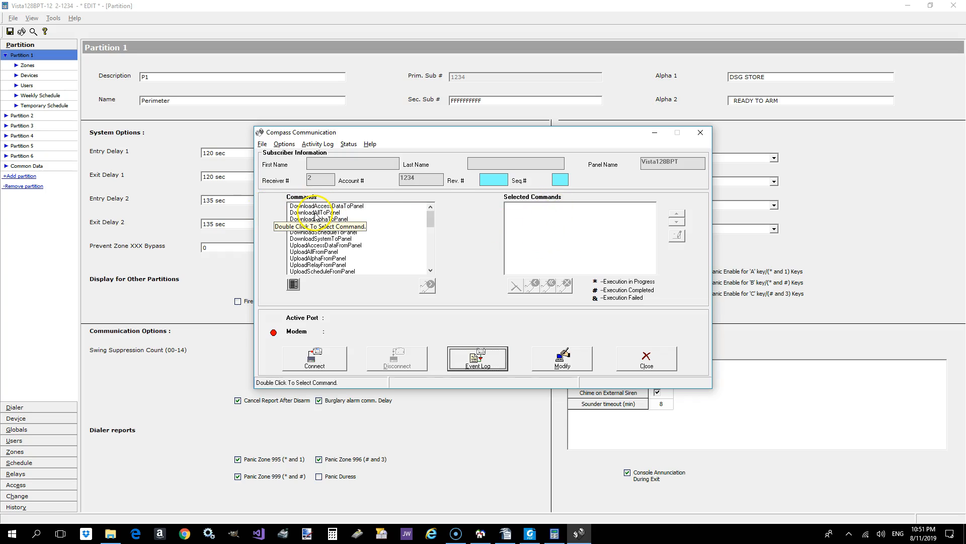
double_click(316, 214)
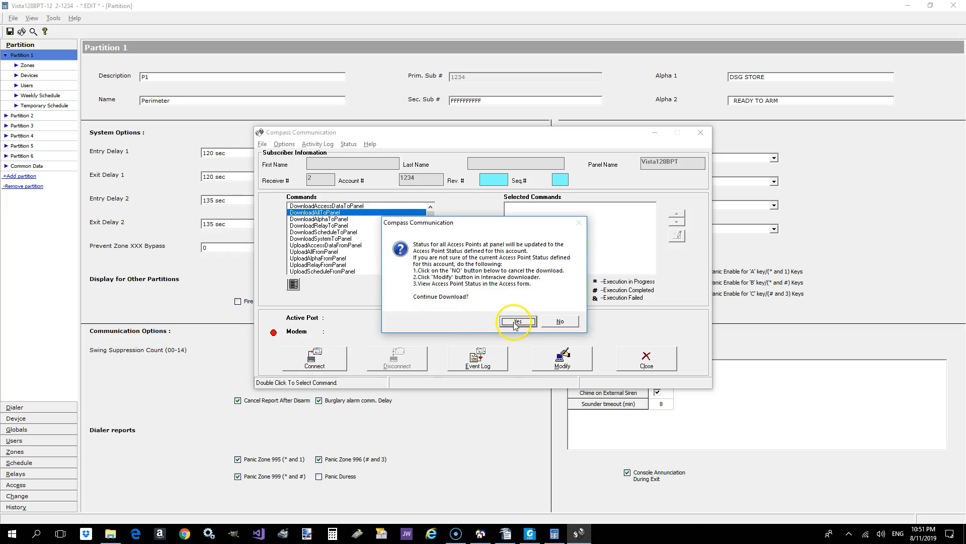
left_click(516, 321)
left_click(513, 302)
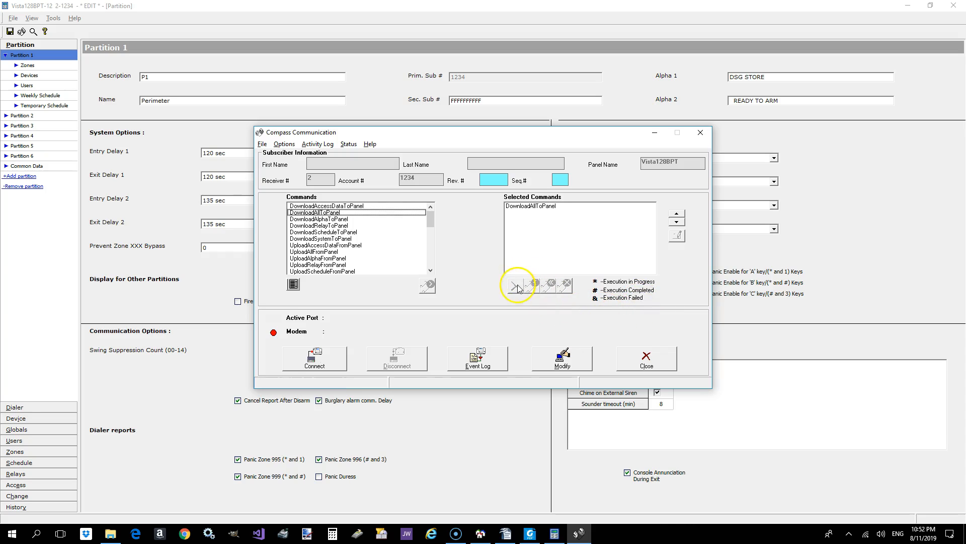
left_click(525, 207)
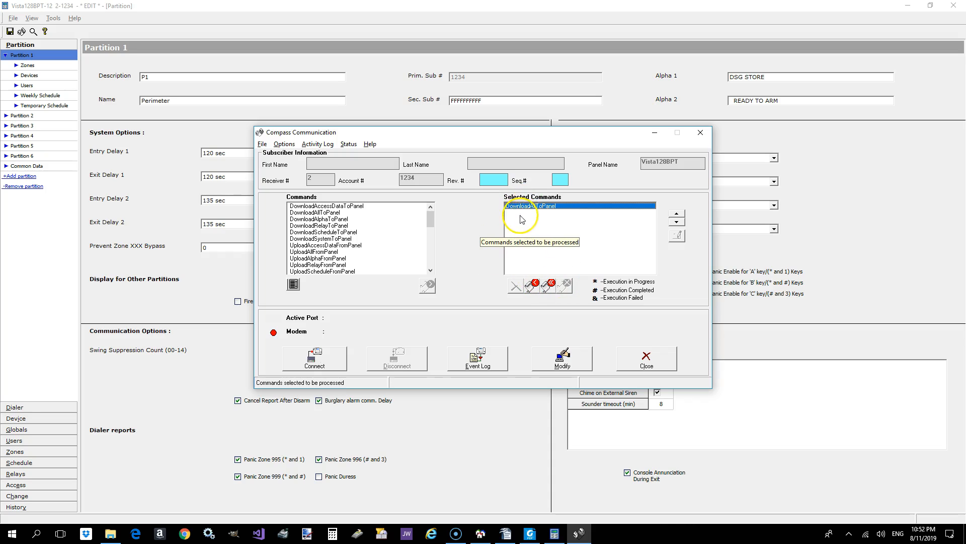
left_click(532, 285)
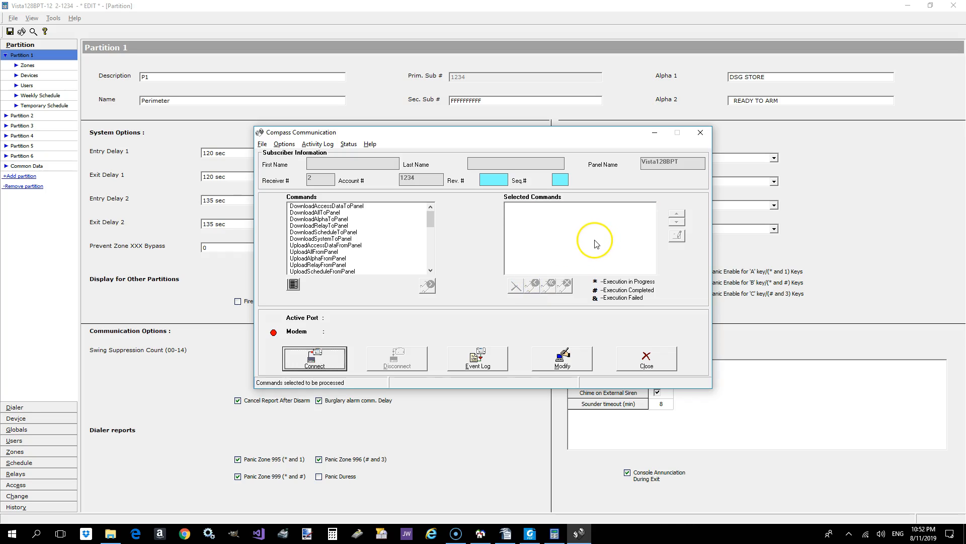
- Examine the other available panel commands, including UploadSystemFromPanel, Arm, Disarm and ECPList
left_click_drag(431, 219, 430, 230)
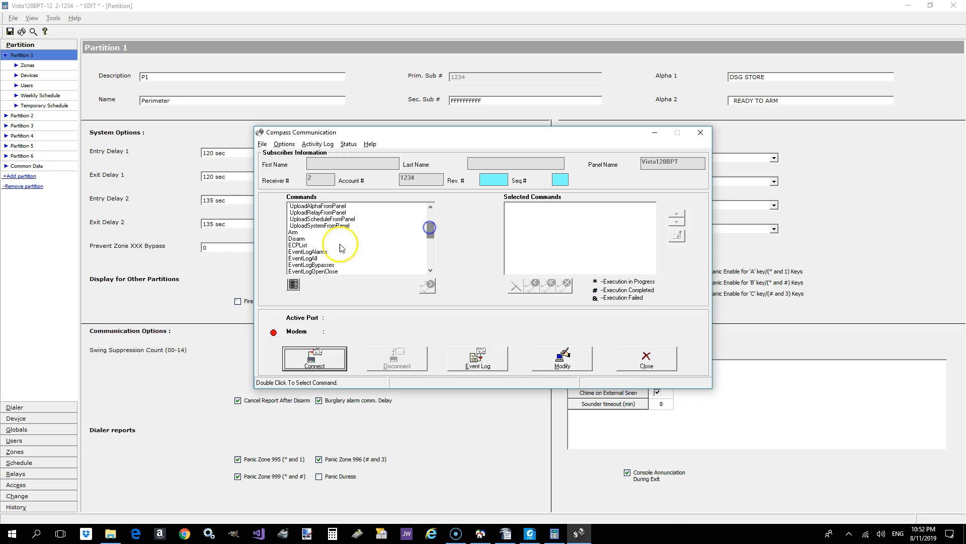
left_click(302, 232)
left_click(316, 245, "ctrl")
left_click(311, 239, "ctrl")
left_click(310, 239, "ctrl")
left_click(310, 245, "ctrl")
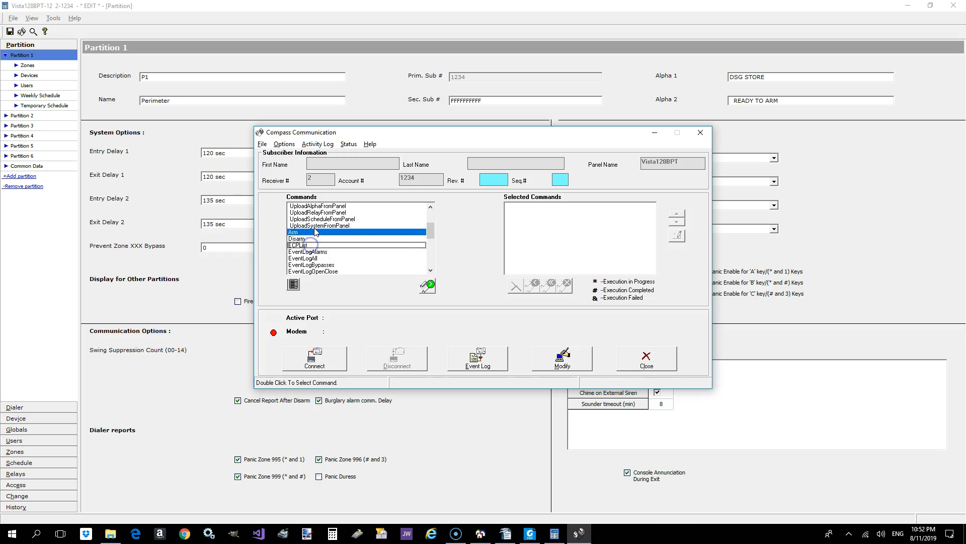
left_click(324, 226, "ctrl")
left_click(328, 232, "ctrl")
left_click(331, 226, "ctrl")
left_click(331, 233, "ctrl")
mouse_move(430, 230)
left_mouse_down()
mouse_move(432, 259)
mouse_move(424, 217)
left_mouse_up()
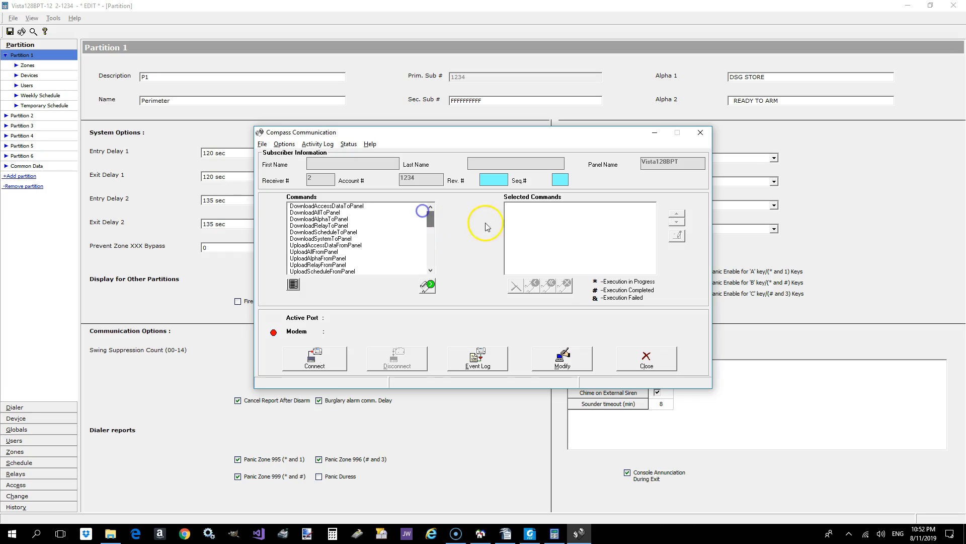
- Close the panel communication window and confirm the exit
left_click(629, 358)
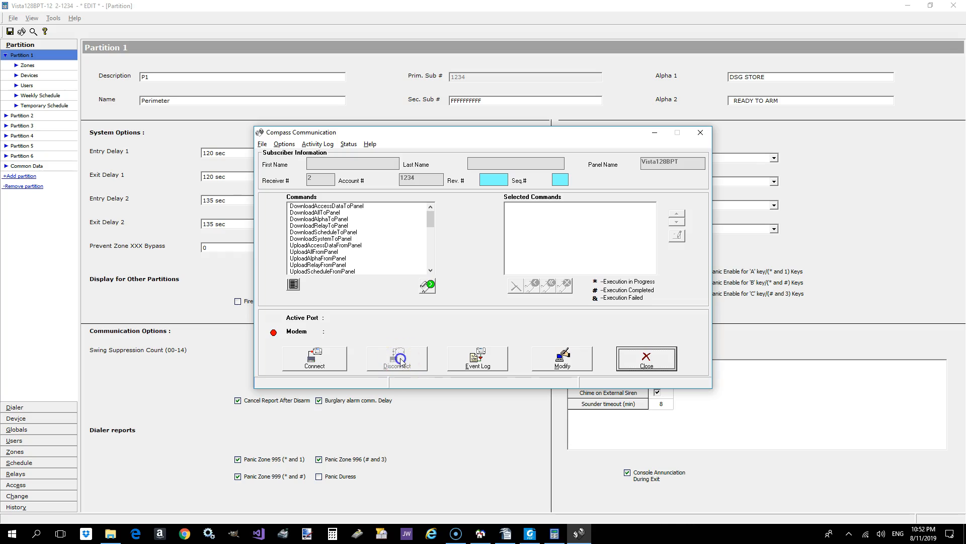
left_click(652, 361)
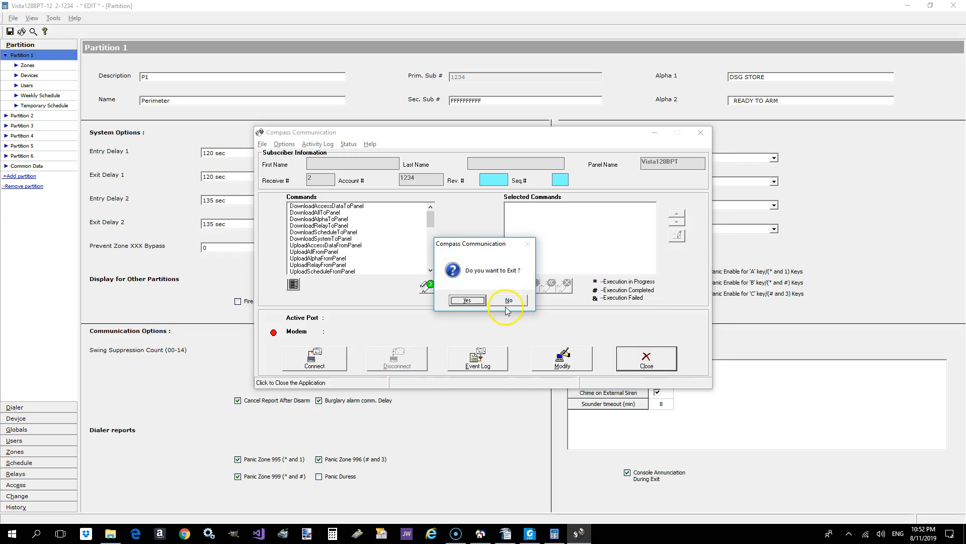
left_click(483, 299)
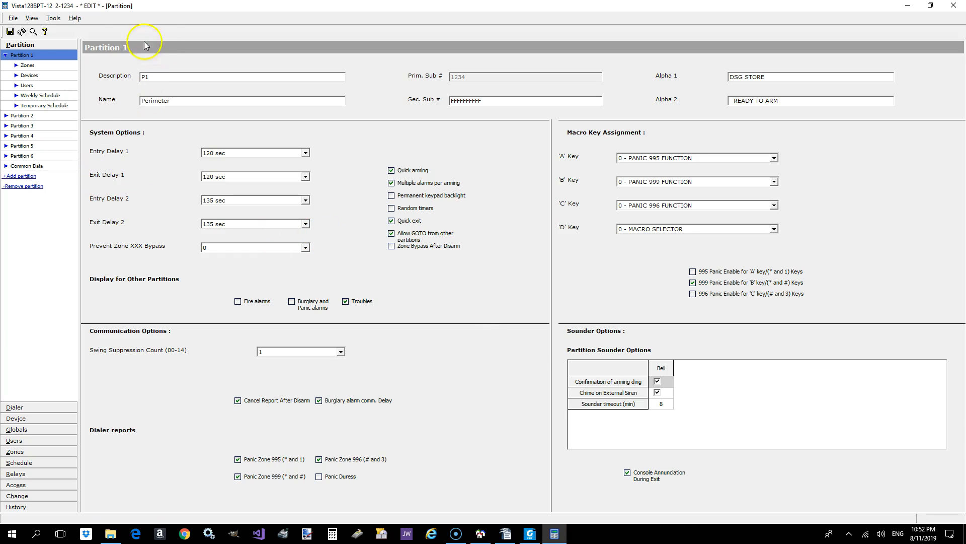
- Save the account and close its panel editor
left_click(10, 31)
left_click(954, 5)
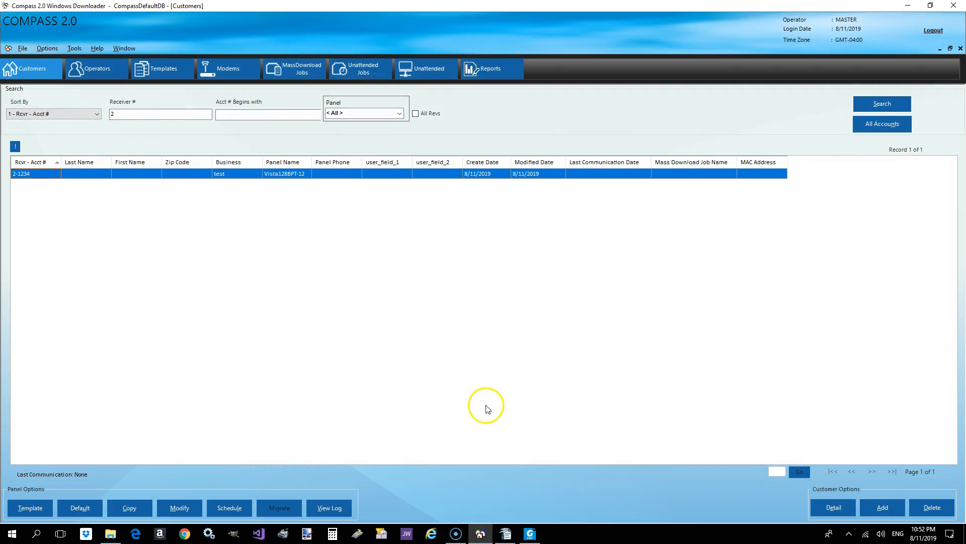
- Delete the selected test customer record for the Vista128BPT-12 panel and confirm the deletion
left_click(939, 511)
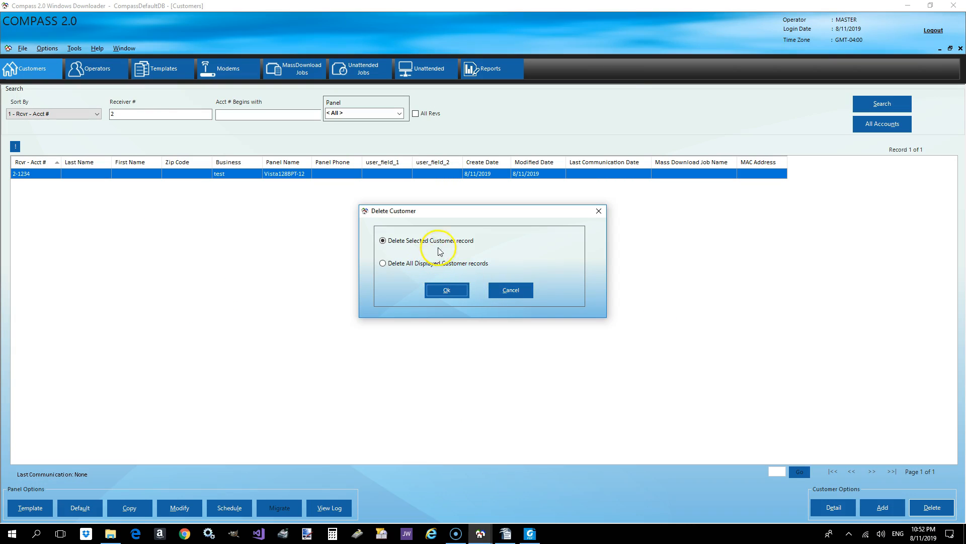
left_click(447, 290)
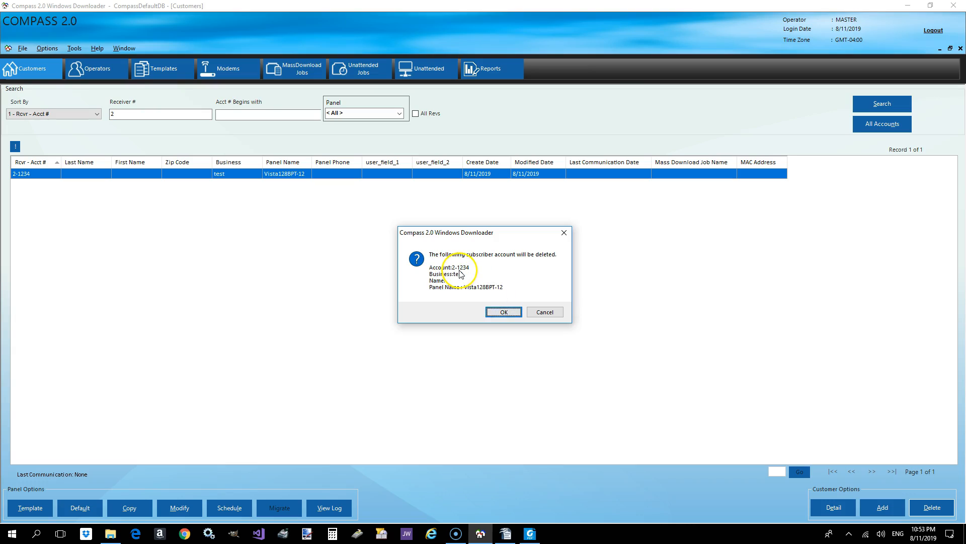
left_click(504, 312)
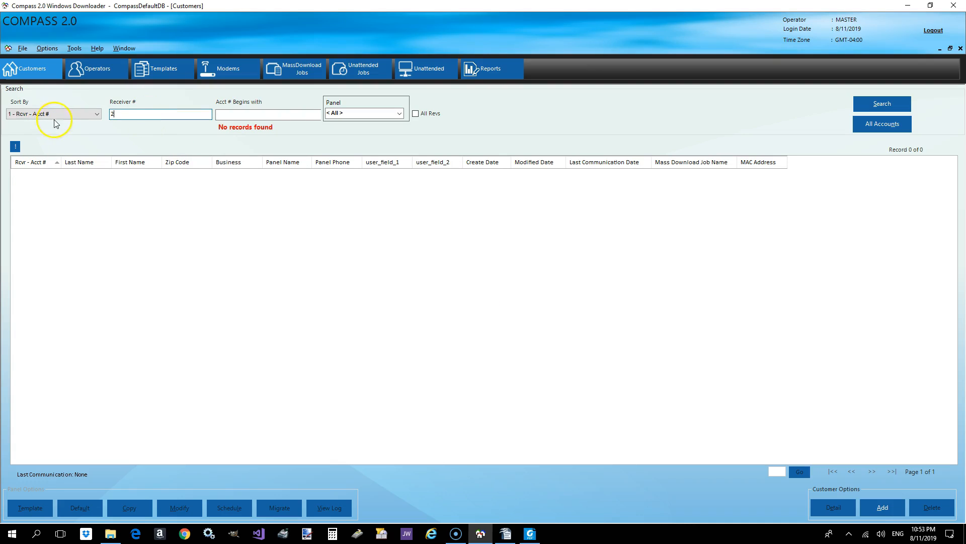
- Check the customer sort options, keep sorting by Rcvr - Acct #, and select the receiver number filter's value
left_click(69, 114)
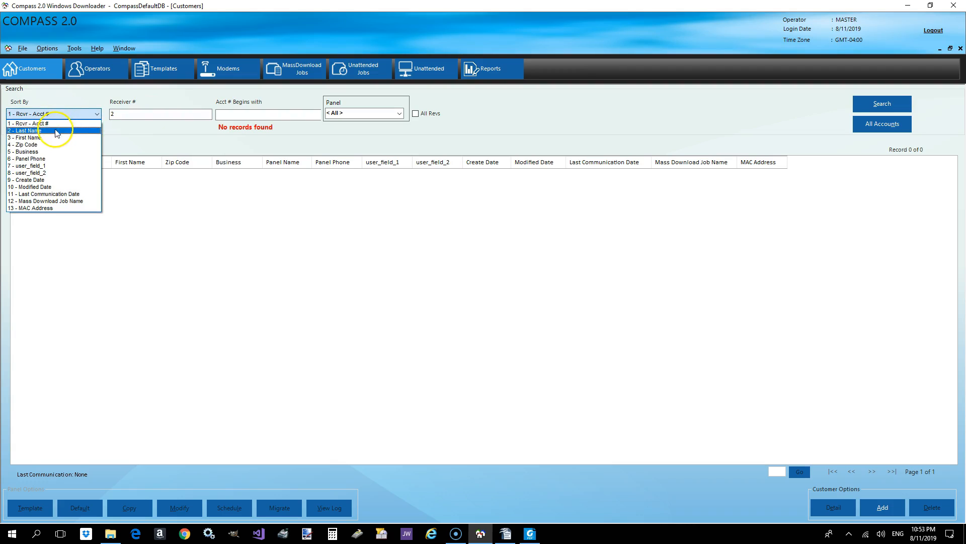
left_click(132, 115)
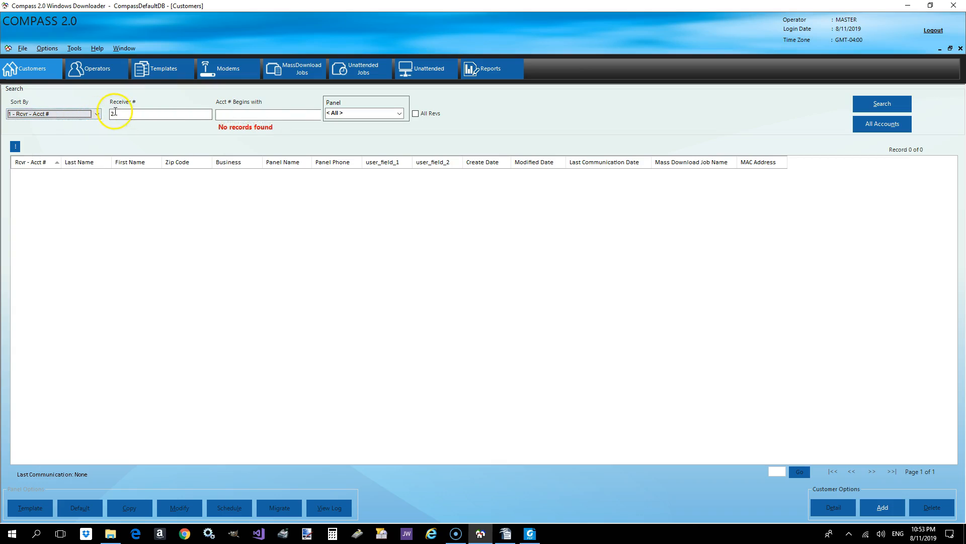
left_click(113, 113)
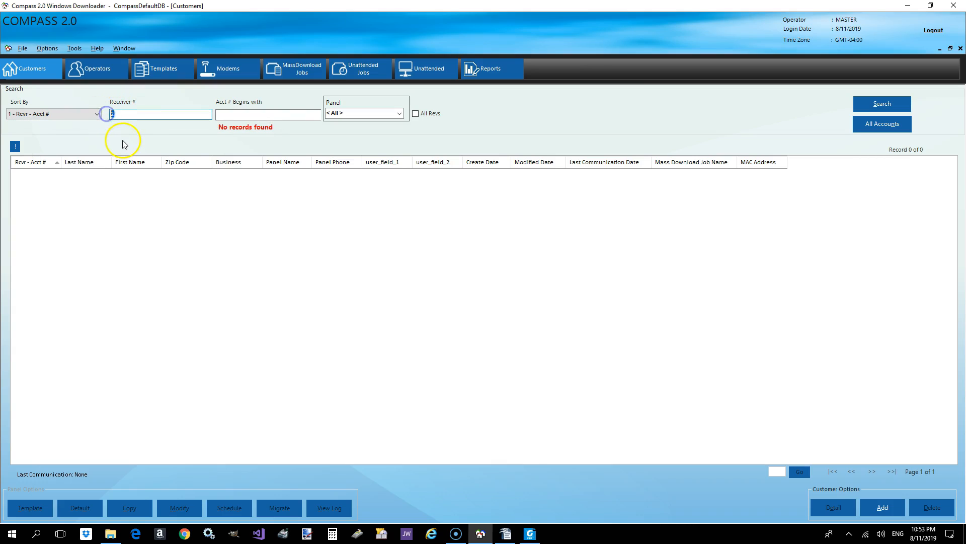